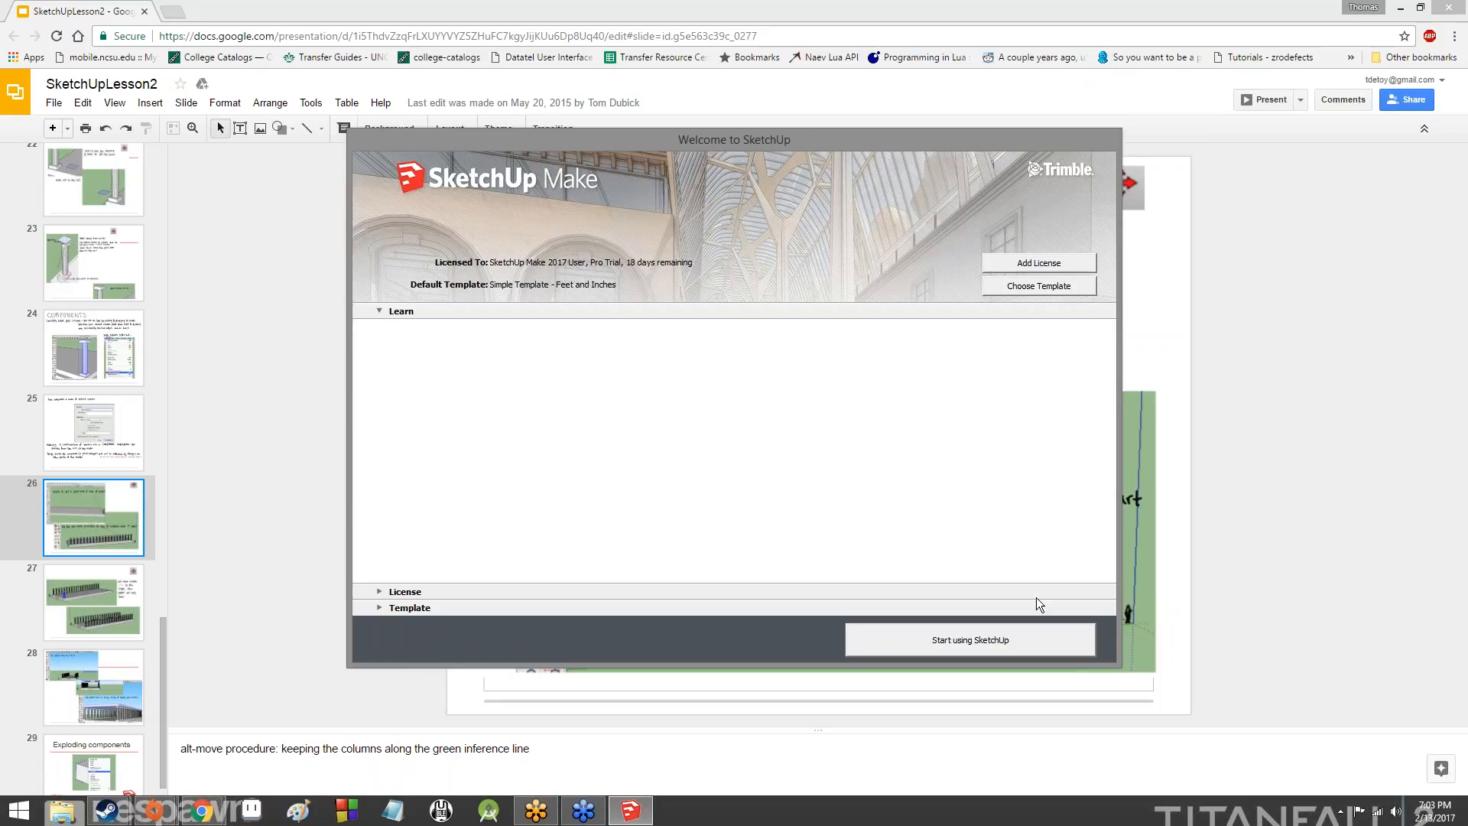
# - Start SketchUp and open the recent model temple.skp
pyautogui.click(1000, 641)
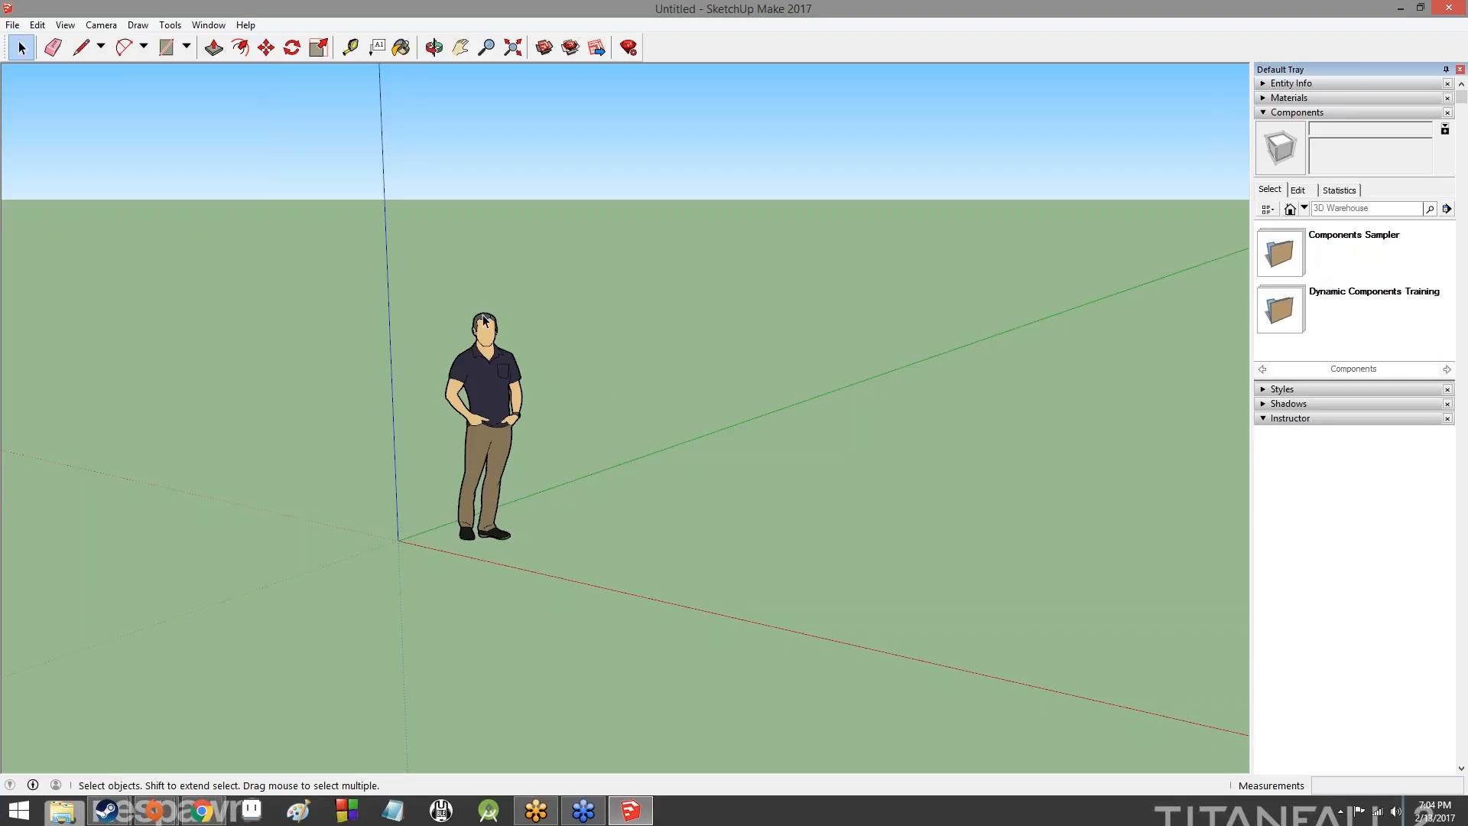
pyautogui.click(12, 24)
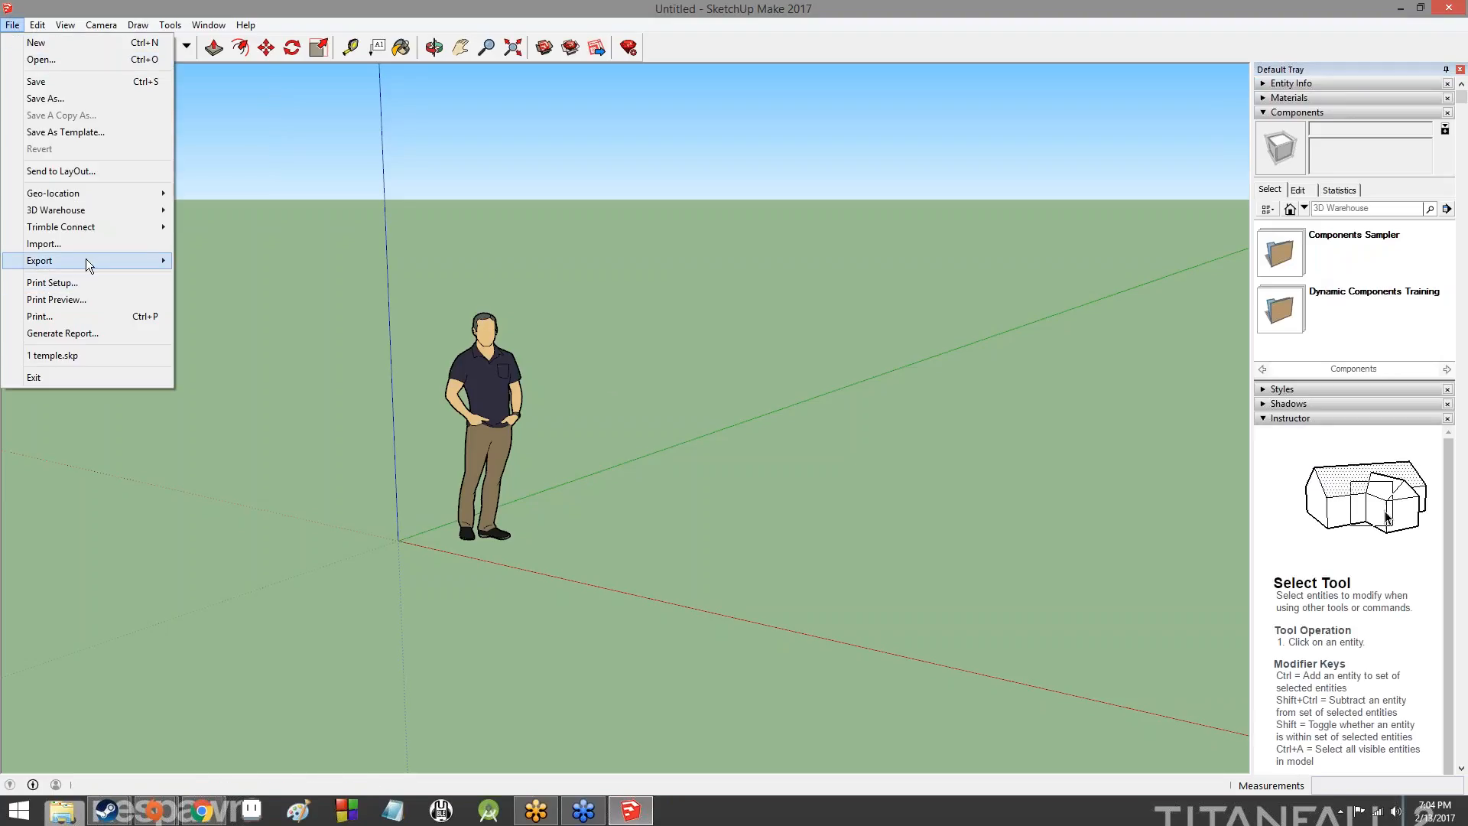
pyautogui.click(56, 355)
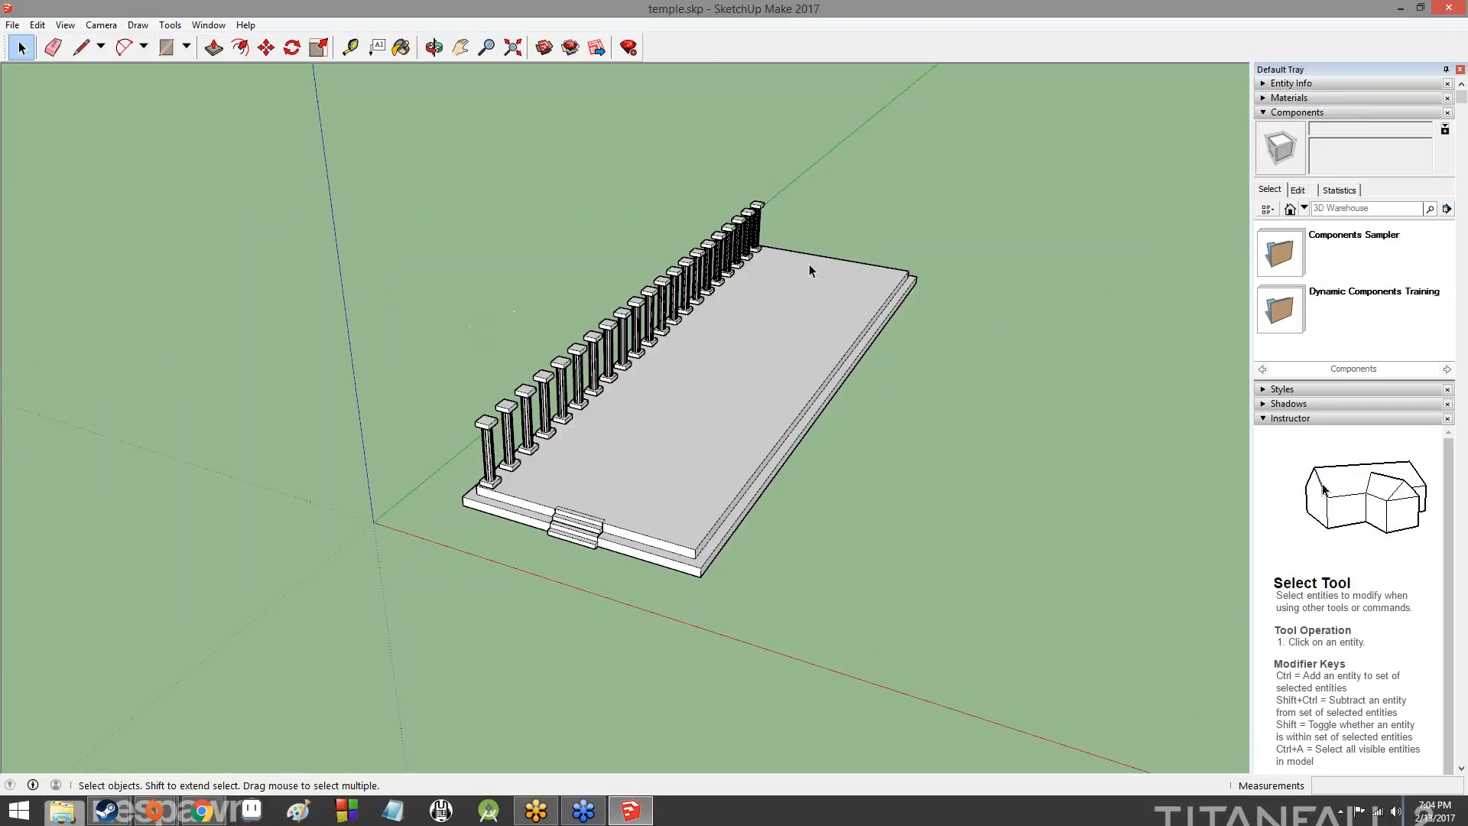
# - Examine the temple platform, its stairs and the existing row of columns from several sides
pyautogui.moveTo(952, 444); pyautogui.dragTo(1101, 397, button='middle')
pyautogui.scroll(5, 804, 383)
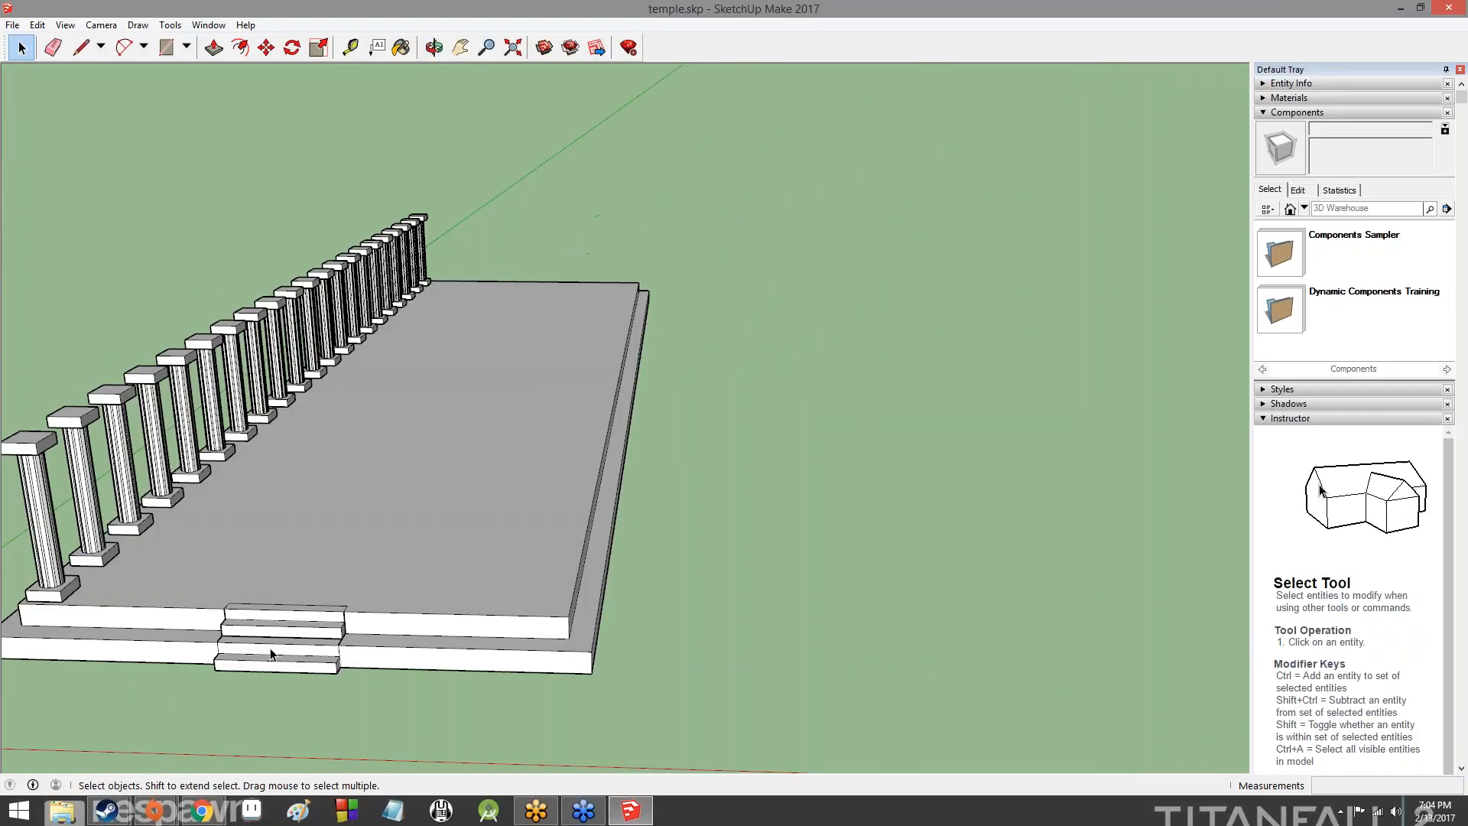
pyautogui.moveTo(127, 602); pyautogui.dragTo(291, 550, button='middle')
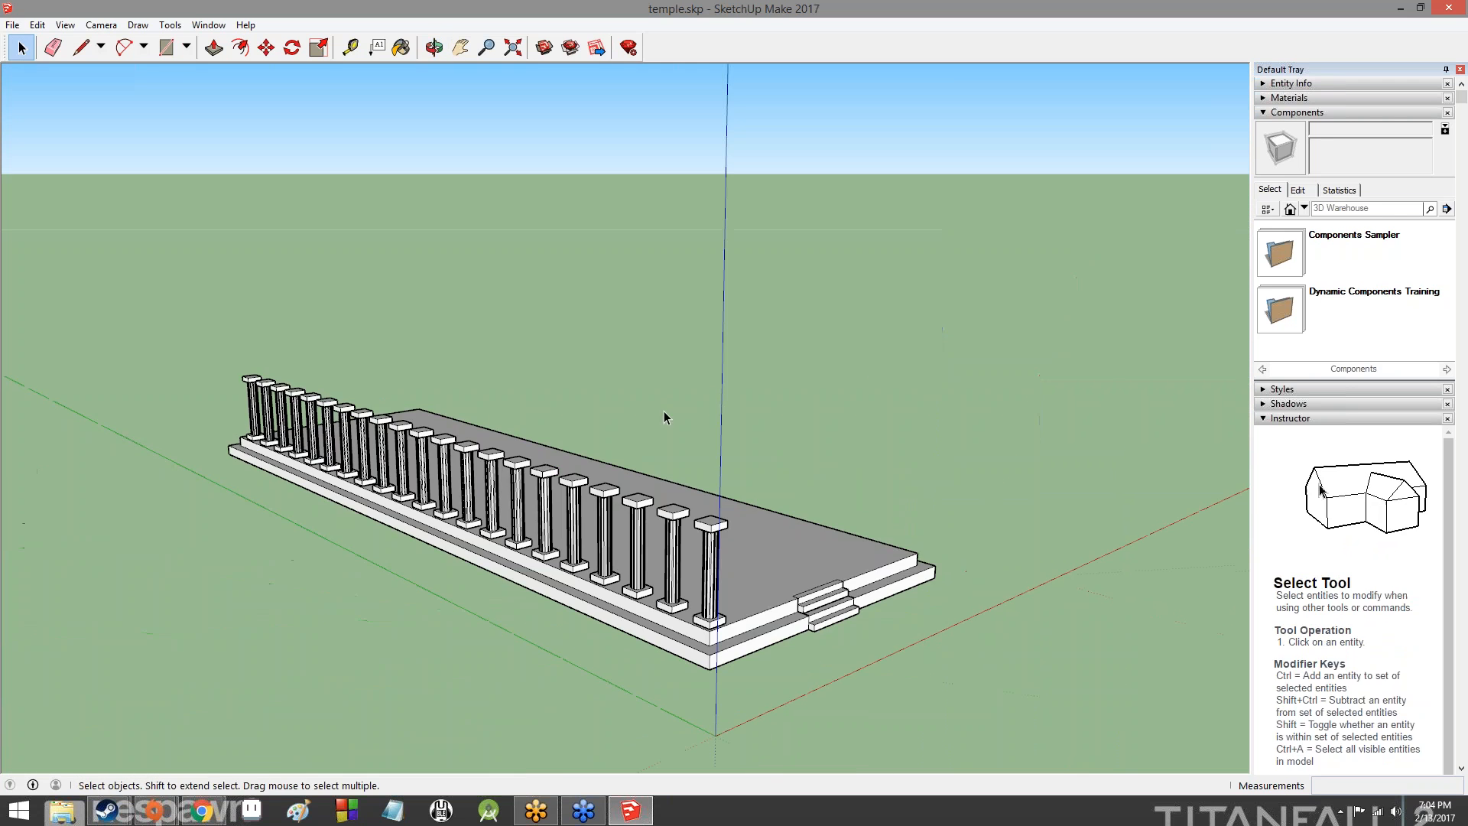
pyautogui.moveTo(862, 377); pyautogui.dragTo(515, 526, button='middle')
pyautogui.scroll(10, 451, 516)
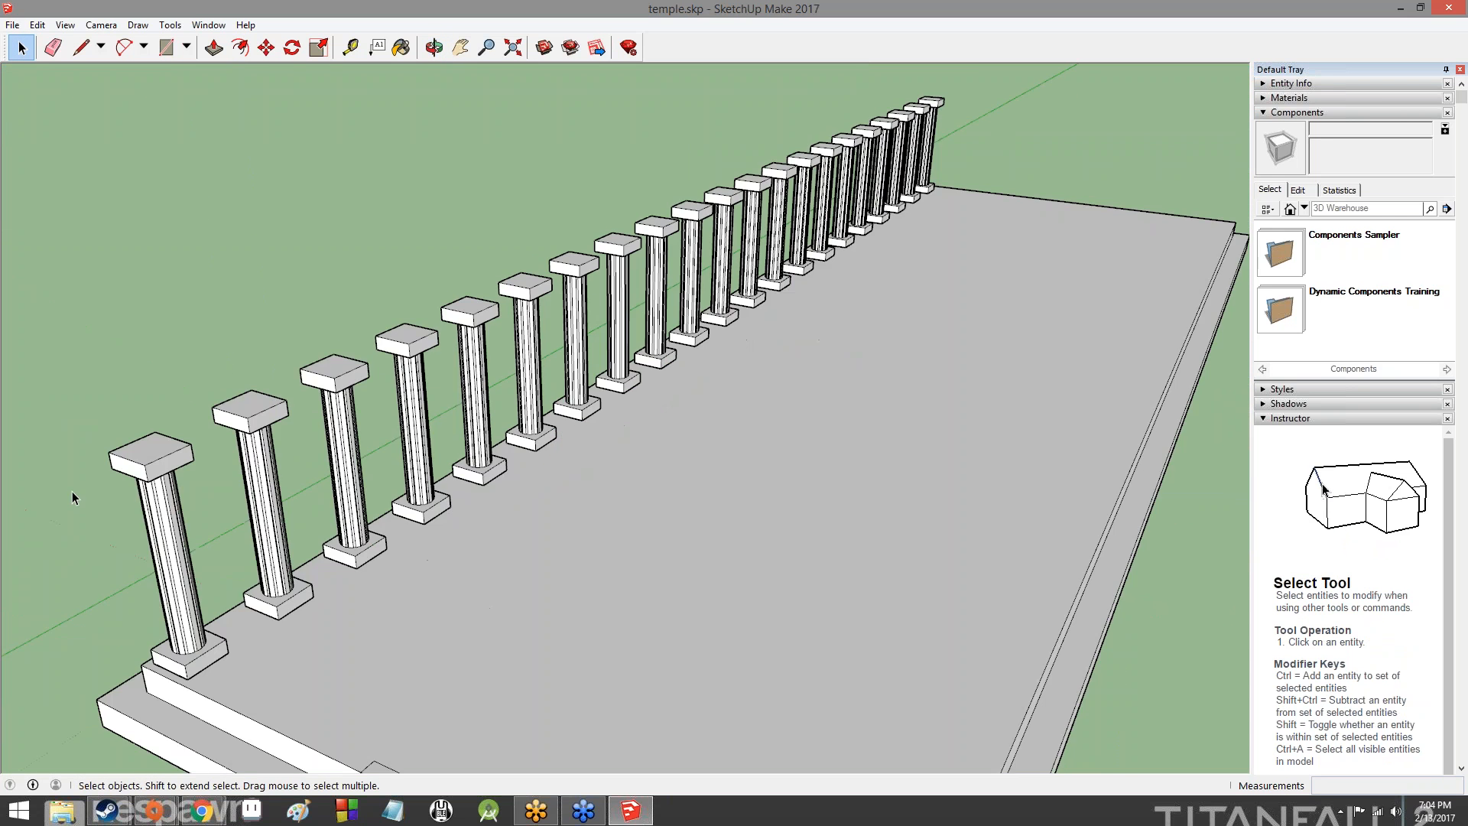
pyautogui.scroll(-3, 463, 443)
pyautogui.scroll(-8, 547, 453)
pyautogui.moveTo(567, 487); pyautogui.dragTo(833, 489, button='middle')
pyautogui.moveTo(635, 478); pyautogui.dragTo(1136, 469, button='middle')
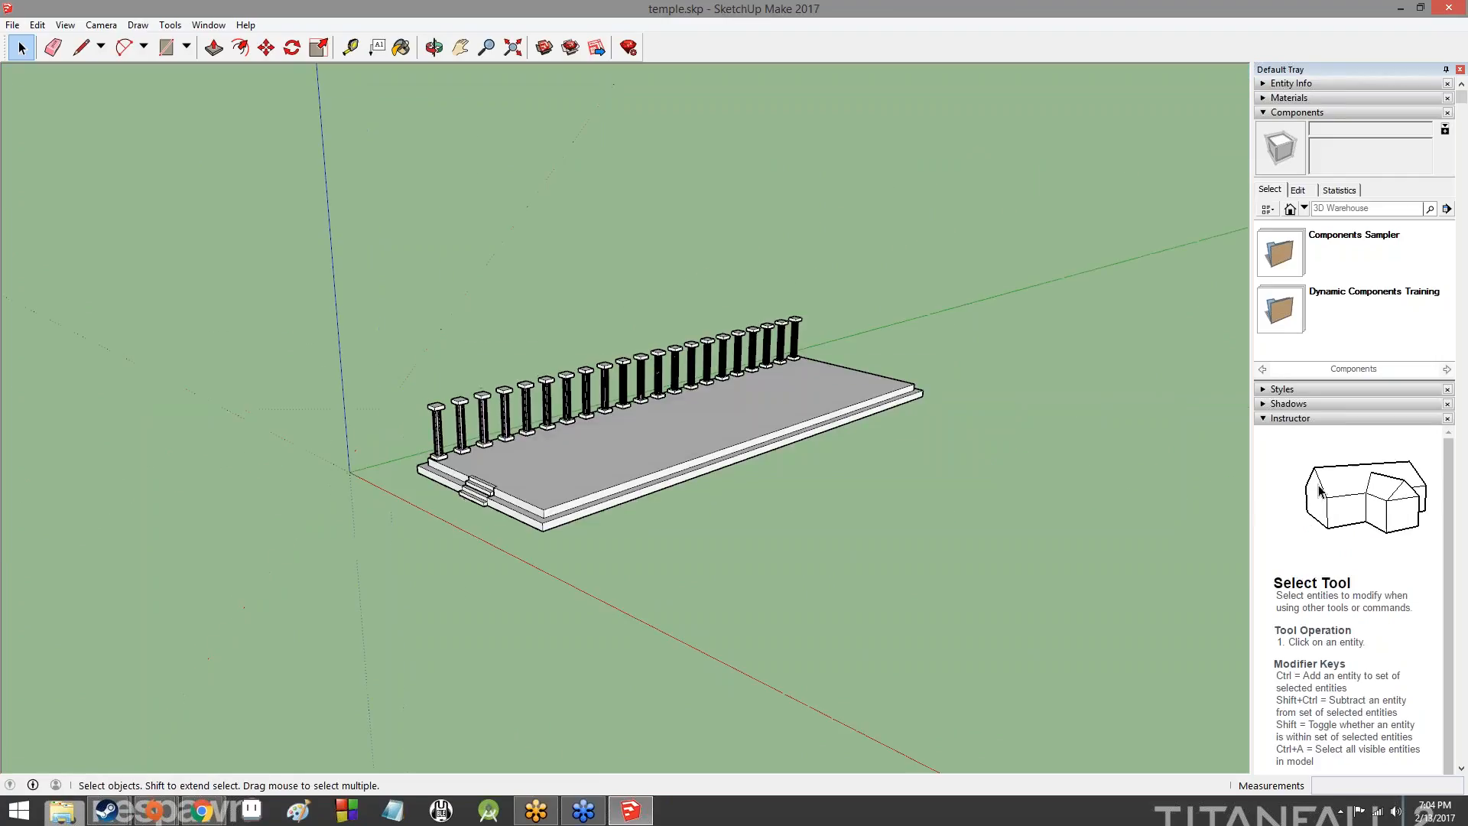
pyautogui.moveTo(566, 442); pyautogui.dragTo(655, 440, button='middle')
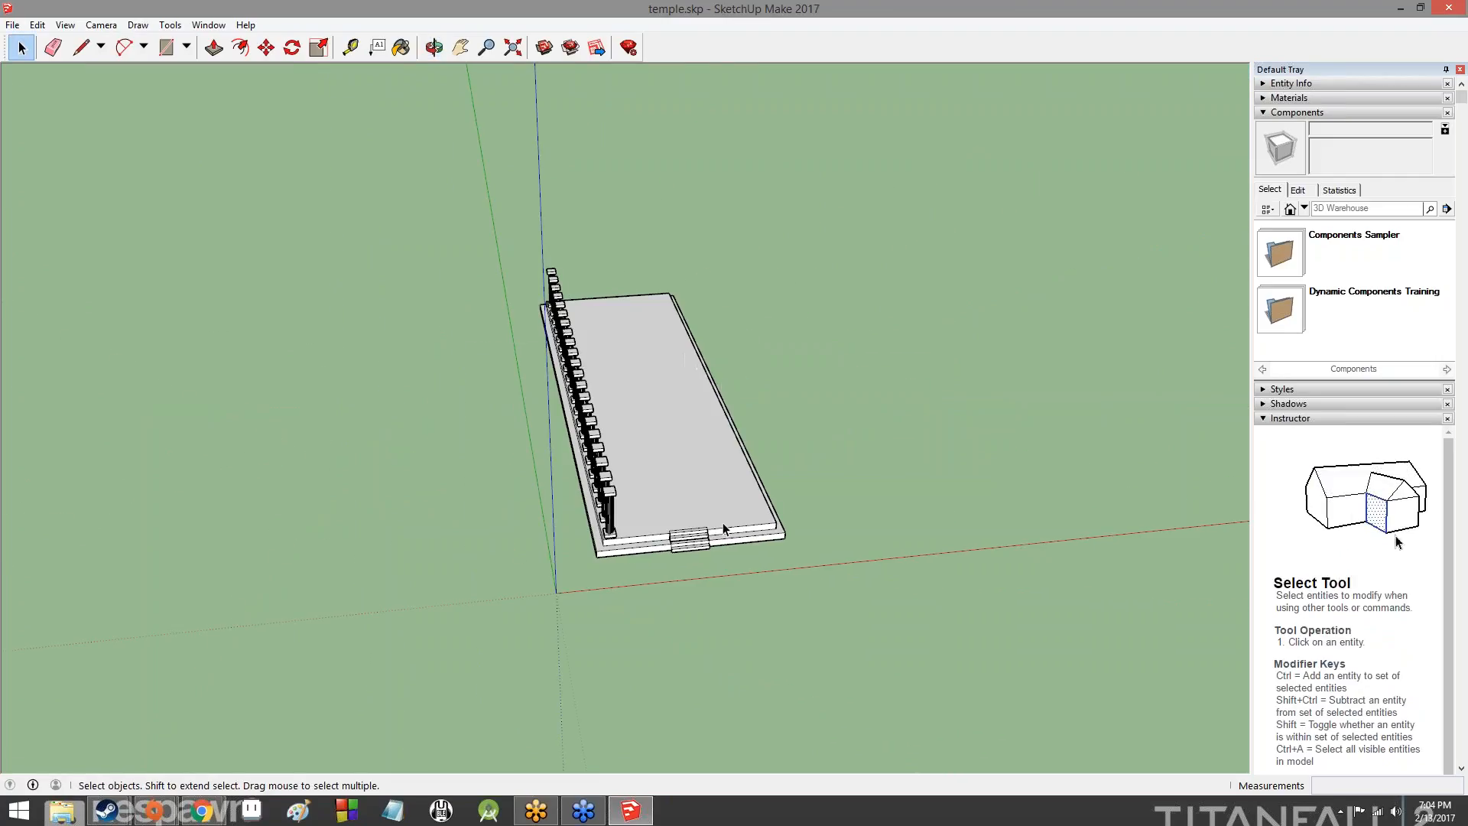
pyautogui.moveTo(635, 588); pyautogui.dragTo(872, 573, button='middle')
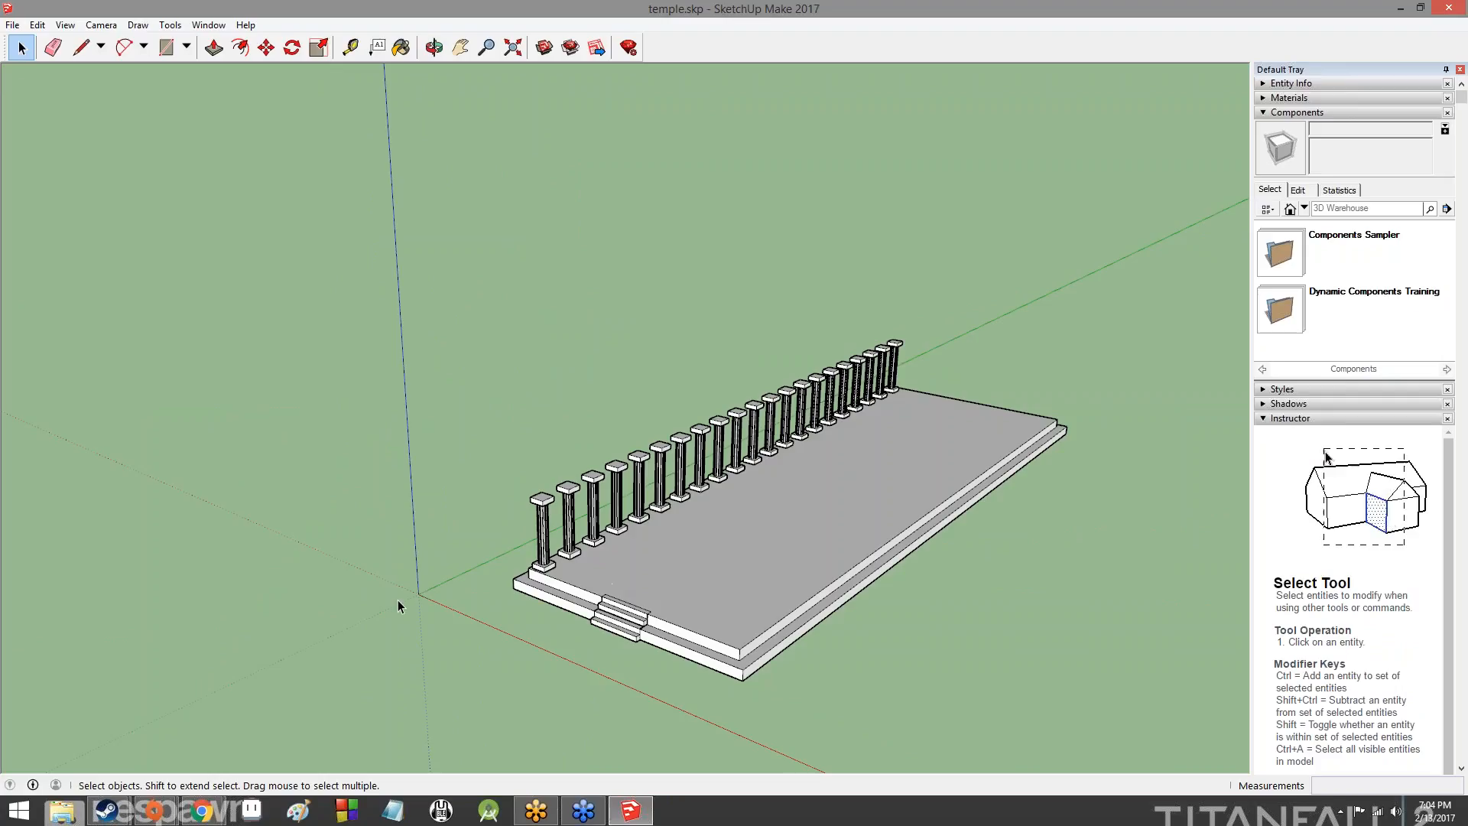
# - Switch to the SketchUpLesson2 presentation, read the column-copying instructions on slide 27, and return to SketchUp
pyautogui.moveTo(225, 814)
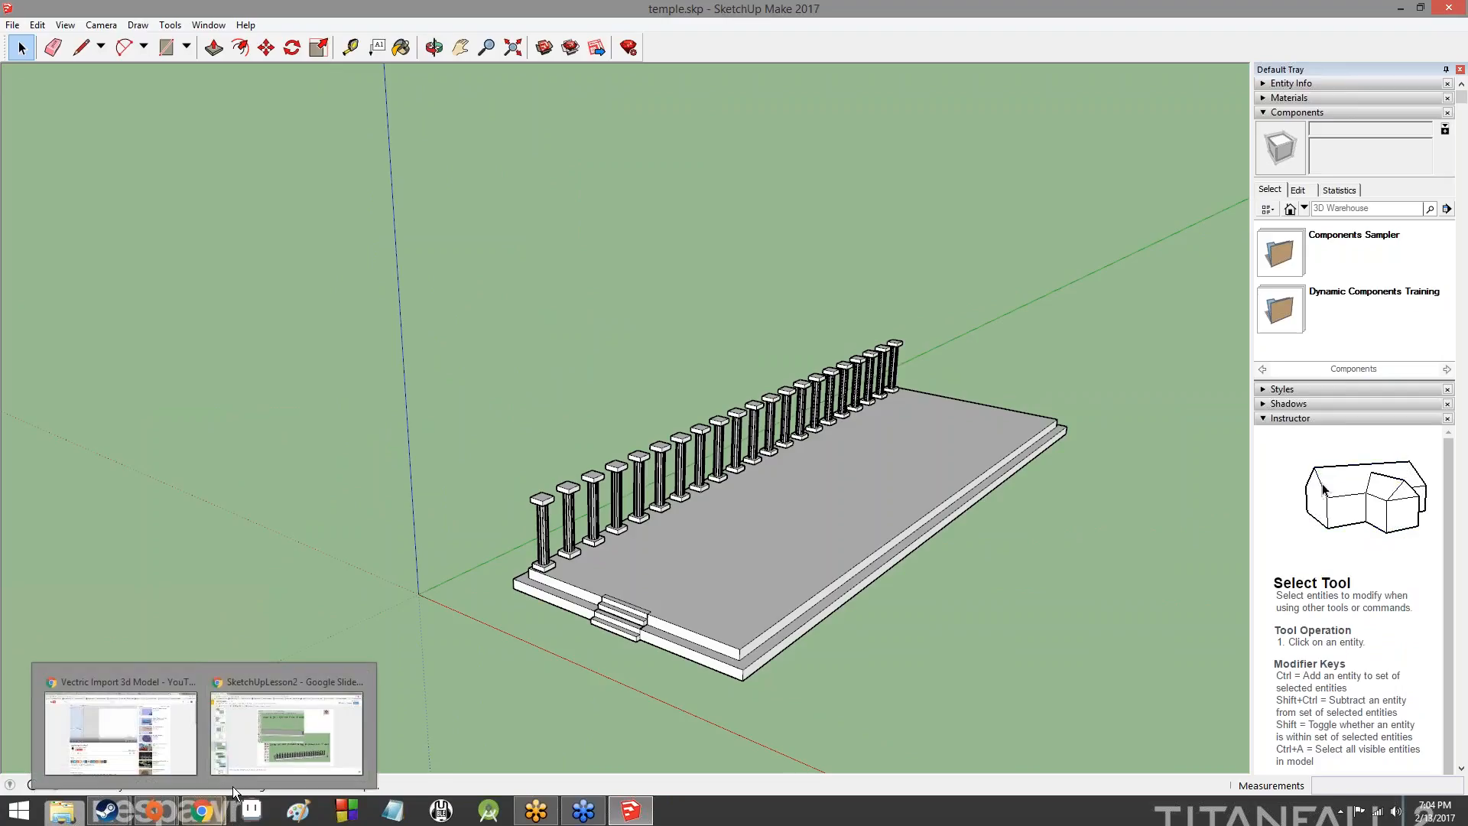
pyautogui.click(249, 758)
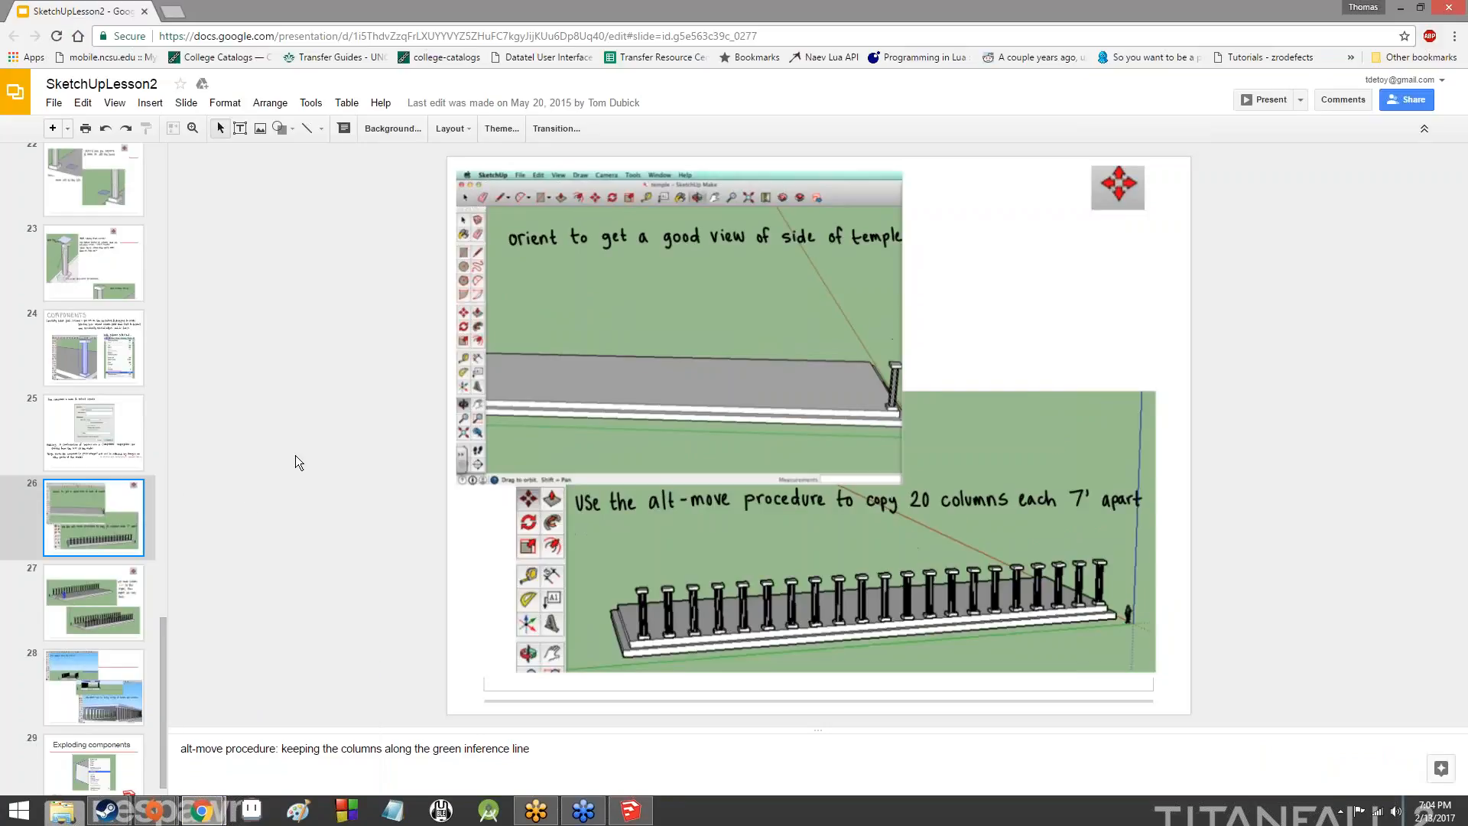
pyautogui.click(130, 605)
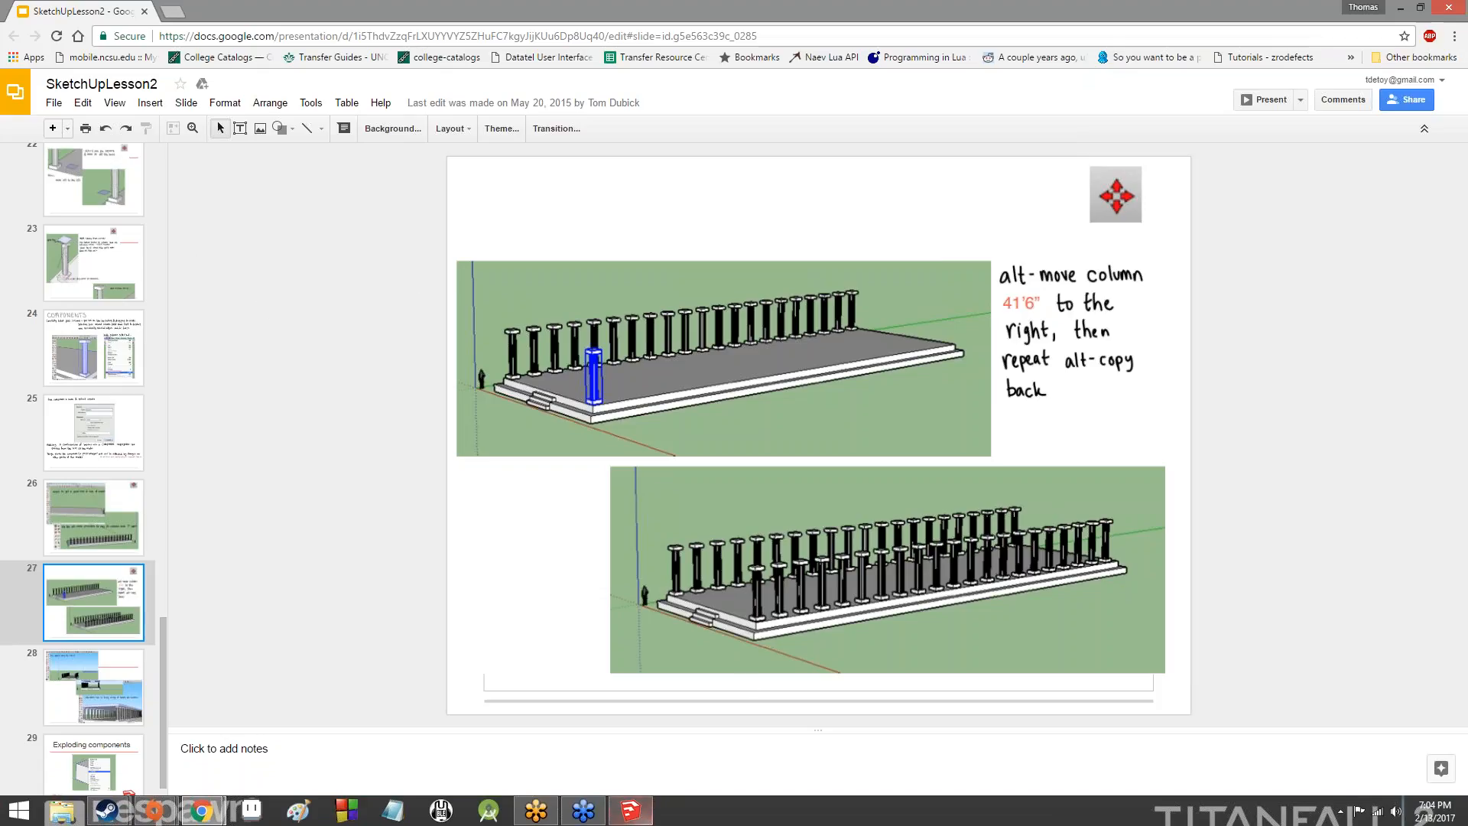
pyautogui.click(630, 810)
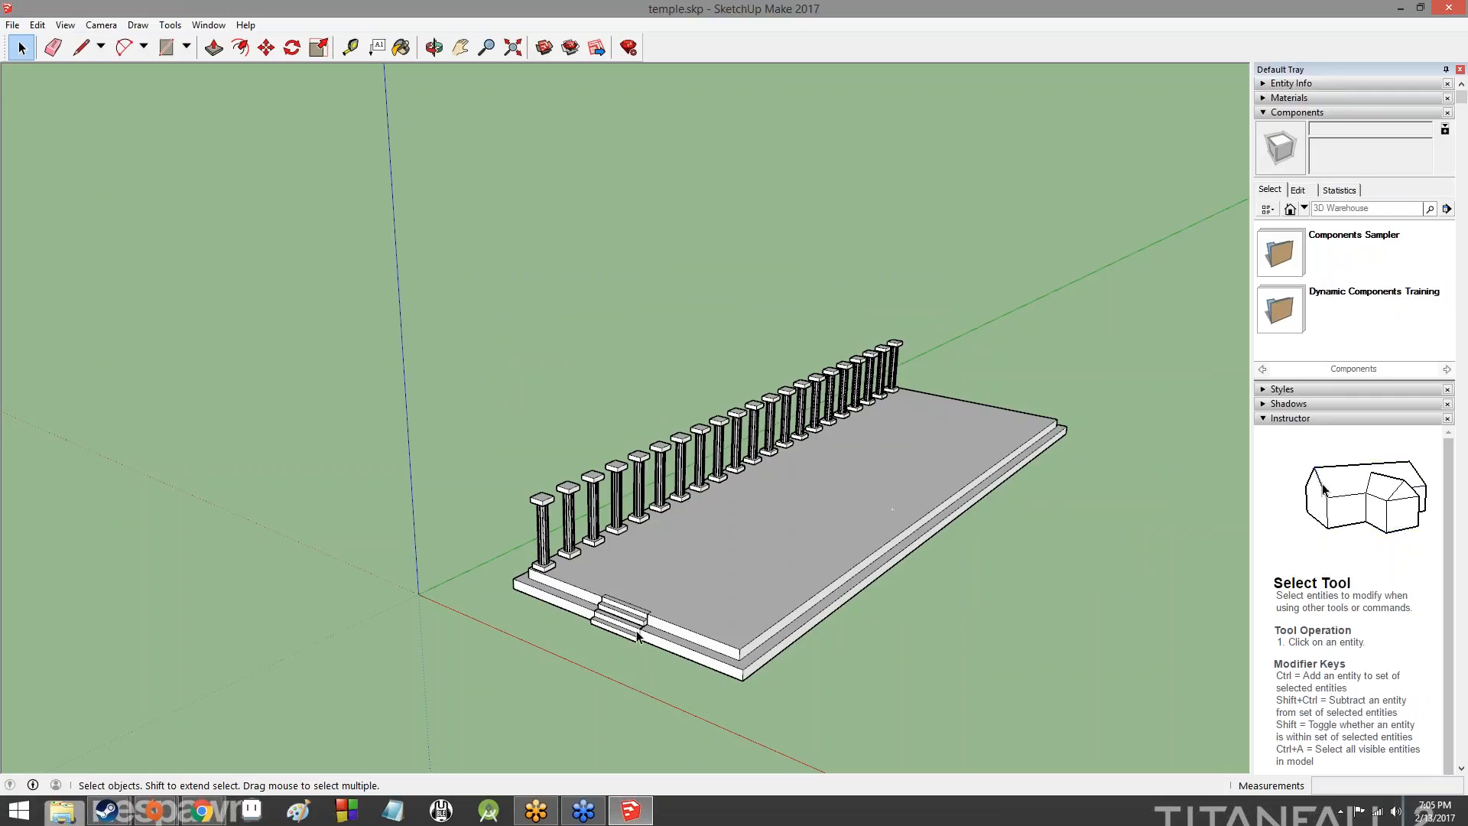
# - Select every column in the row along the platform's long edge, adding them one by one
pyautogui.click(544, 517)
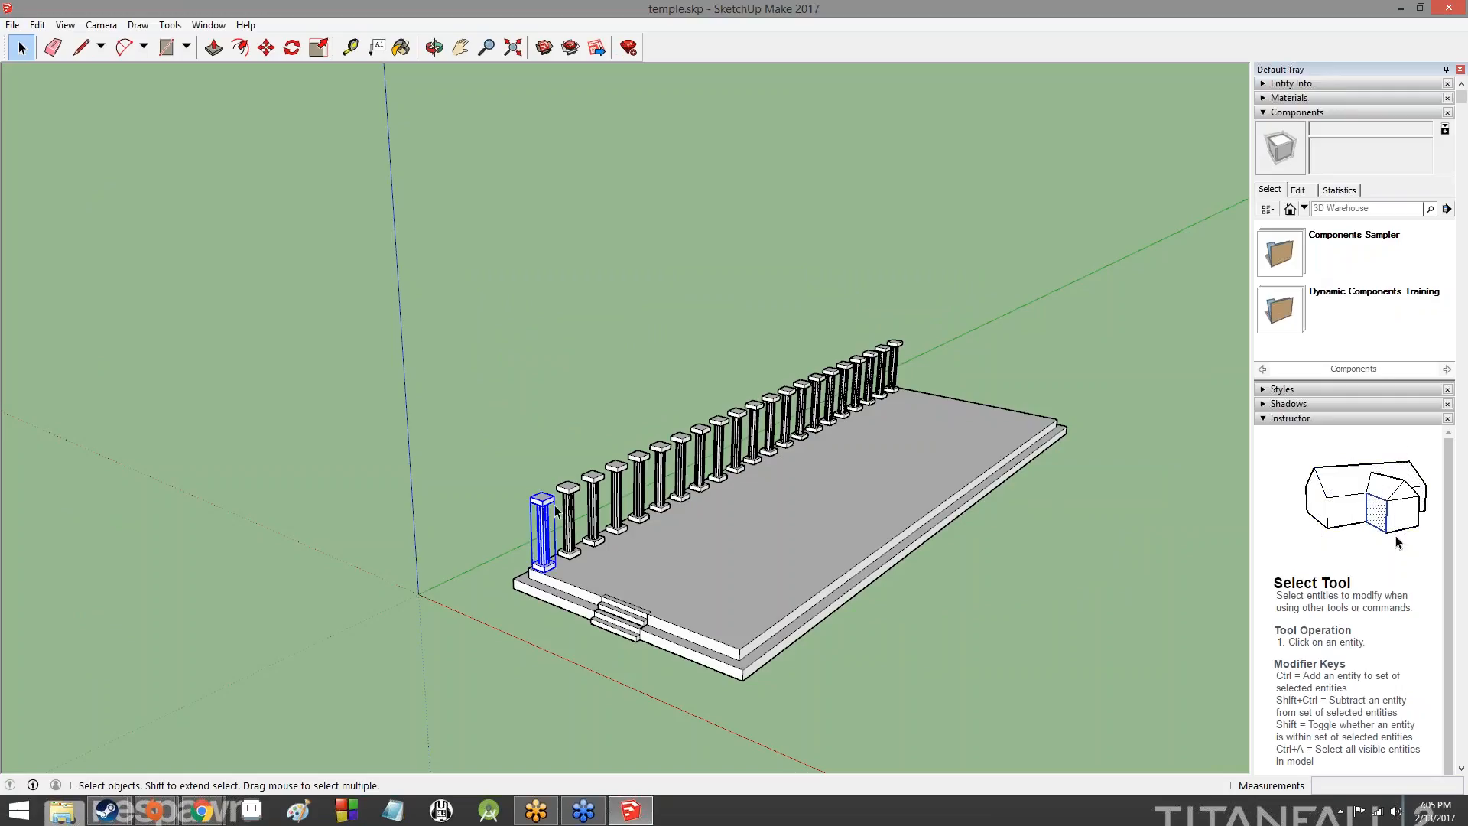
pyautogui.keyDown('shift'); pyautogui.click(571, 514); pyautogui.keyUp('shift')
pyautogui.keyDown('shift'); pyautogui.click(594, 501); pyautogui.keyUp('shift')
pyautogui.keyDown('shift'); pyautogui.click(626, 478); pyautogui.keyUp('shift')
pyautogui.keyDown('shift'); pyautogui.click(647, 468); pyautogui.keyUp('shift')
pyautogui.keyDown('shift'); pyautogui.click(669, 458); pyautogui.keyUp('shift')
pyautogui.keyDown('shift'); pyautogui.click(689, 450); pyautogui.keyUp('shift')
pyautogui.keyDown('shift'); pyautogui.click(709, 442); pyautogui.keyUp('shift')
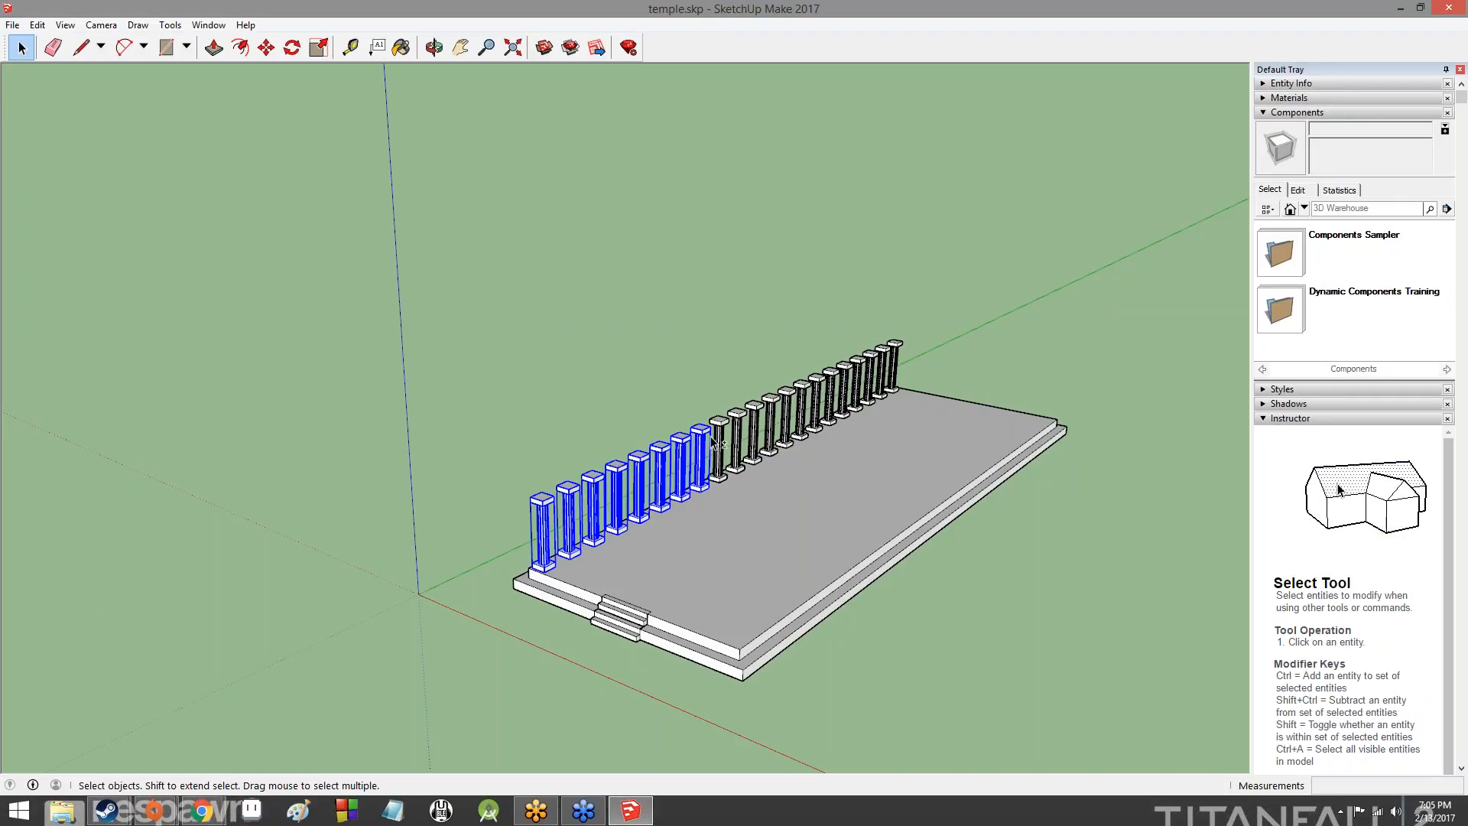
pyautogui.keyDown('shift'); pyautogui.click(723, 439); pyautogui.keyUp('shift')
pyautogui.keyDown('shift'); pyautogui.click(738, 432); pyautogui.keyUp('shift')
pyautogui.keyDown('shift'); pyautogui.click(756, 424); pyautogui.keyUp('shift')
pyautogui.keyDown('shift'); pyautogui.click(772, 417); pyautogui.keyUp('shift')
pyautogui.keyDown('shift'); pyautogui.click(787, 413); pyautogui.keyUp('shift')
pyautogui.keyDown('shift'); pyautogui.click(802, 406); pyautogui.keyUp('shift')
pyautogui.keyDown('shift'); pyautogui.click(816, 402); pyautogui.keyUp('shift')
pyautogui.keyDown('shift'); pyautogui.click(831, 395); pyautogui.keyUp('shift')
pyautogui.keyDown('shift'); pyautogui.click(845, 390); pyautogui.keyUp('shift')
pyautogui.keyDown('shift'); pyautogui.click(859, 395); pyautogui.keyUp('shift')
pyautogui.keyDown('shift'); pyautogui.click(871, 393); pyautogui.keyUp('shift')
pyautogui.keyDown('shift'); pyautogui.click(882, 390); pyautogui.keyUp('shift')
pyautogui.keyDown('shift'); pyautogui.click(893, 388); pyautogui.keyUp('shift')
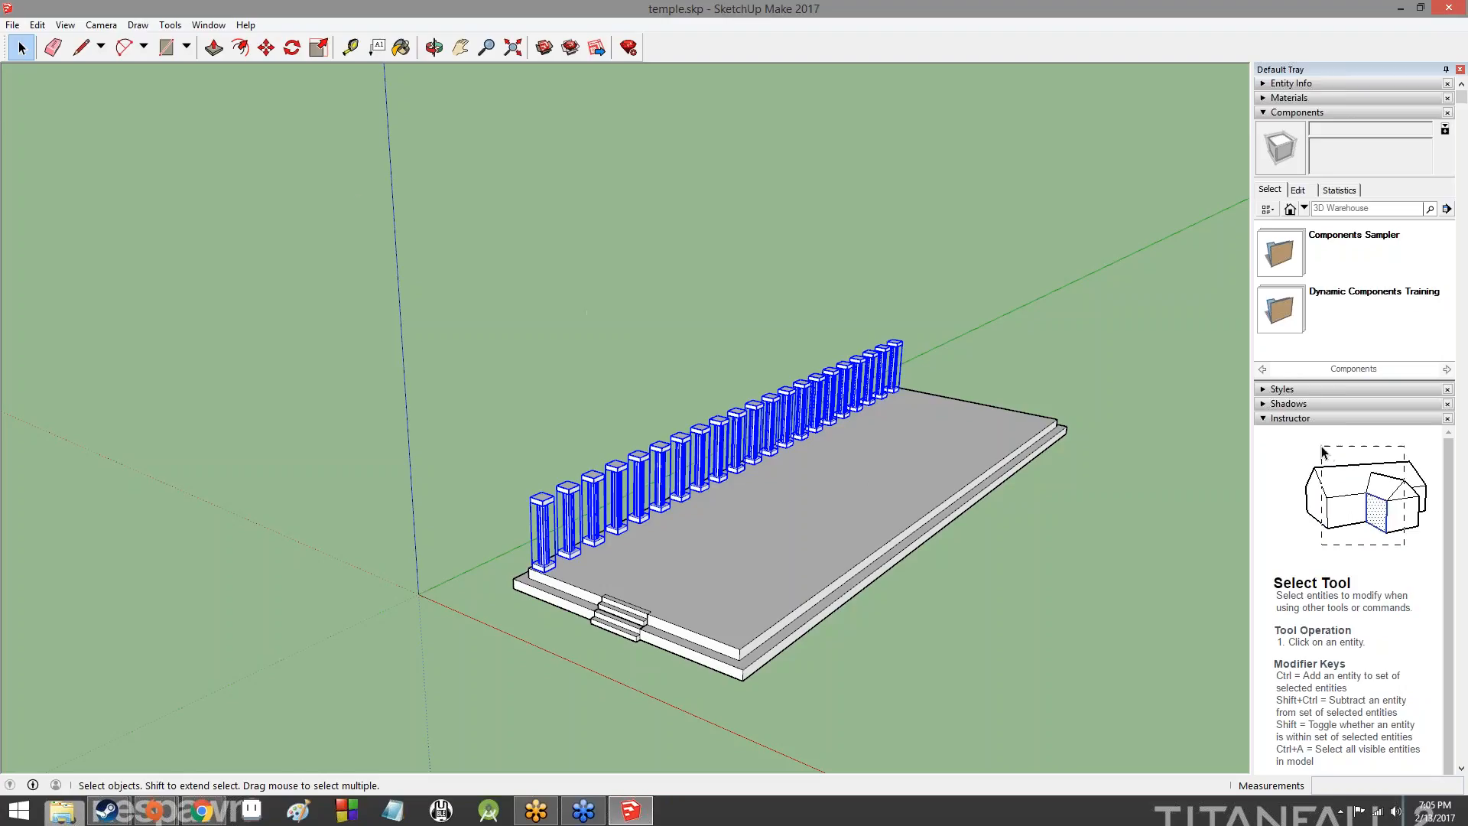
# - Try copying the selected columns to the opposite side of the platform with the Move tool and undo the copy
pyautogui.click(267, 47)
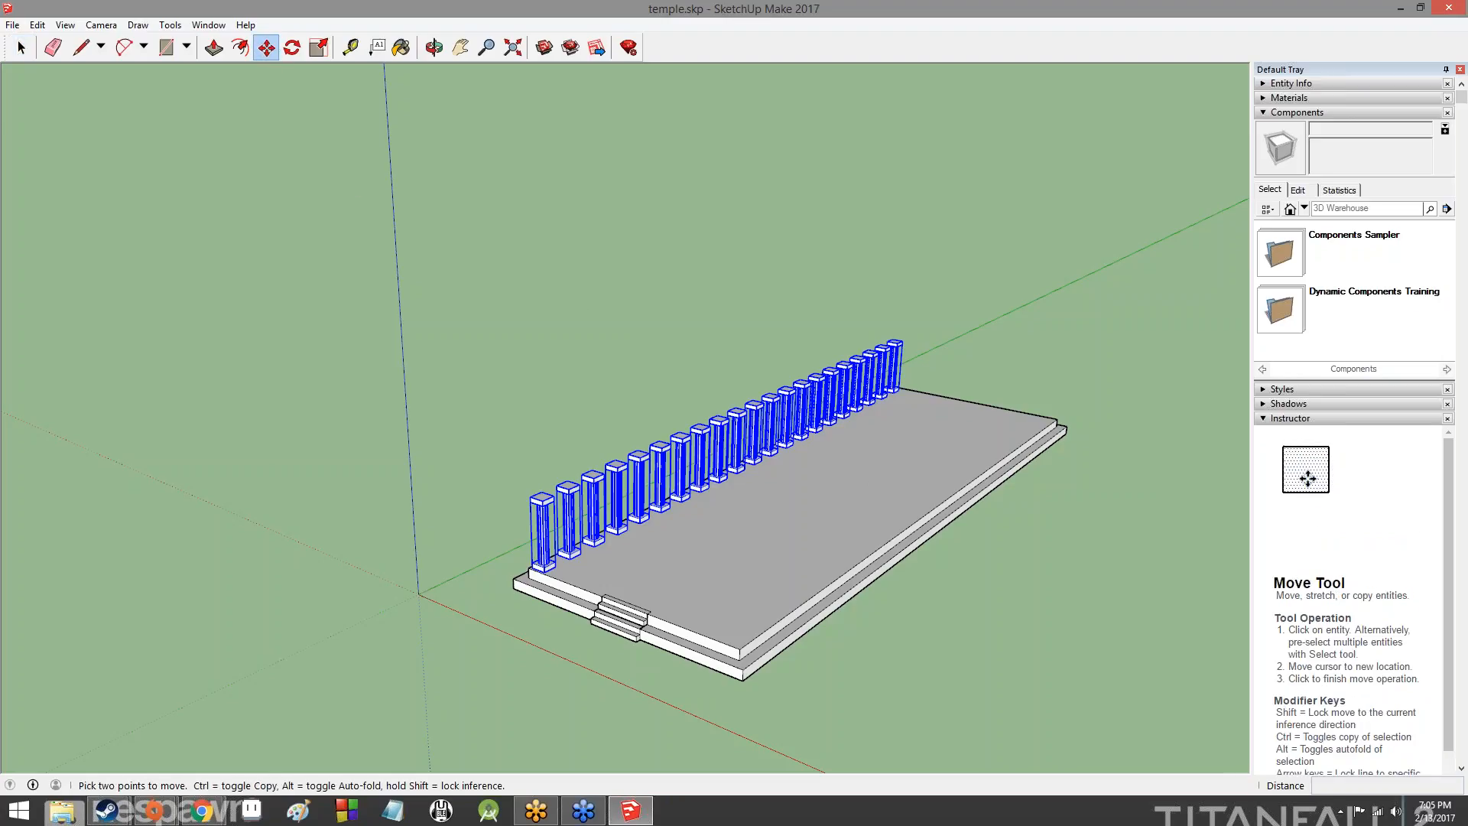
pyautogui.click(734, 442)
pyautogui.press('ctrl')
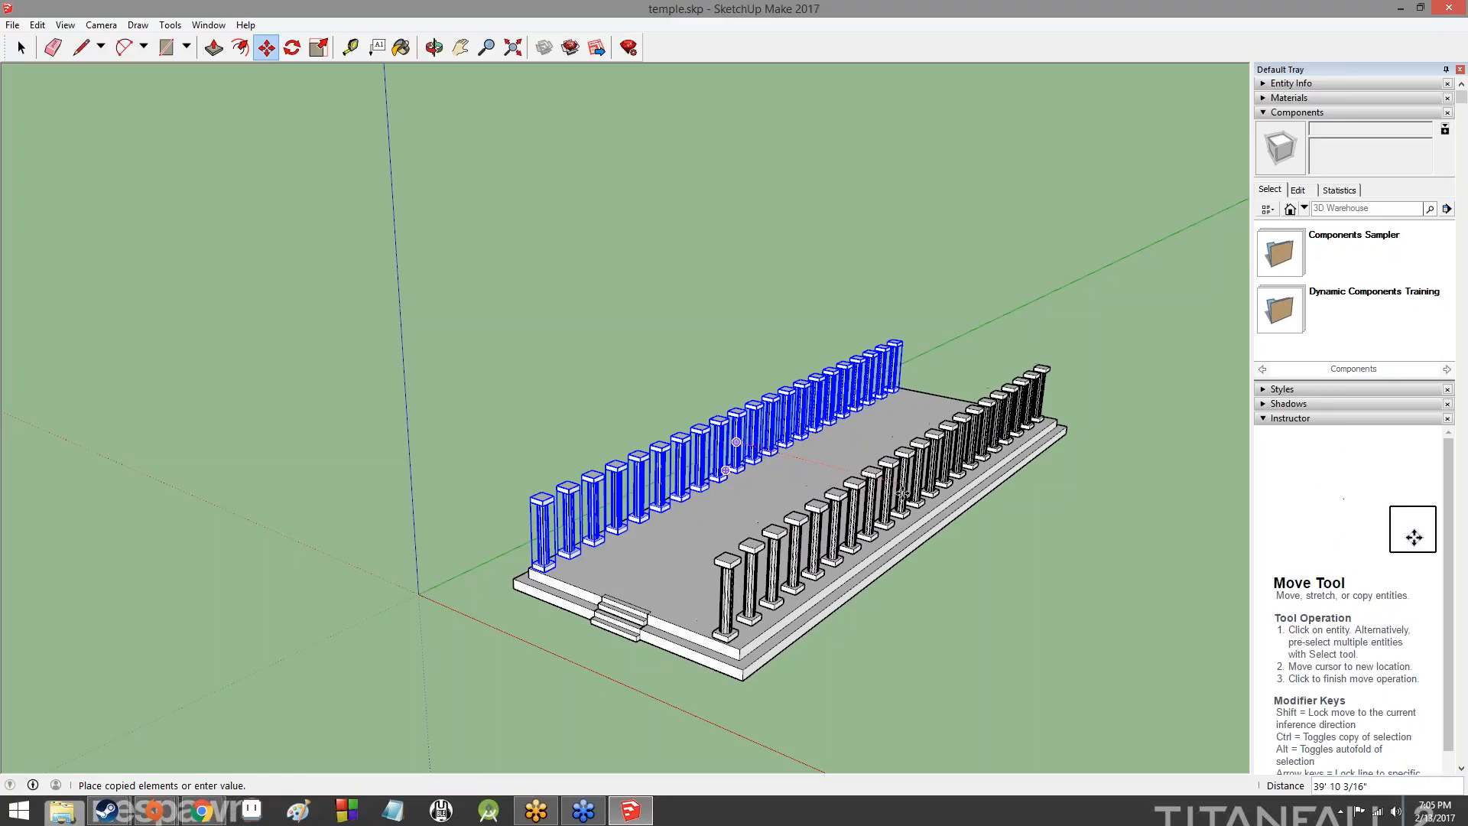
pyautogui.click(879, 475)
pyautogui.hotkey('ctrl', 'z')
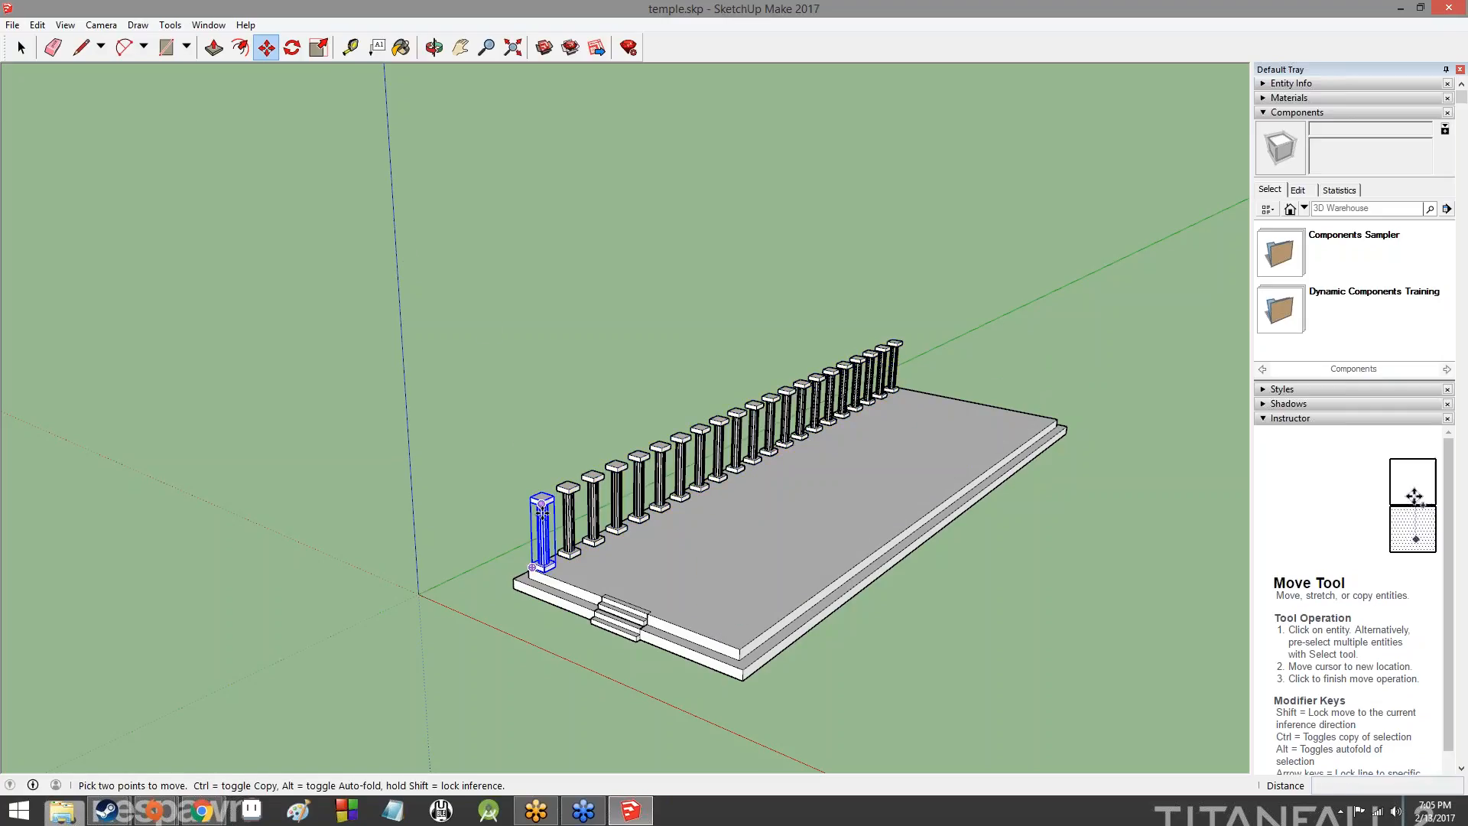
pyautogui.click(543, 504)
pyautogui.press('Escape')
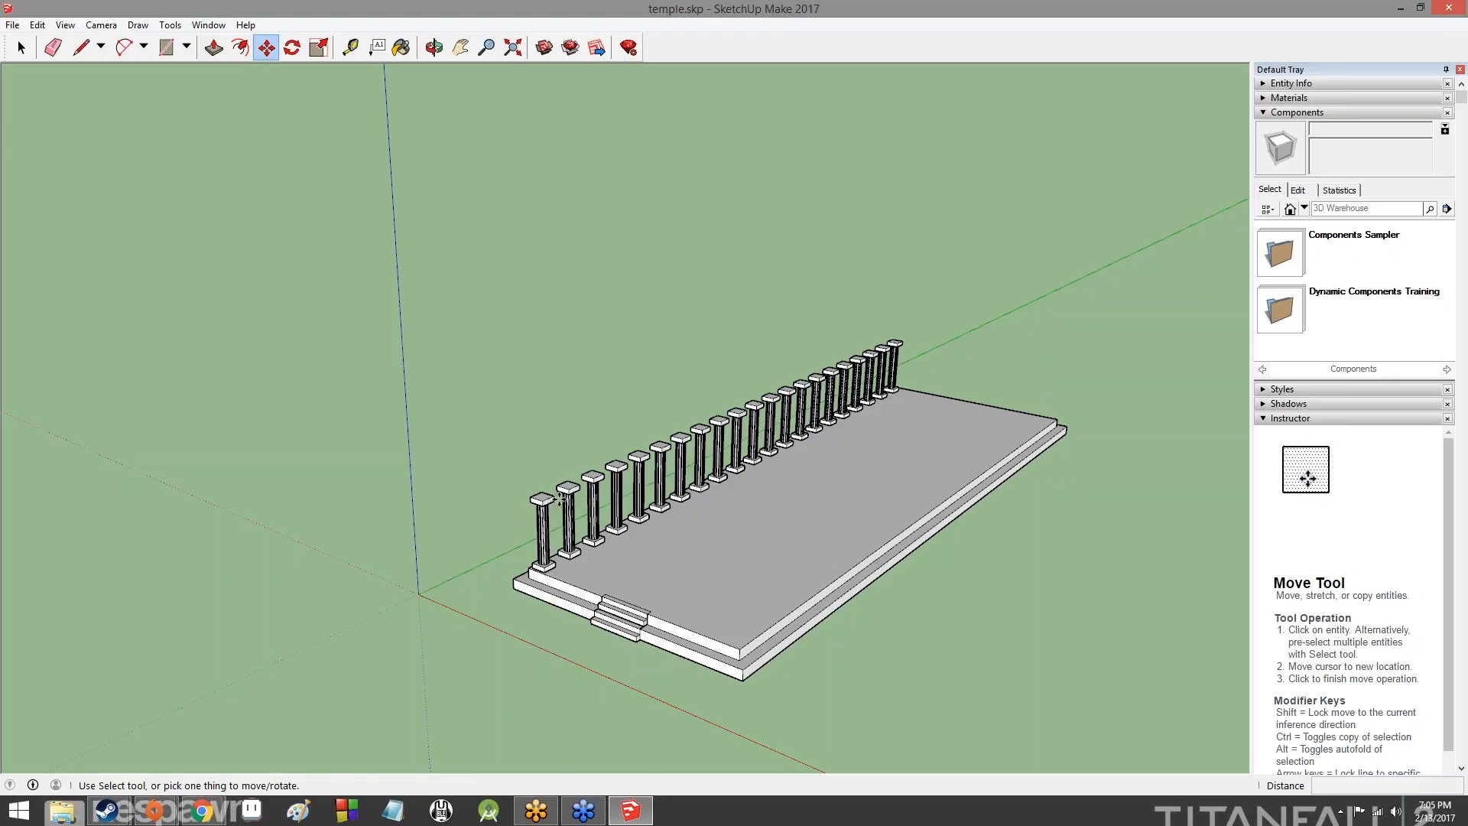
# - Select the whole row of columns at once with a selection window enclosing all of them
pyautogui.click(21, 48)
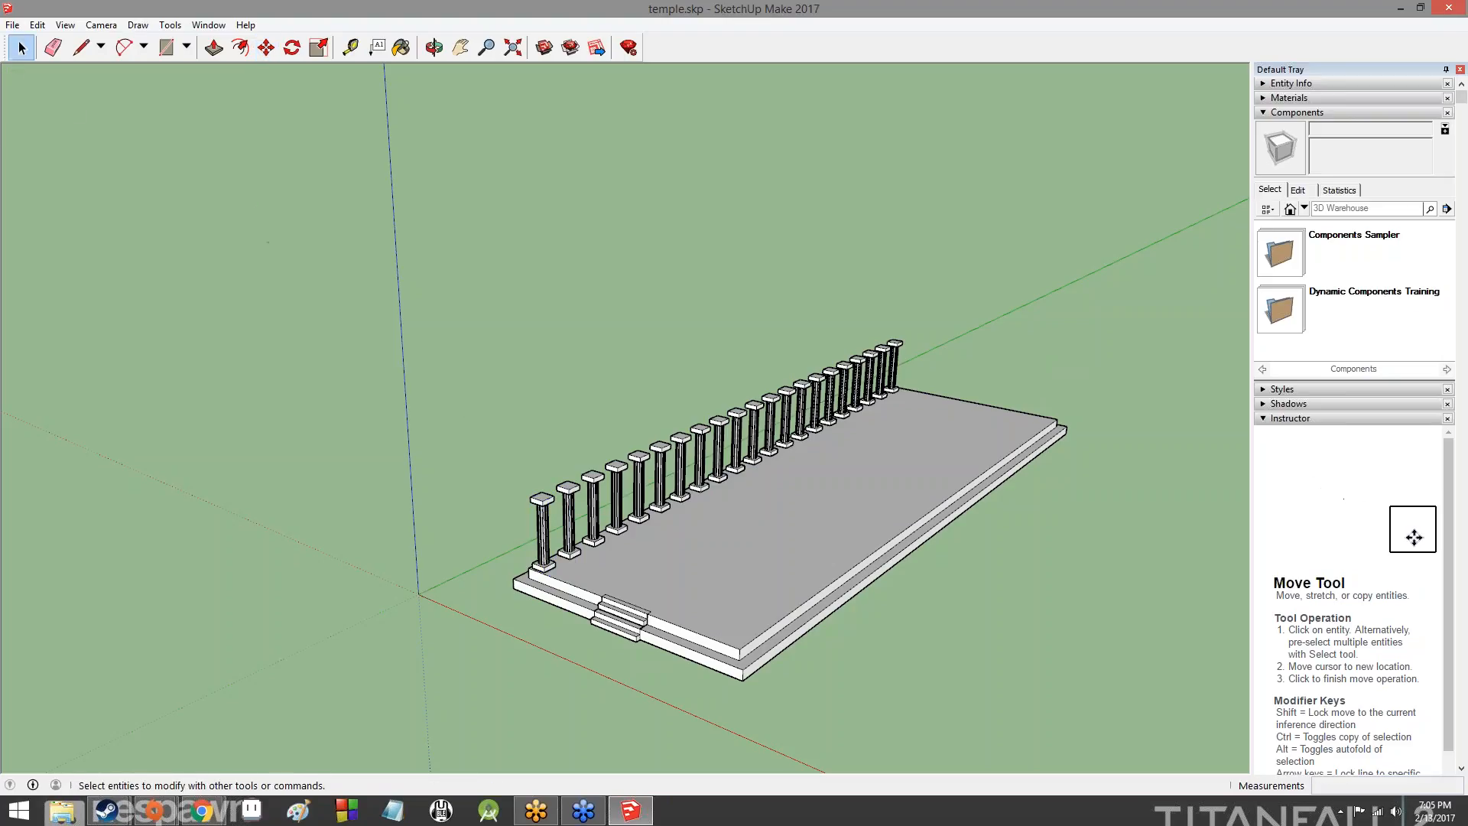
pyautogui.moveTo(474, 527); pyautogui.dragTo(883, 299)
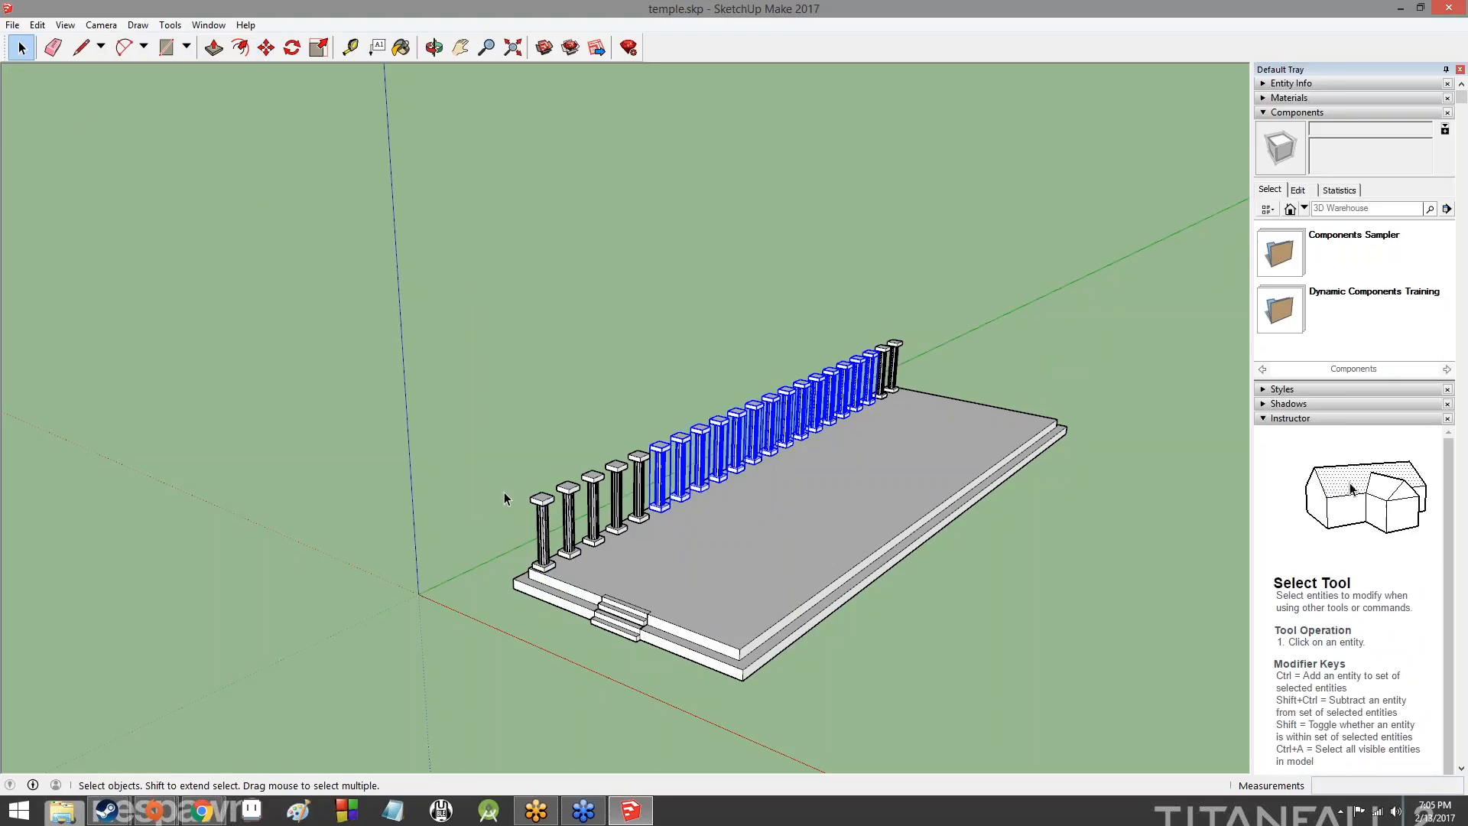
pyautogui.moveTo(418, 596); pyautogui.dragTo(945, 284)
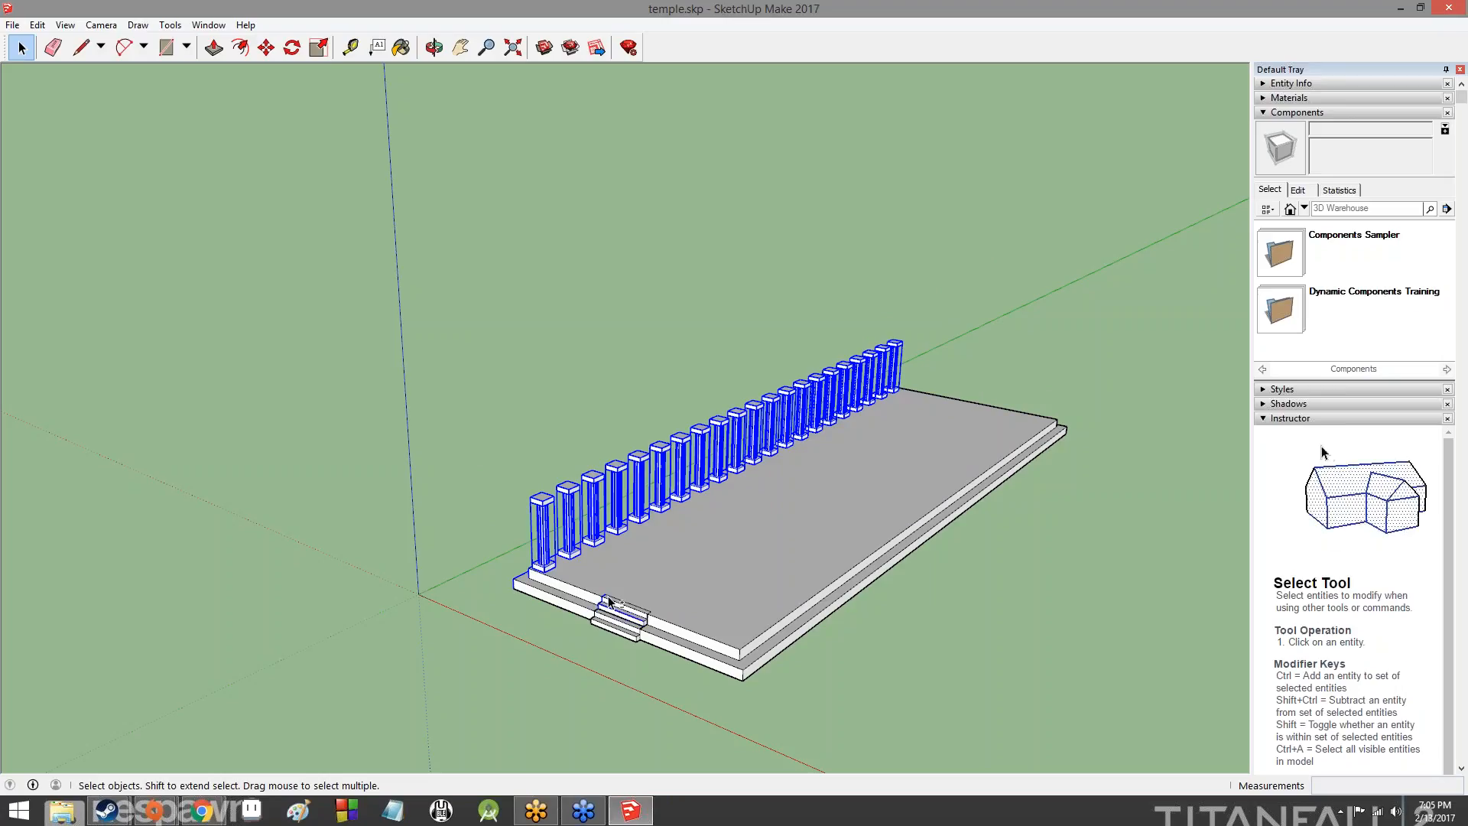
# - Remove the stair faces and edges caught by the selection window from the selection
pyautogui.scroll(2, 597, 612)
pyautogui.scroll(4, 598, 604)
pyautogui.keyDown('shift'); pyautogui.click(598, 648); pyautogui.keyUp('shift')
pyautogui.keyDown('shift'); pyautogui.click(564, 652); pyautogui.keyUp('shift')
pyautogui.keyDown('shift'); pyautogui.click(591, 604); pyautogui.keyUp('shift')
pyautogui.keyDown('shift'); pyautogui.click(599, 576); pyautogui.keyUp('shift')
# - Deselect the platform's long side faces and edges and the remaining stair face, keeping the columns selected
pyautogui.moveTo(375, 519); pyautogui.dragTo(1202, 479, button='middle')
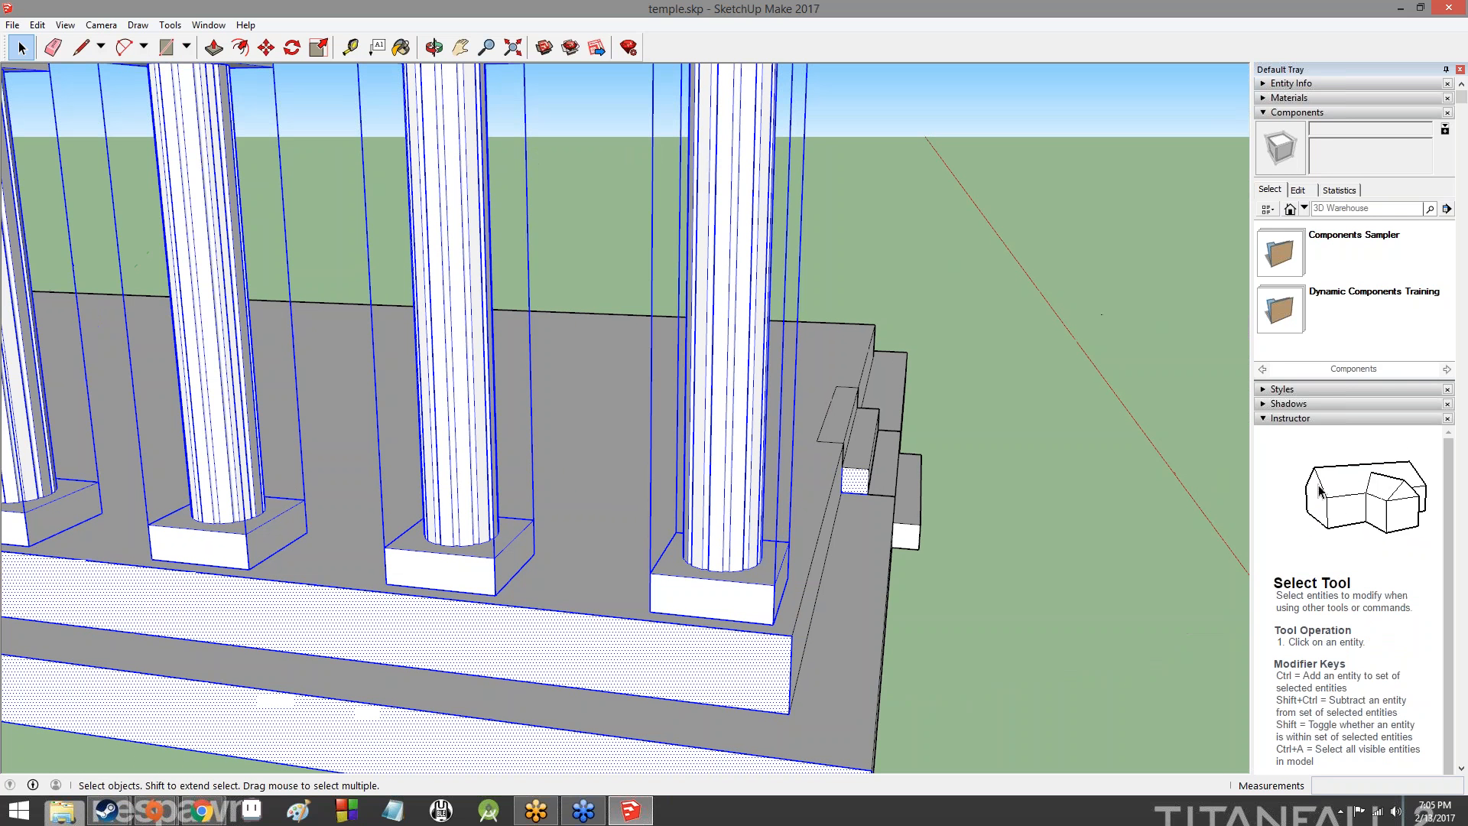
pyautogui.keyDown('shift'); pyautogui.click(697, 632); pyautogui.keyUp('shift')
pyautogui.keyDown('shift'); pyautogui.click(790, 679); pyautogui.keyUp('shift')
pyautogui.keyDown('shift'); pyautogui.click(773, 709); pyautogui.keyUp('shift')
pyautogui.moveTo(805, 719); pyautogui.dragTo(623, 664, button='middle')
pyautogui.keyDown('shift'); pyautogui.click(622, 656); pyautogui.keyUp('shift')
pyautogui.keyDown('shift'); pyautogui.click(649, 677); pyautogui.keyUp('shift')
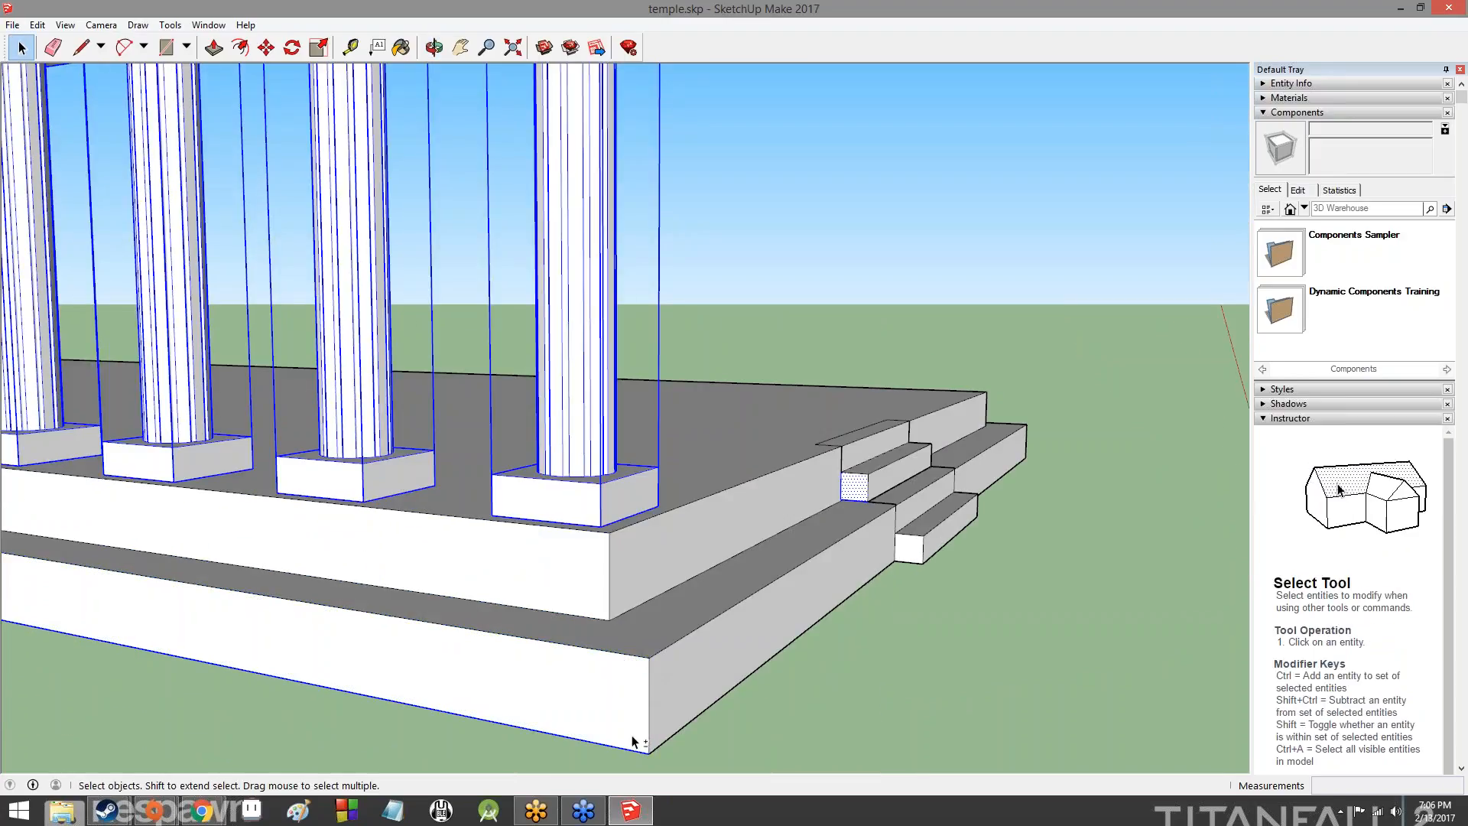
pyautogui.keyDown('shift'); pyautogui.click(629, 749); pyautogui.keyUp('shift')
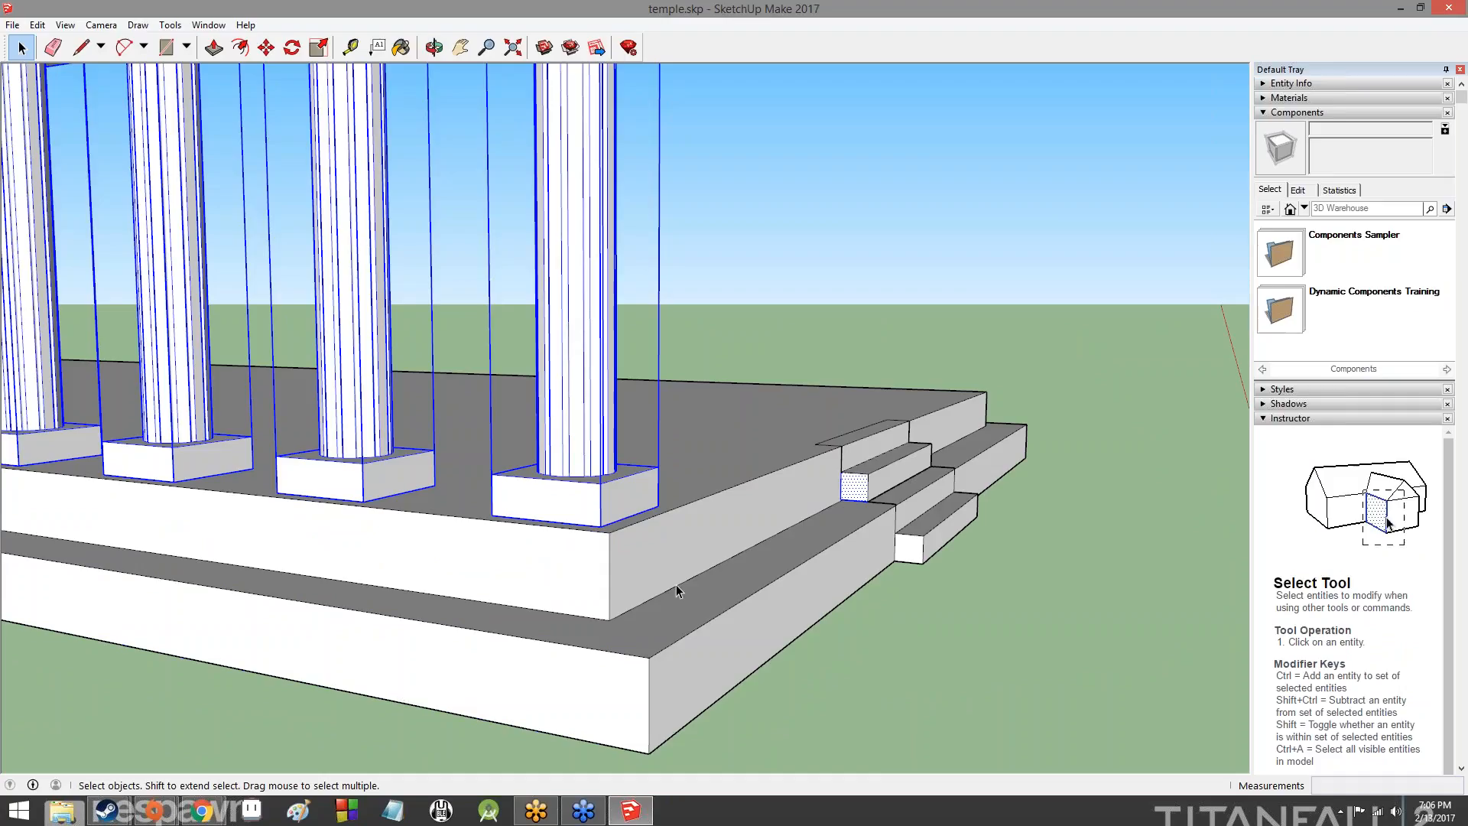
pyautogui.keyDown('shift'); pyautogui.click(842, 499); pyautogui.keyUp('shift')
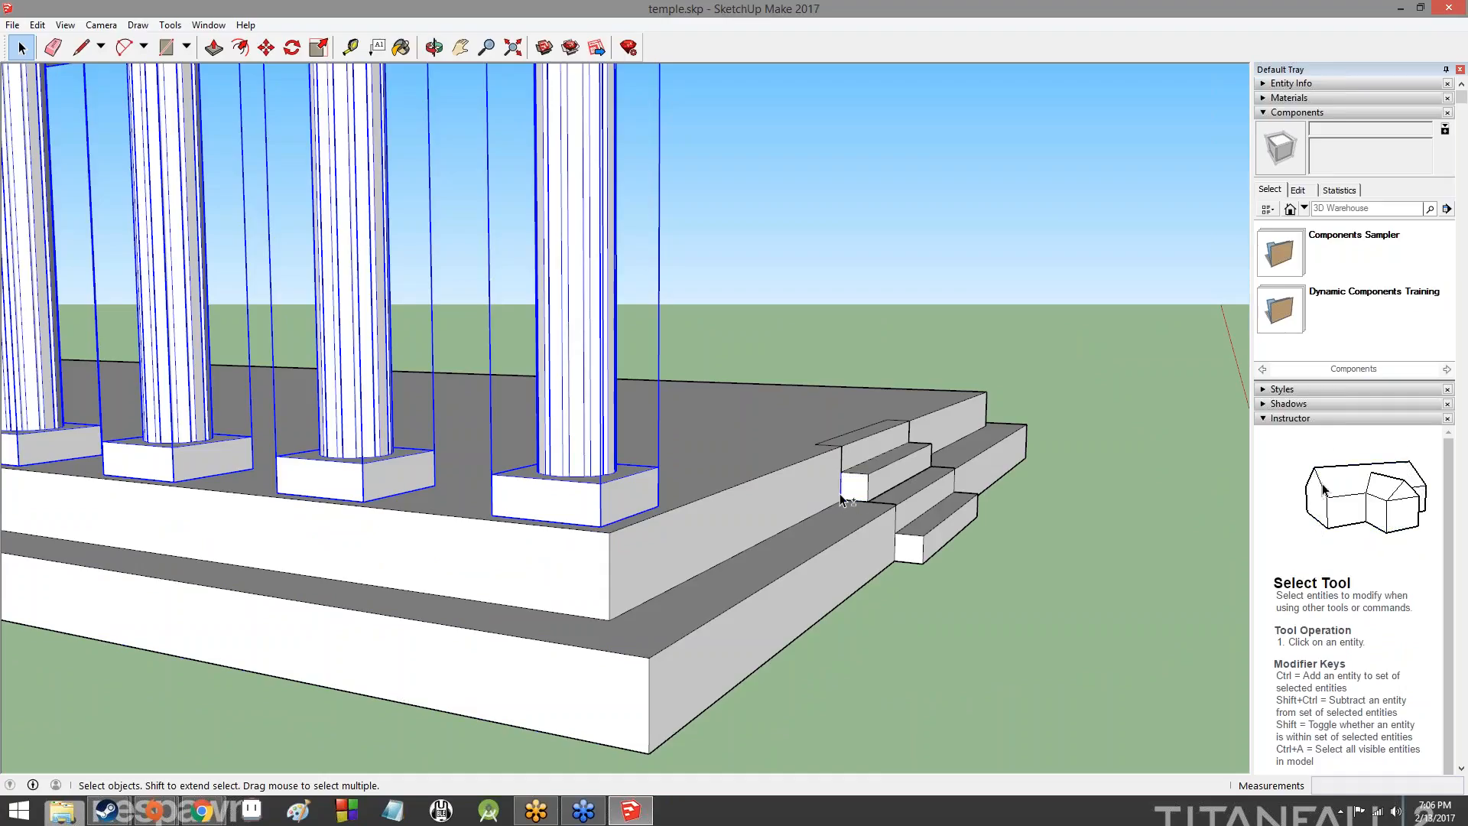
# - Inspect the platform from different sides for any faces or edges still selected along with the columns
pyautogui.moveTo(378, 534); pyautogui.dragTo(718, 555, button='middle')
pyautogui.scroll(-8, 550, 671)
pyautogui.moveTo(550, 671); pyautogui.dragTo(711, 583, button='middle')
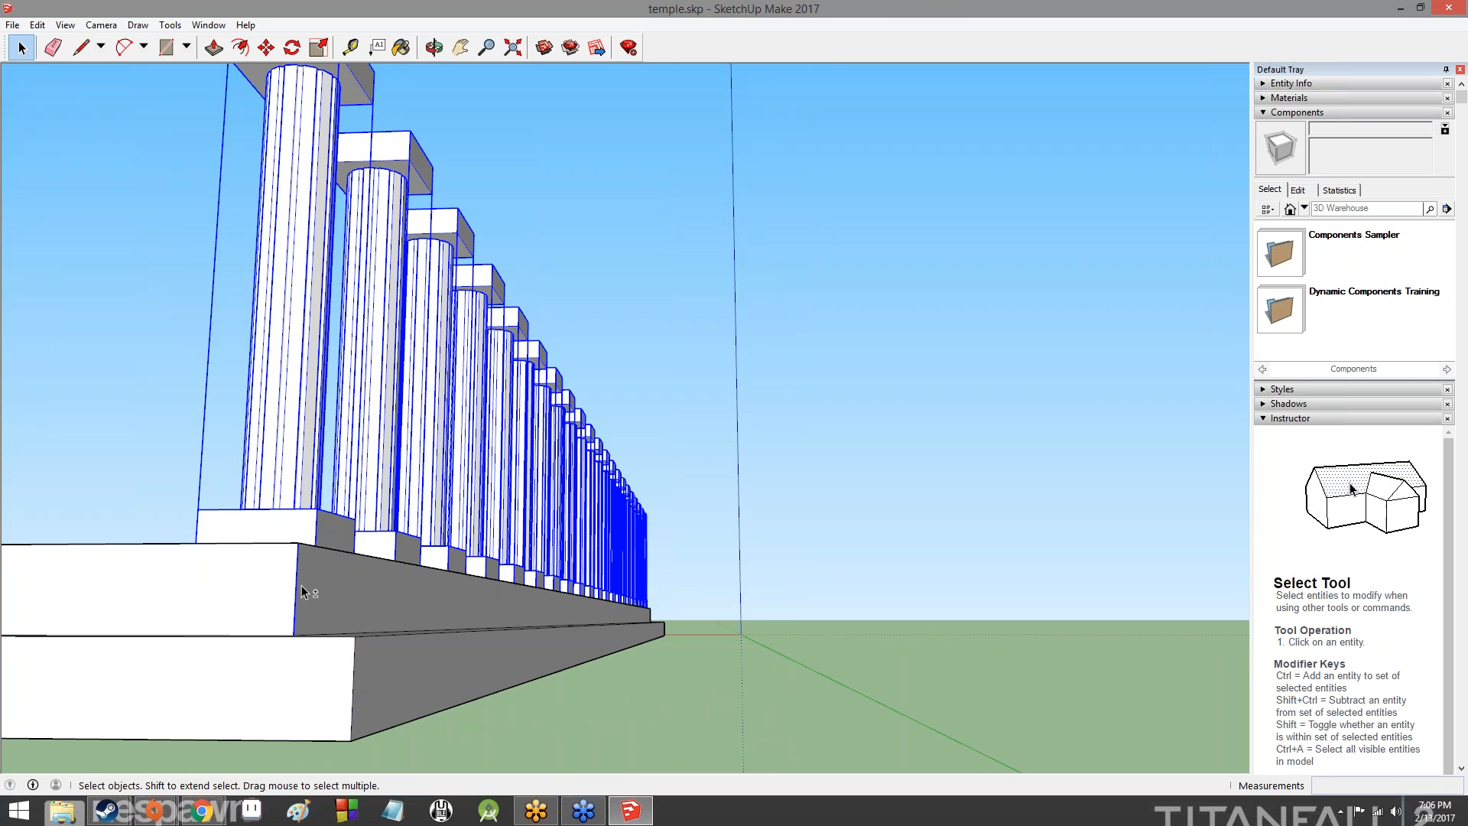
pyautogui.moveTo(607, 481); pyautogui.dragTo(1151, 483, button='middle')
pyautogui.moveTo(734, 535); pyautogui.dragTo(1072, 790, button='middle')
pyautogui.scroll(6, 577, 604)
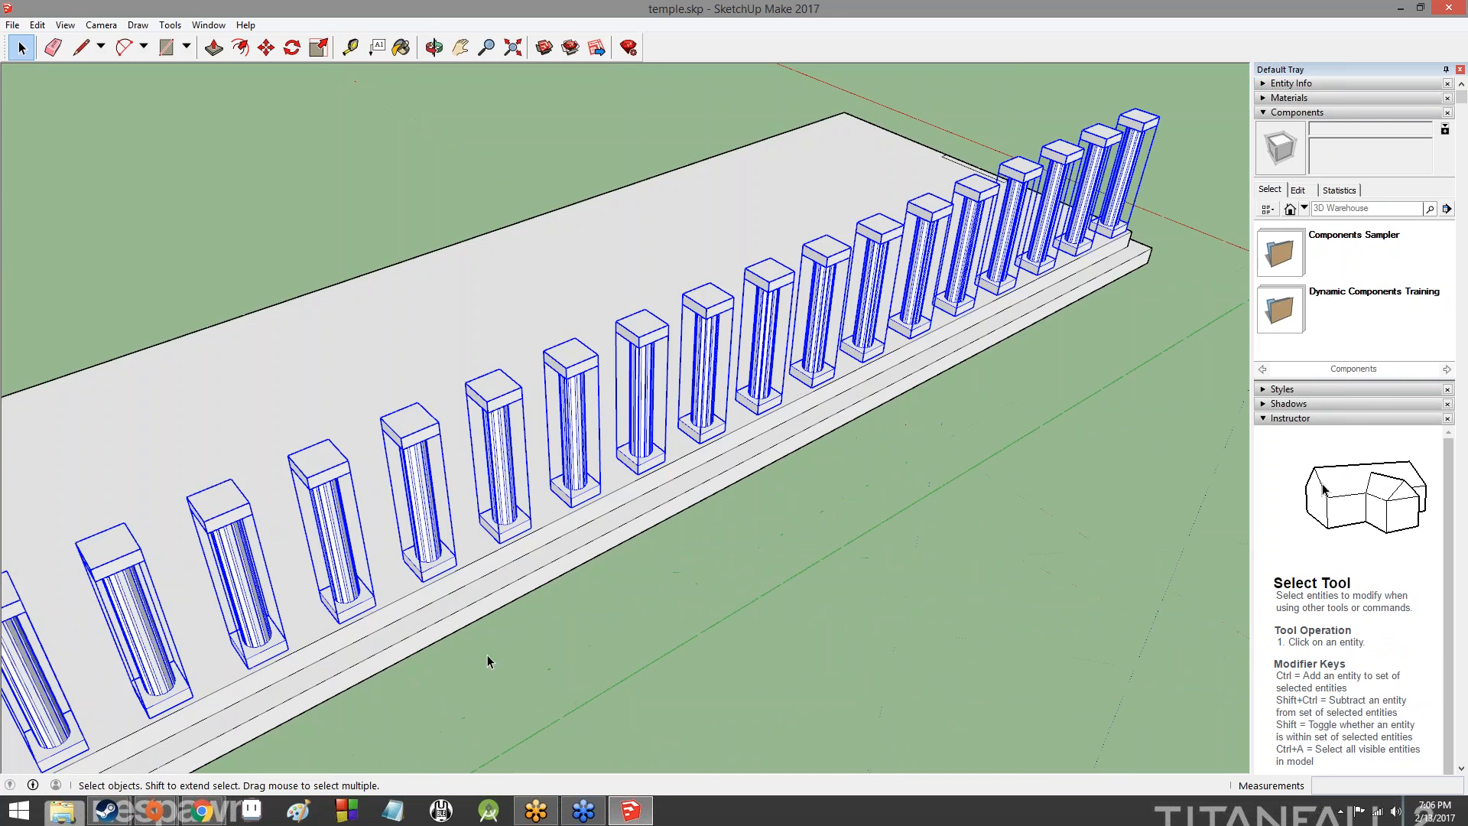
pyautogui.scroll(-5, 572, 504)
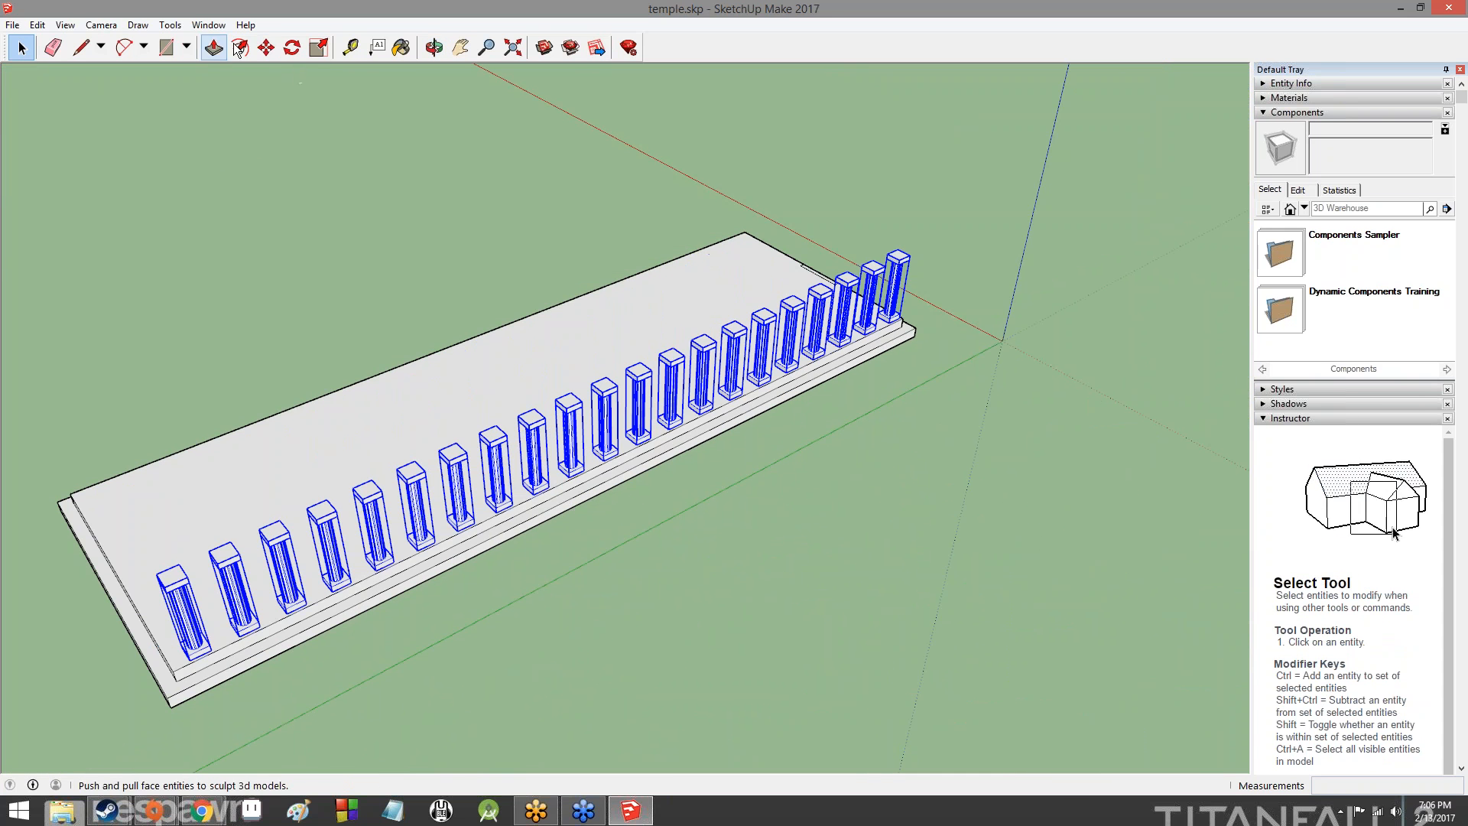
# - Copy the selected row of columns 41.5' along the red axis to the platform's opposite long side, checking the distance on the lesson slide
pyautogui.press('m')
pyautogui.press('ctrl')
pyautogui.click(486, 460)
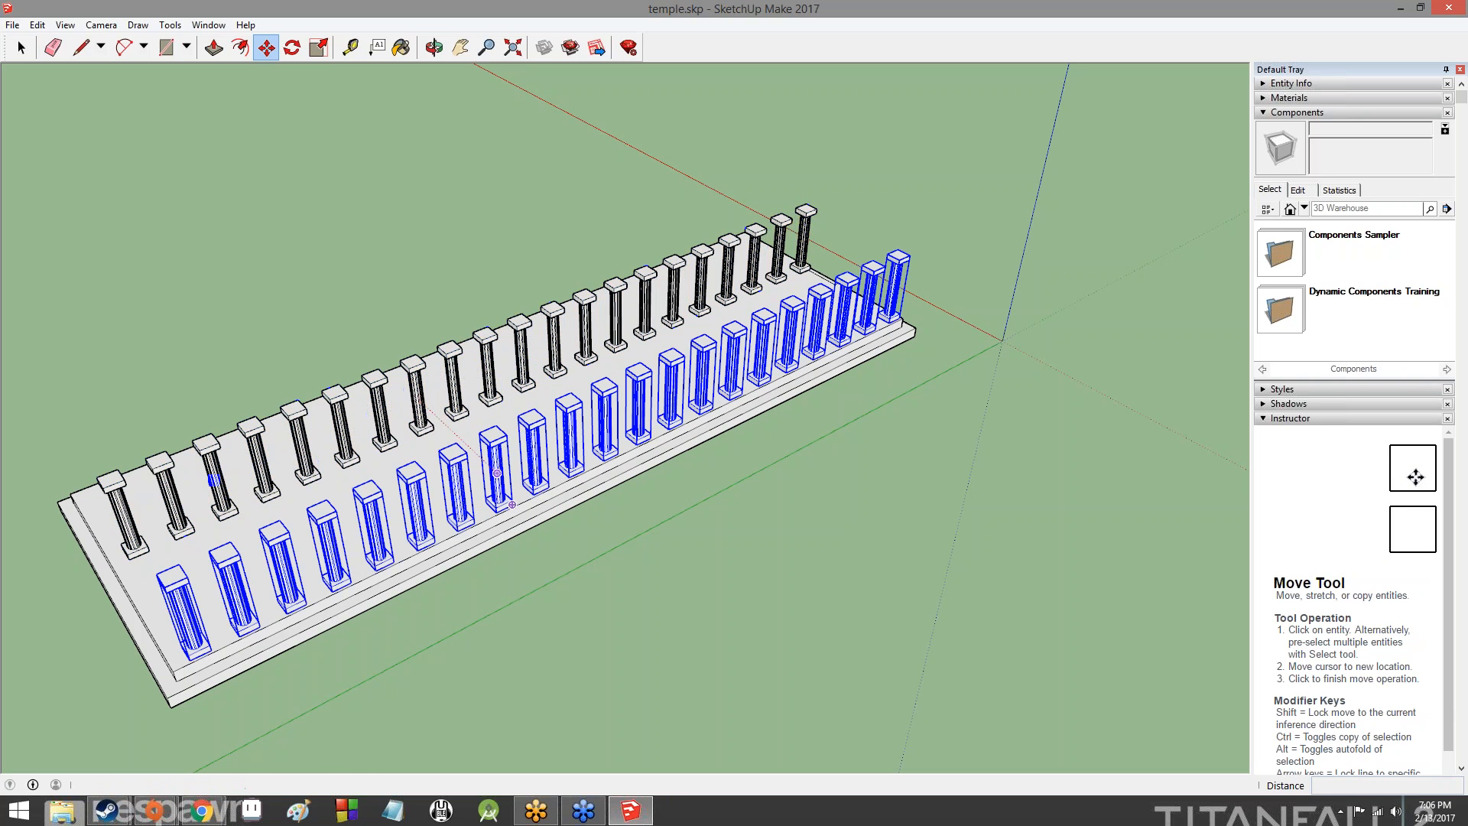
pyautogui.hotkey('alt', 'Tab')
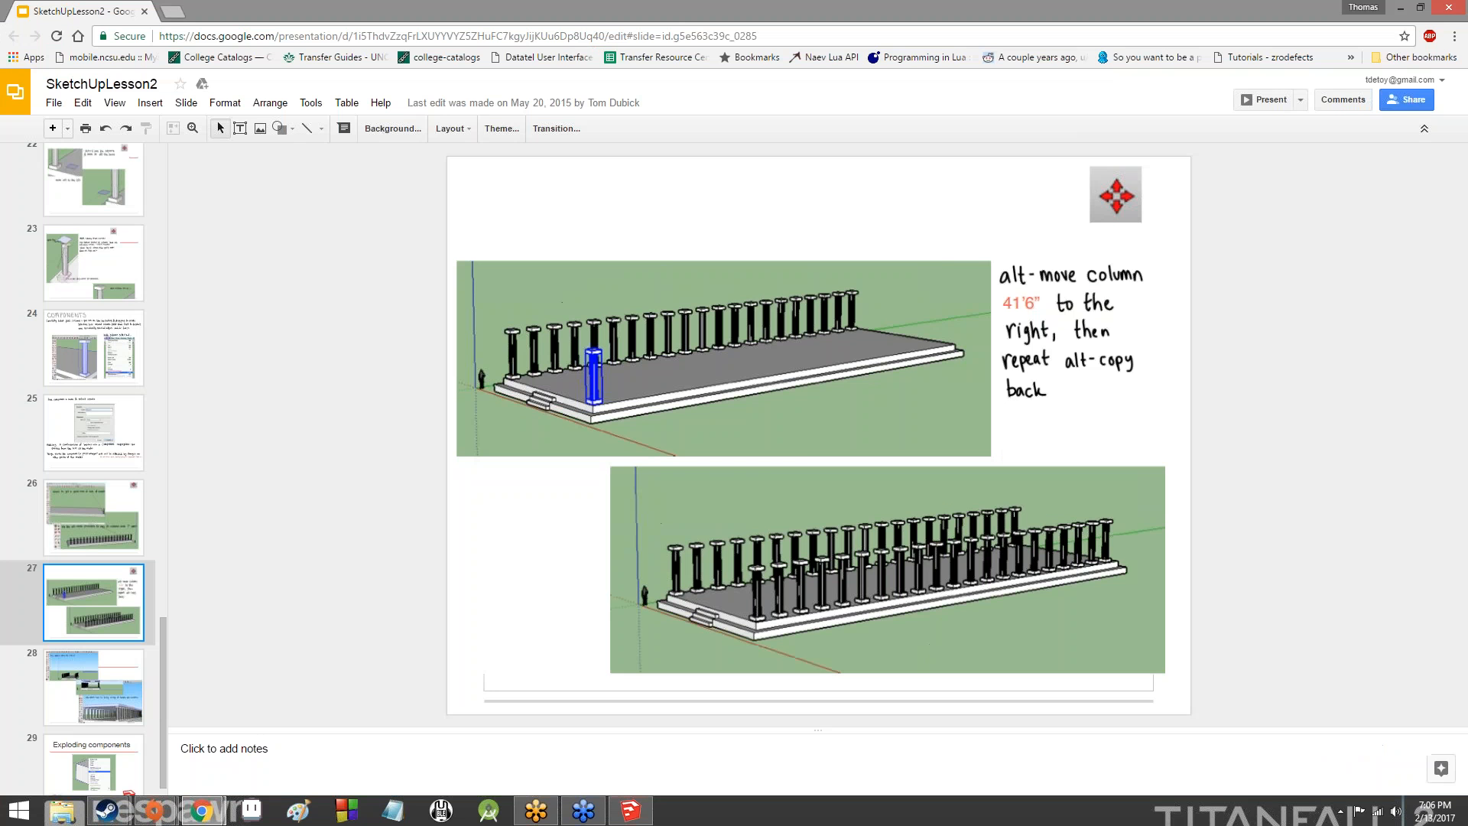
pyautogui.hotkey('alt', 'Tab')
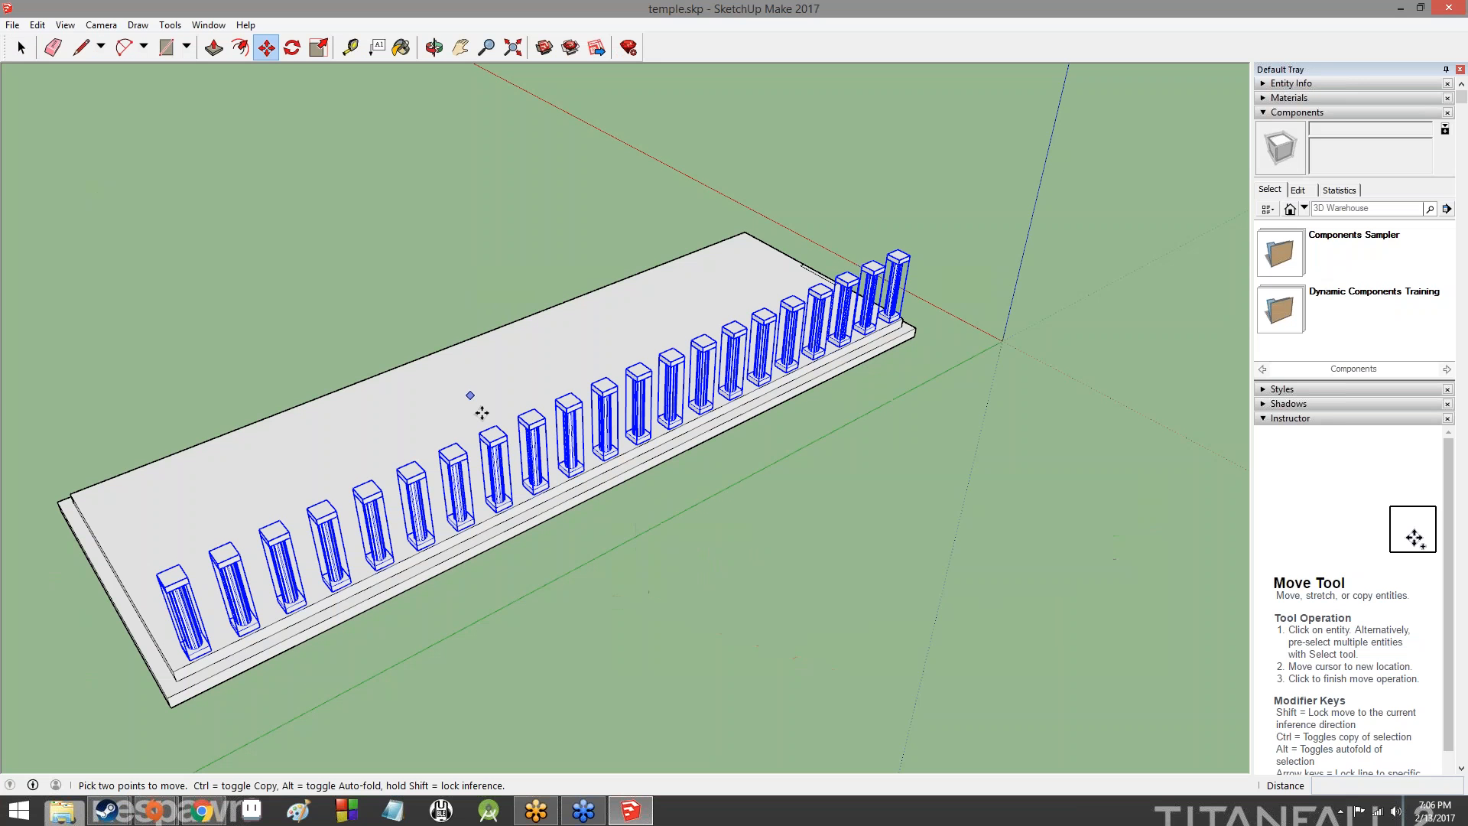
pyautogui.keyDown('ctrl'); pyautogui.click(571, 457); pyautogui.keyUp('ctrl')
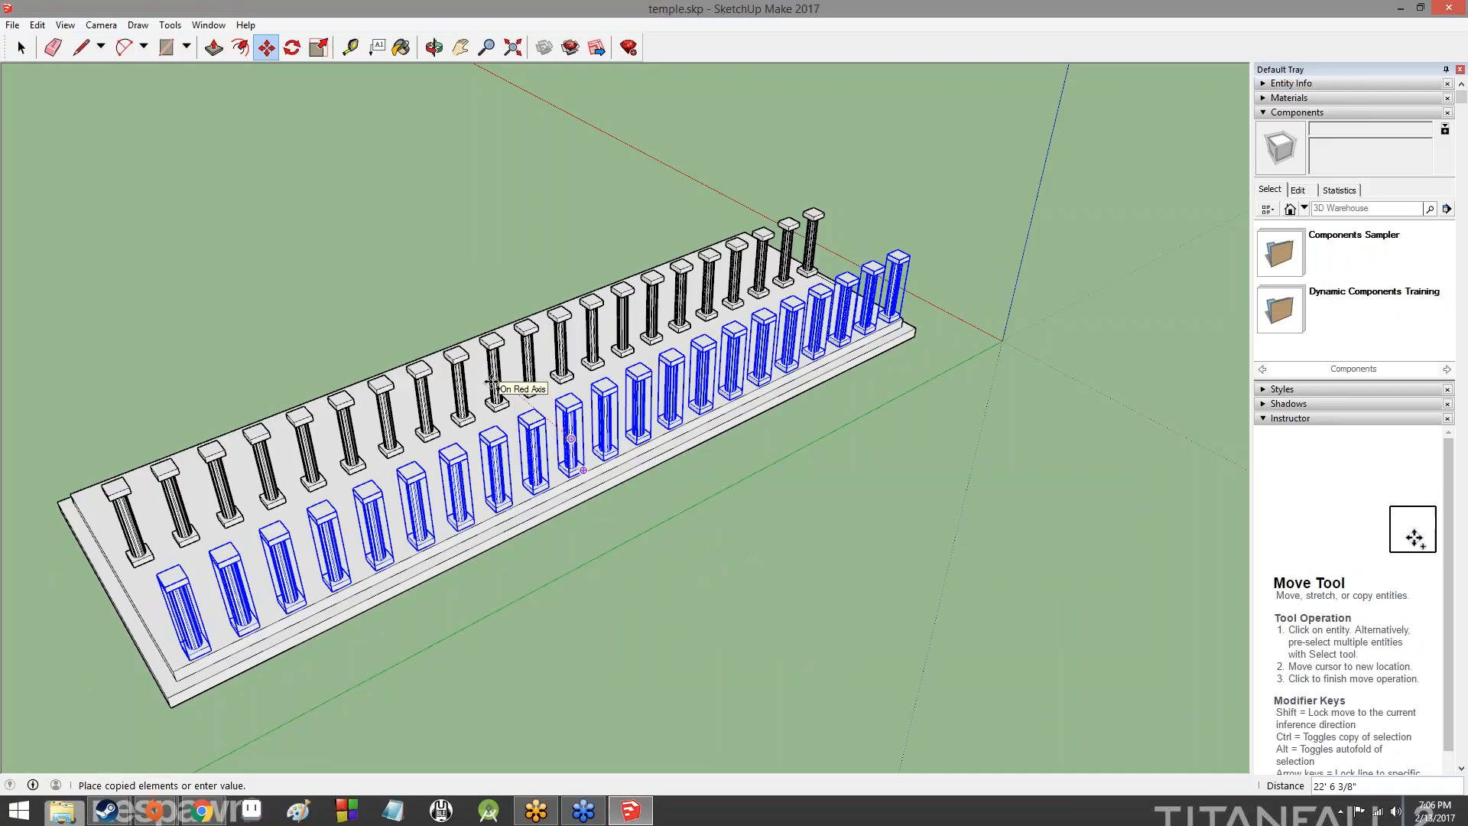
pyautogui.write('41.5')
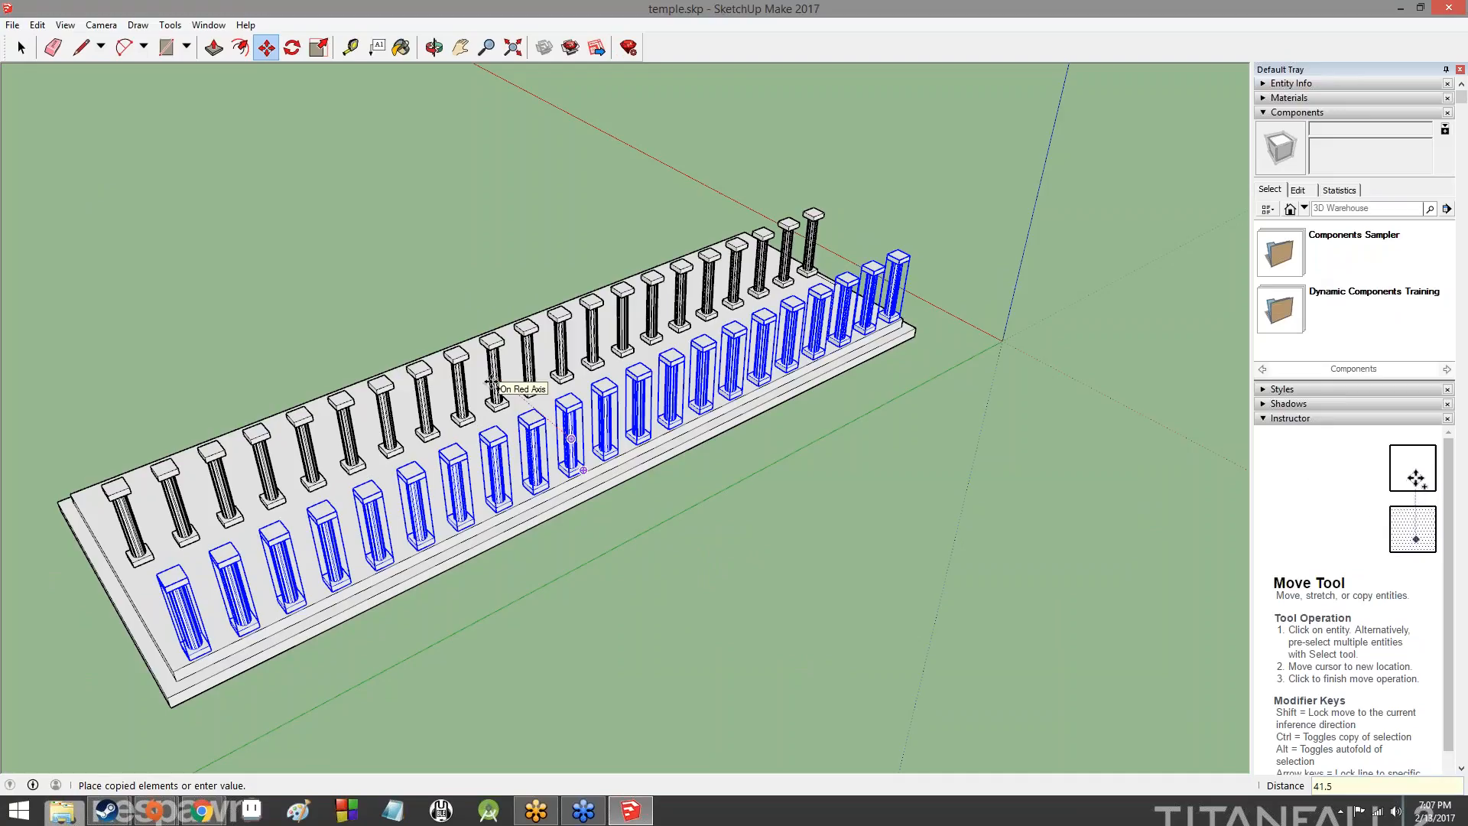
pyautogui.write("'")
pyautogui.press('Return')
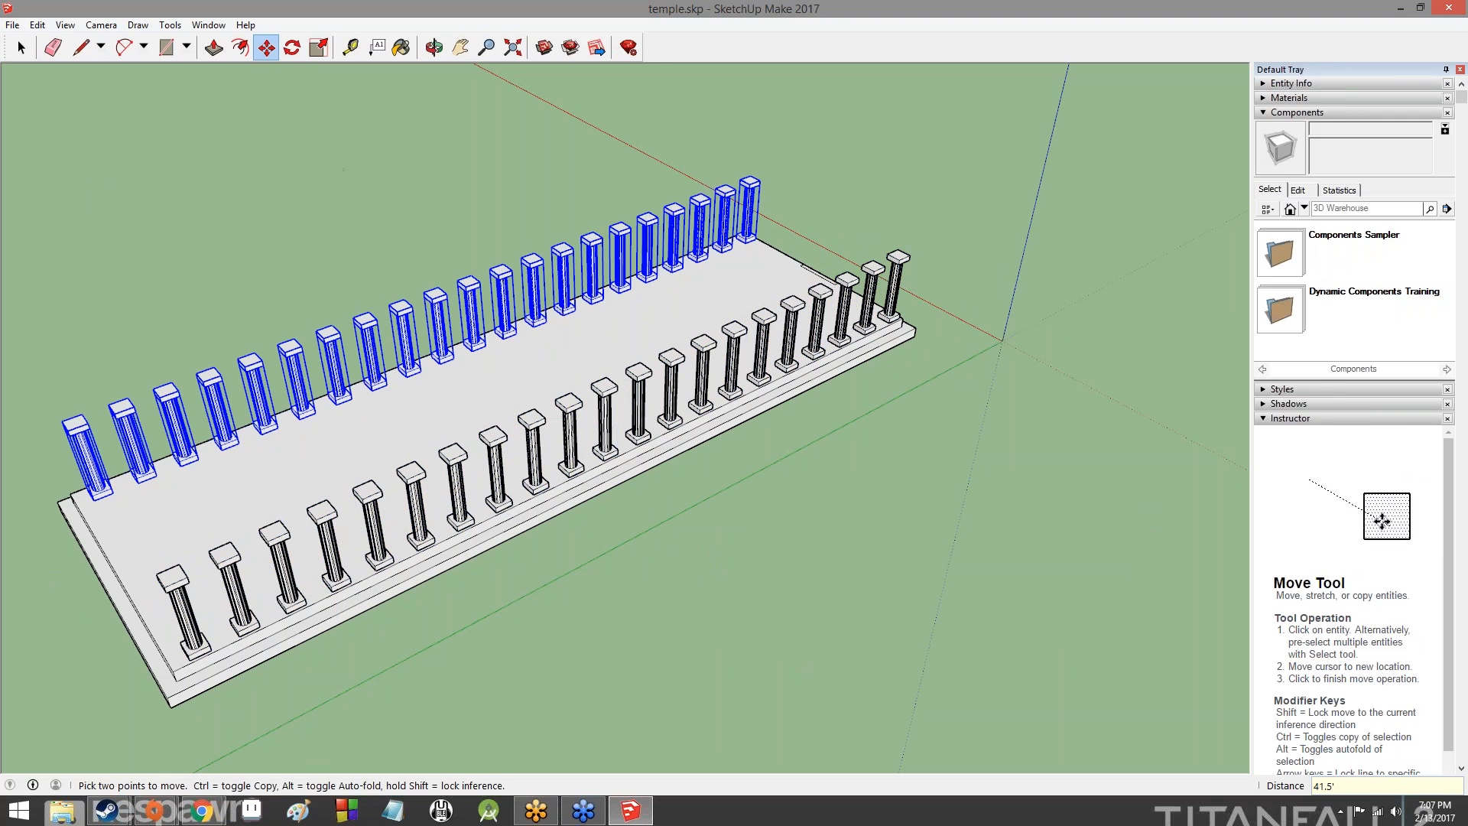
# - Clear the selection of the copied columns
pyautogui.moveTo(343, 229); pyautogui.dragTo(688, 153, button='middle')
pyautogui.moveTo(344, 352); pyautogui.dragTo(918, 329, button='middle')
pyautogui.moveTo(180, 360); pyautogui.dragTo(627, 428, button='middle')
pyautogui.moveTo(439, 467); pyautogui.dragTo(909, 443, button='middle')
pyautogui.click(21, 48)
pyautogui.click(743, 350)
# - Examine the placement of both column rows on the platform from several sides
pyautogui.moveTo(1066, 451); pyautogui.dragTo(192, 512, button='middle')
pyautogui.moveTo(841, 521); pyautogui.dragTo(955, 451, button='middle')
pyautogui.moveTo(581, 458); pyautogui.dragTo(856, 493, button='middle')
pyautogui.moveTo(475, 491); pyautogui.dragTo(708, 635, button='middle')
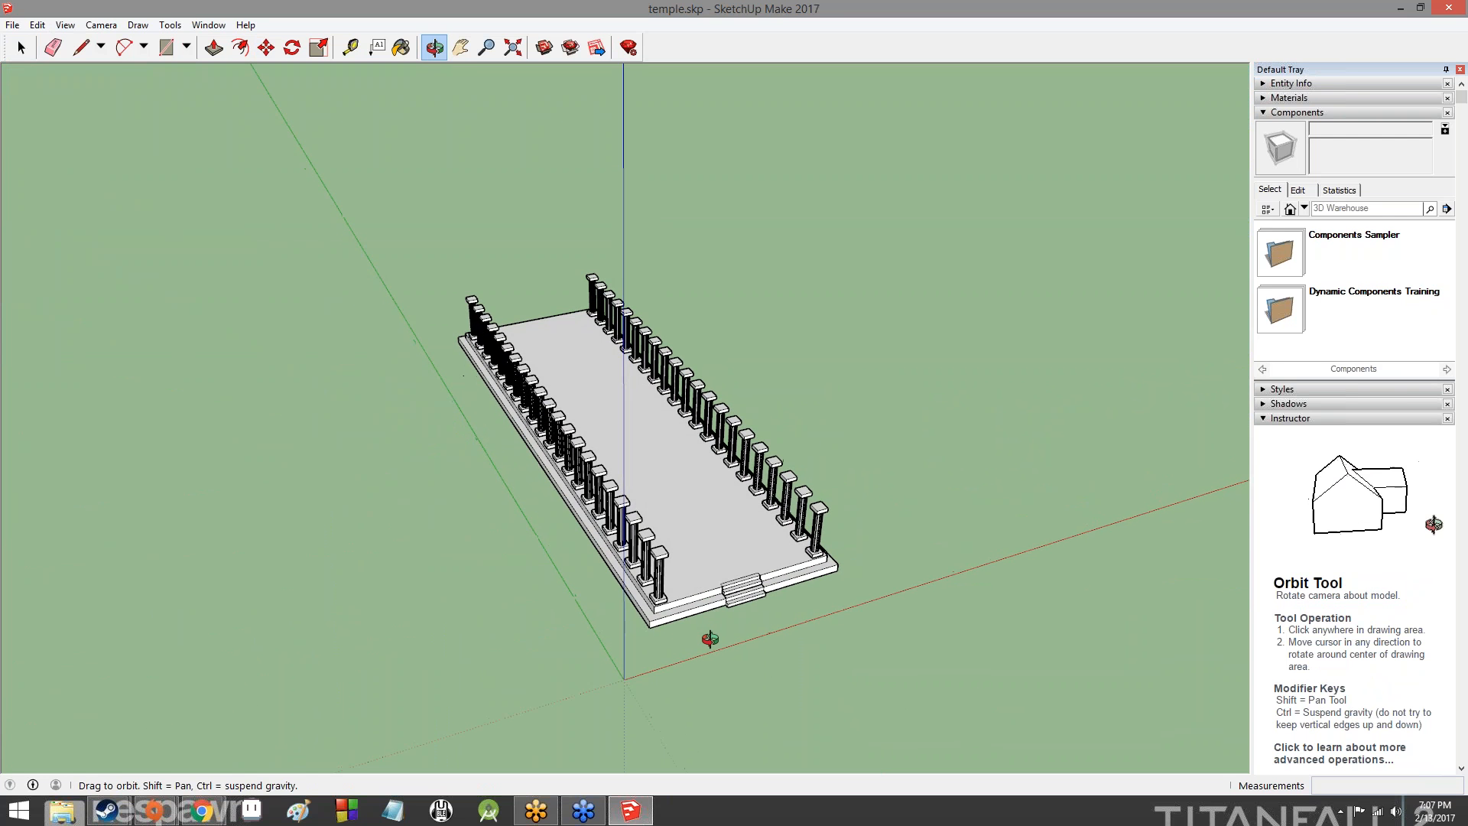
pyautogui.moveTo(767, 529); pyautogui.dragTo(469, 295, button='middle')
pyautogui.scroll(5, 541, 484)
pyautogui.scroll(-5, 541, 483)
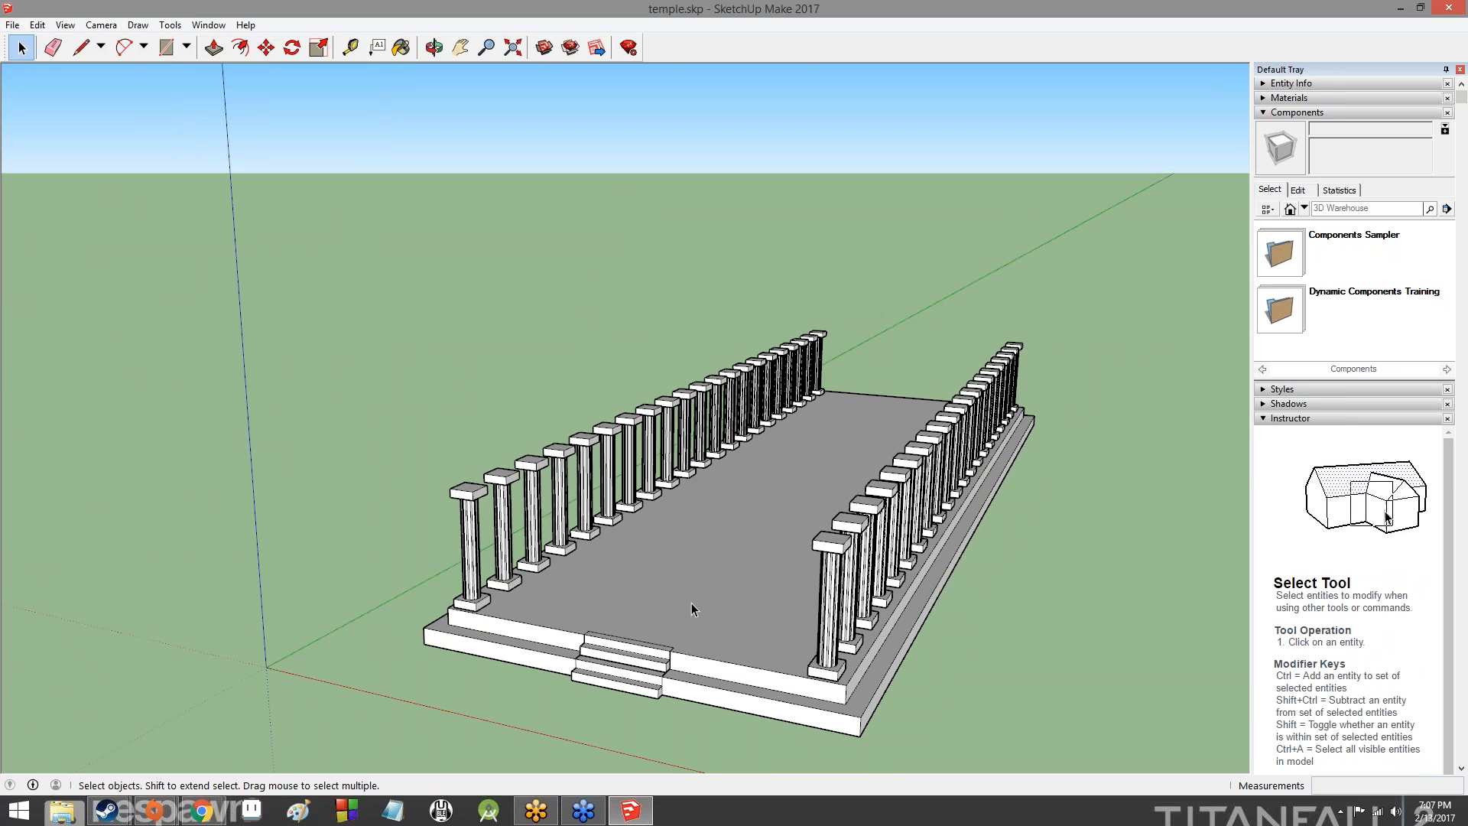
pyautogui.moveTo(691, 604); pyautogui.dragTo(115, 535, button='middle')
pyautogui.moveTo(1075, 590); pyautogui.dragTo(1146, 585, button='middle')
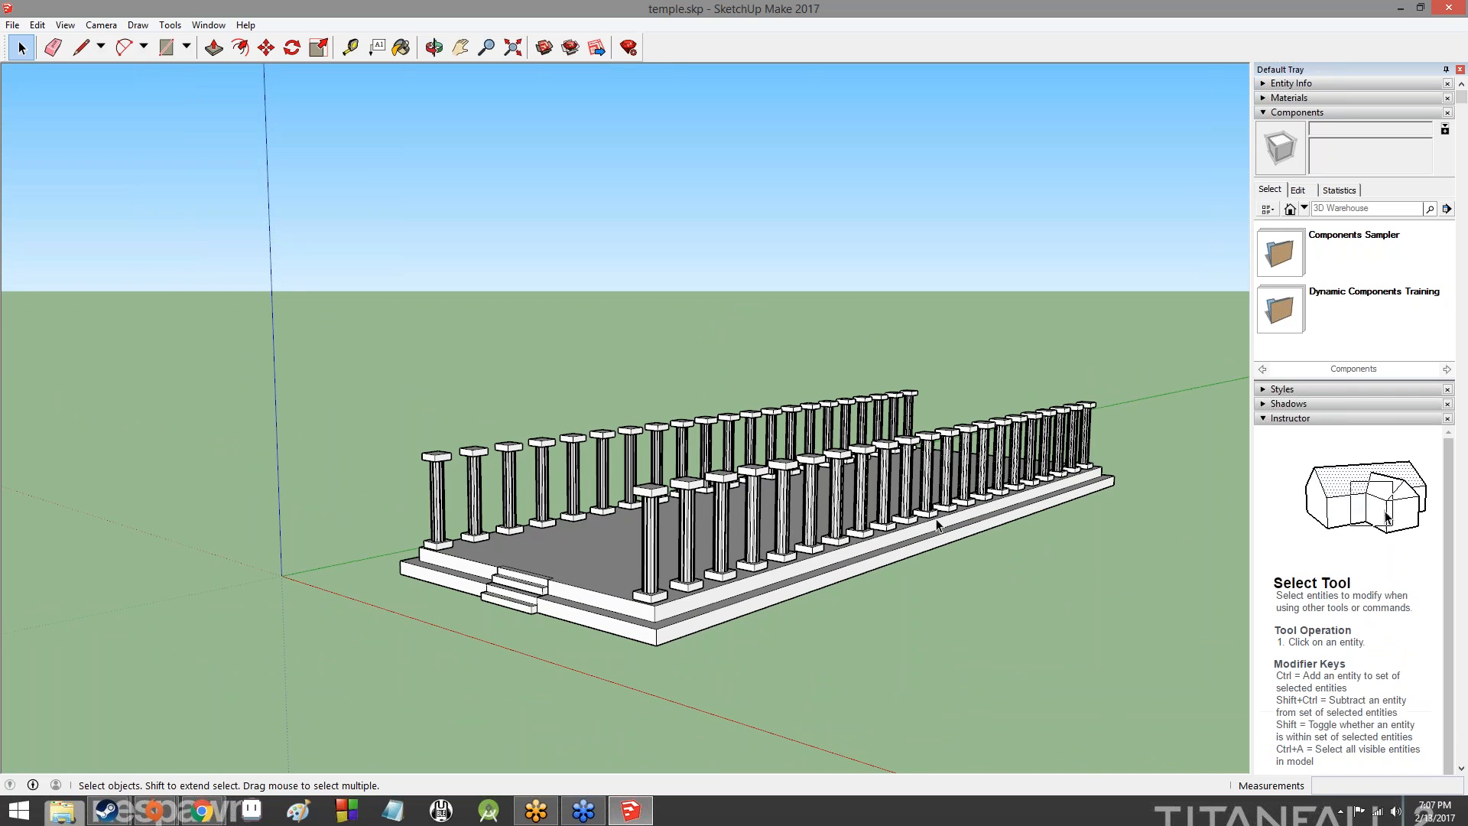
pyautogui.moveTo(1040, 512); pyautogui.dragTo(666, 428, button='middle')
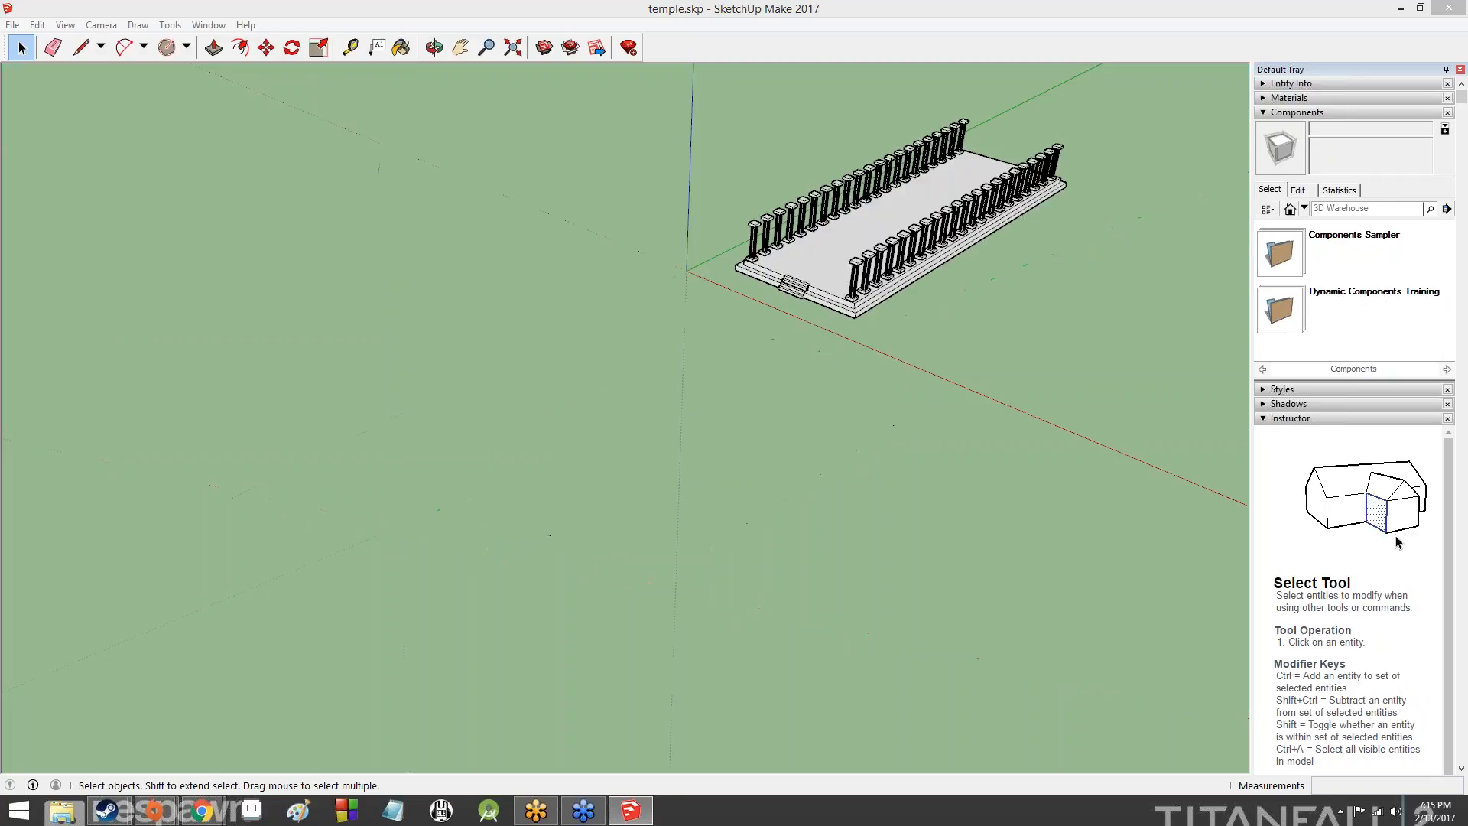
# - Draw a 46' by 146' rectangle on the ground beside the temple platform
pyautogui.click(190, 54)
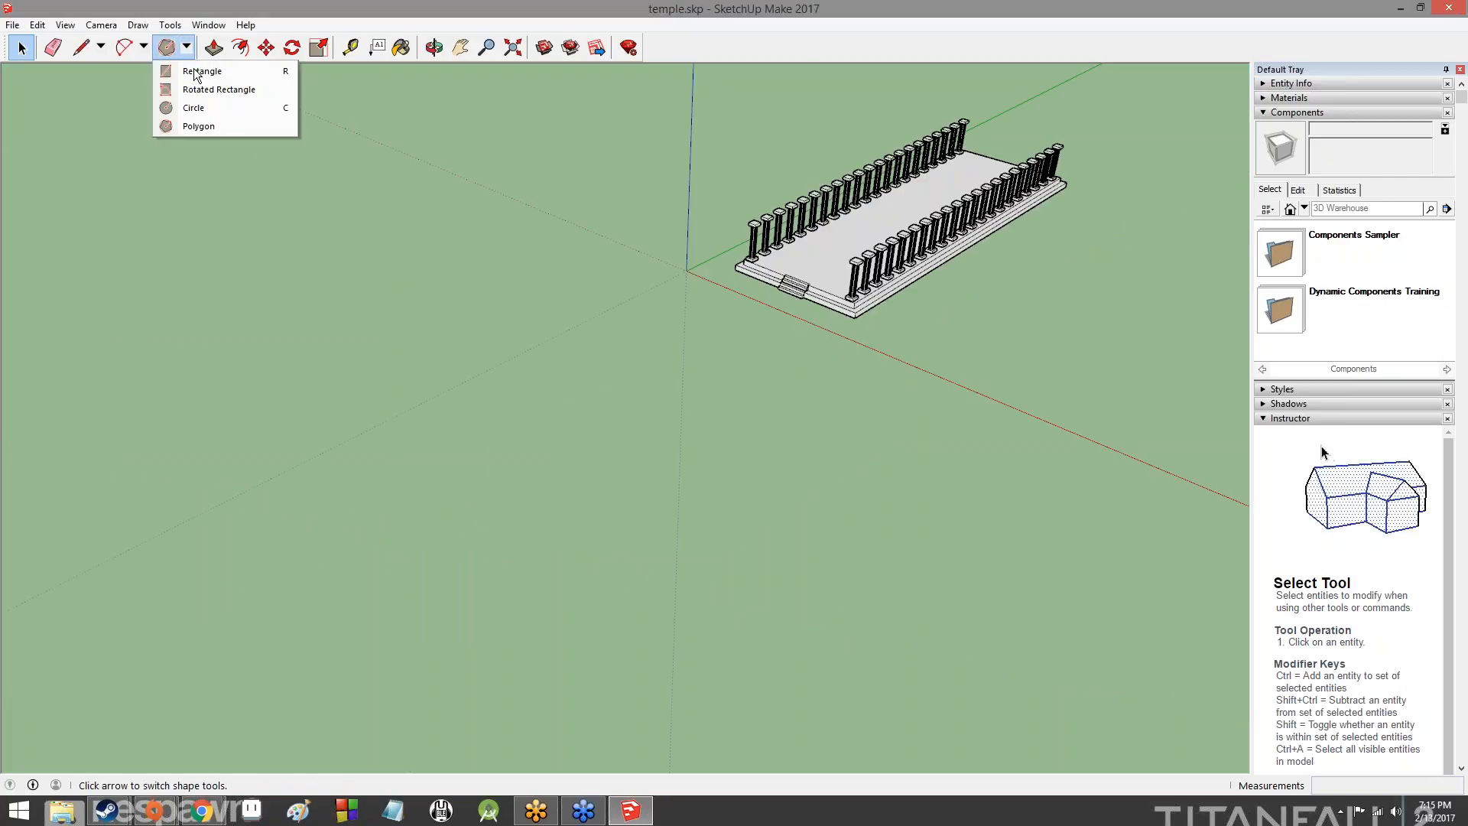
pyautogui.click(197, 68)
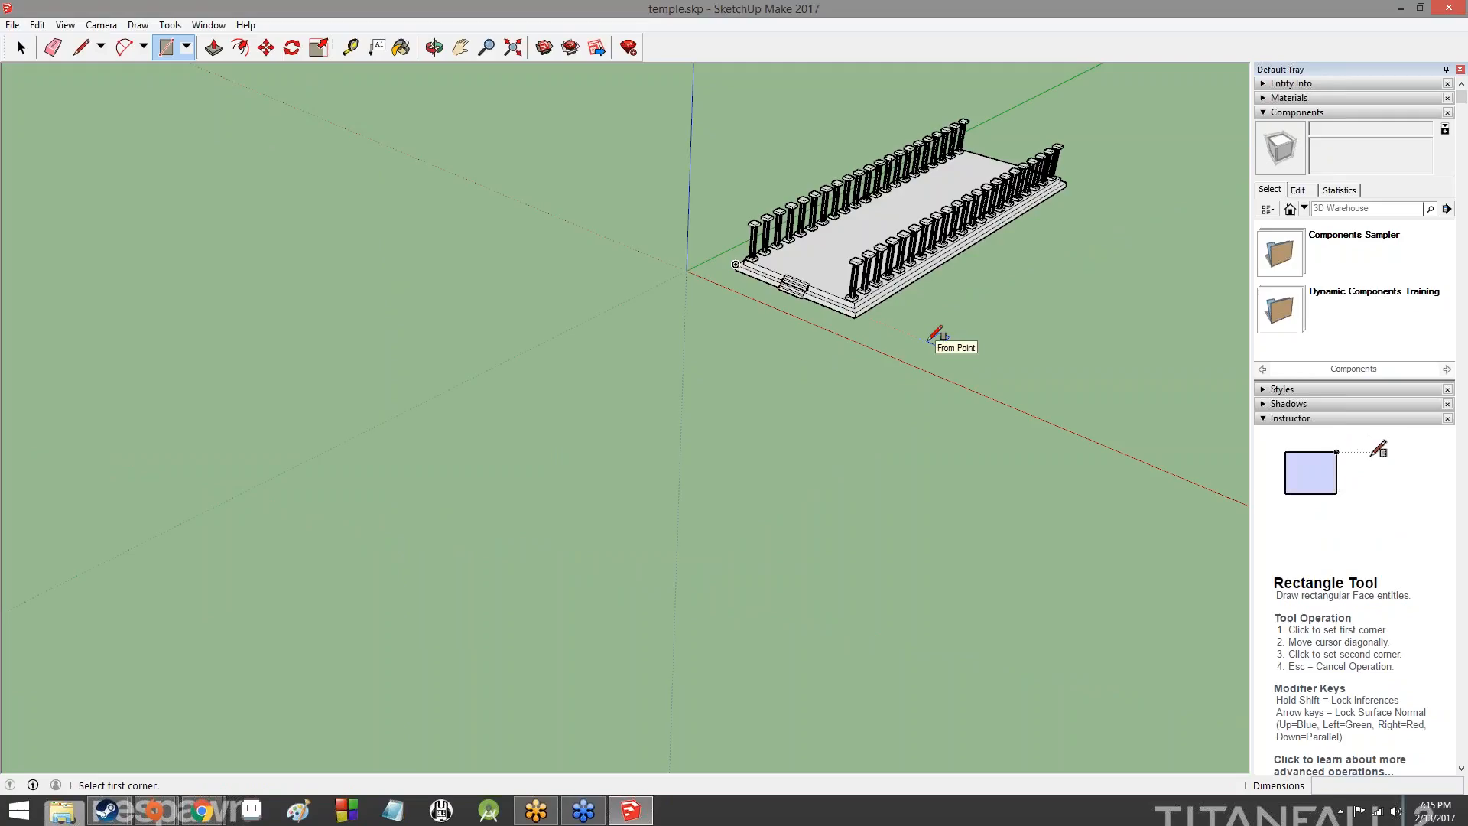
pyautogui.click(928, 341)
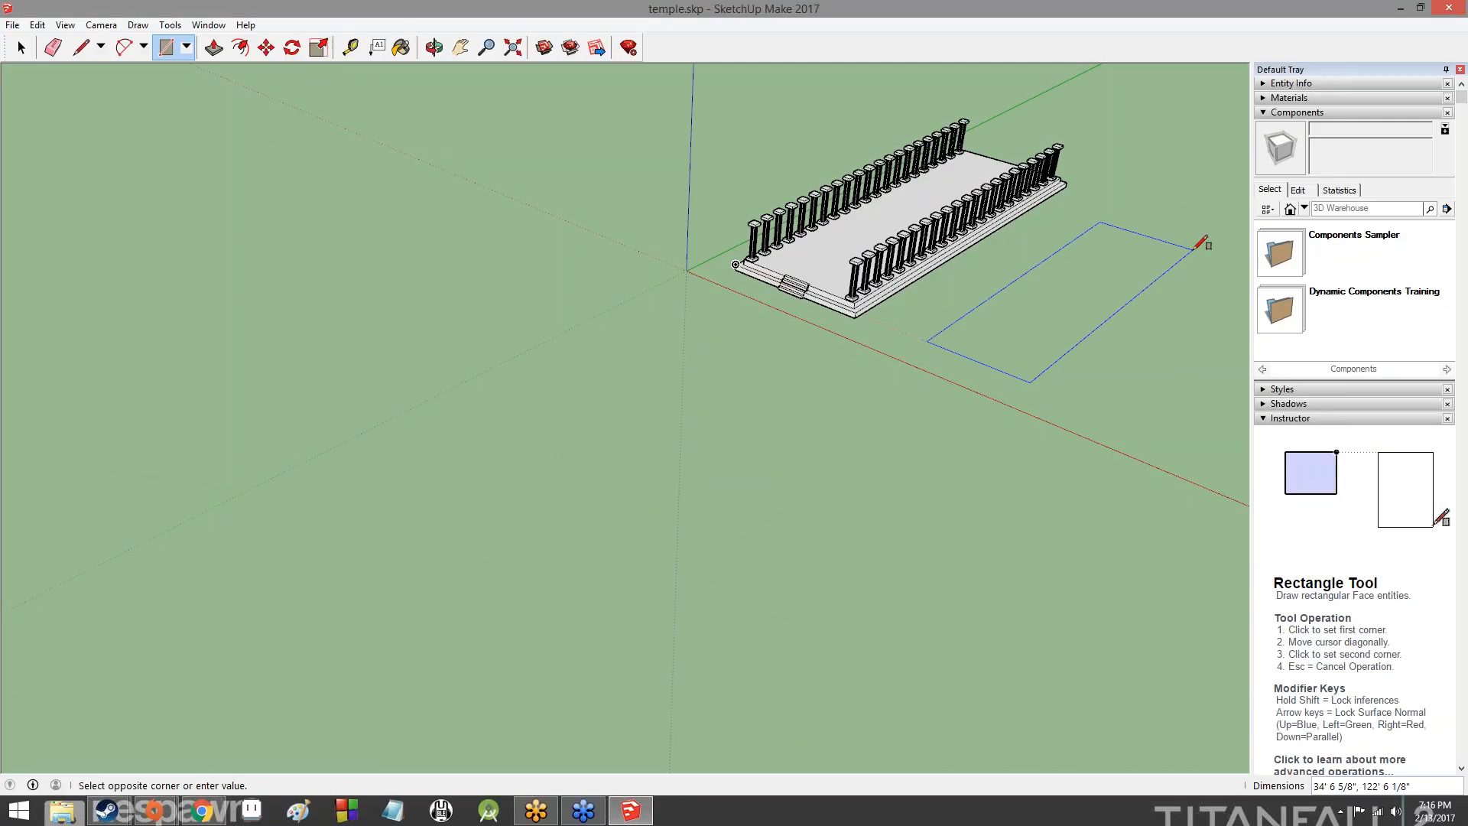
pyautogui.write("46',1")
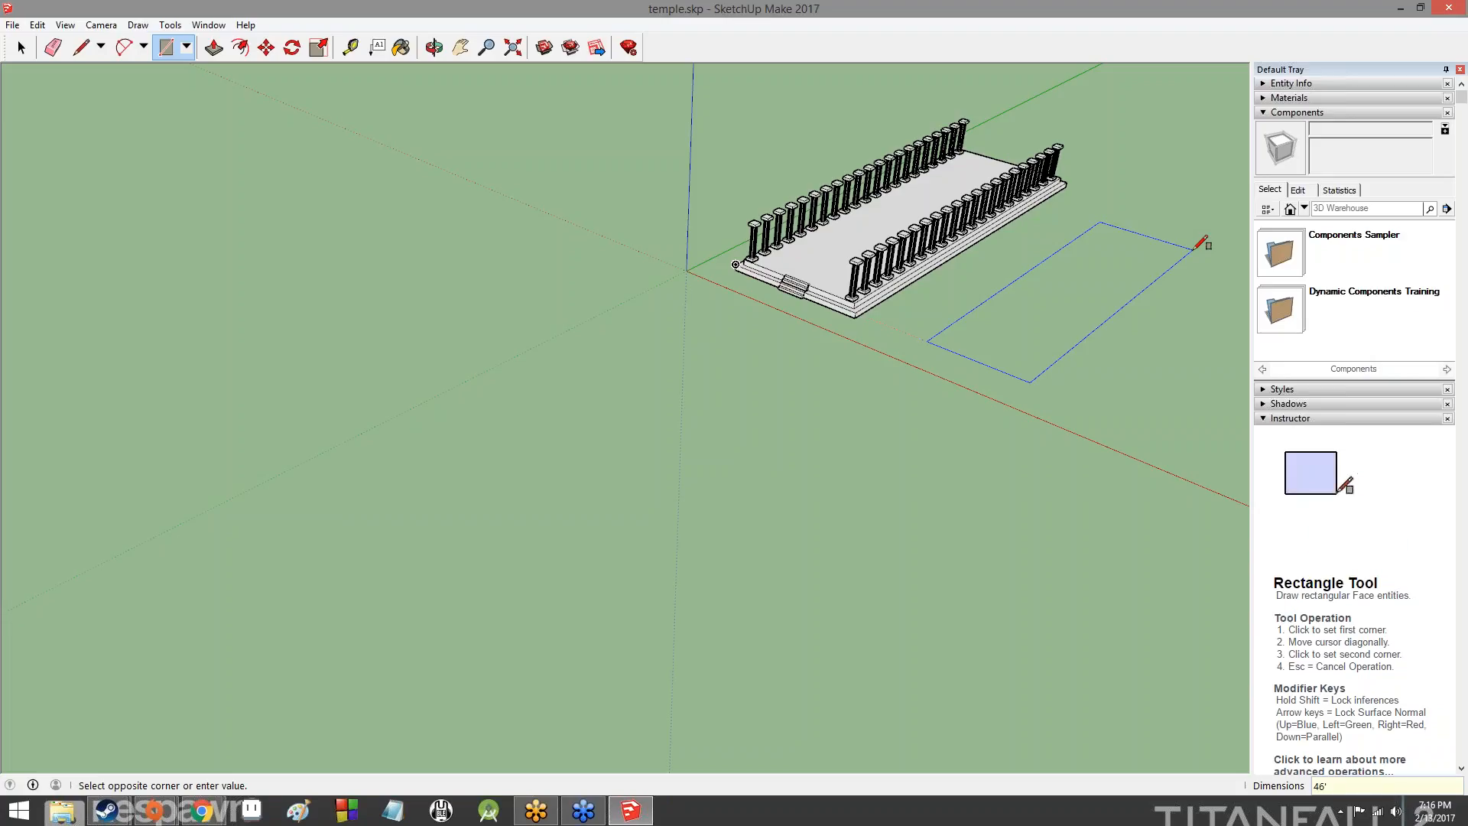
pyautogui.write("46'")
pyautogui.press('Return')
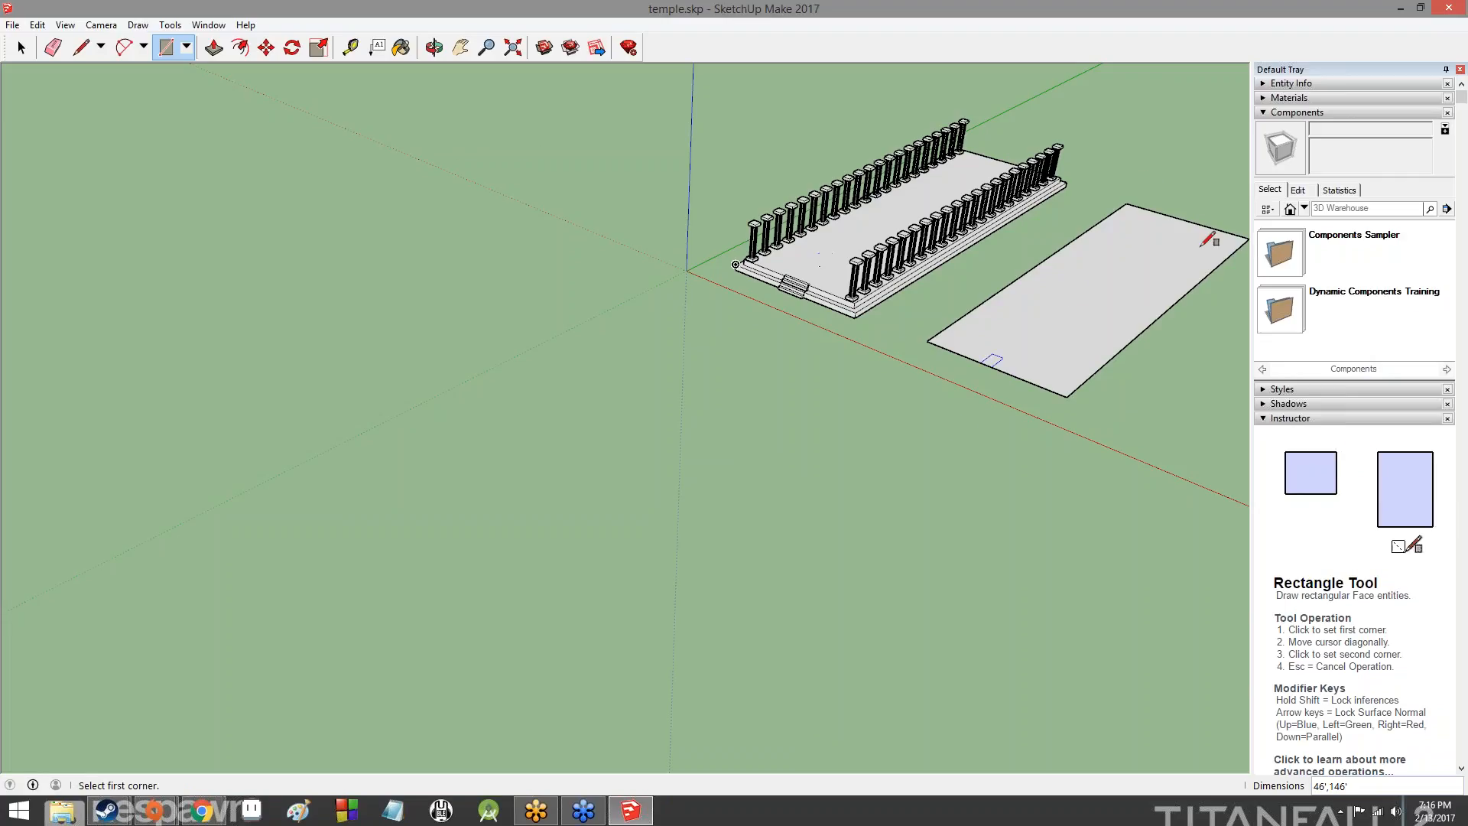
# - Try to offset the outline of the new rectangle inward
pyautogui.press('f')
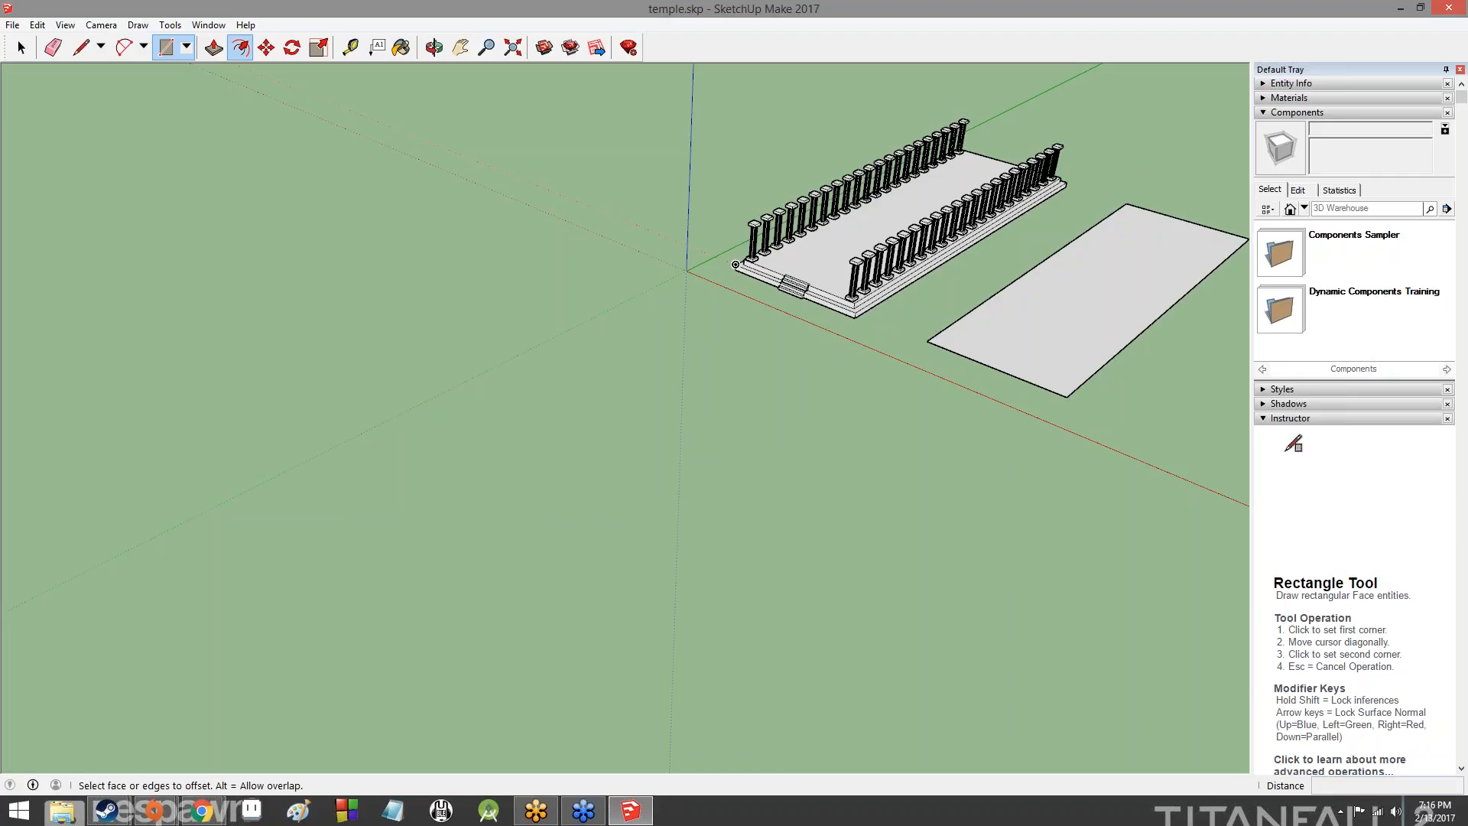
pyautogui.scroll(6, 1139, 256)
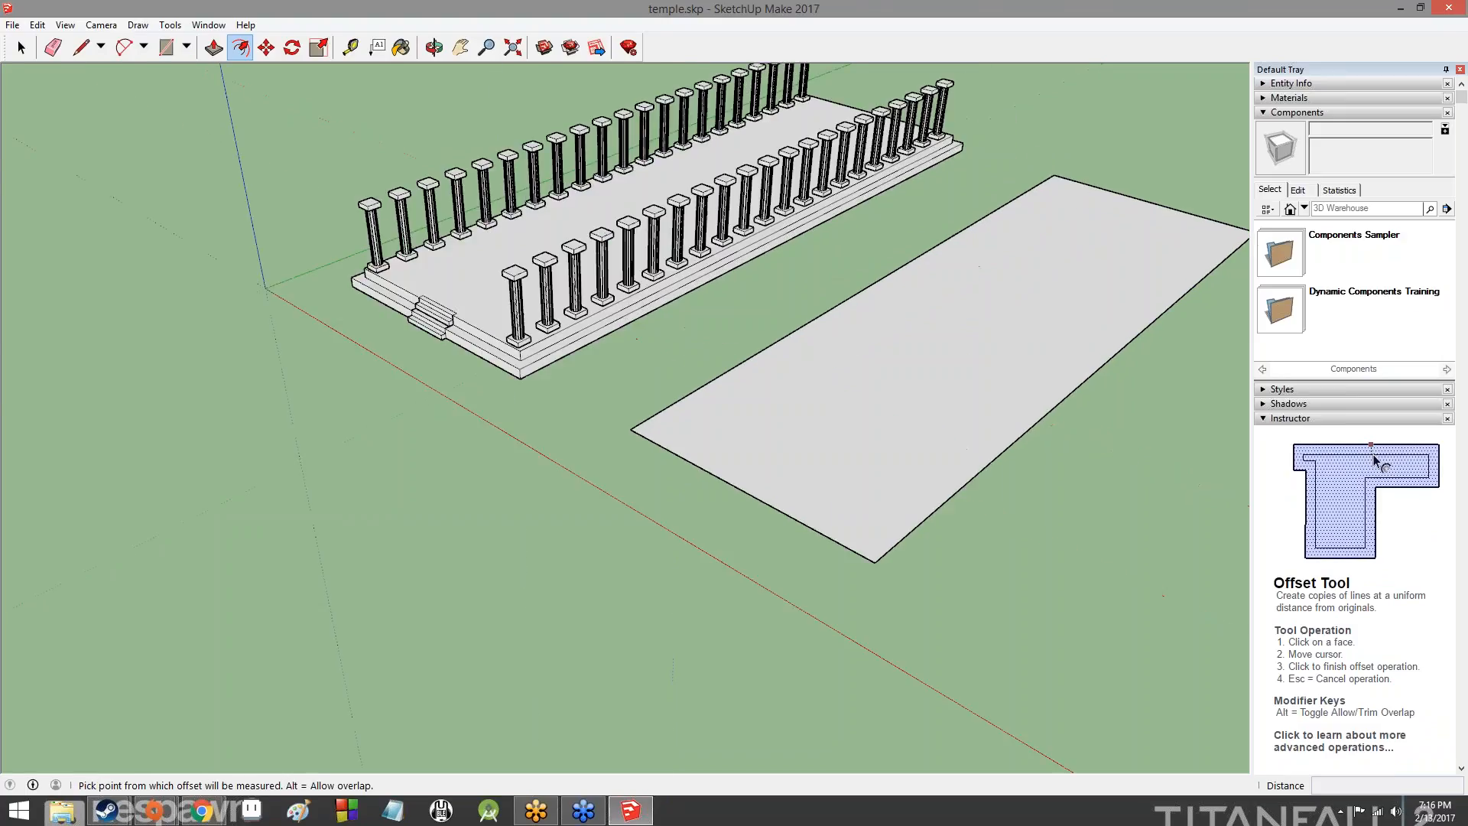
pyautogui.scroll(-6, 1173, 262)
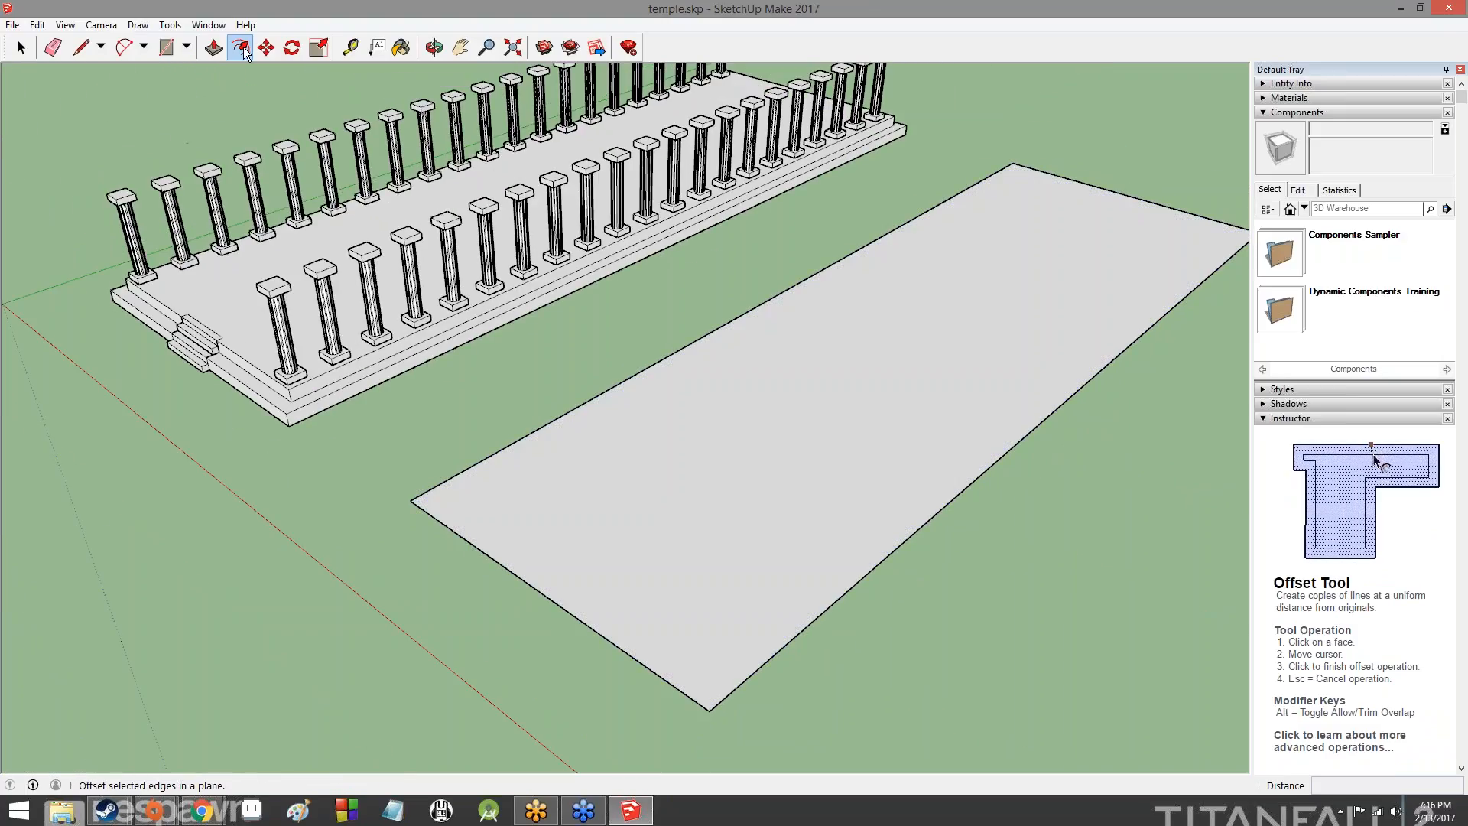
pyautogui.click(441, 515)
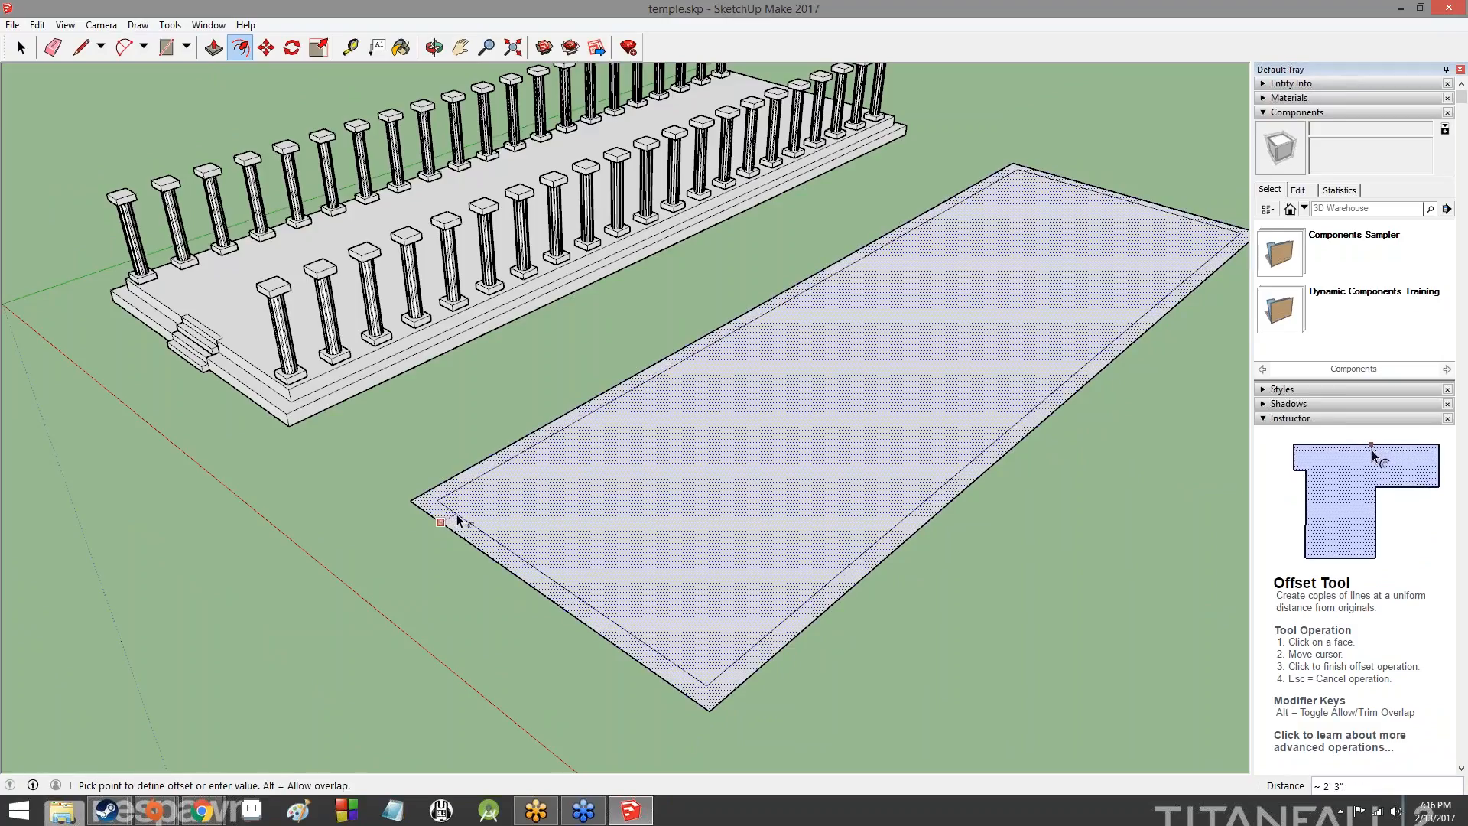
pyautogui.press('Return')
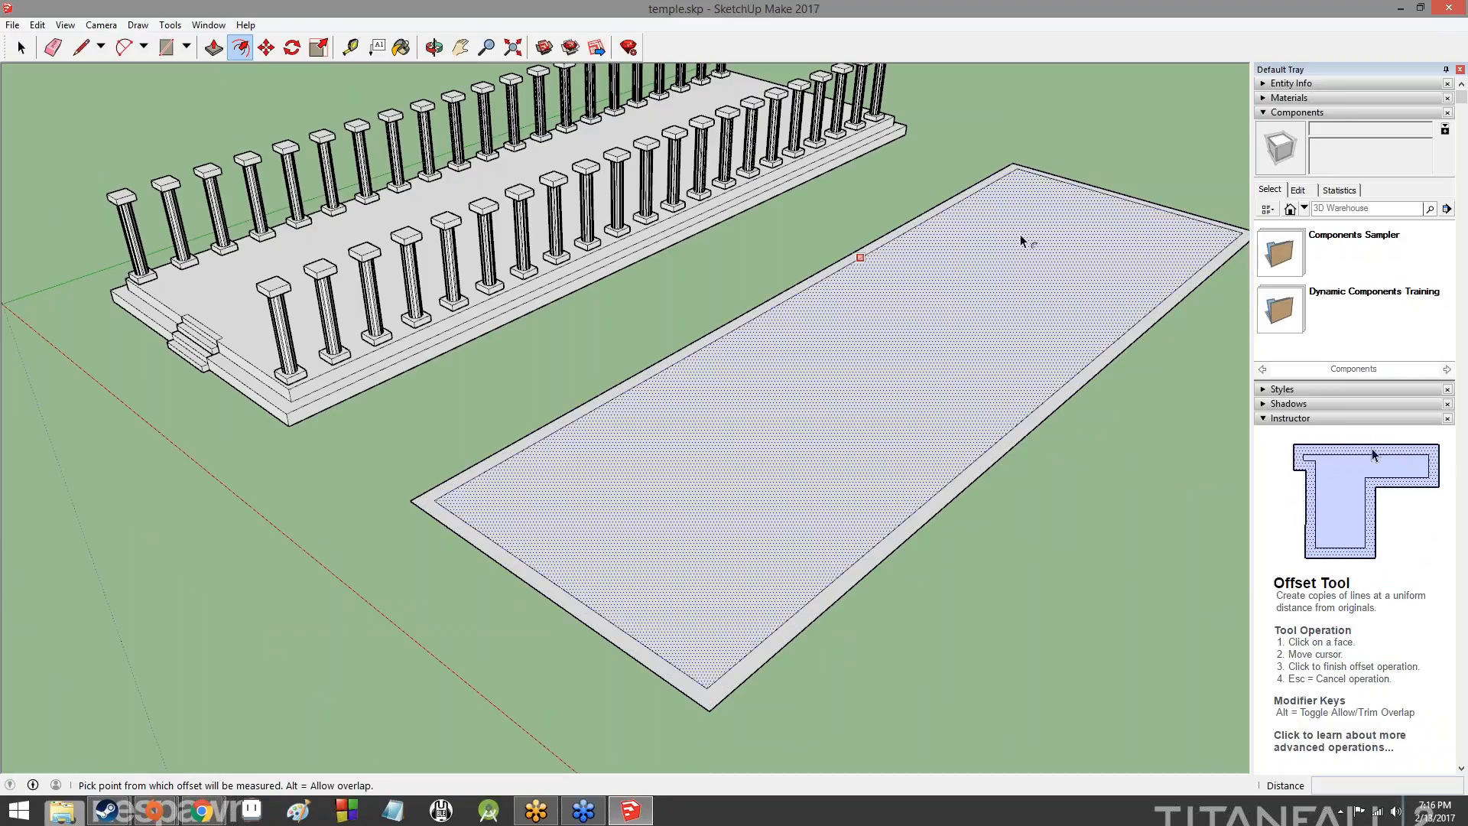
pyautogui.press('Escape')
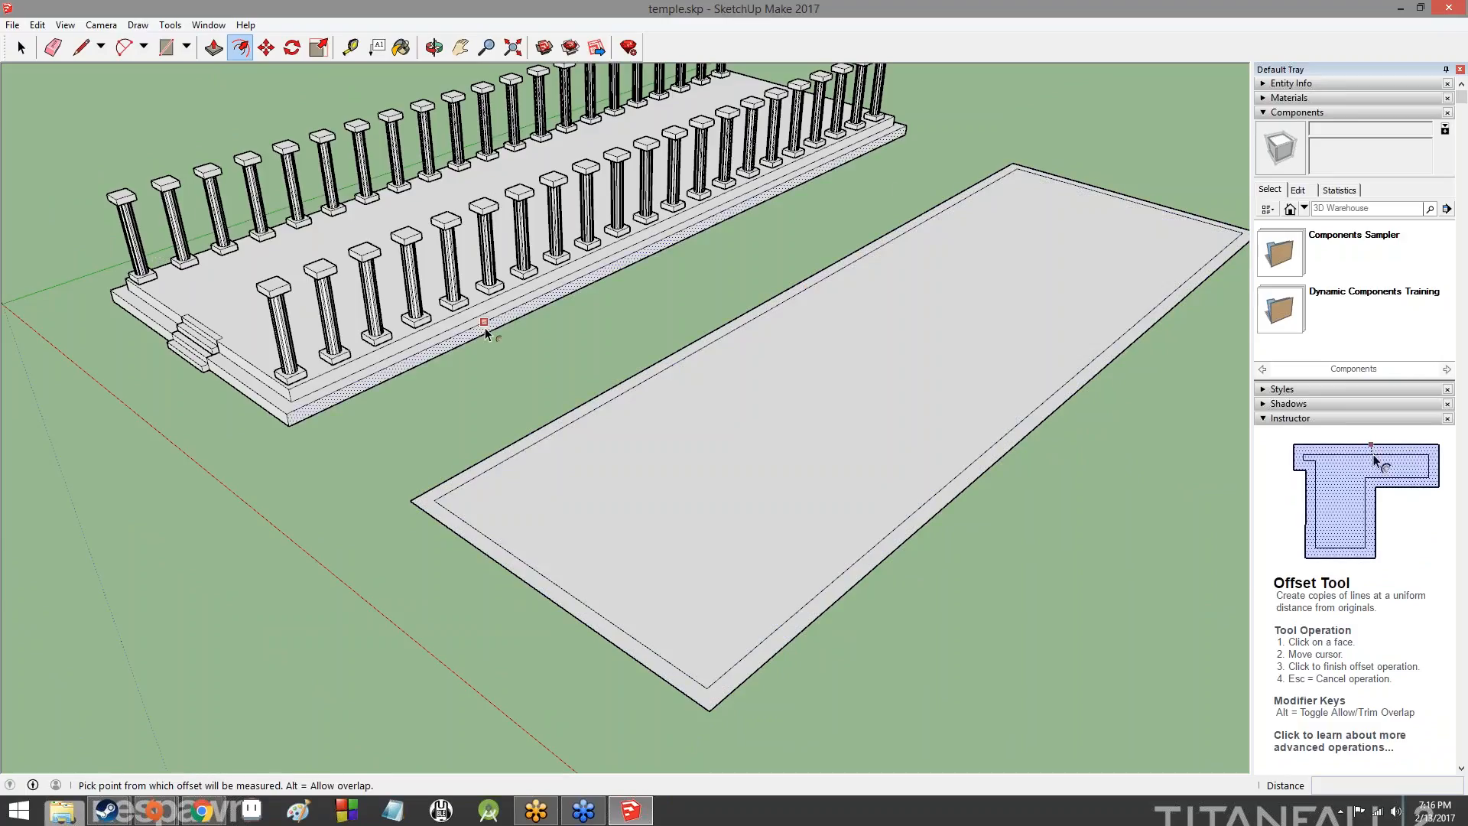
pyautogui.click(661, 373)
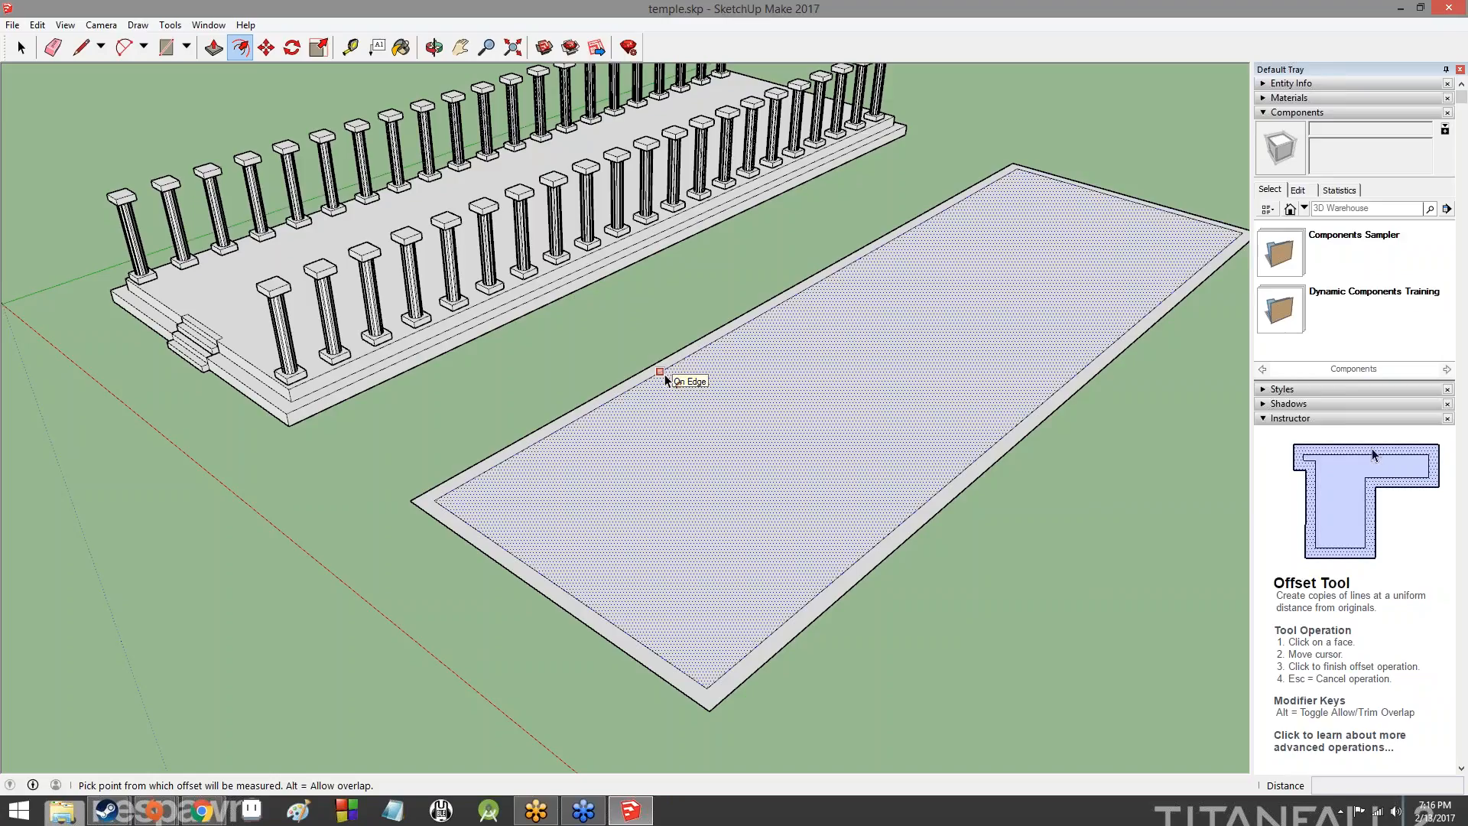
pyautogui.press('Escape')
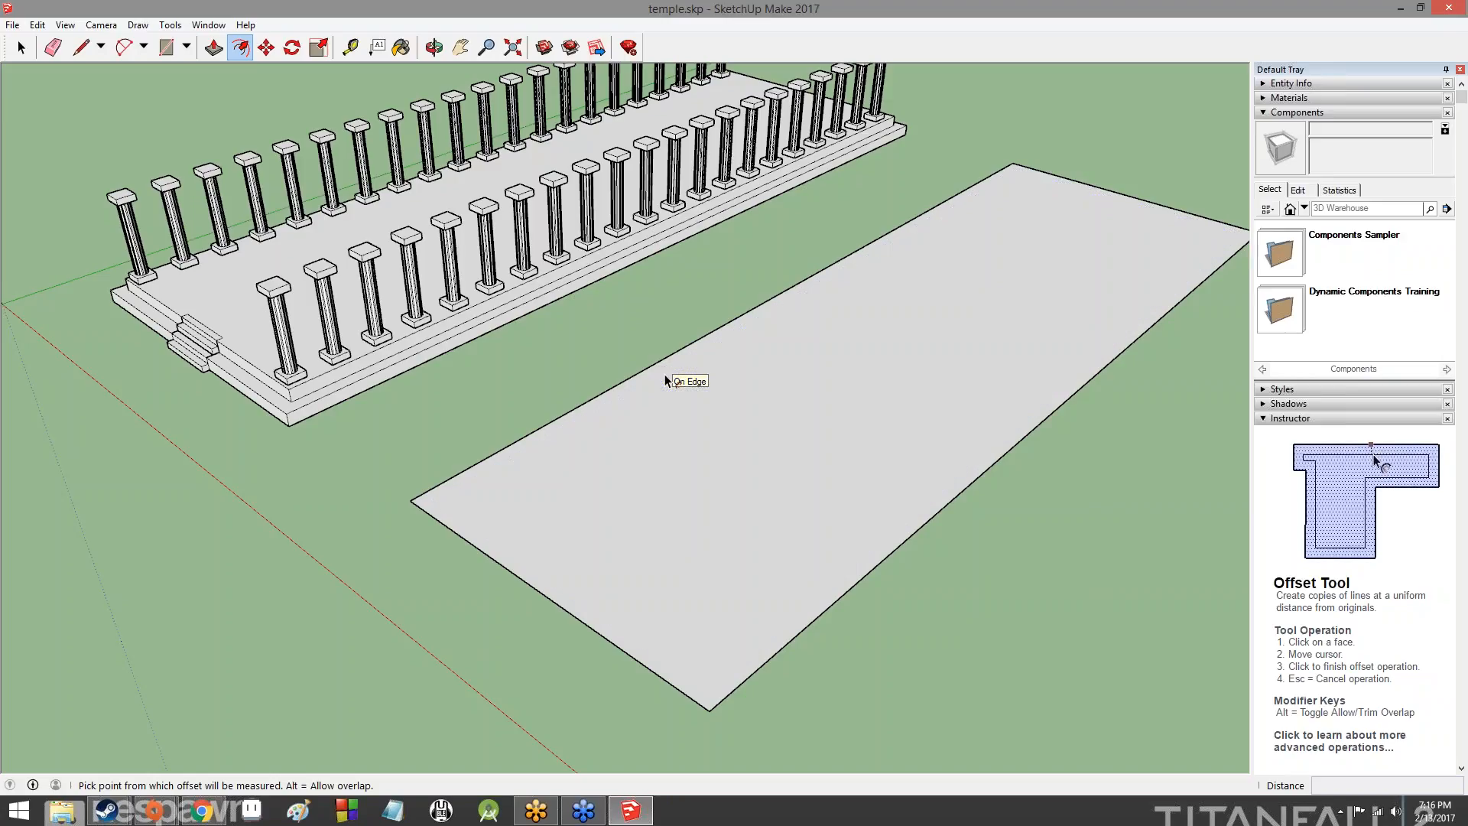
# - Measure along the top edge of the corner column's base with the Tape Measure
pyautogui.press('p')
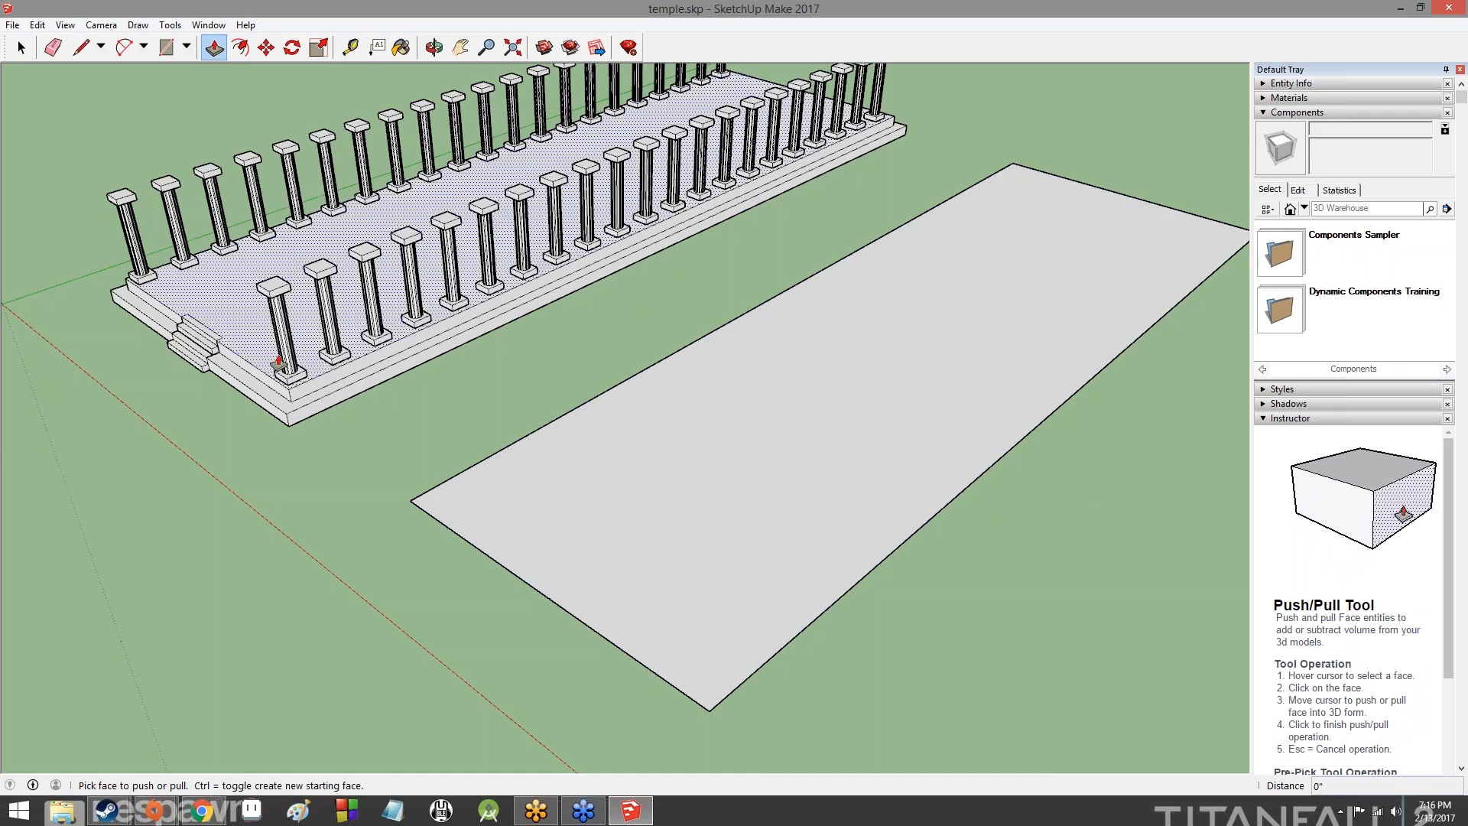
pyautogui.scroll(3, 293, 380)
pyautogui.scroll(5, 293, 380)
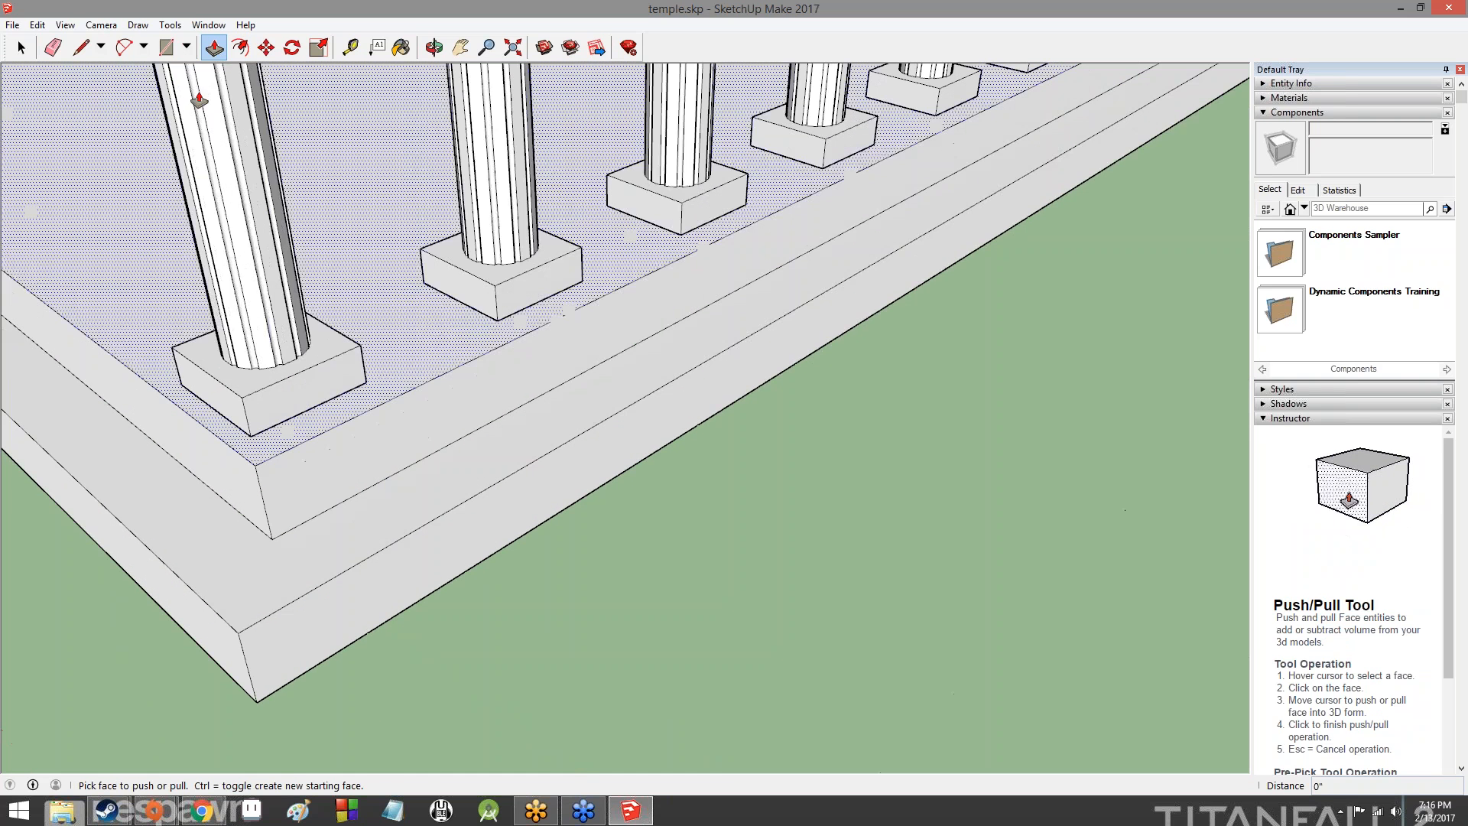
pyautogui.press('t')
pyautogui.click(242, 397)
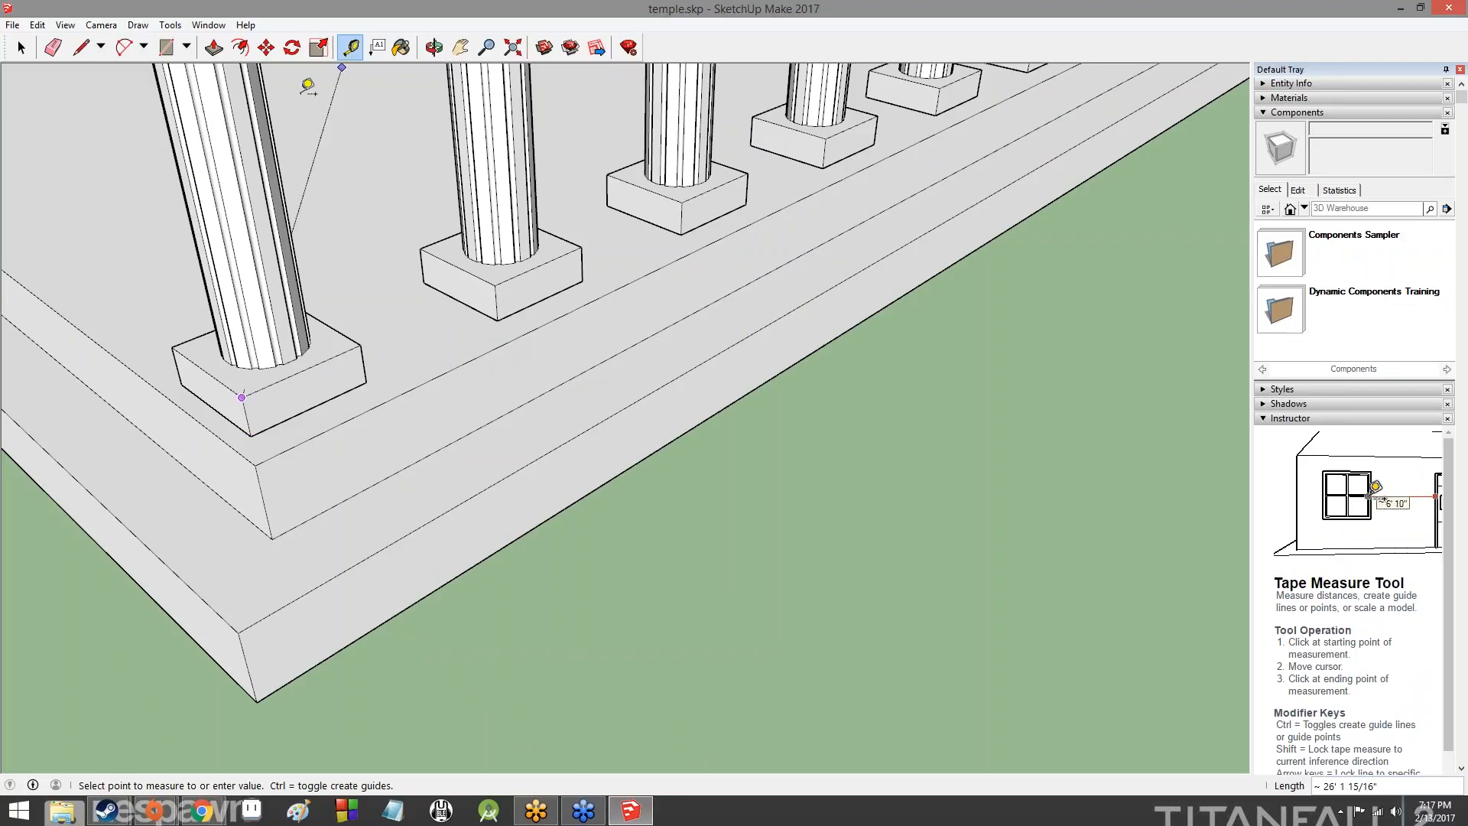
pyautogui.click(331, 354)
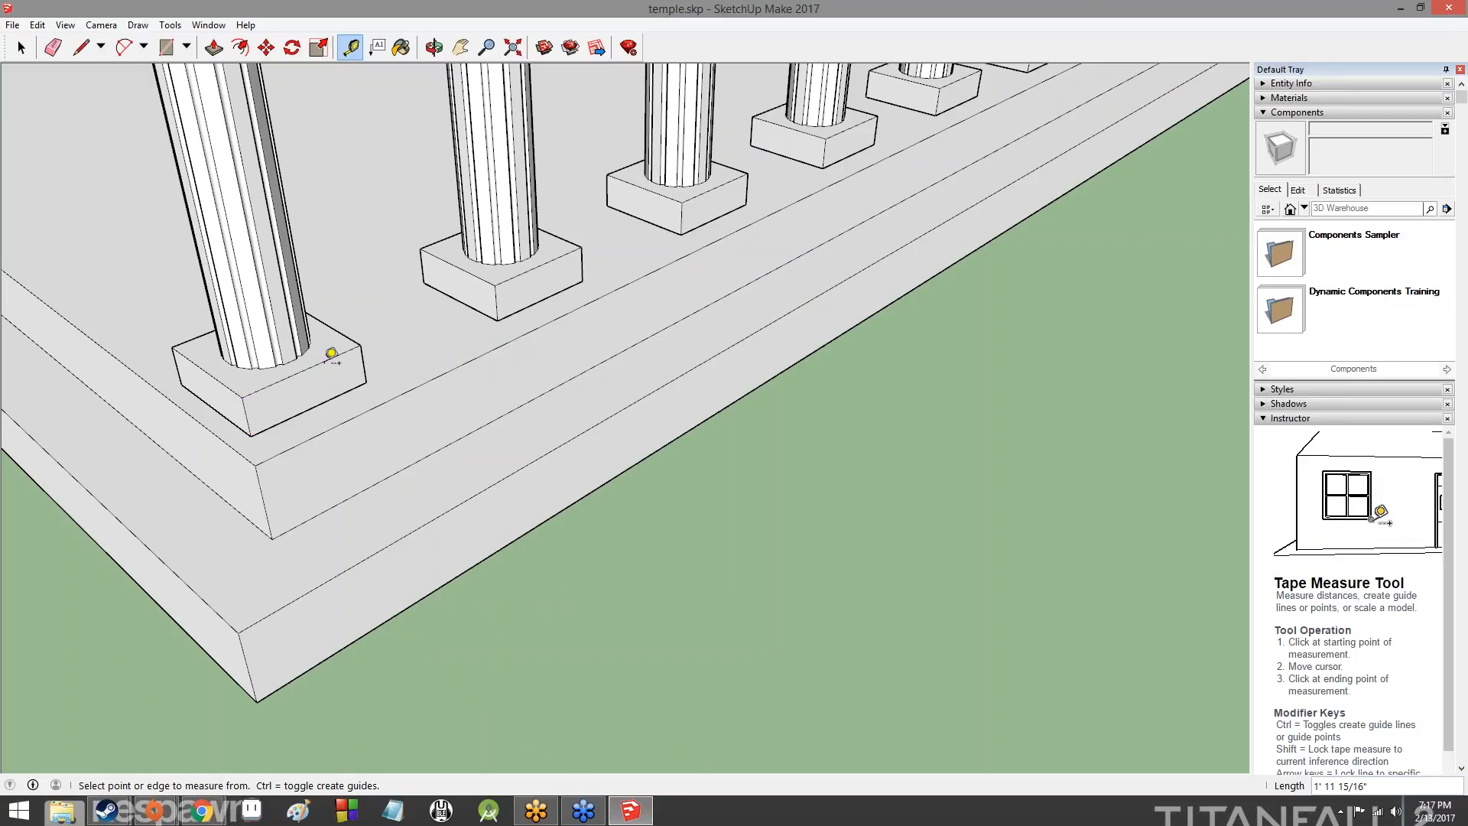
# - Extrude the rectangle beside the temple upward 2' with Push/Pull to form a slab
pyautogui.press('p')
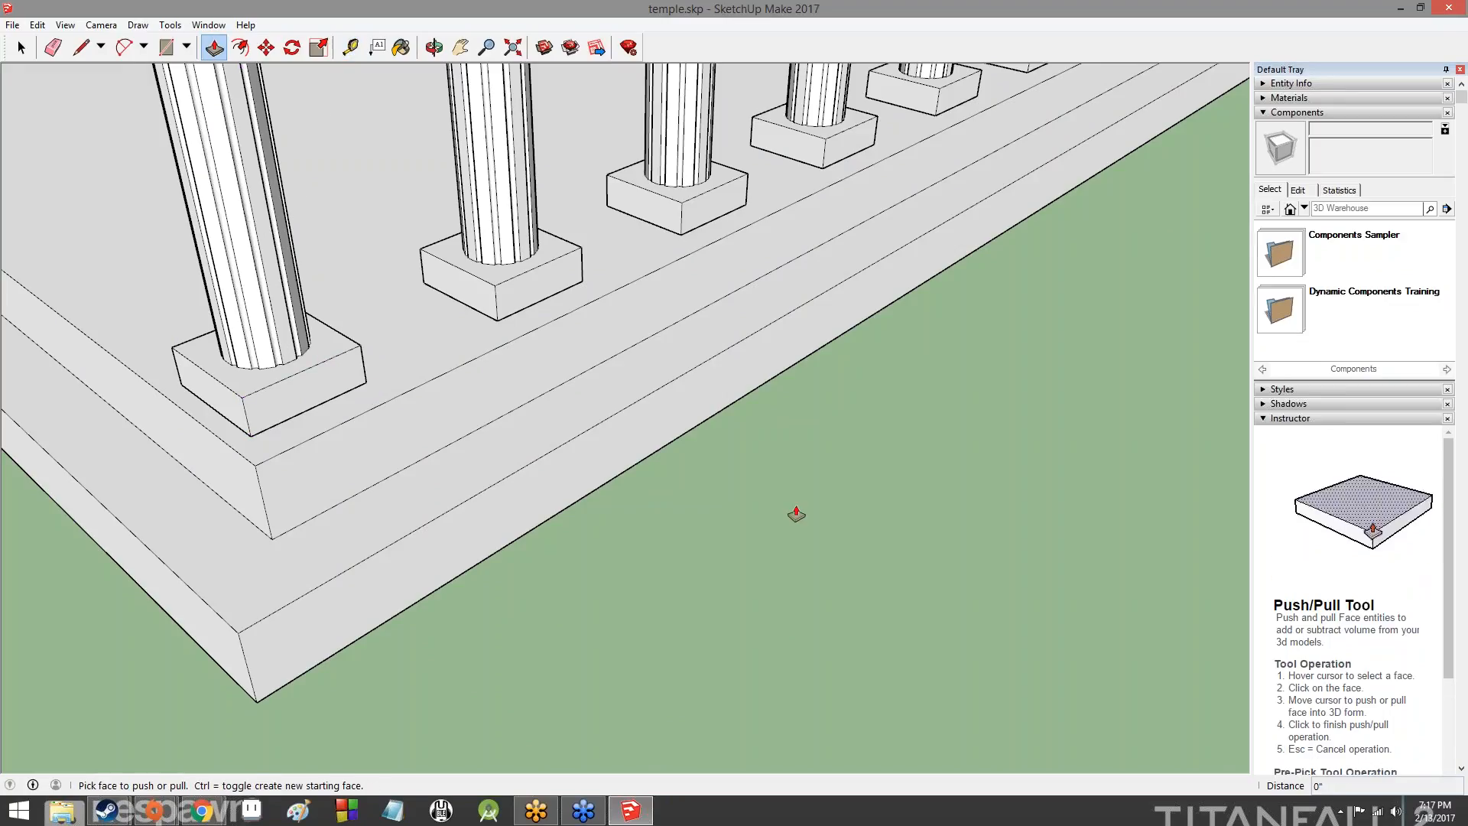
pyautogui.moveTo(895, 550); pyautogui.dragTo(1089, 505, button='middle')
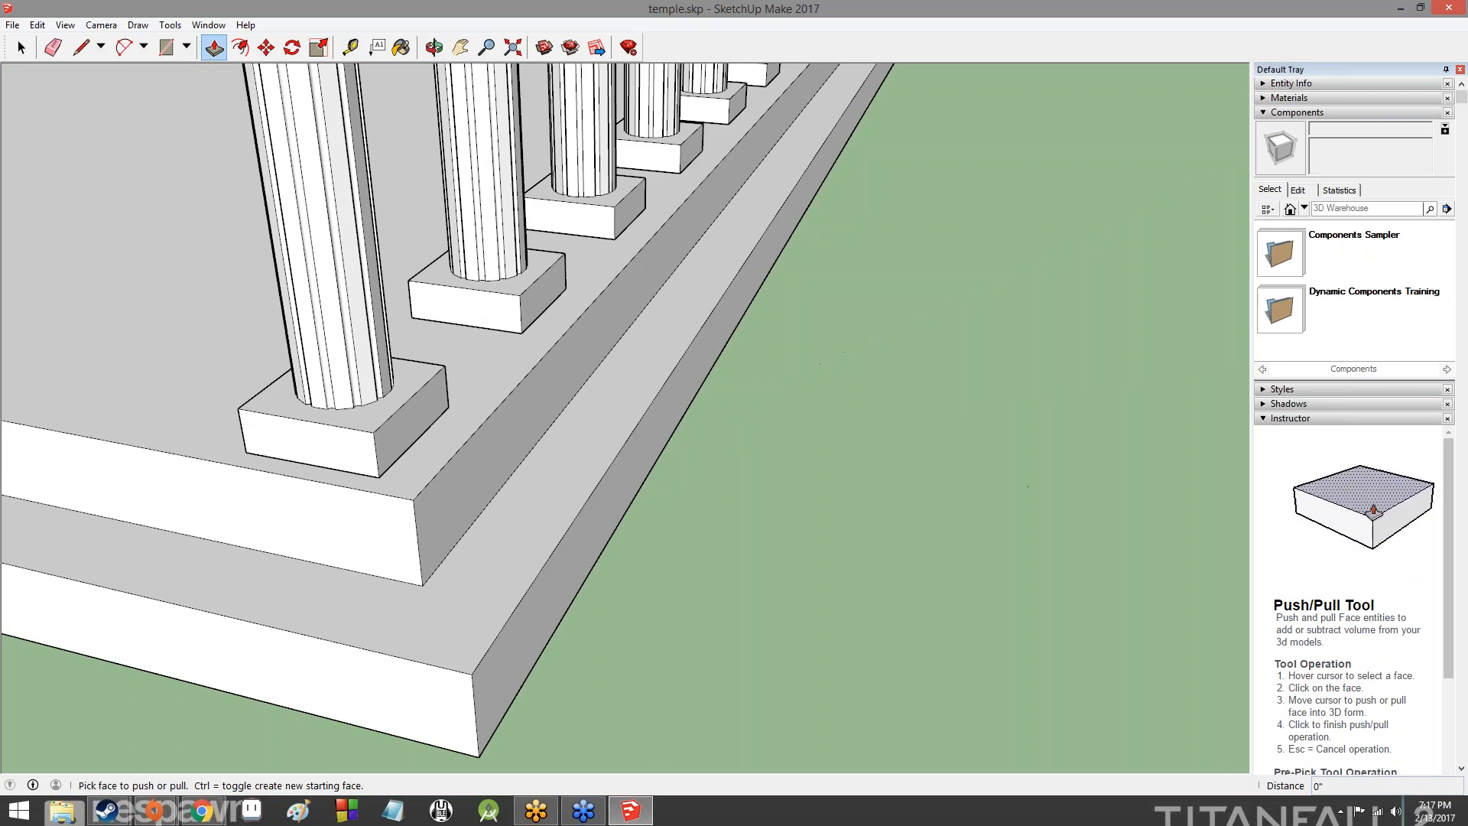
pyautogui.keyDown('shift'); pyautogui.moveTo(986, 562); pyautogui.dragTo(451, 287, button='middle'); pyautogui.keyUp('shift')
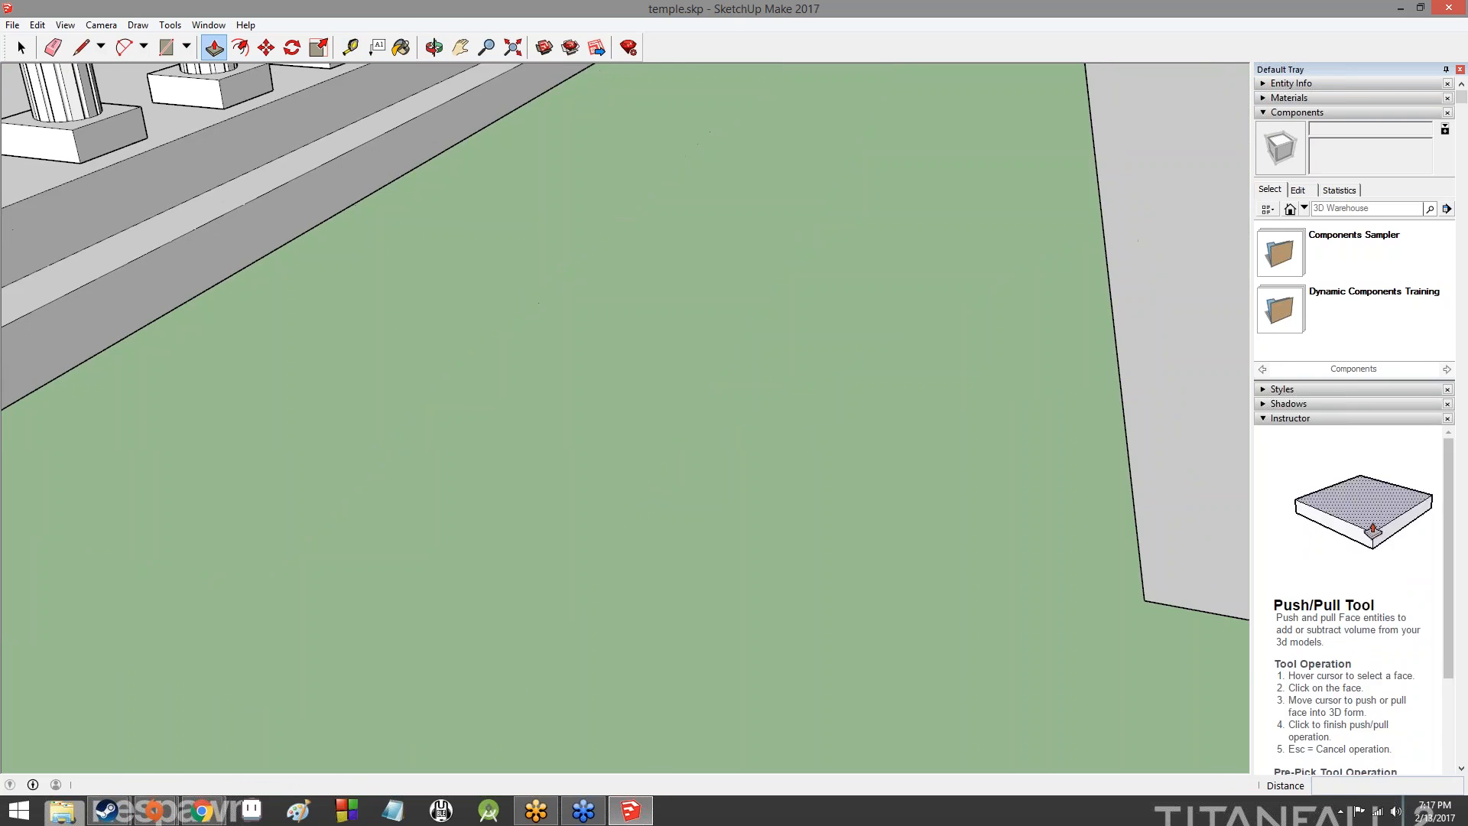
pyautogui.keyDown('shift'); pyautogui.moveTo(1093, 459); pyautogui.dragTo(290, 348, button='middle'); pyautogui.keyUp('shift')
pyautogui.keyDown('shift'); pyautogui.moveTo(953, 502); pyautogui.dragTo(477, 280, button='middle'); pyautogui.keyUp('shift')
pyautogui.scroll(-2, 724, 357)
pyautogui.scroll(3, 802, 339)
pyautogui.scroll(-5, 803, 334)
pyautogui.moveTo(804, 333); pyautogui.dragTo(780, 400, button='middle')
pyautogui.moveTo(891, 413); pyautogui.dragTo(897, 386)
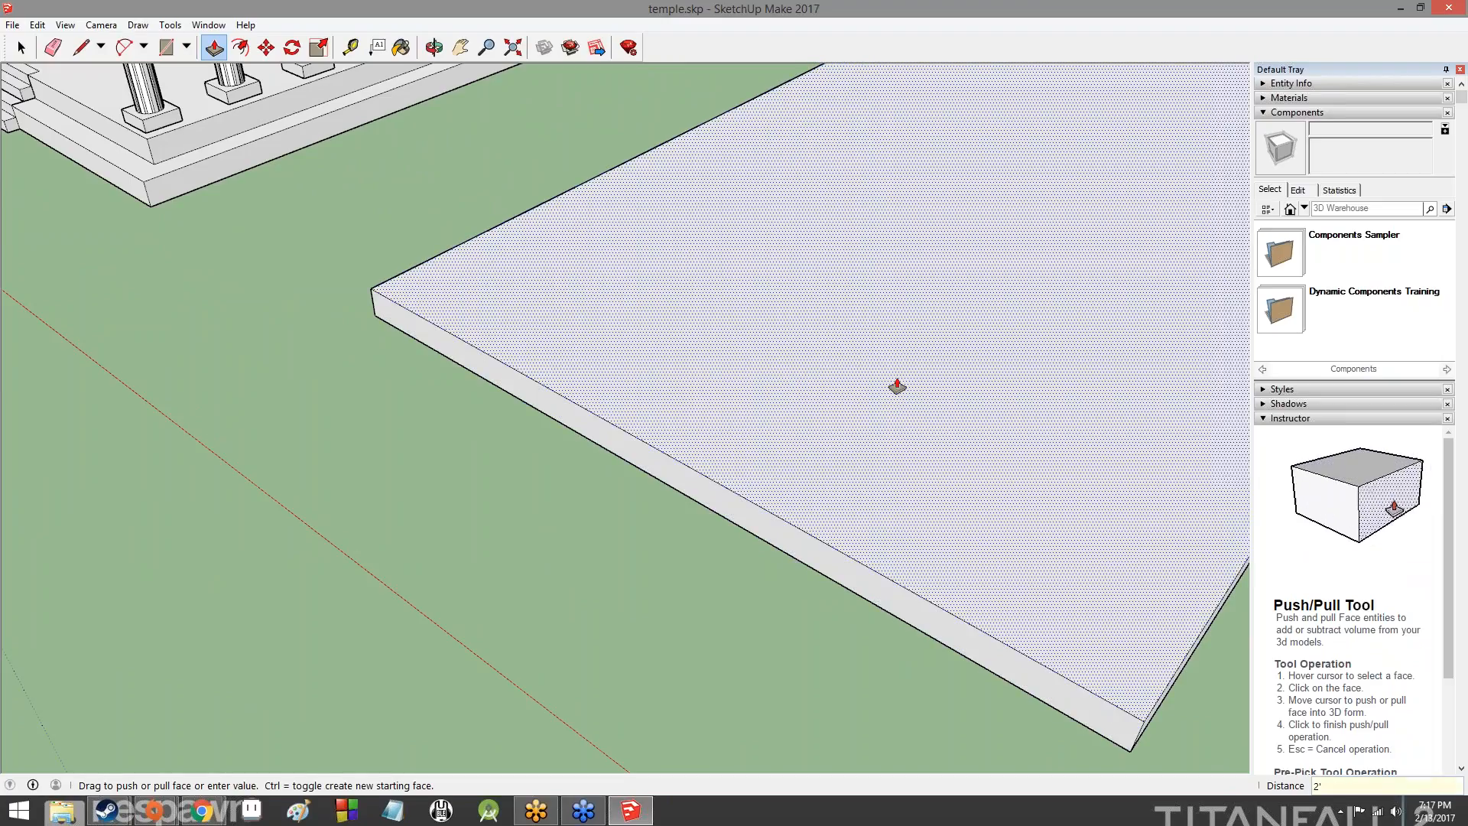
pyautogui.press('Return')
# - Draw a 146' centre line lengthwise across the slab's top face, joining the midpoints of its two short edges
pyautogui.scroll(-7, 779, 331)
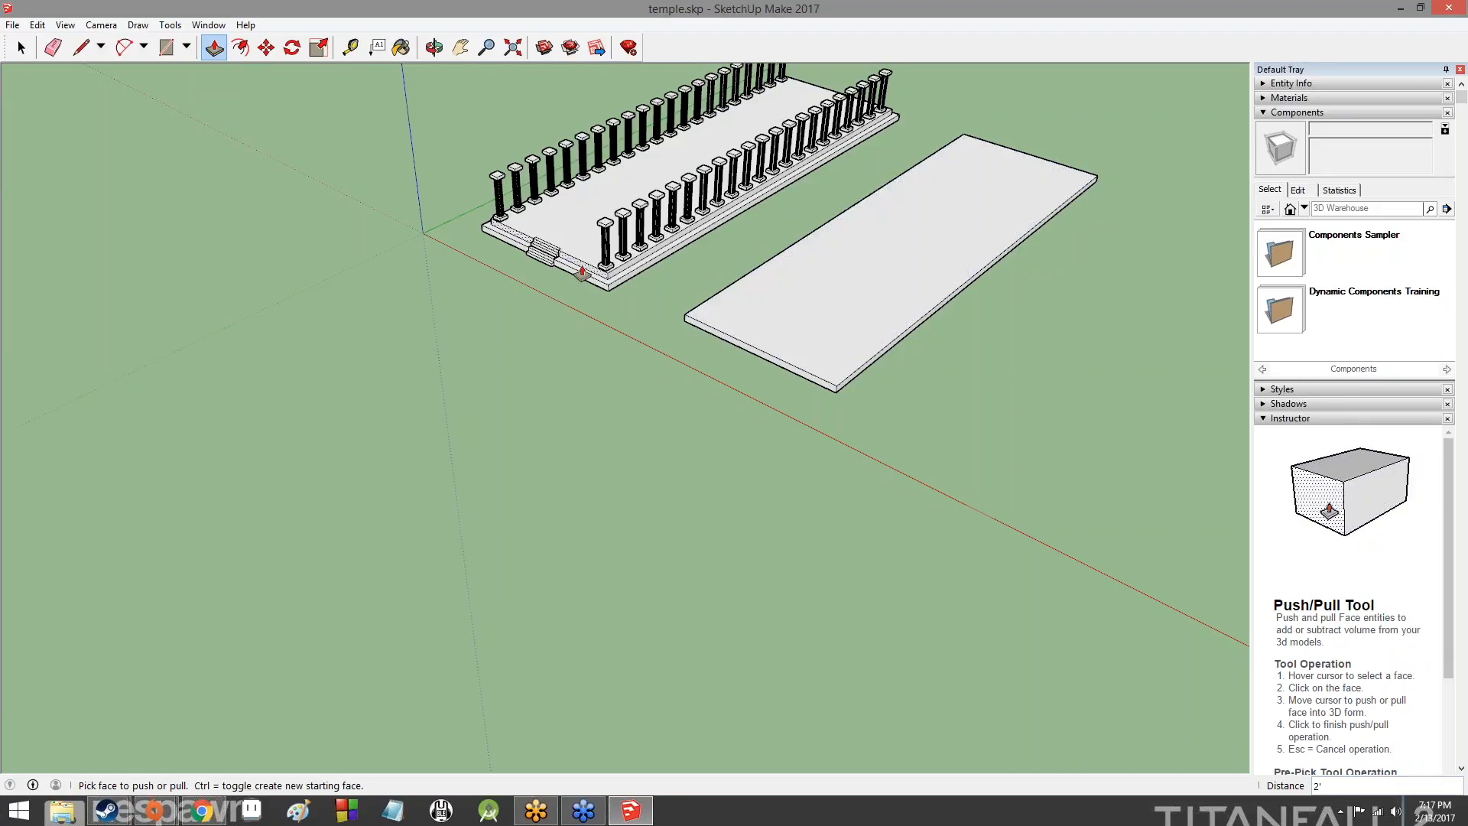
pyautogui.scroll(3, 581, 256)
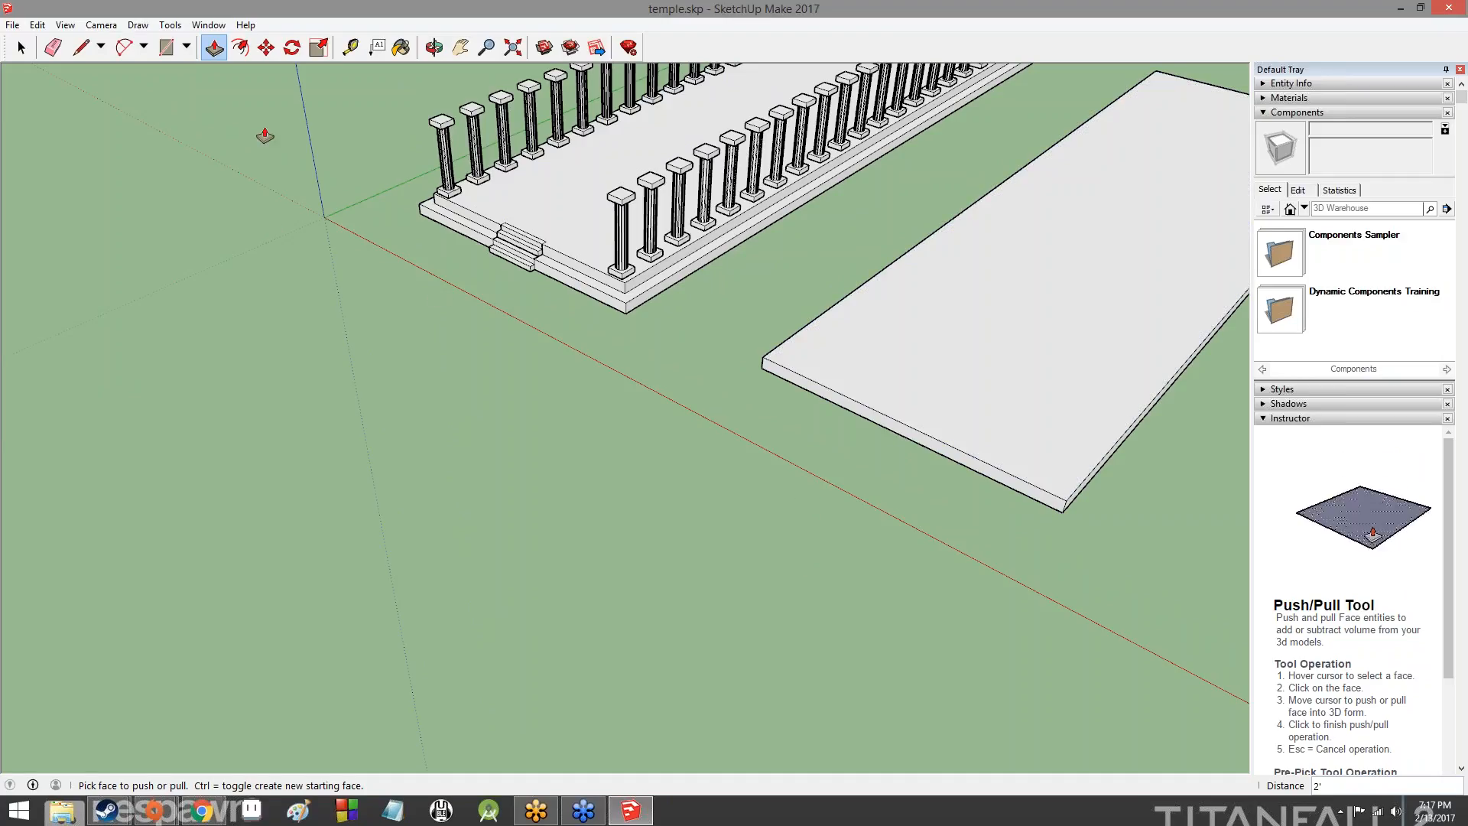
pyautogui.click(84, 53)
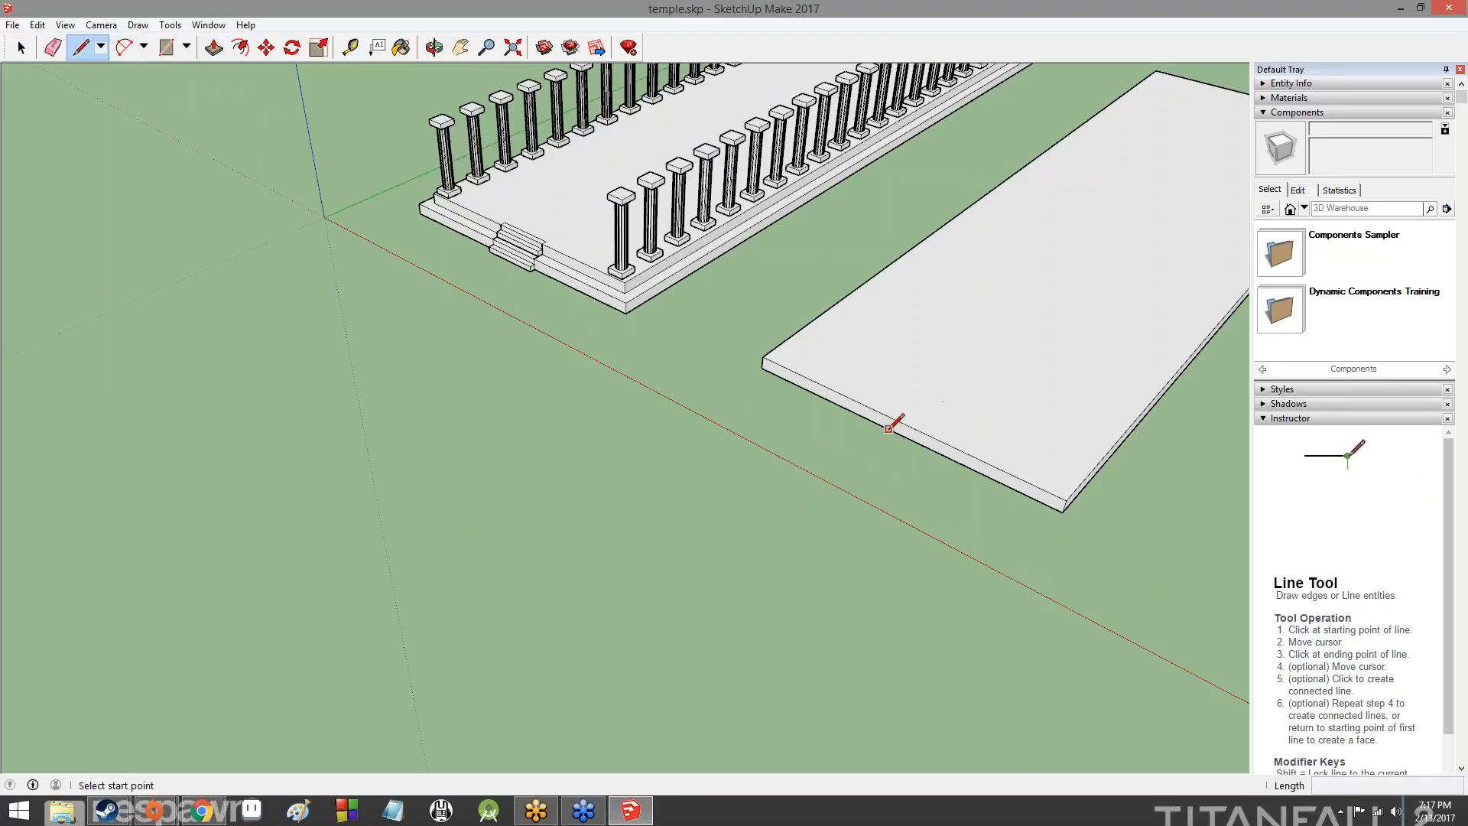
pyautogui.scroll(-2, 905, 421)
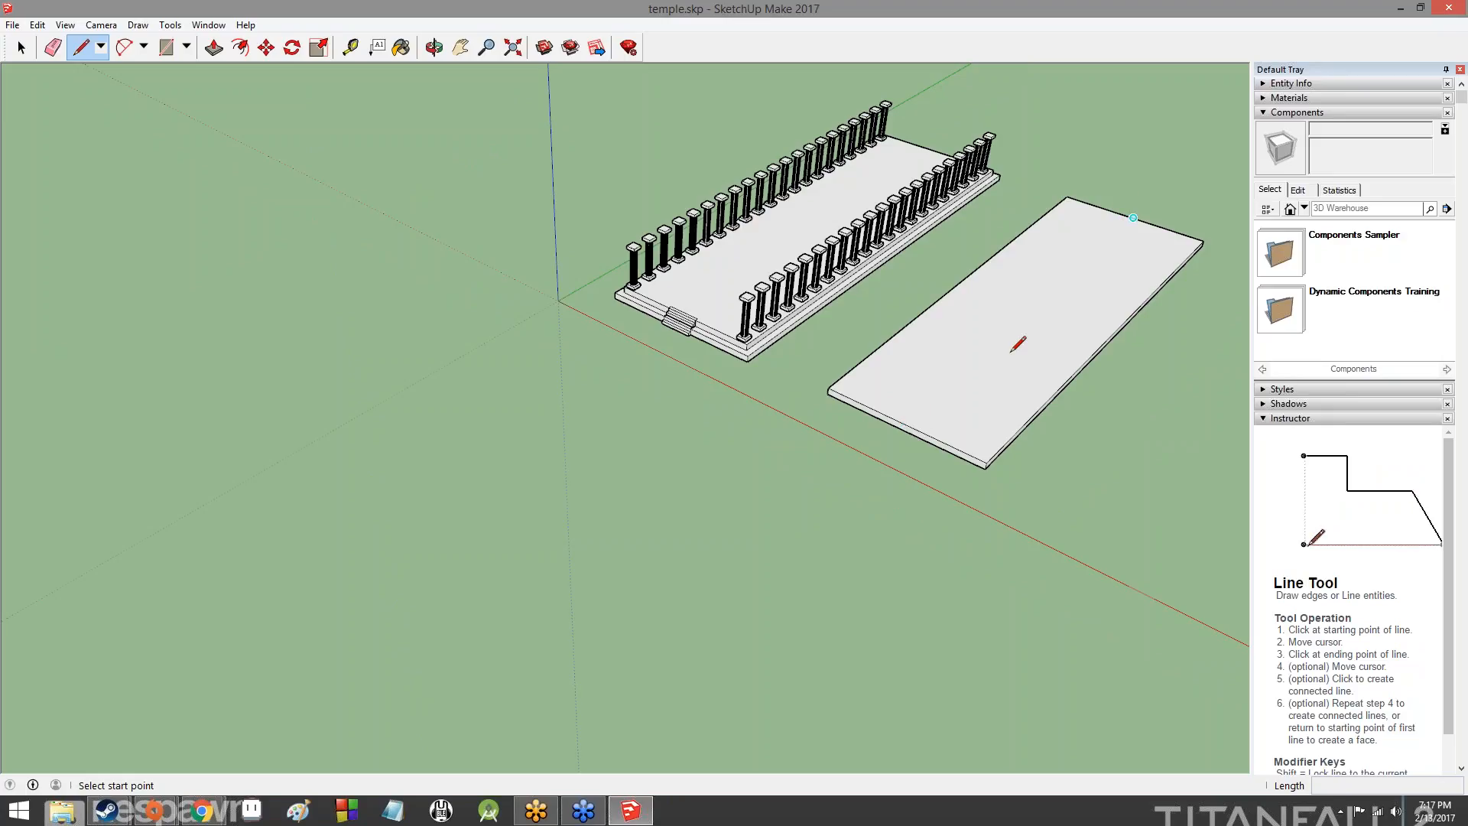
pyautogui.click(903, 422)
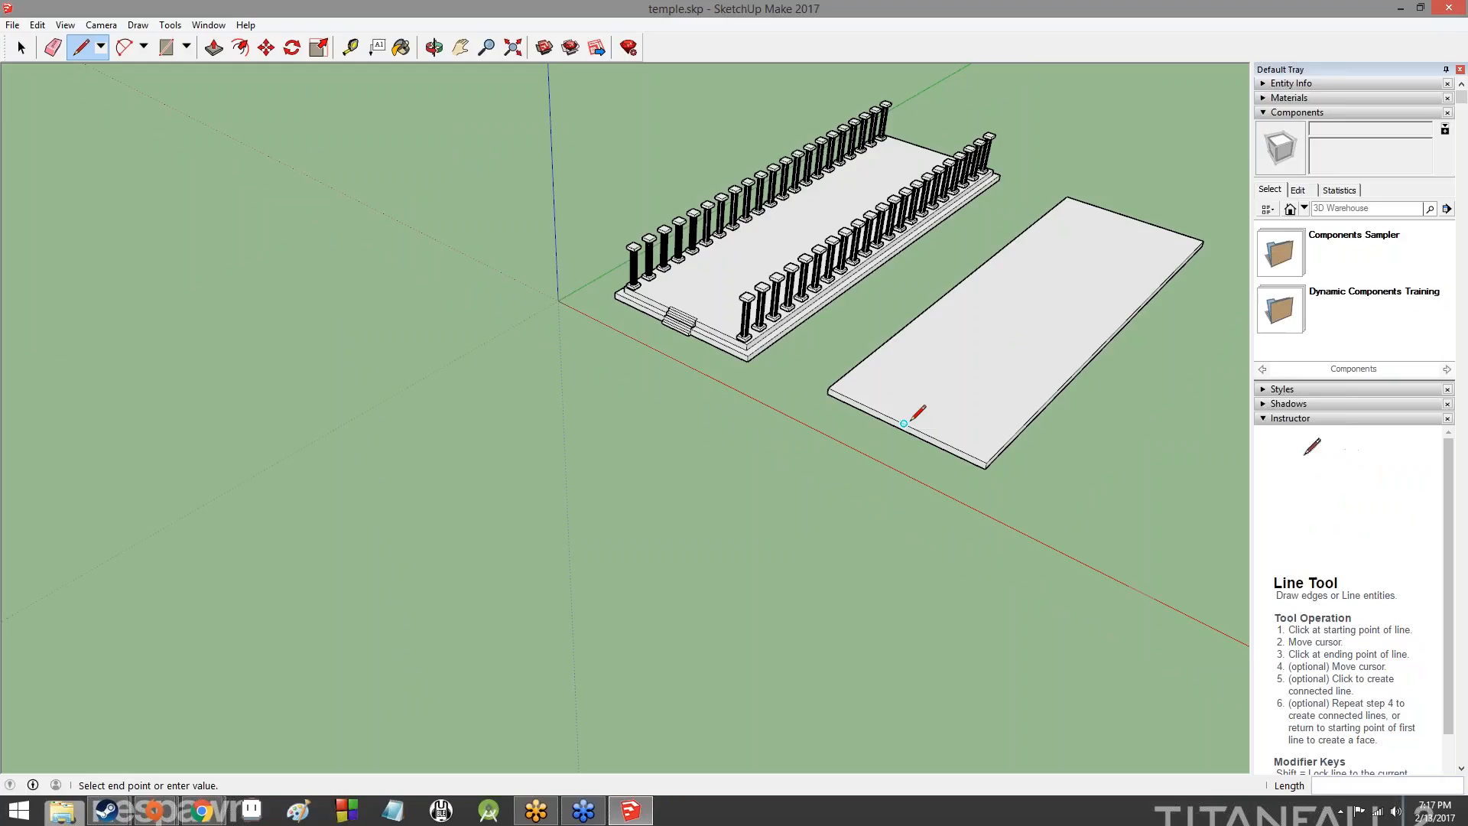
pyautogui.click(1133, 218)
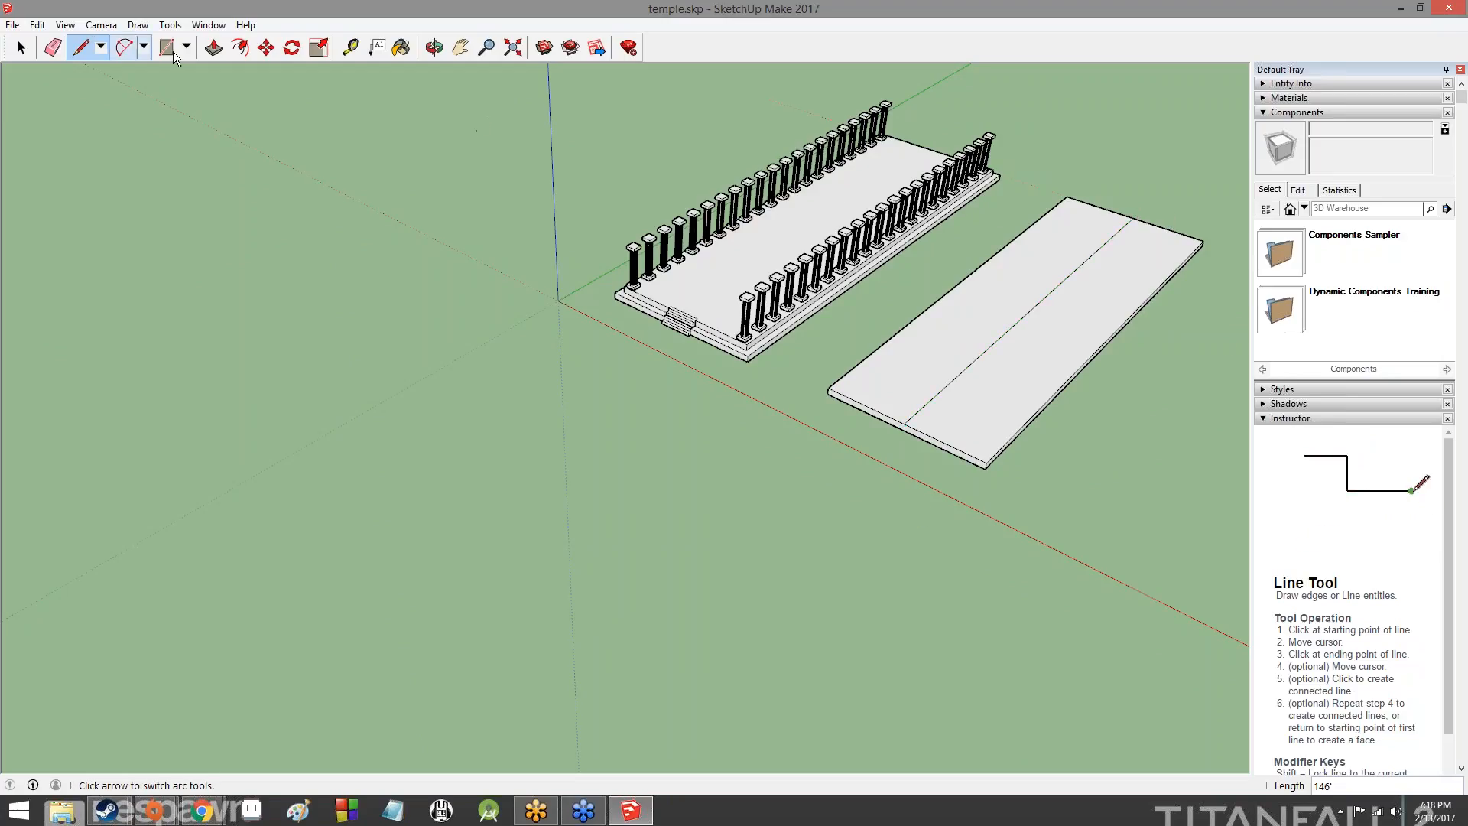
# - Try to raise the slab's centre line about 12' along the blue axis with the Move tool
pyautogui.click(268, 49)
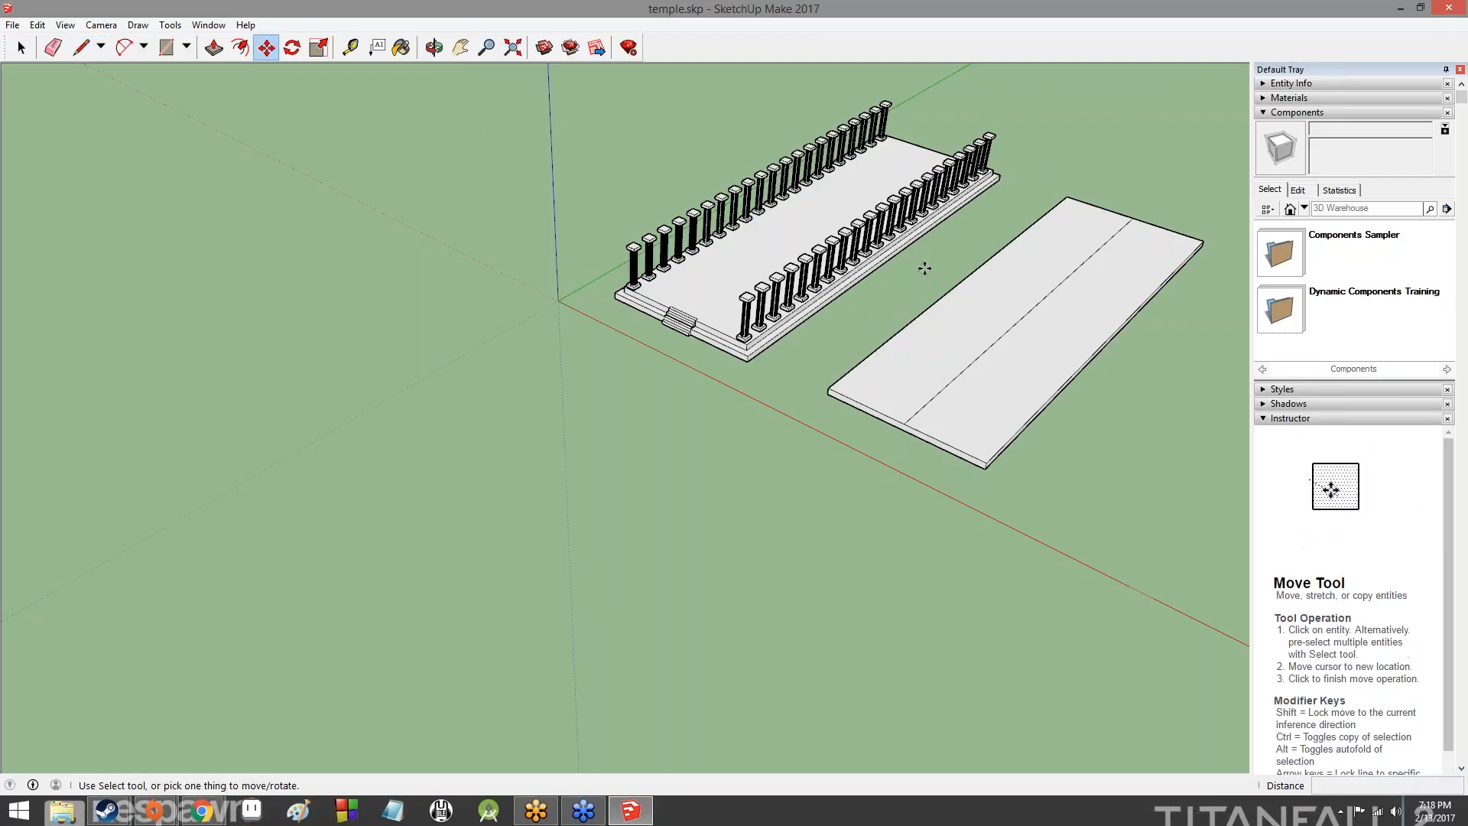
pyautogui.click(1010, 329)
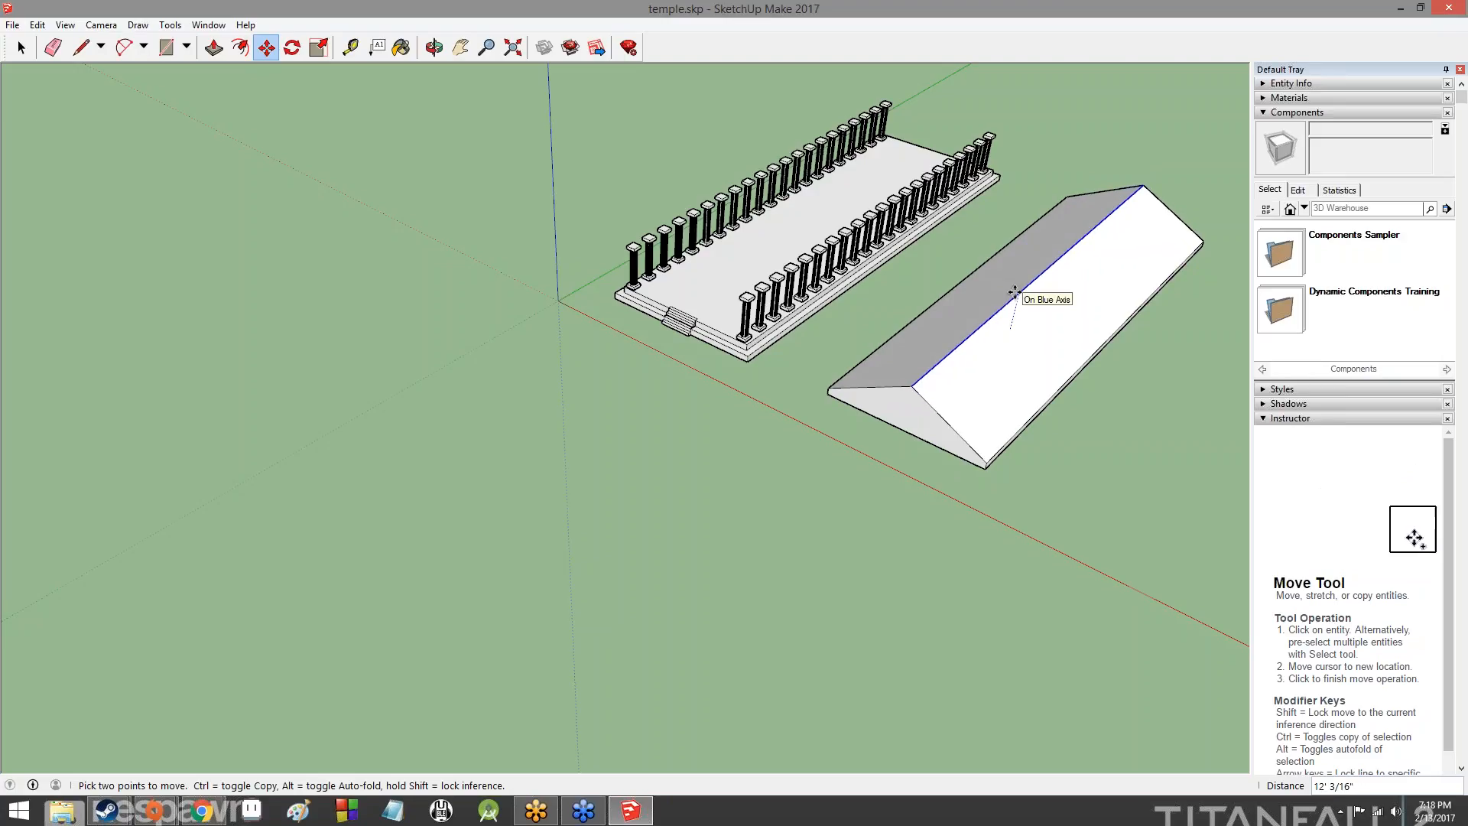
pyautogui.click(1014, 292)
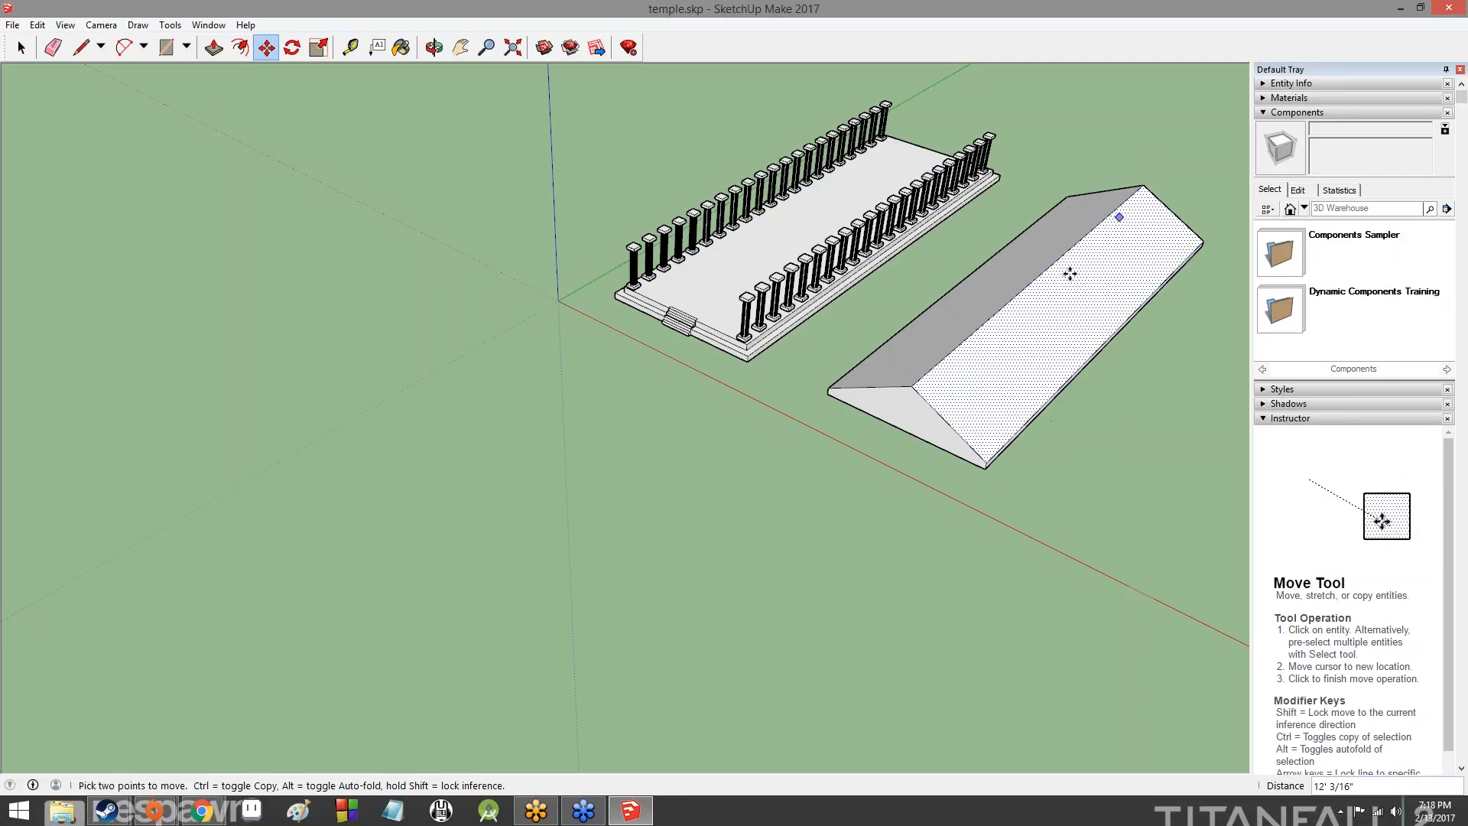
pyautogui.hotkey('ctrl', 'z')
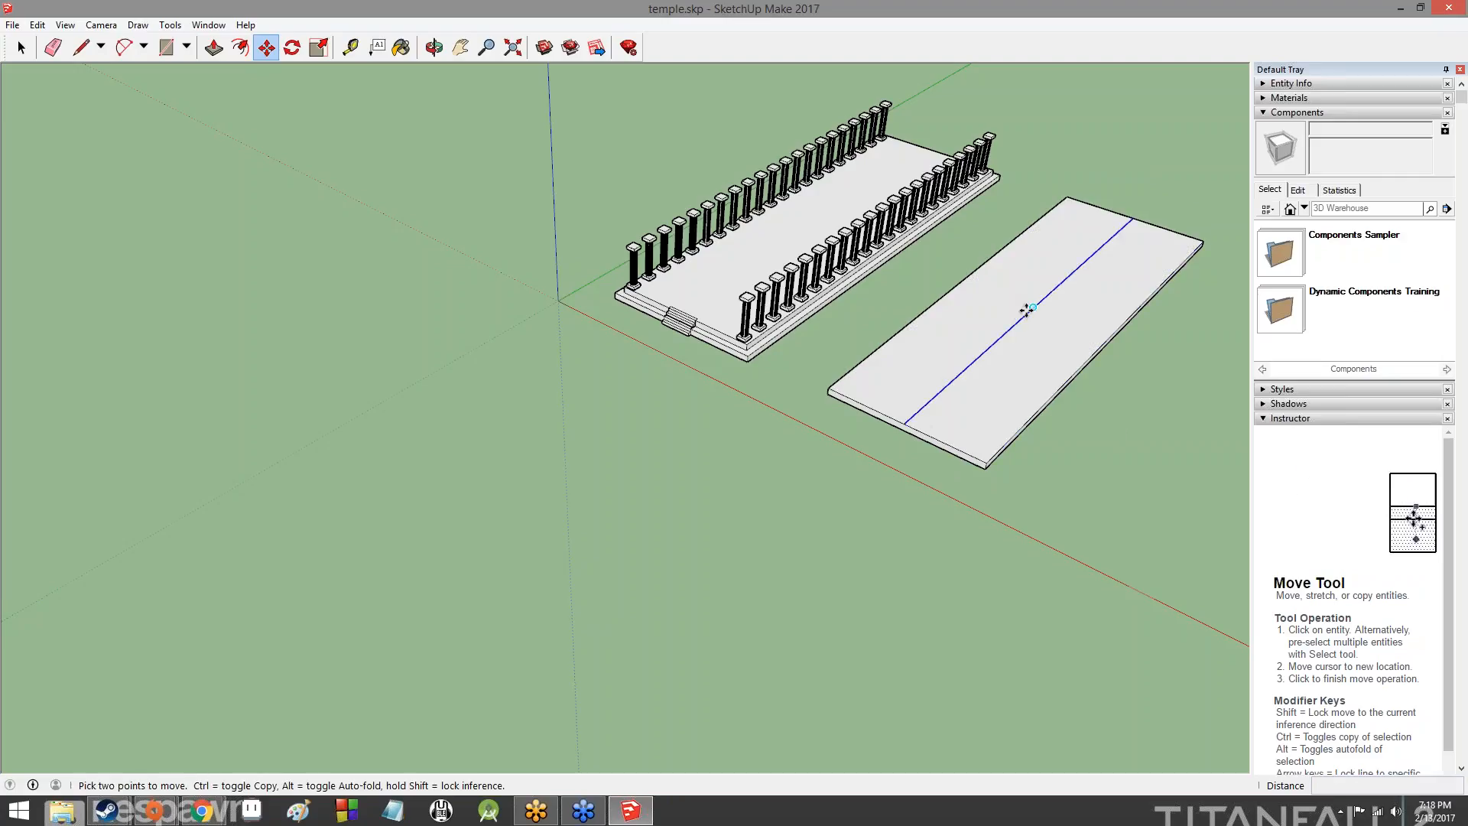
# - Move the slab's centre line up 10' along the blue axis to form the gabled roof's ridge
pyautogui.click(1031, 309)
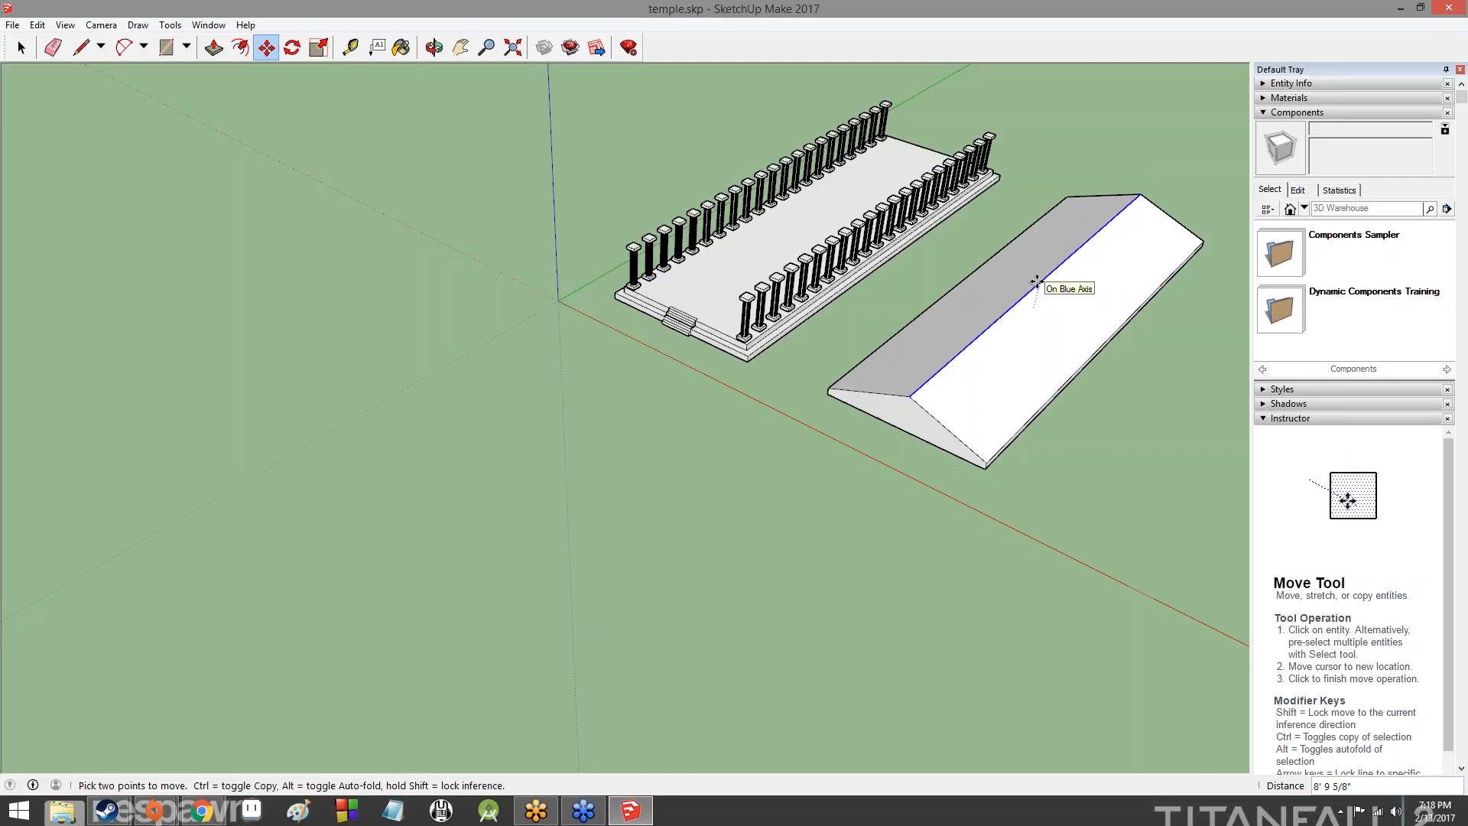
pyautogui.press('Return')
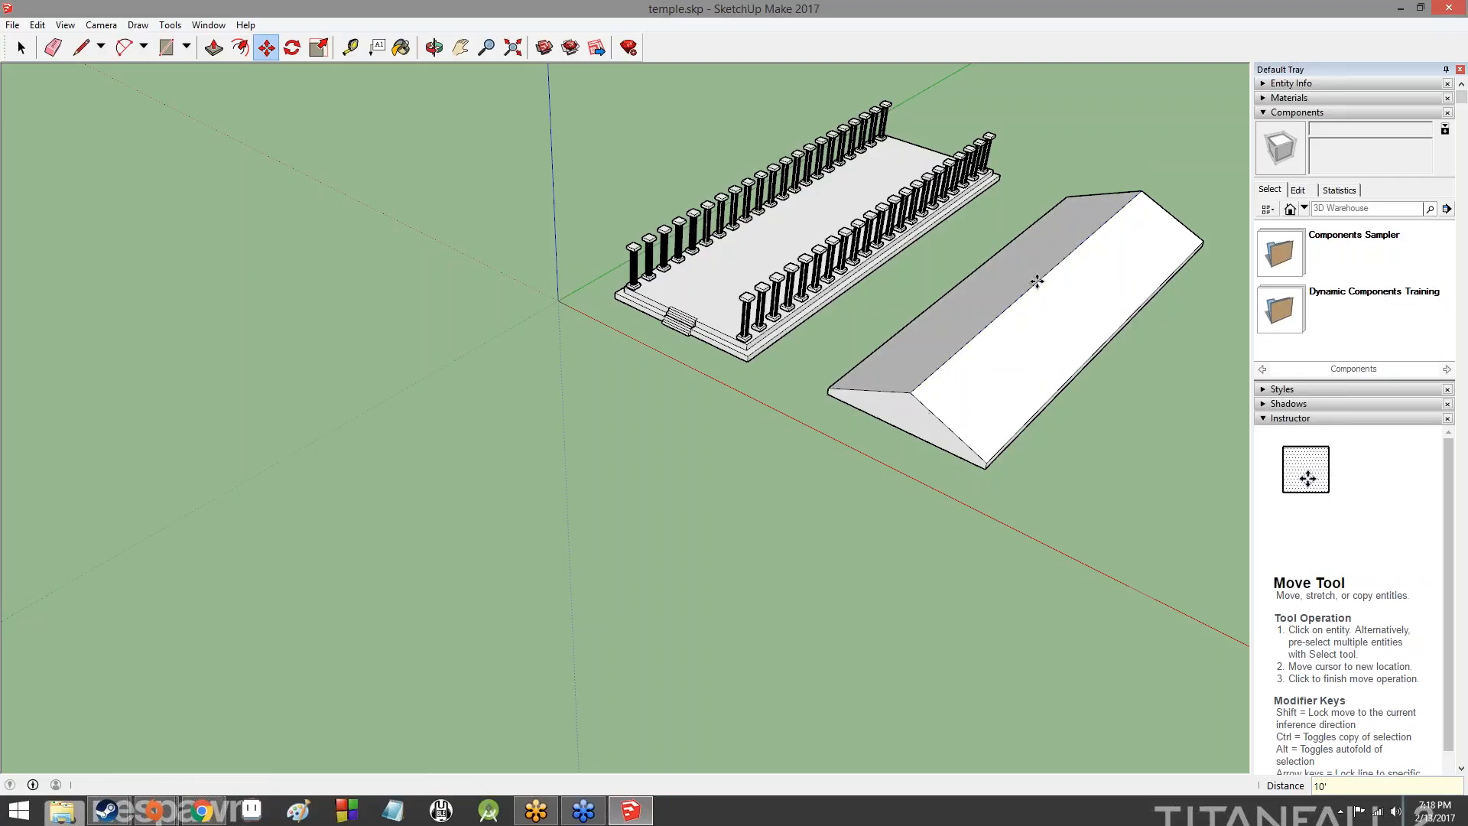
# - Offset the outline of the roof's rear gable face inward by 1'
pyautogui.moveTo(1156, 381); pyautogui.dragTo(681, 389, button='middle')
pyautogui.moveTo(856, 512); pyautogui.dragTo(353, 169, button='middle')
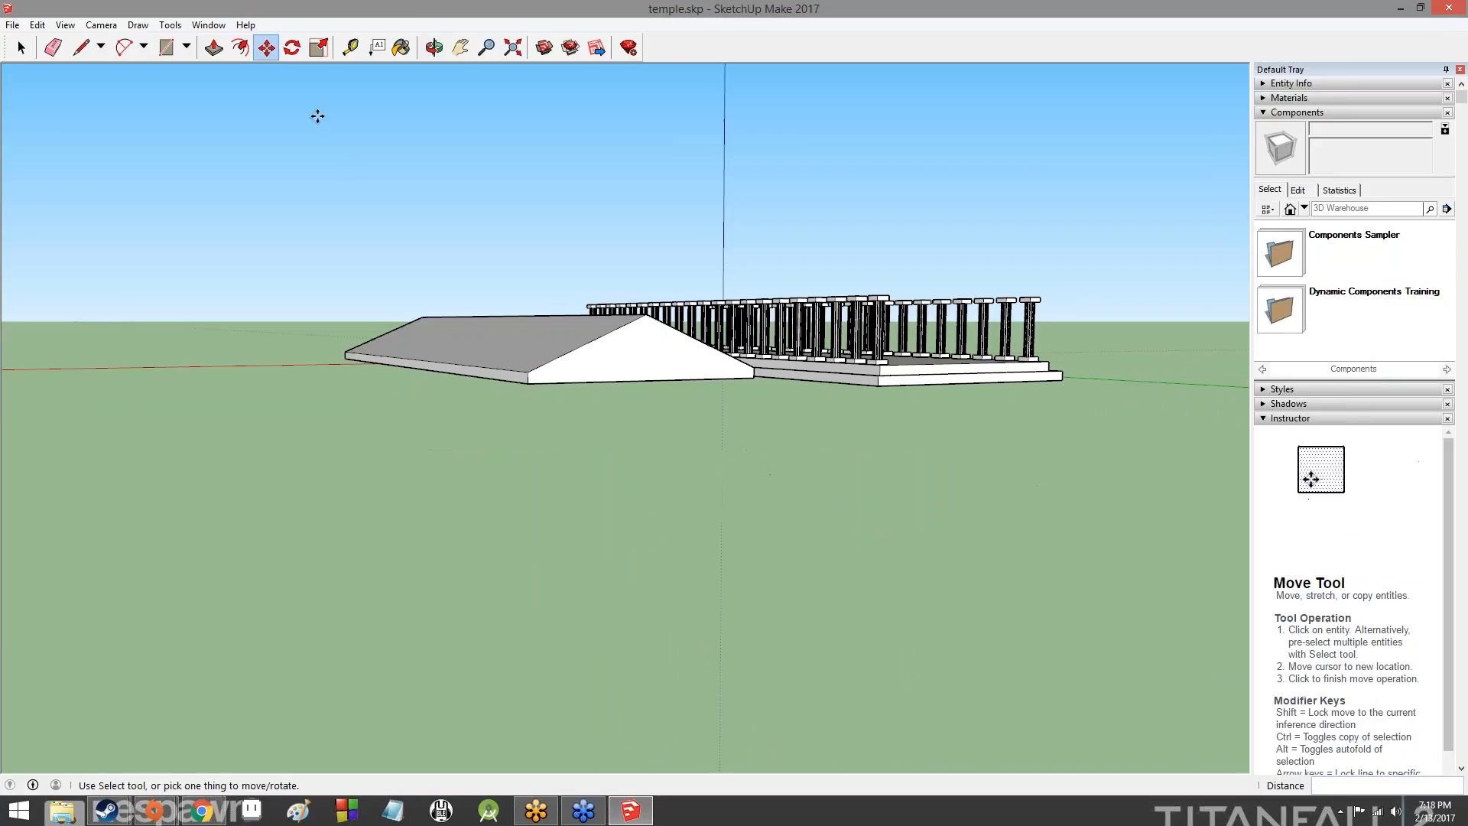
pyautogui.click(240, 47)
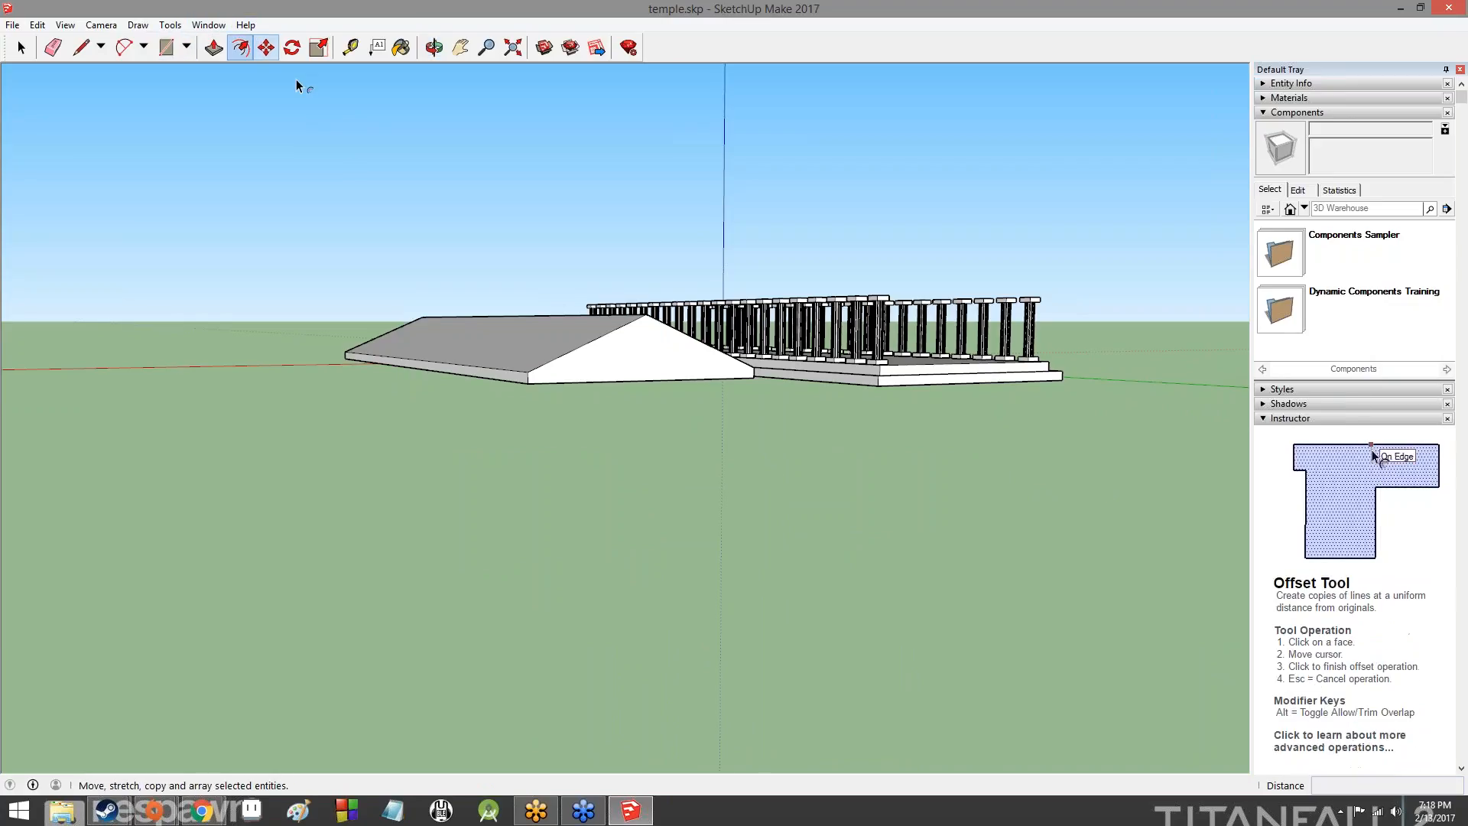
pyautogui.click(589, 351)
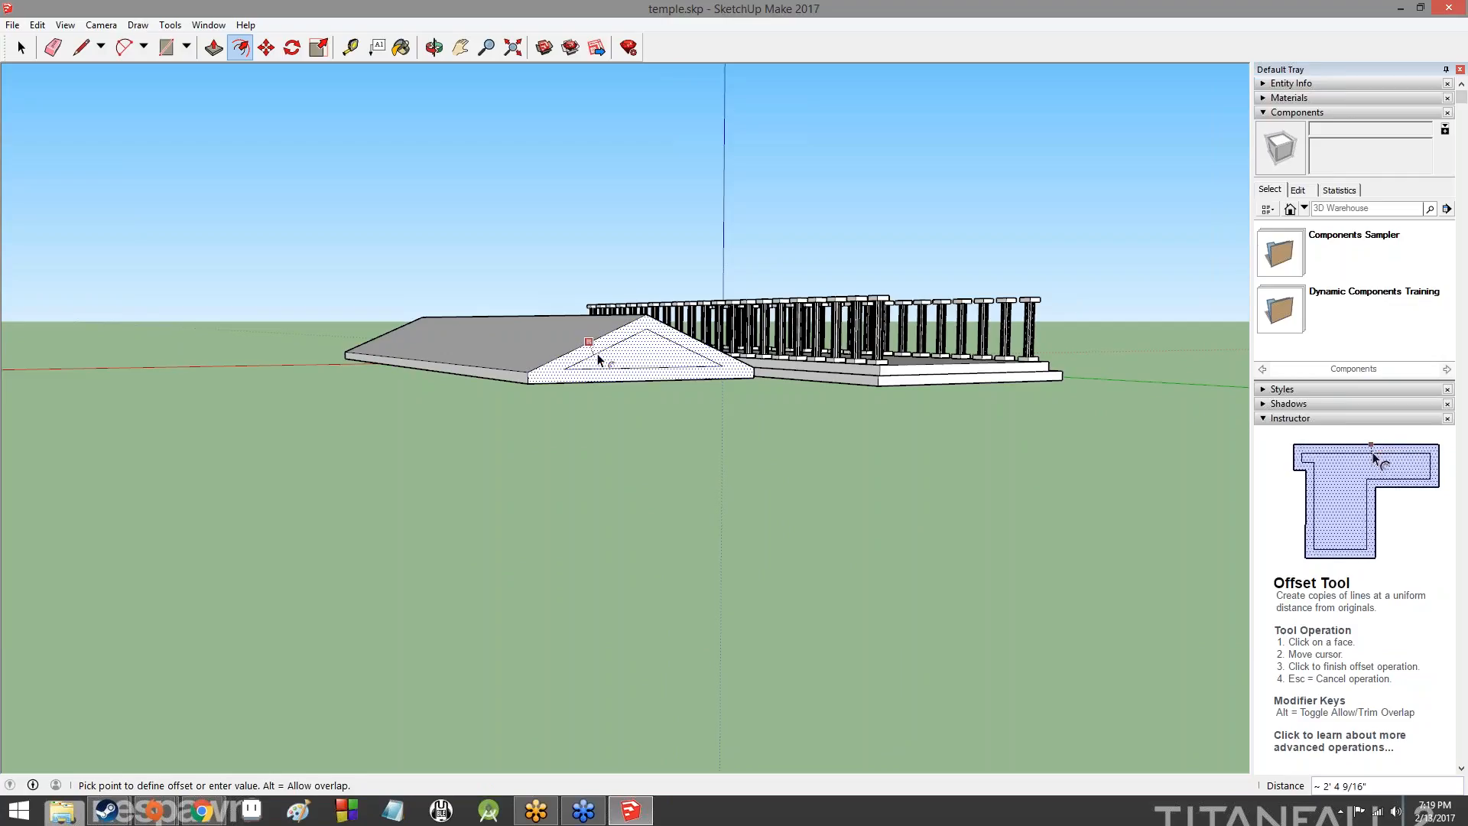
pyautogui.write("1'")
pyautogui.press('Return')
# - Offset the outline of the roof's front gable face, at the temple's stair end, inward
pyautogui.moveTo(236, 347); pyautogui.dragTo(1113, 377, button='middle')
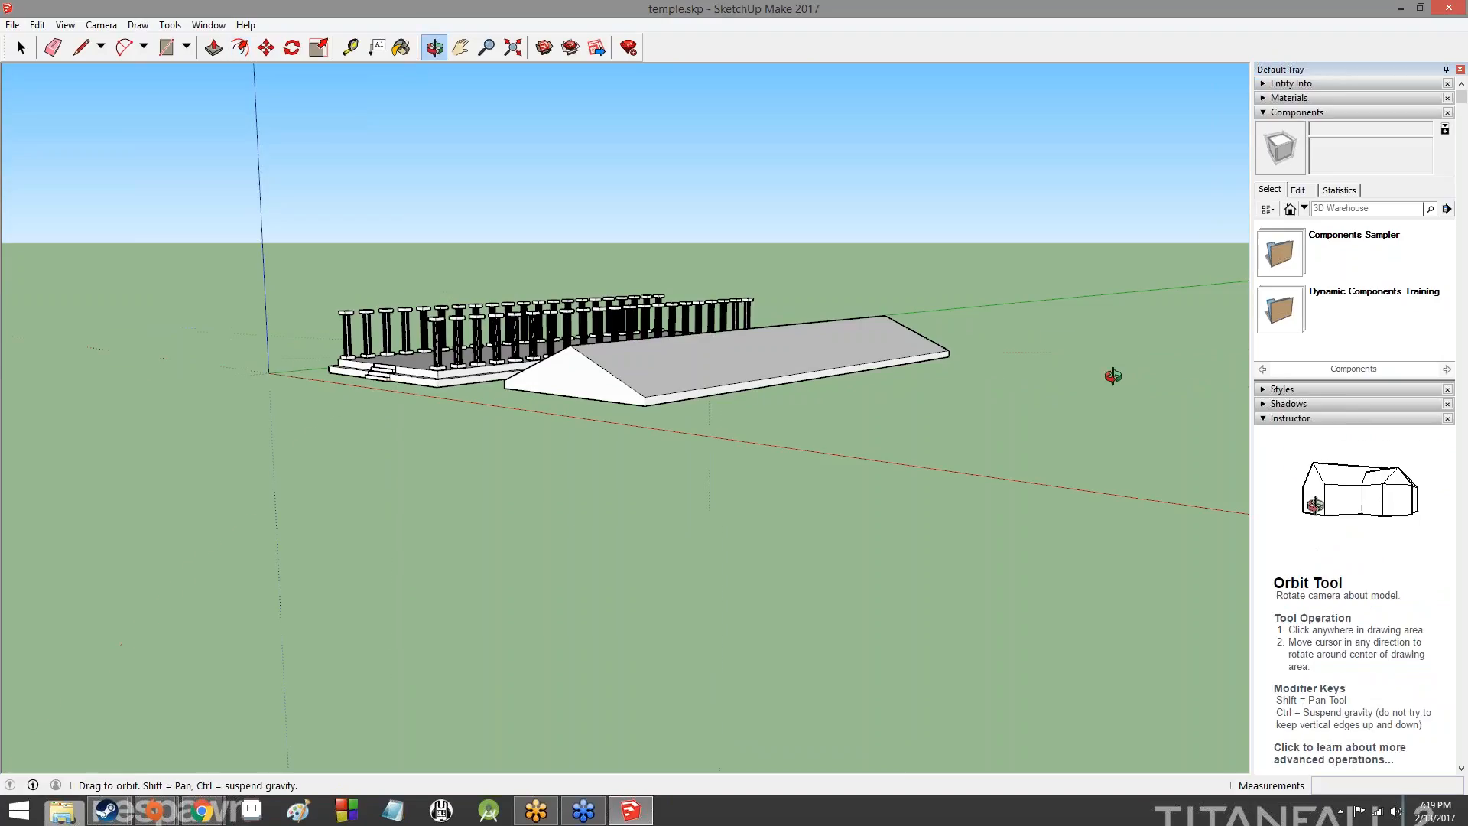
pyautogui.click(596, 370)
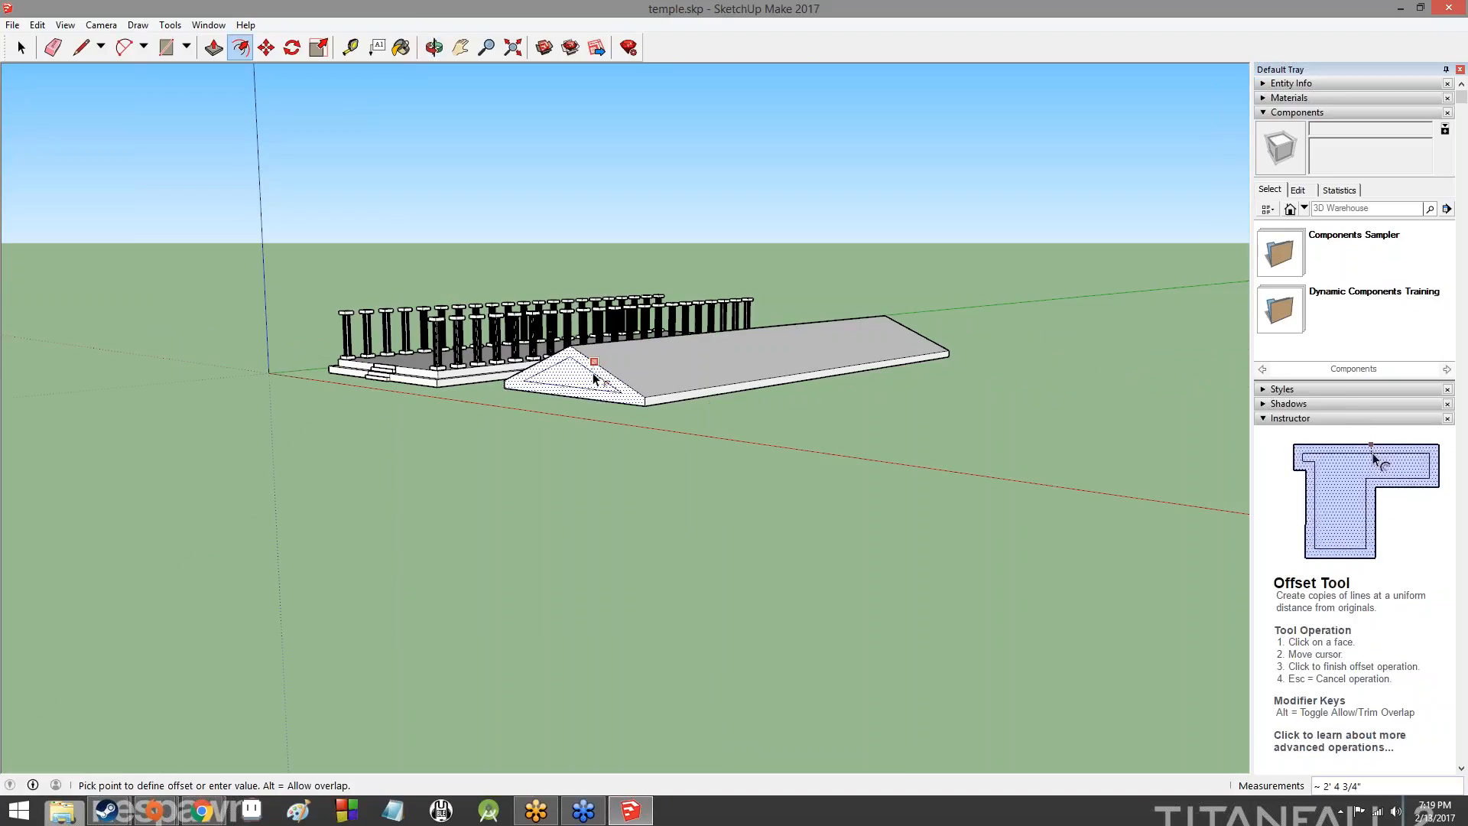
pyautogui.press('Escape')
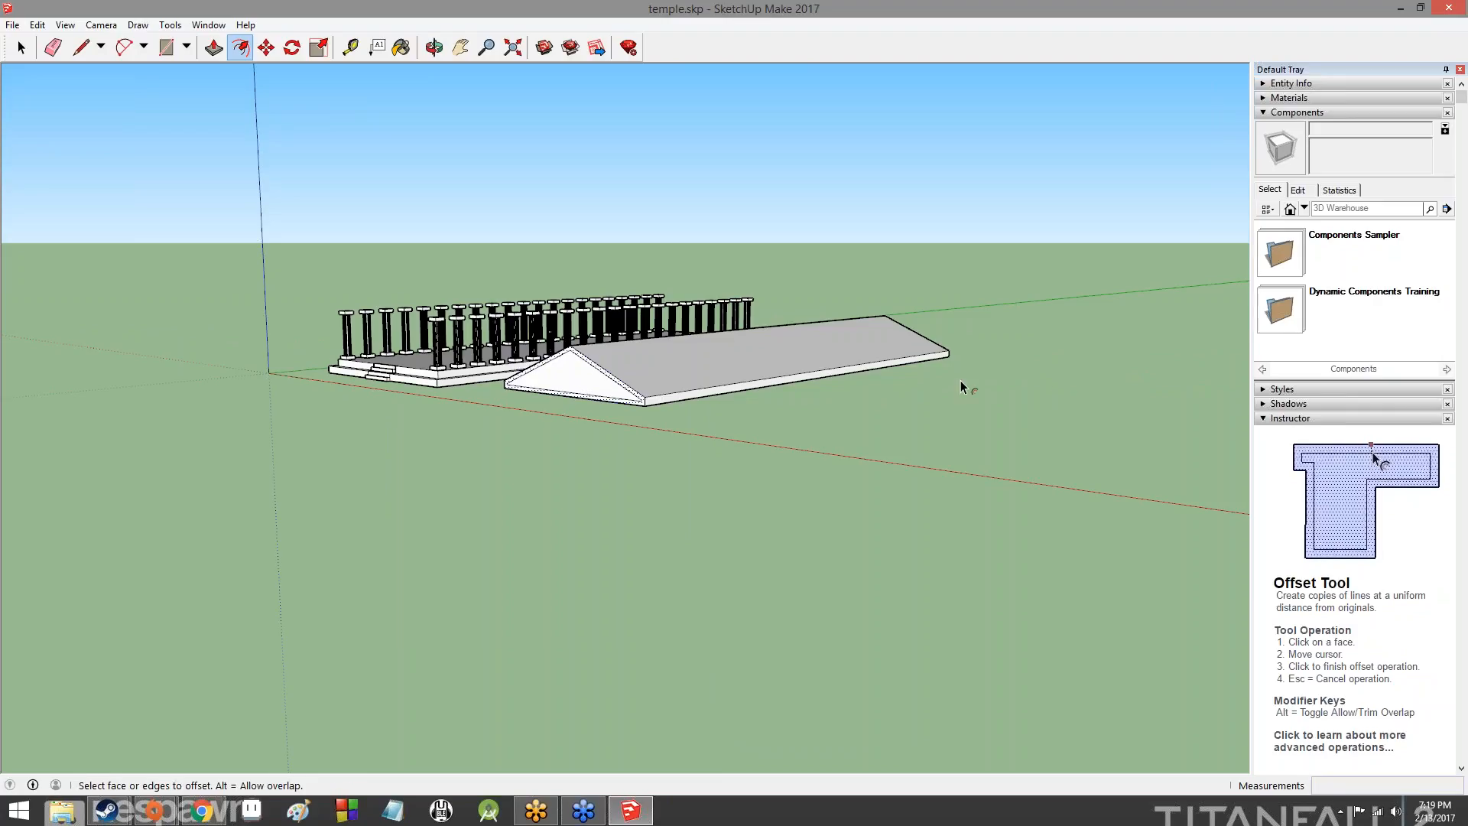
# - Recess the inner triangle of the roof's rear gable 2' with Push/Pull
pyautogui.moveTo(1054, 385); pyautogui.dragTo(305, 409, button='middle')
pyautogui.moveTo(657, 413); pyautogui.dragTo(329, 401, button='middle')
pyautogui.click(319, 48)
pyautogui.click(536, 405)
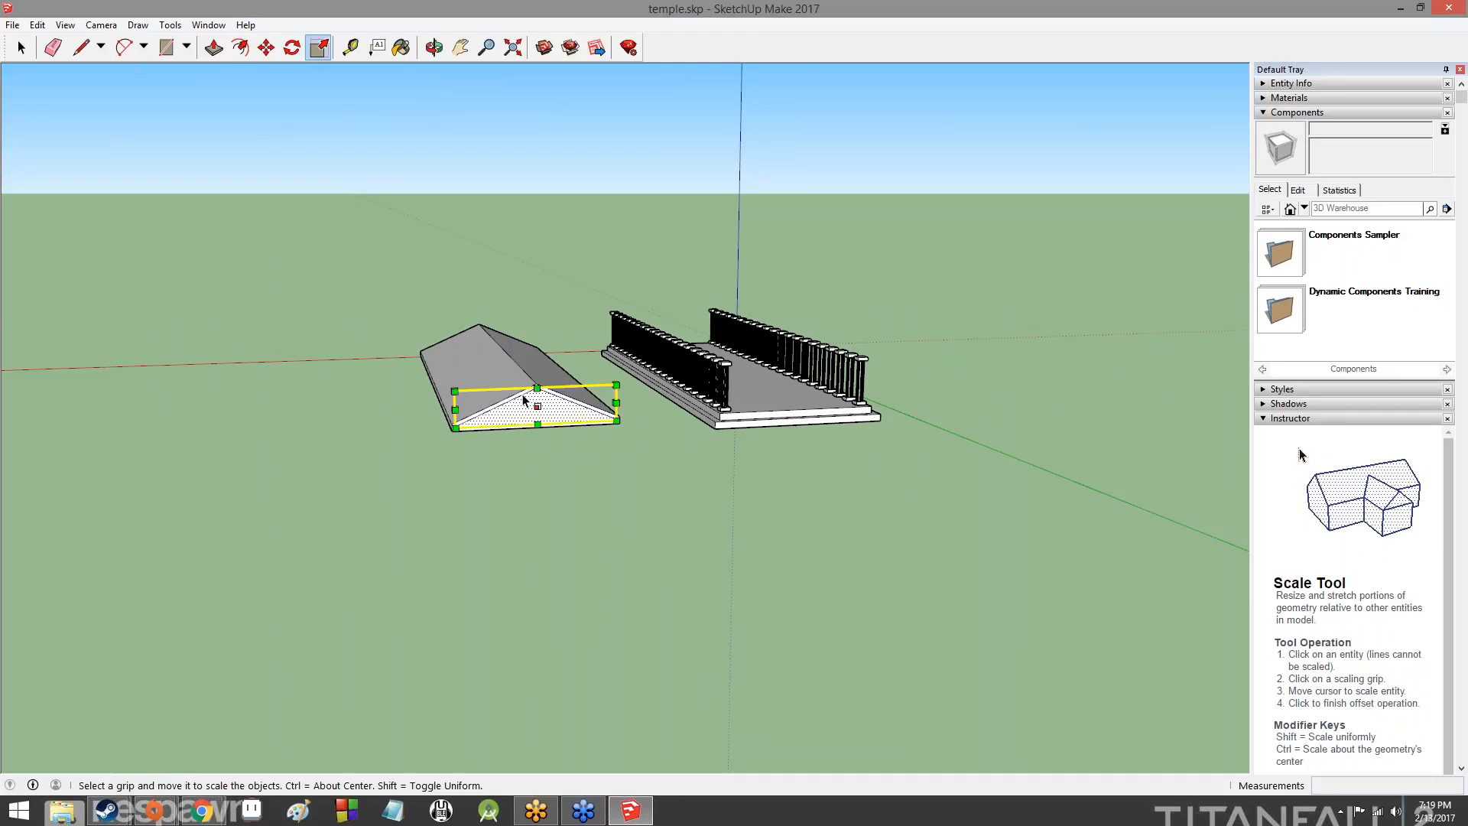
pyautogui.scroll(3, 512, 410)
pyautogui.click(214, 47)
pyautogui.click(546, 406)
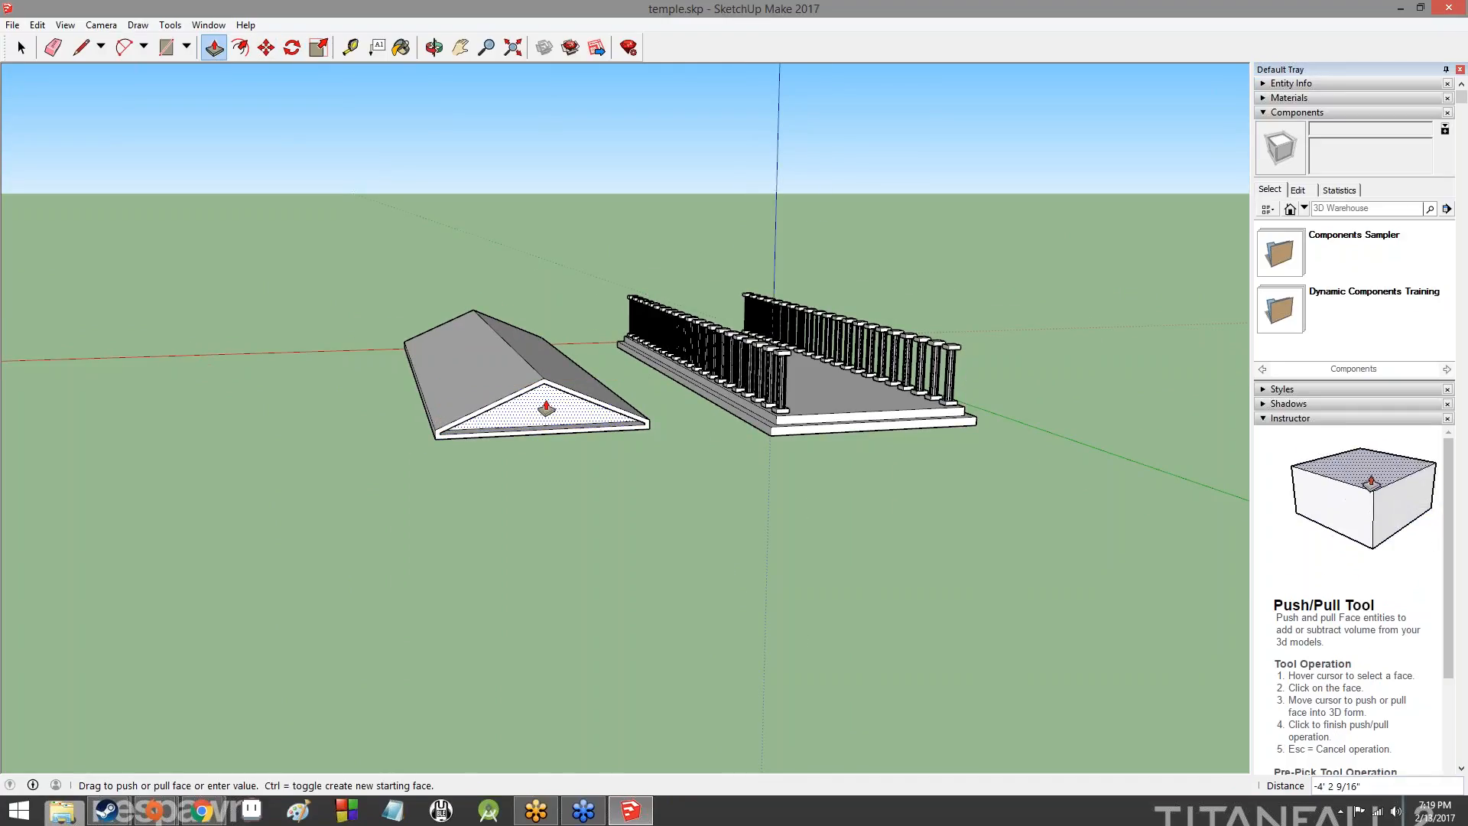
pyautogui.press('Return')
# - Recess the inner triangle of the roof's front gable 2' with Push/Pull
pyautogui.moveTo(303, 382); pyautogui.dragTo(551, 413, button='middle')
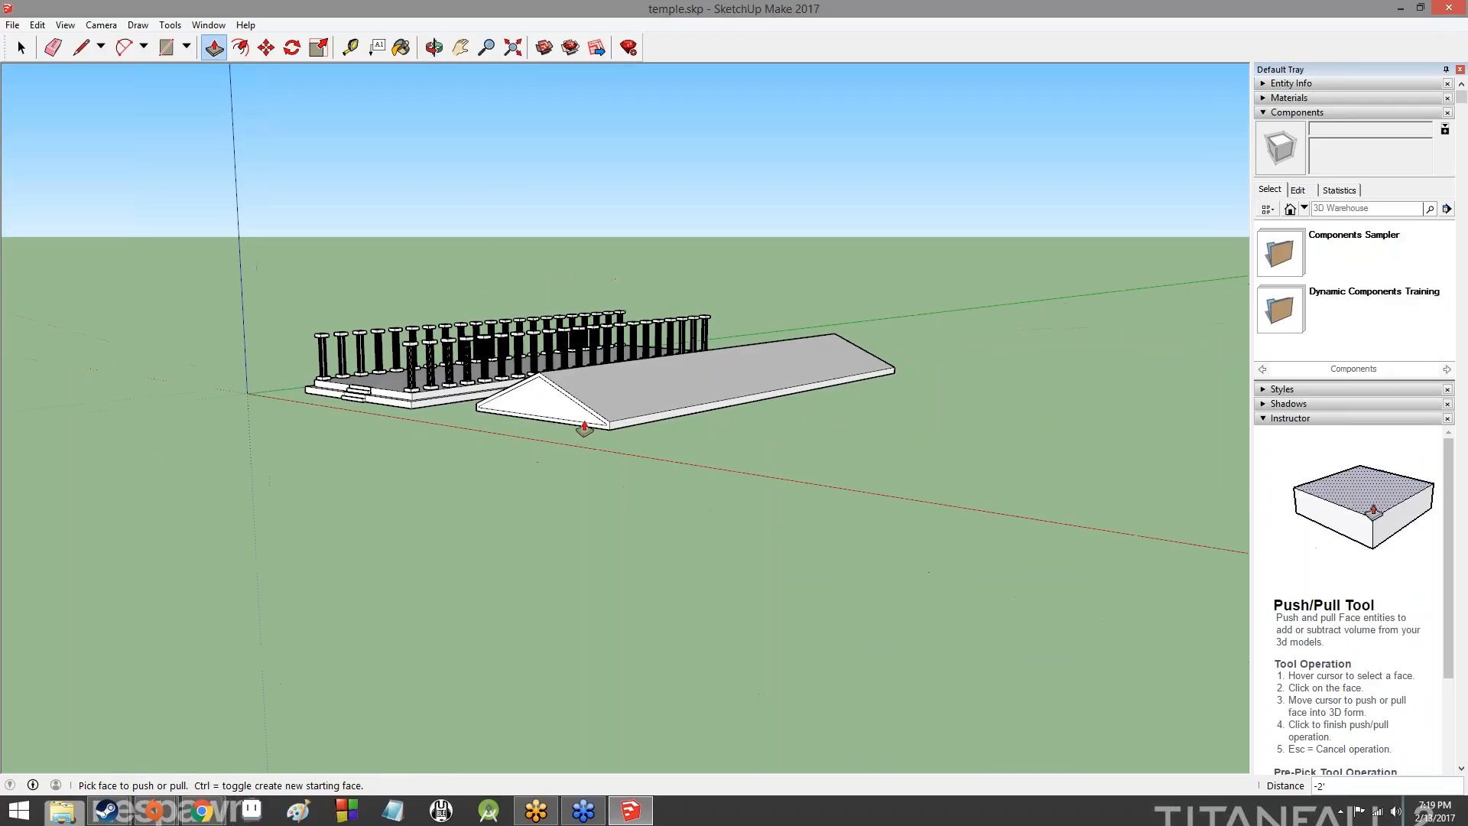
pyautogui.click(558, 415)
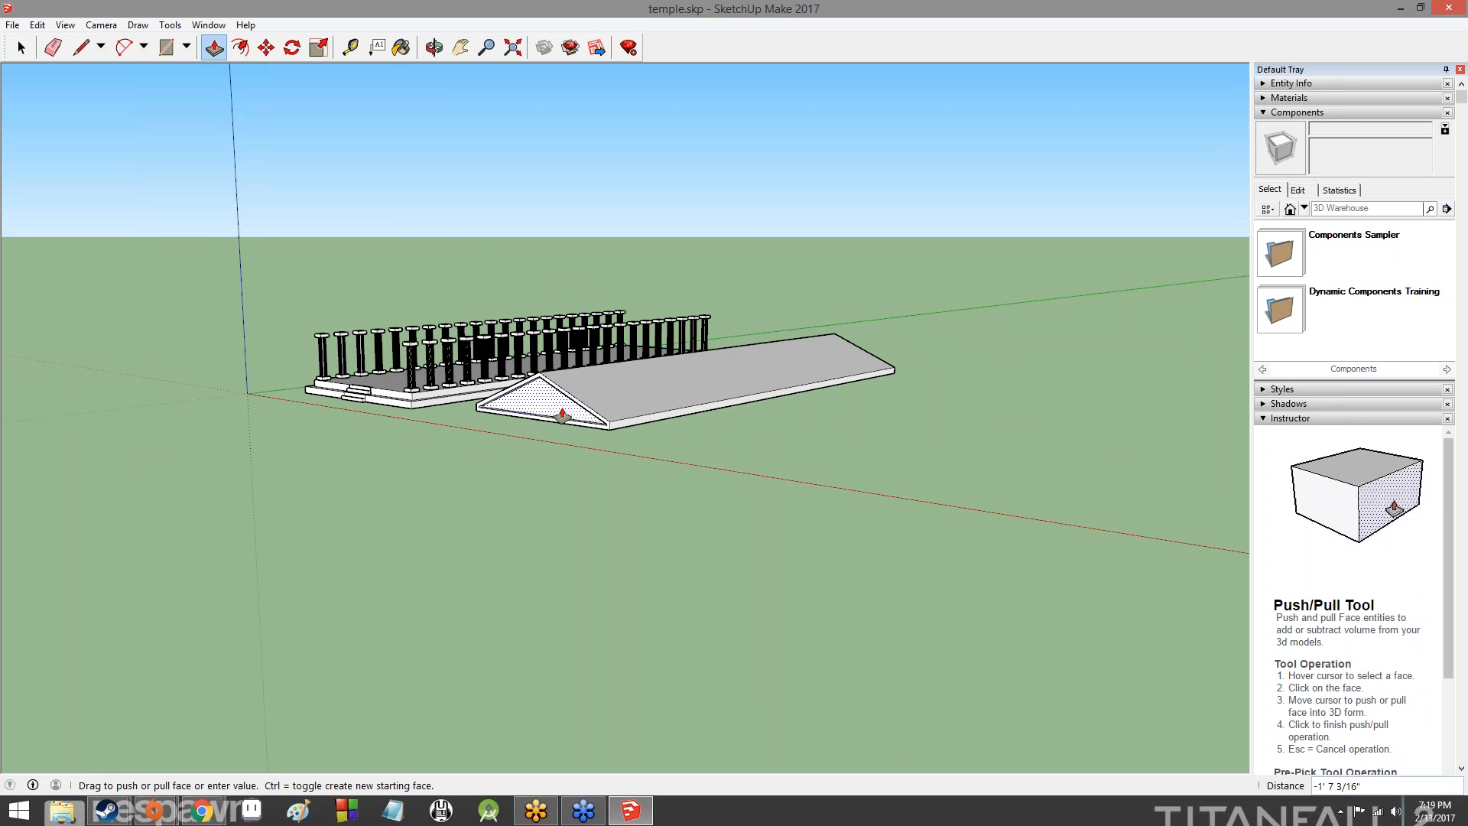
pyautogui.write("2'")
pyautogui.press('Return')
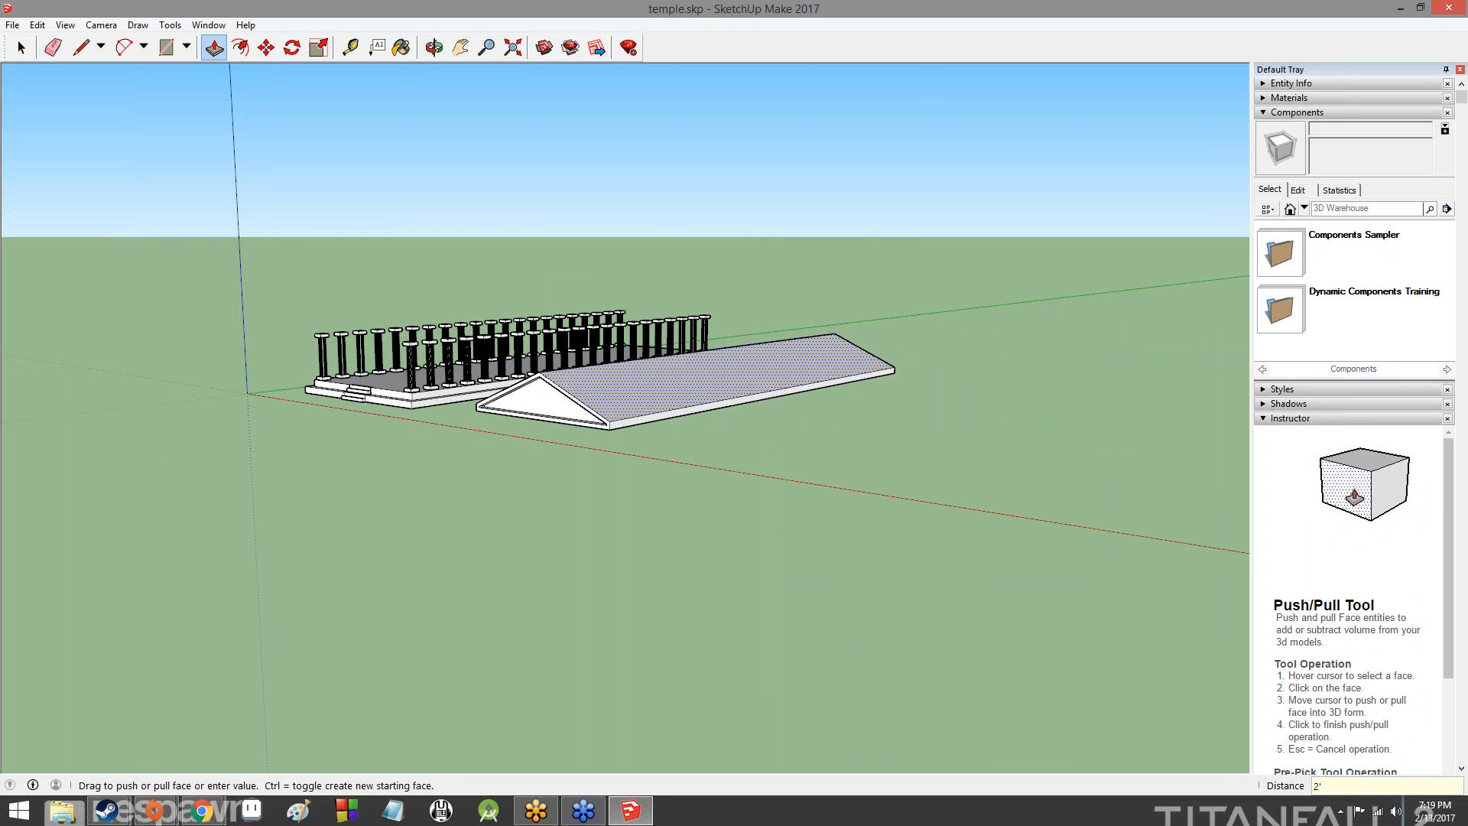
pyautogui.scroll(8, 442, 443)
pyautogui.scroll(-3, 800, 364)
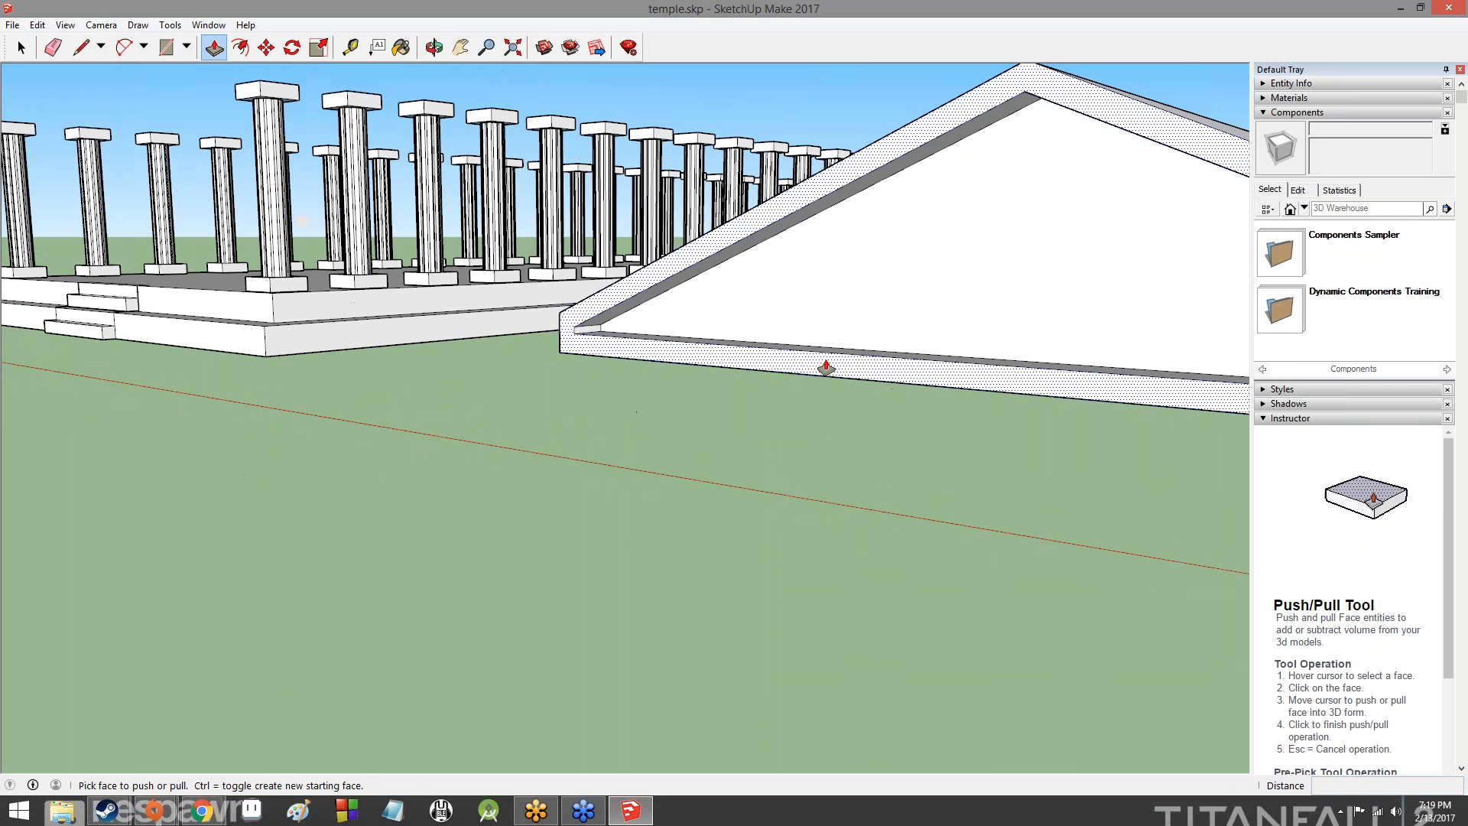
# - Measure vertically from the platform's upper front corner to the height of the corner column's capital with the Tape Measure
pyautogui.scroll(-5, 826, 368)
pyautogui.moveTo(1006, 351); pyautogui.dragTo(879, 481, button='middle')
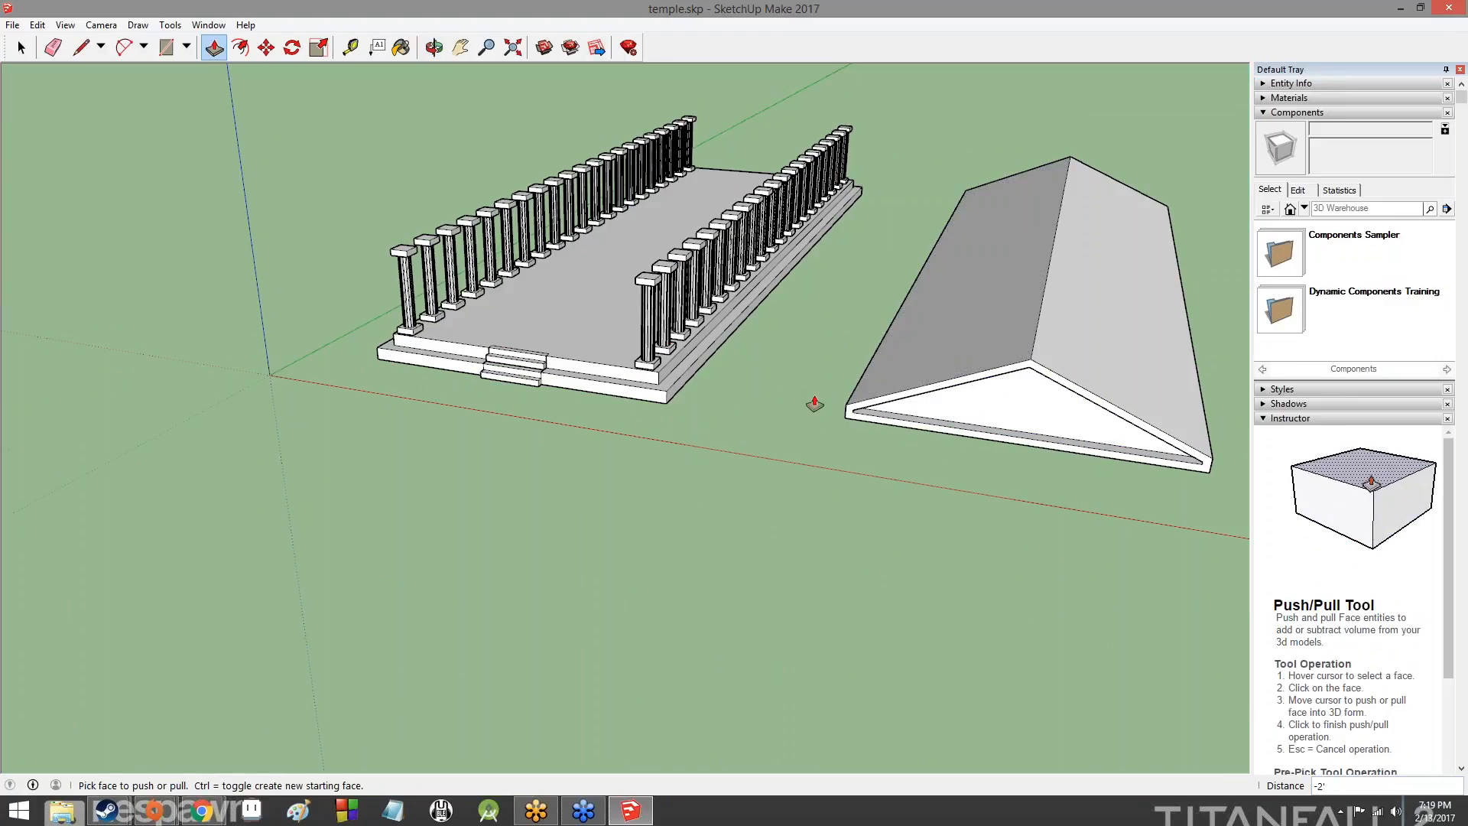
pyautogui.click(350, 47)
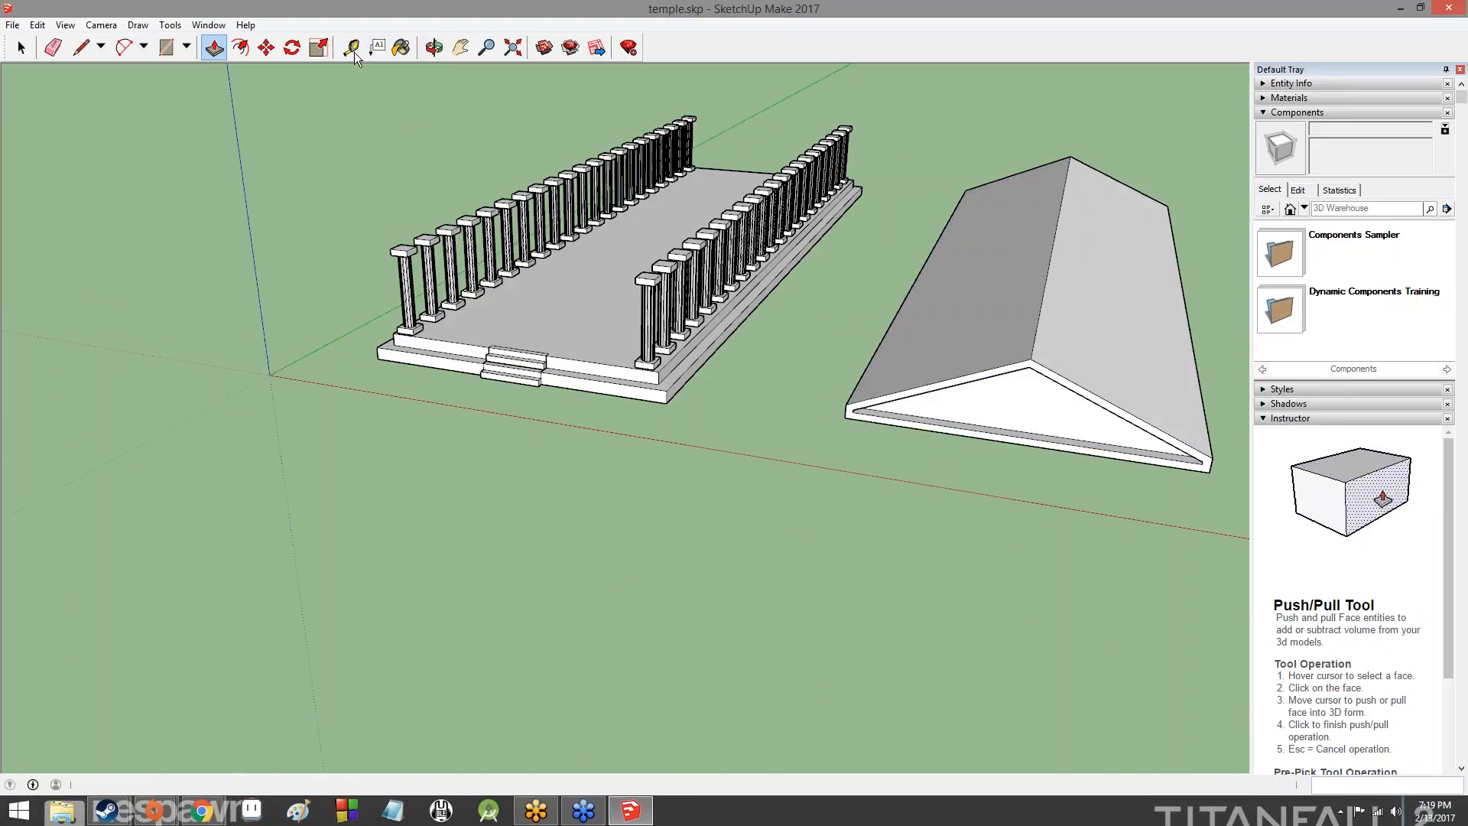
pyautogui.click(658, 371)
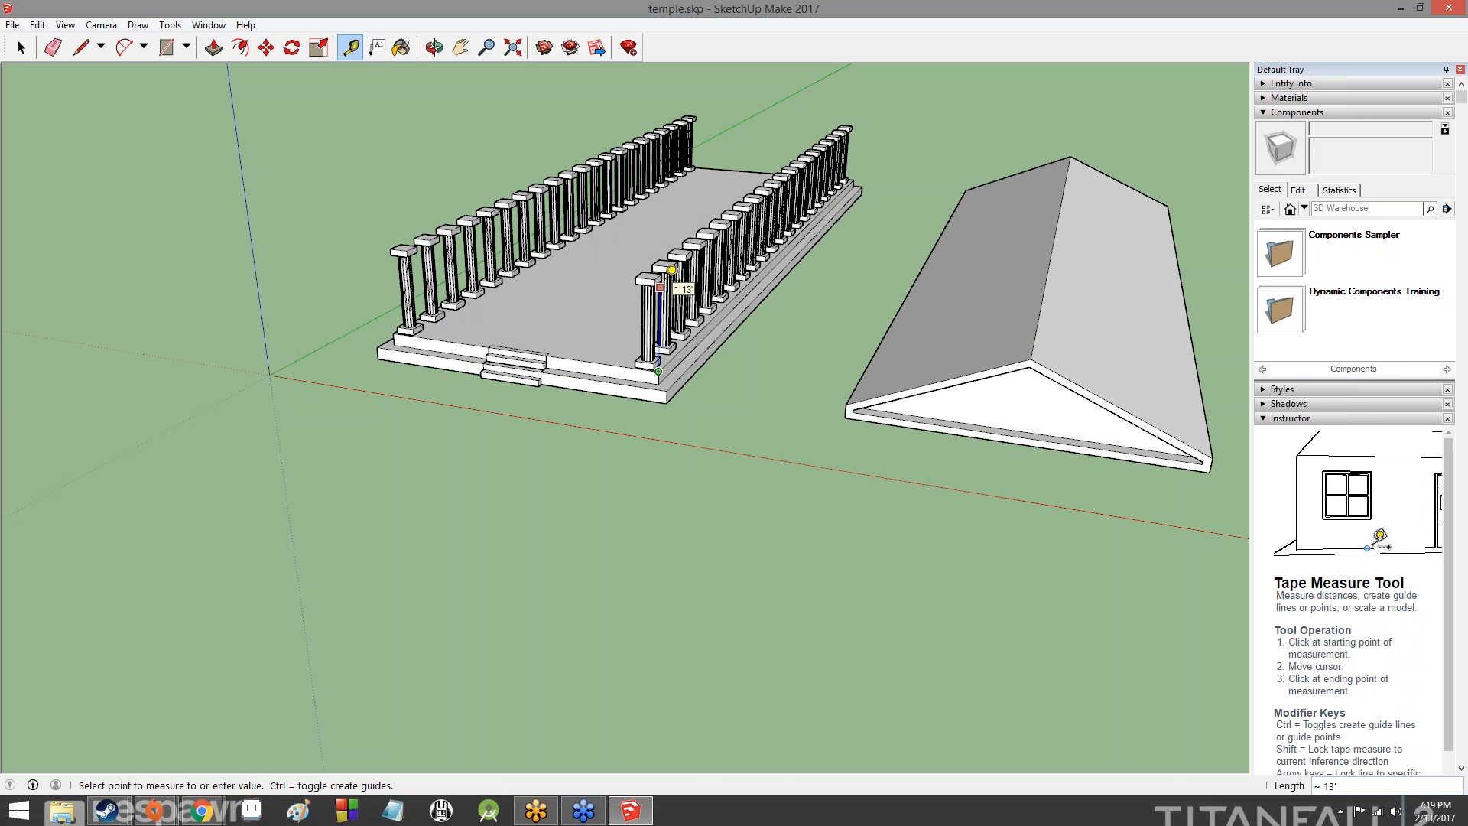
pyautogui.scroll(6, 672, 267)
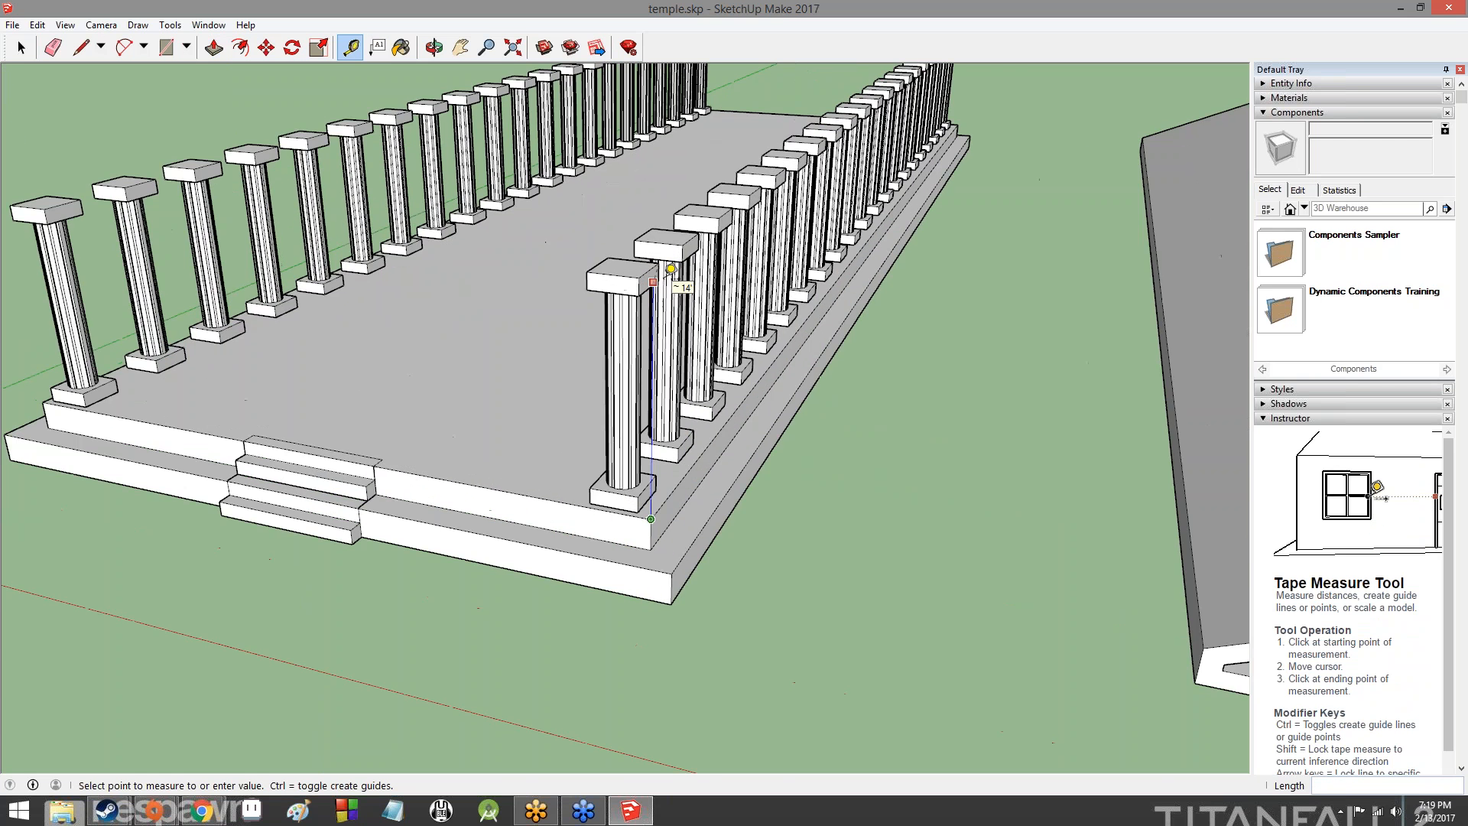
pyautogui.scroll(4, 672, 269)
pyautogui.scroll(-4, 658, 272)
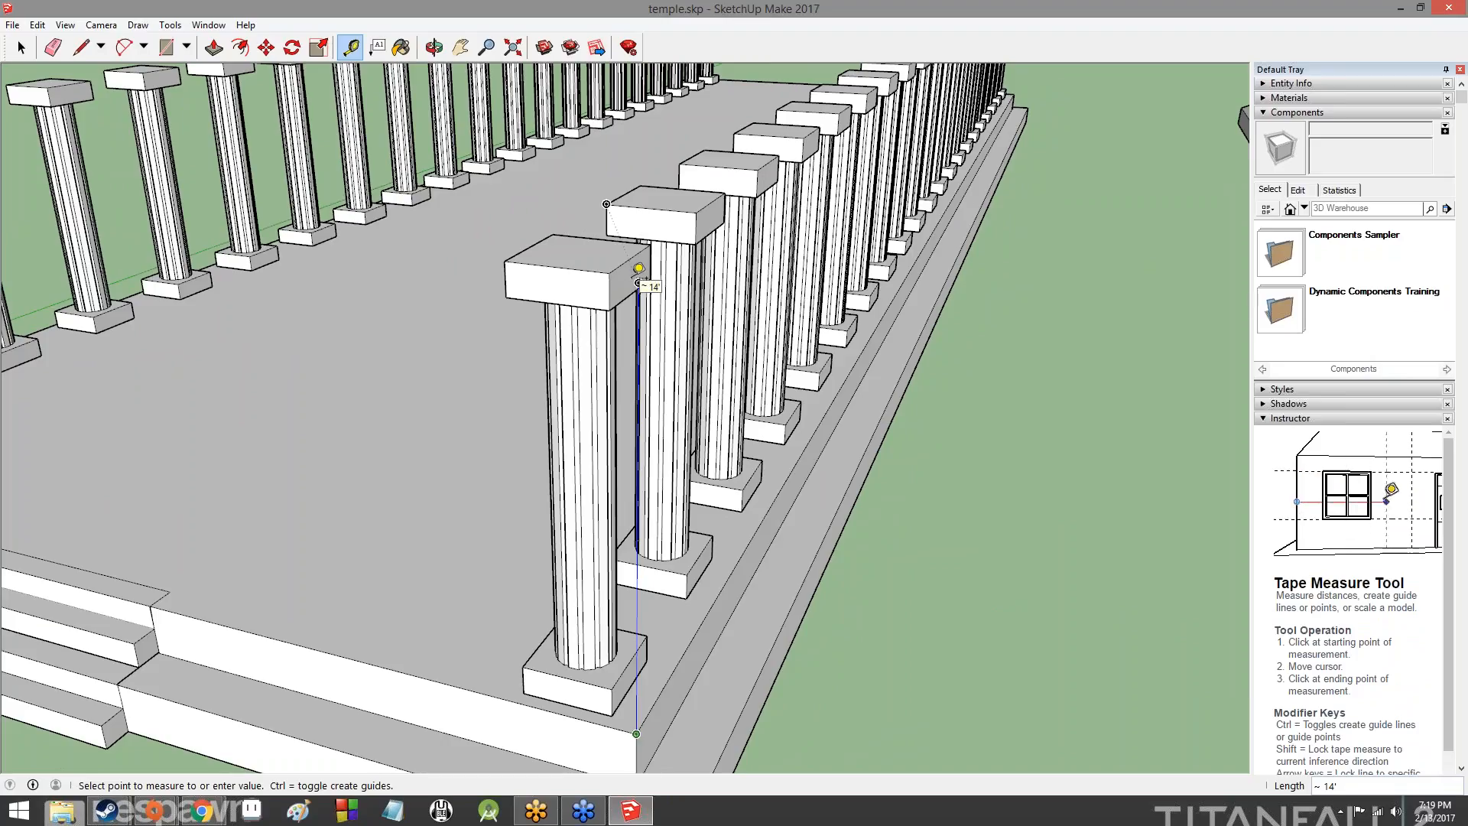
pyautogui.click(638, 282)
# - Try to move the entire roof by its lower front corner onto the capital of the temple's front corner column
pyautogui.scroll(-5, 832, 234)
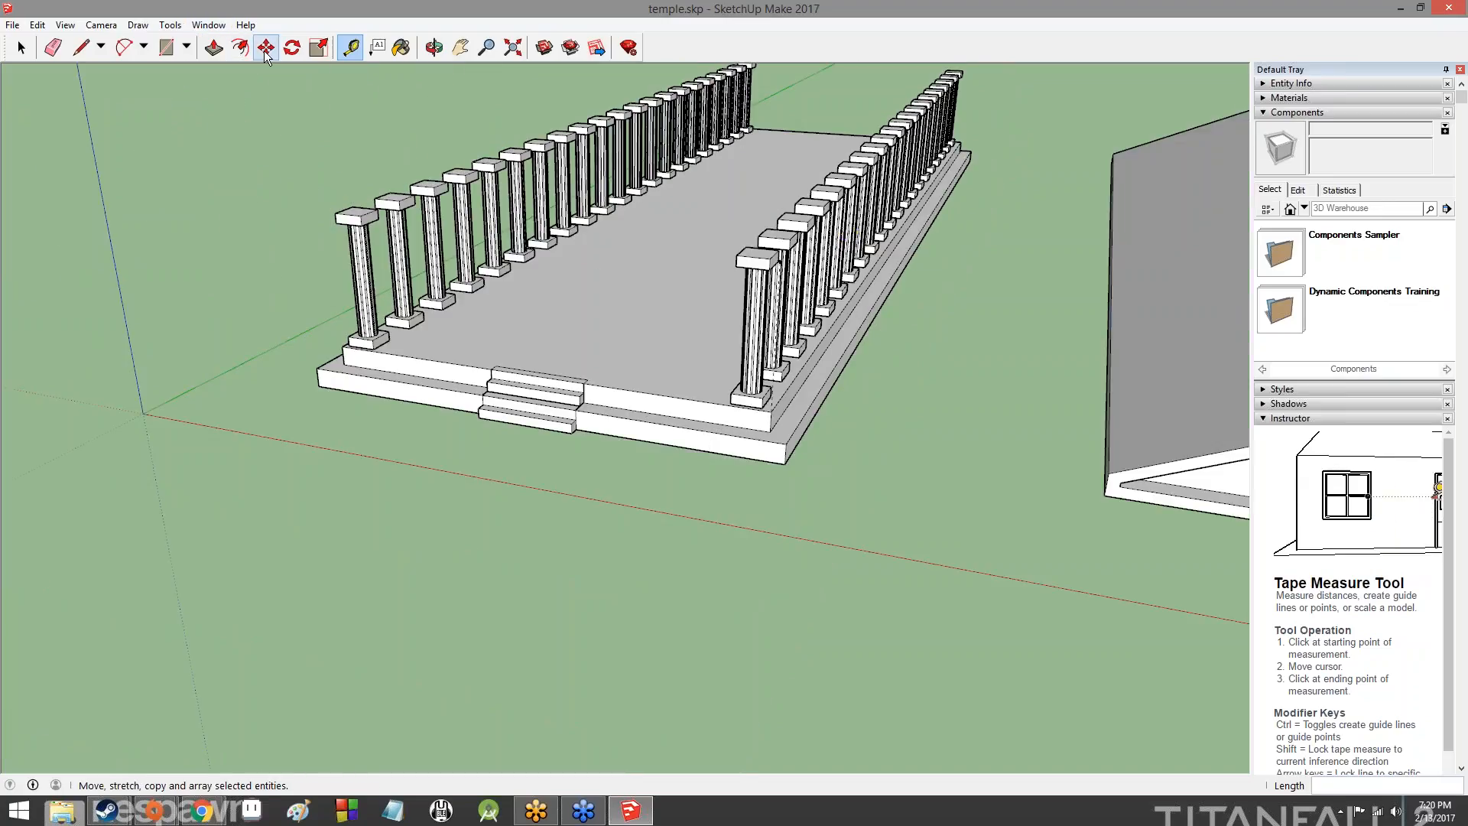
pyautogui.click(21, 48)
pyautogui.moveTo(955, 336); pyautogui.dragTo(1042, 331, button='middle')
pyautogui.click(1118, 266)
pyautogui.doubleClick(1118, 266)
pyautogui.moveTo(913, 222); pyautogui.dragTo(403, 281, button='middle')
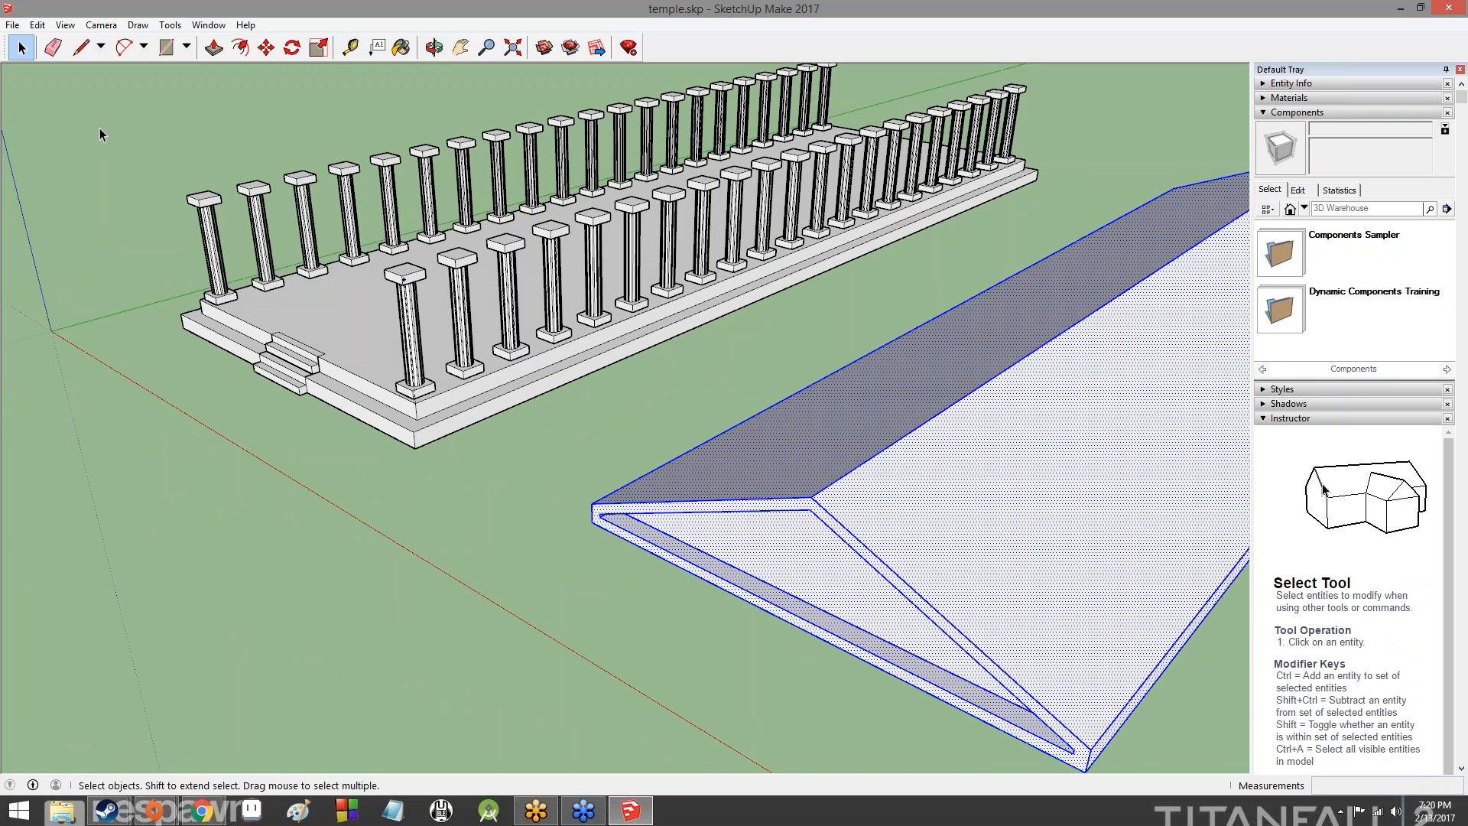
pyautogui.click(267, 48)
pyautogui.scroll(-2, 1001, 573)
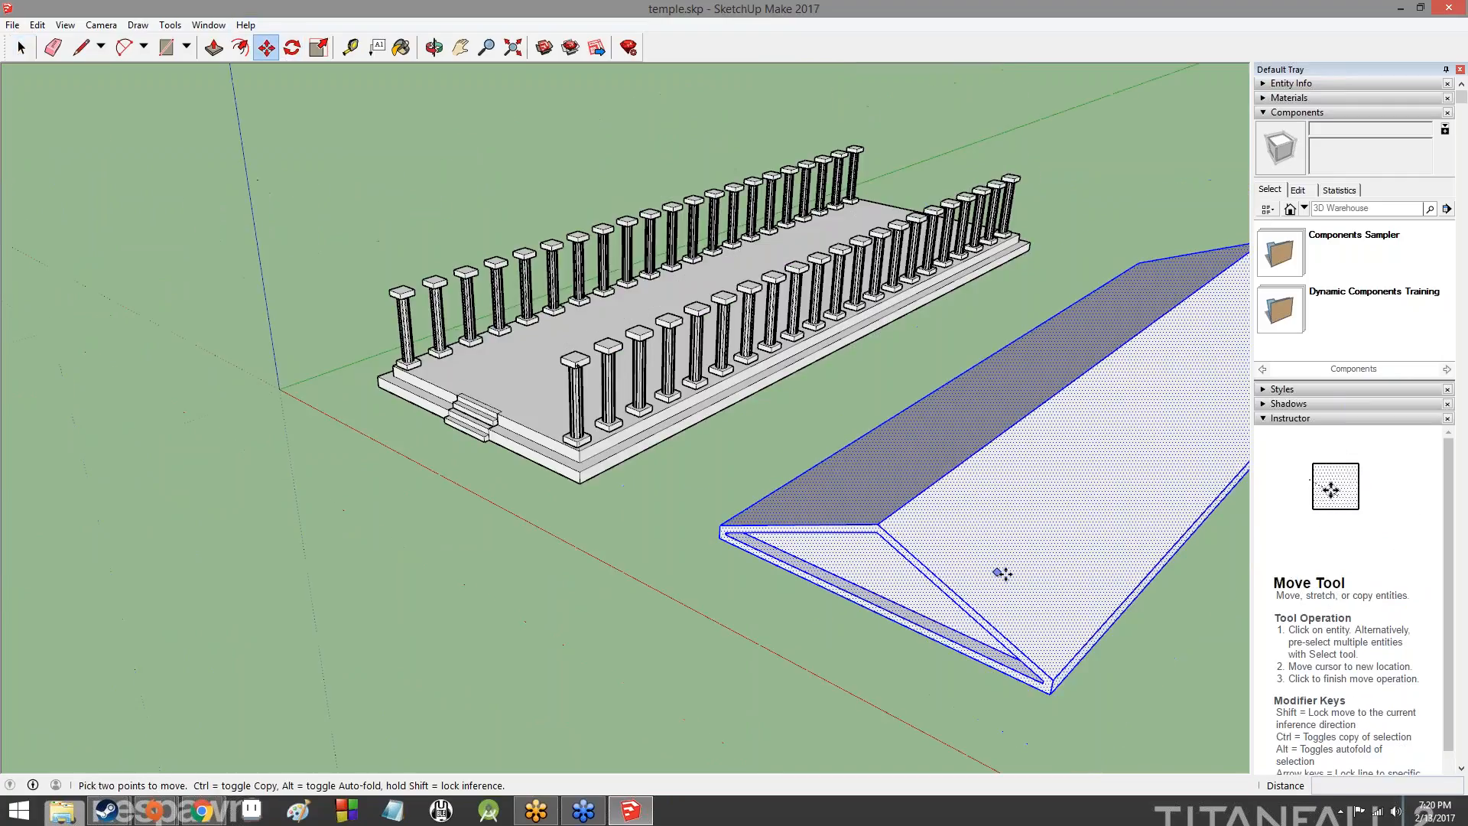
pyautogui.click(1049, 692)
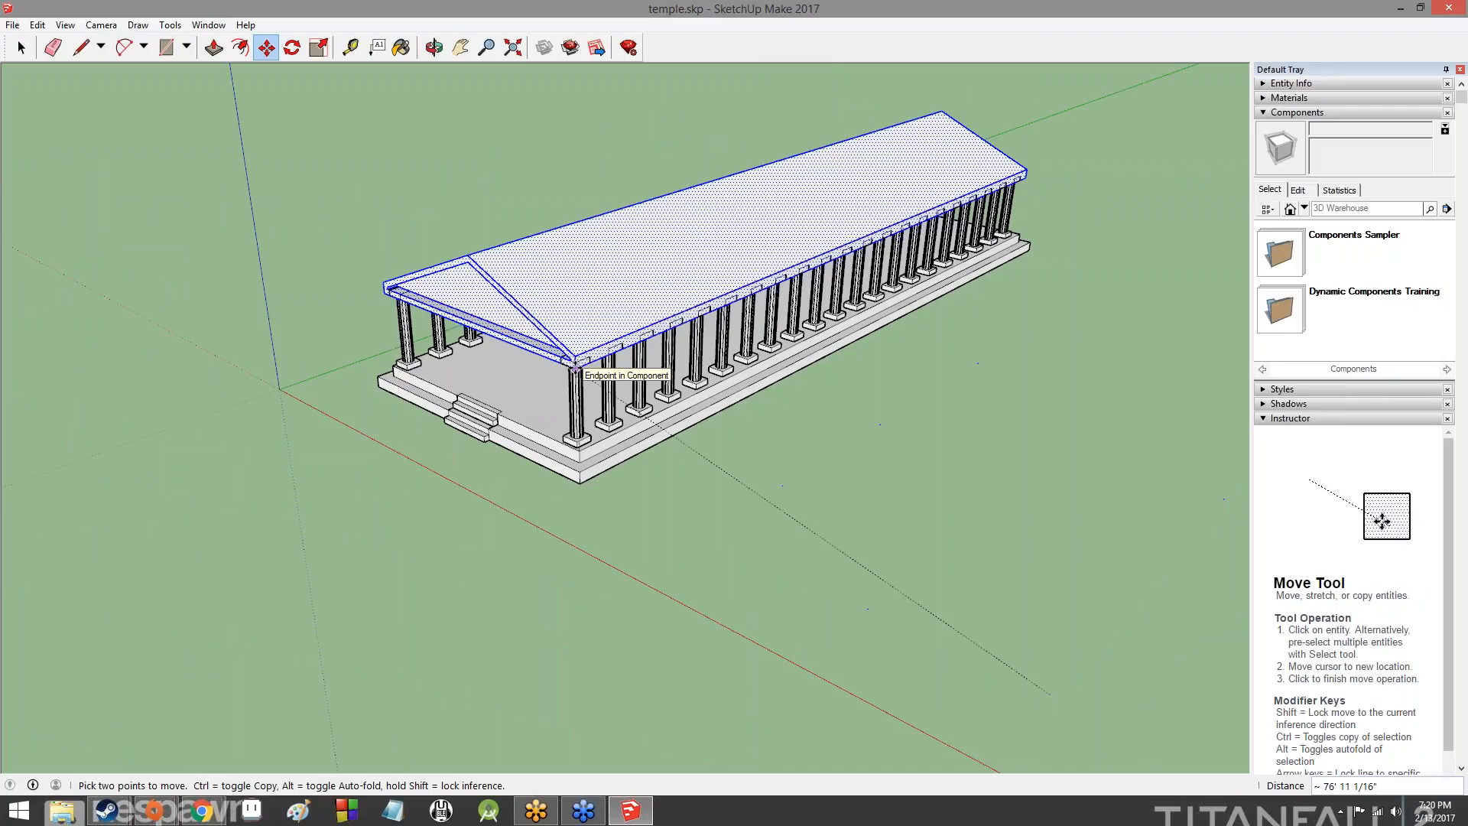
pyautogui.click(575, 370)
pyautogui.moveTo(737, 475); pyautogui.dragTo(468, 476, button='middle')
pyautogui.hotkey('ctrl', 'z')
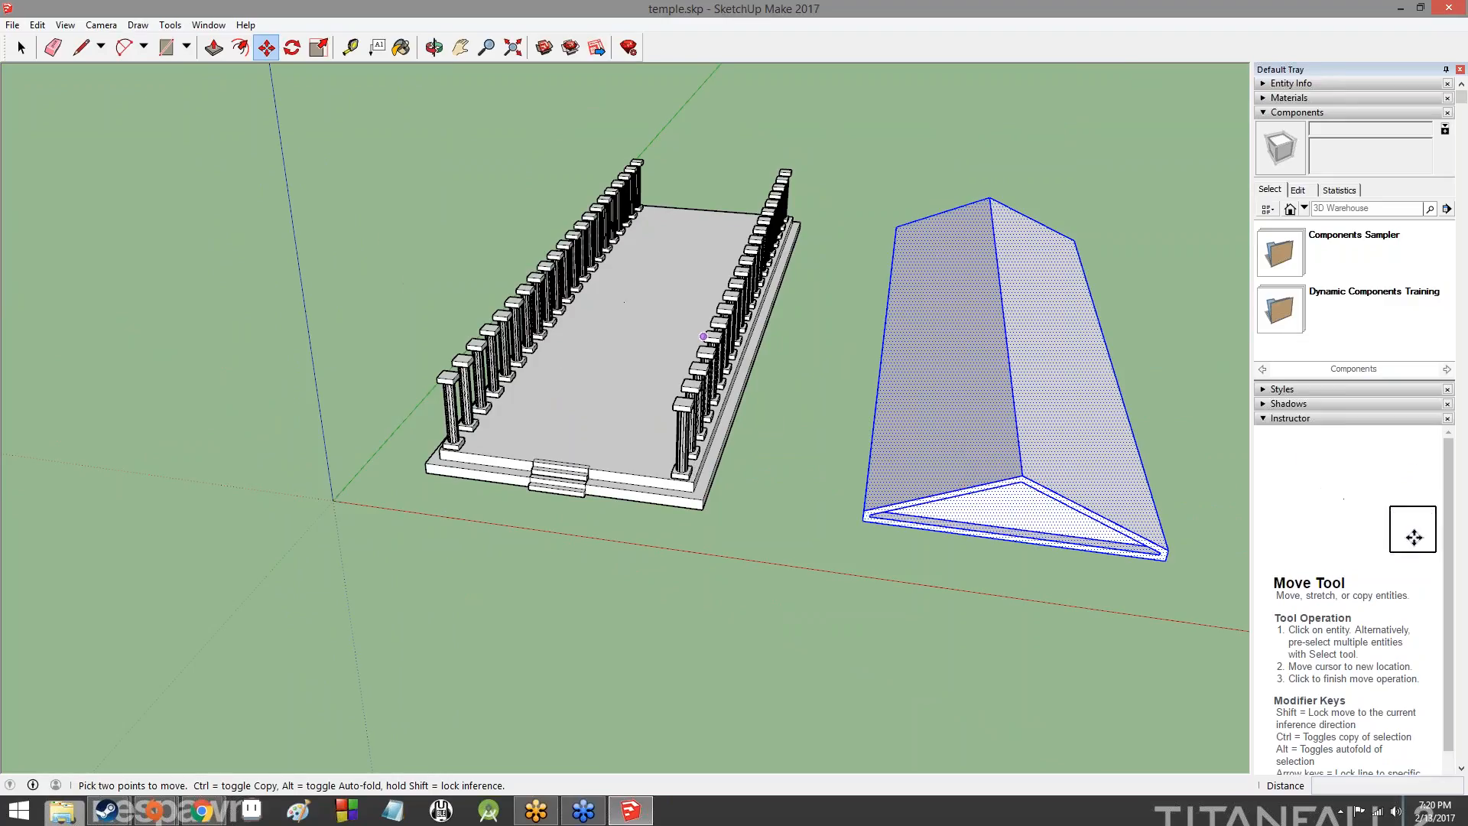
# - Try to place a 15' vertical guide from the platform's upper front corner beside the corner column with the Tape Measure
pyautogui.scroll(5, 527, 161)
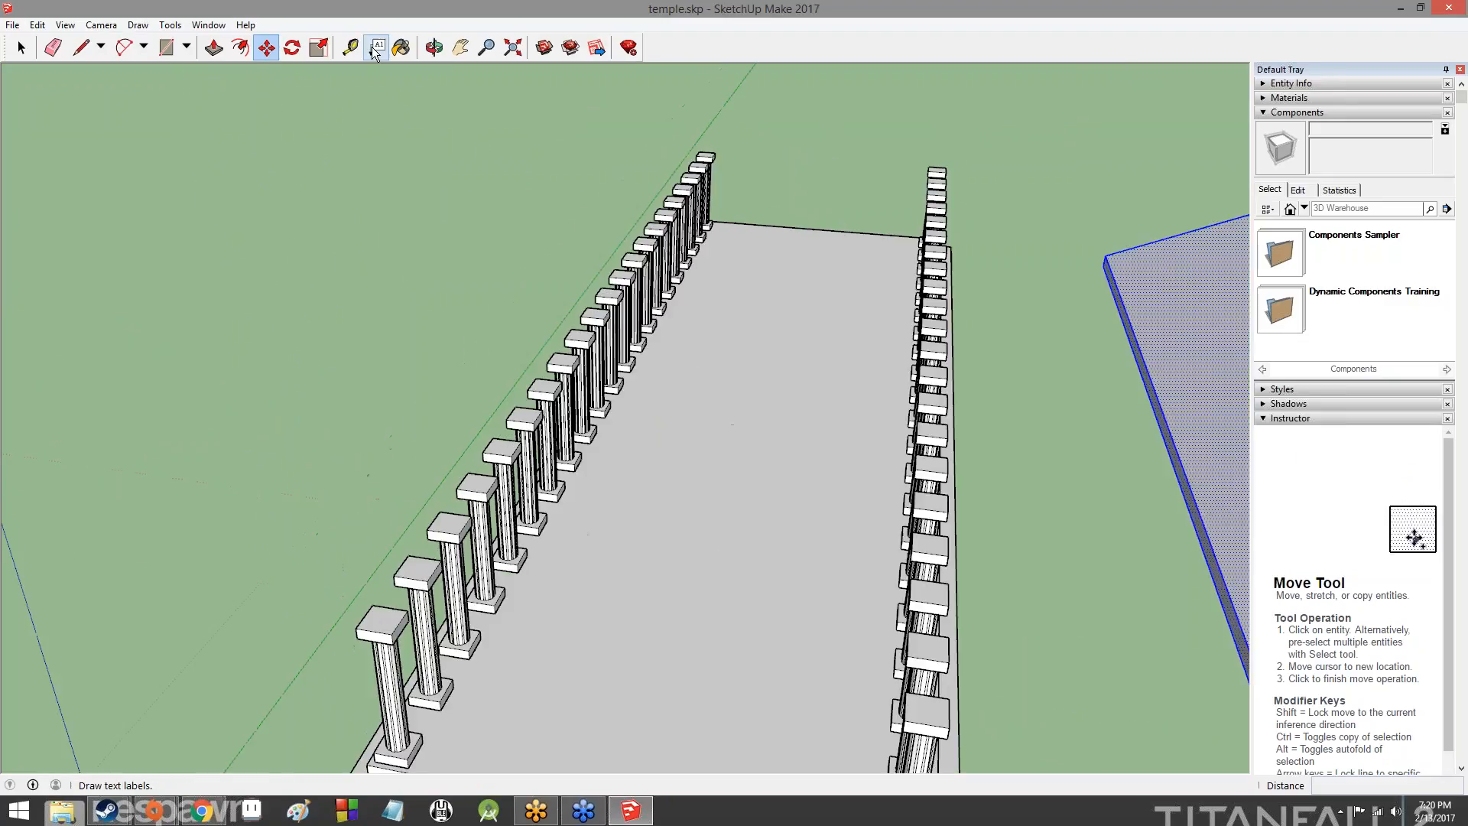
pyautogui.click(350, 47)
pyautogui.moveTo(878, 520); pyautogui.dragTo(753, 344, button='middle')
pyautogui.moveTo(758, 544); pyautogui.dragTo(688, 612, button='middle')
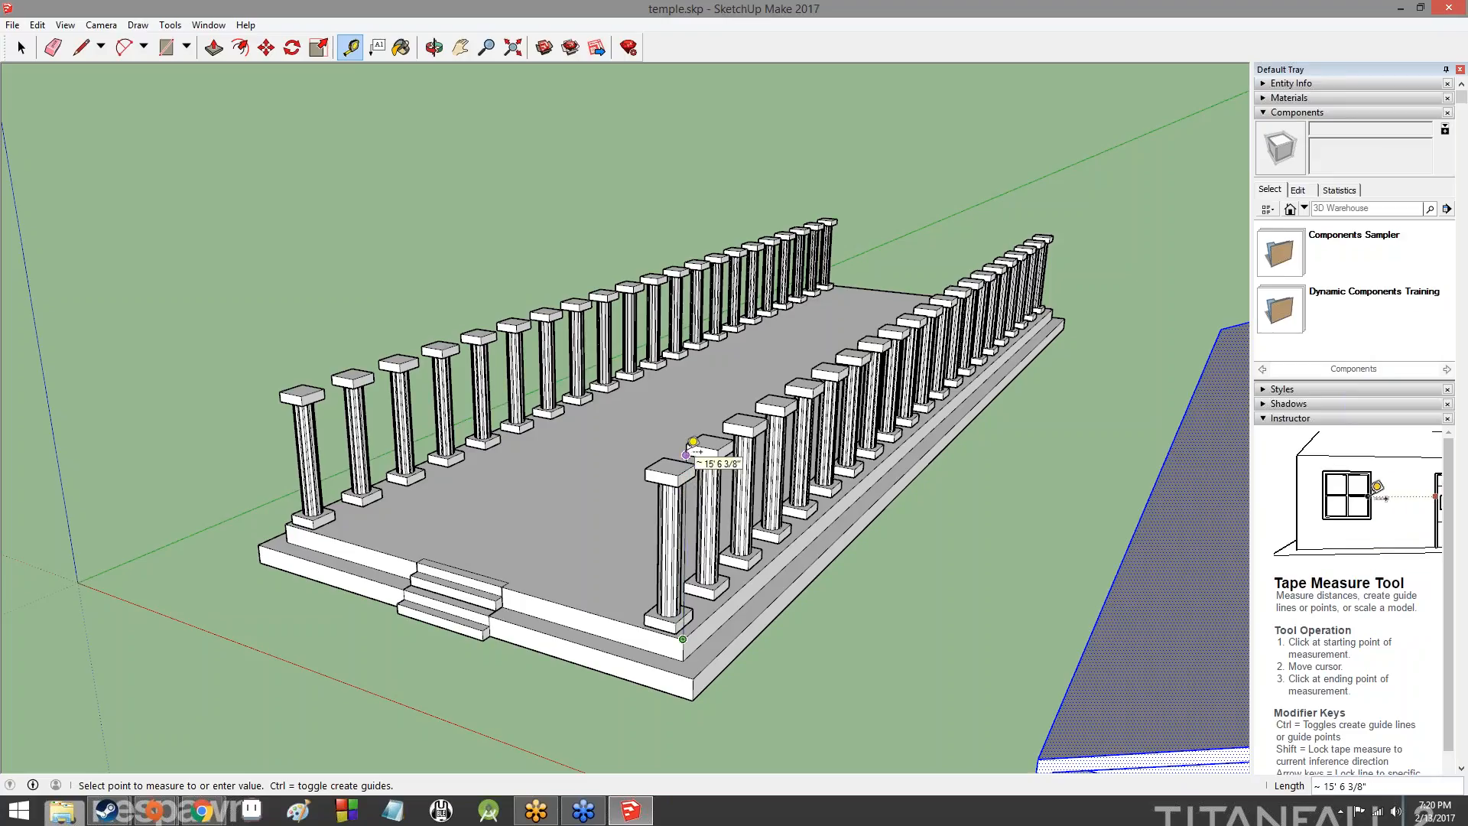
pyautogui.click(682, 447)
pyautogui.scroll(3, 682, 453)
pyautogui.scroll(3, 682, 454)
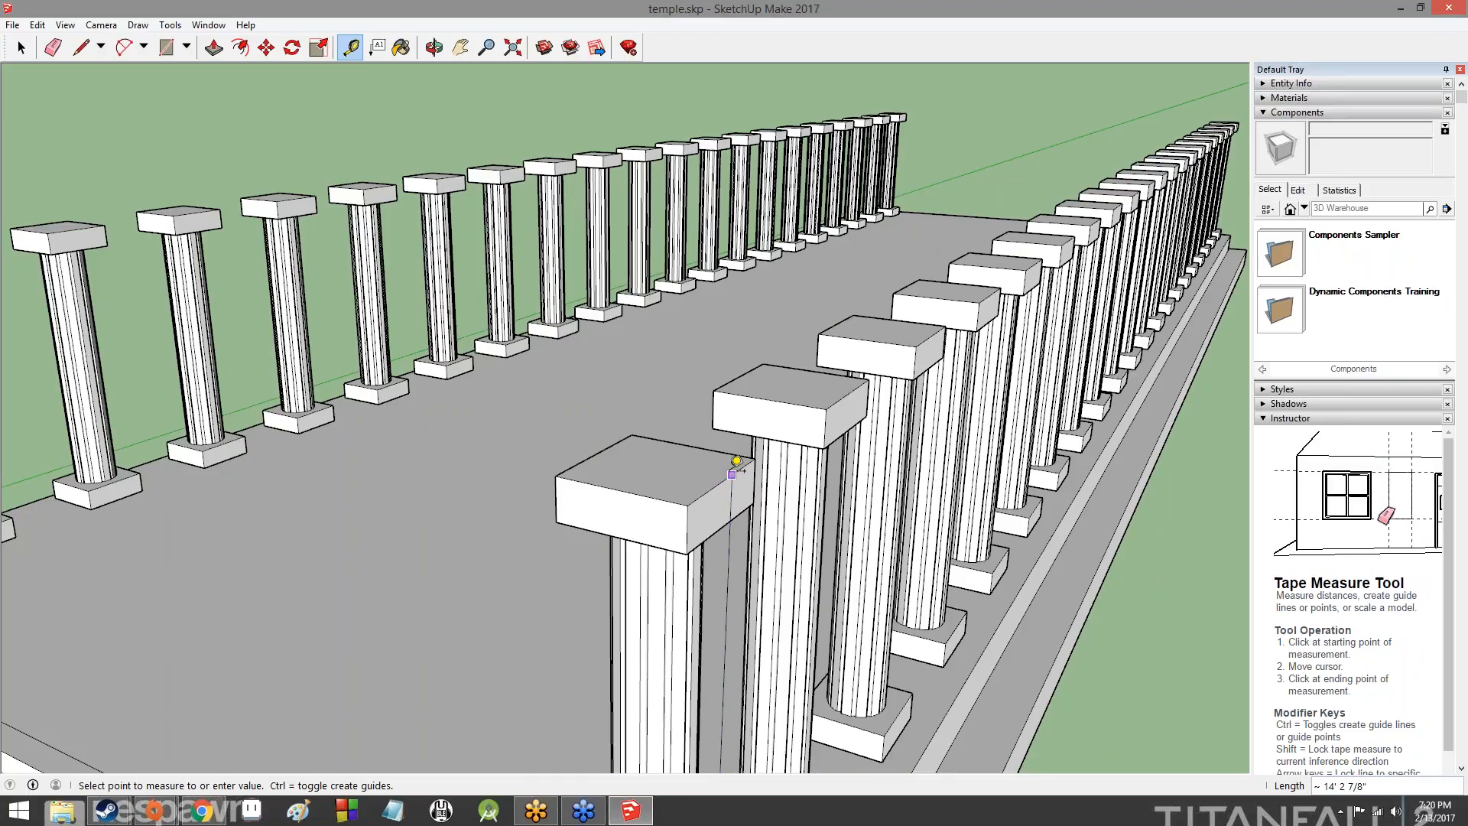
pyautogui.scroll(3, 736, 456)
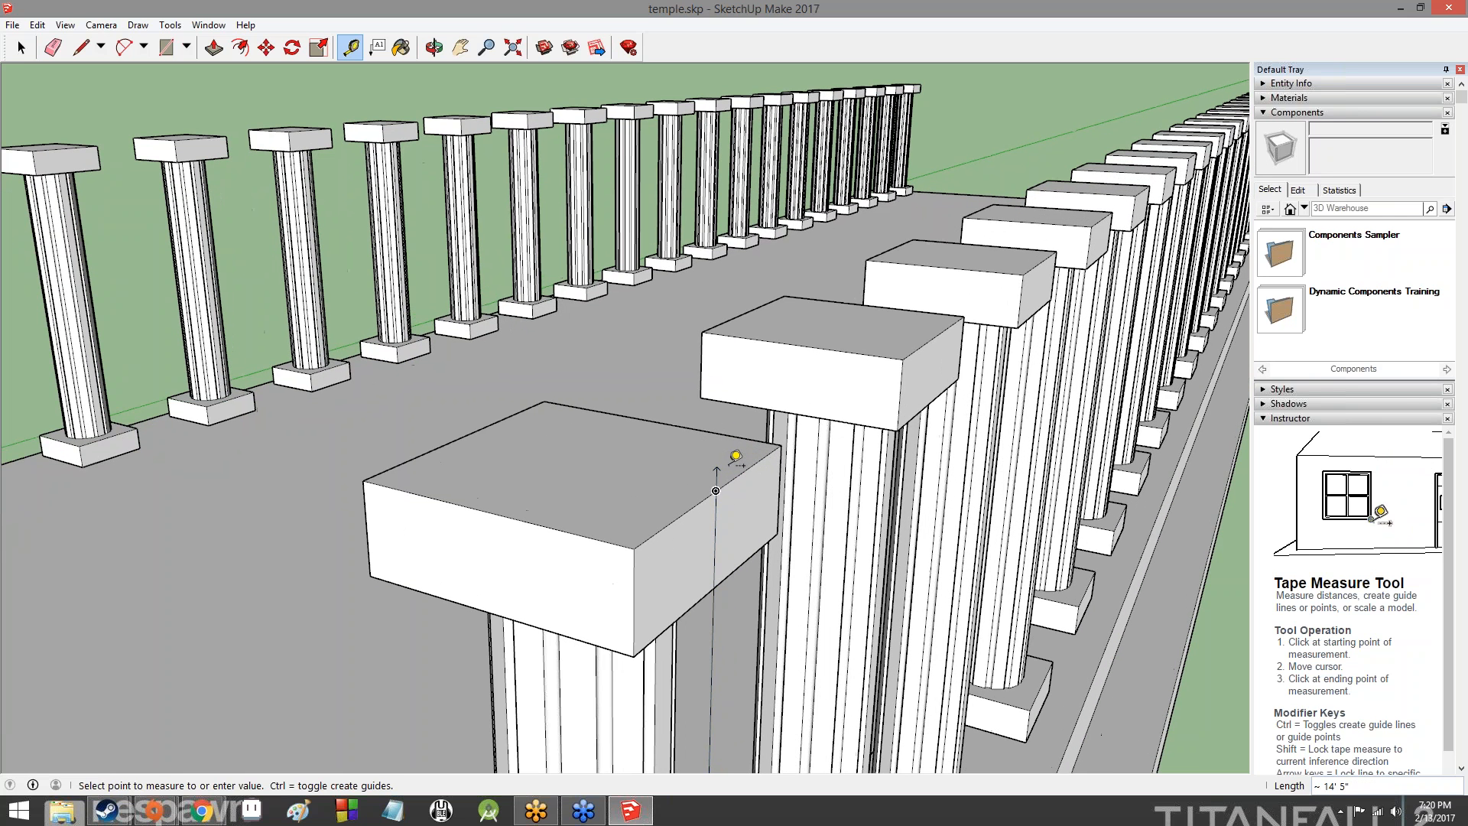
pyautogui.write("'")
pyautogui.press('Return')
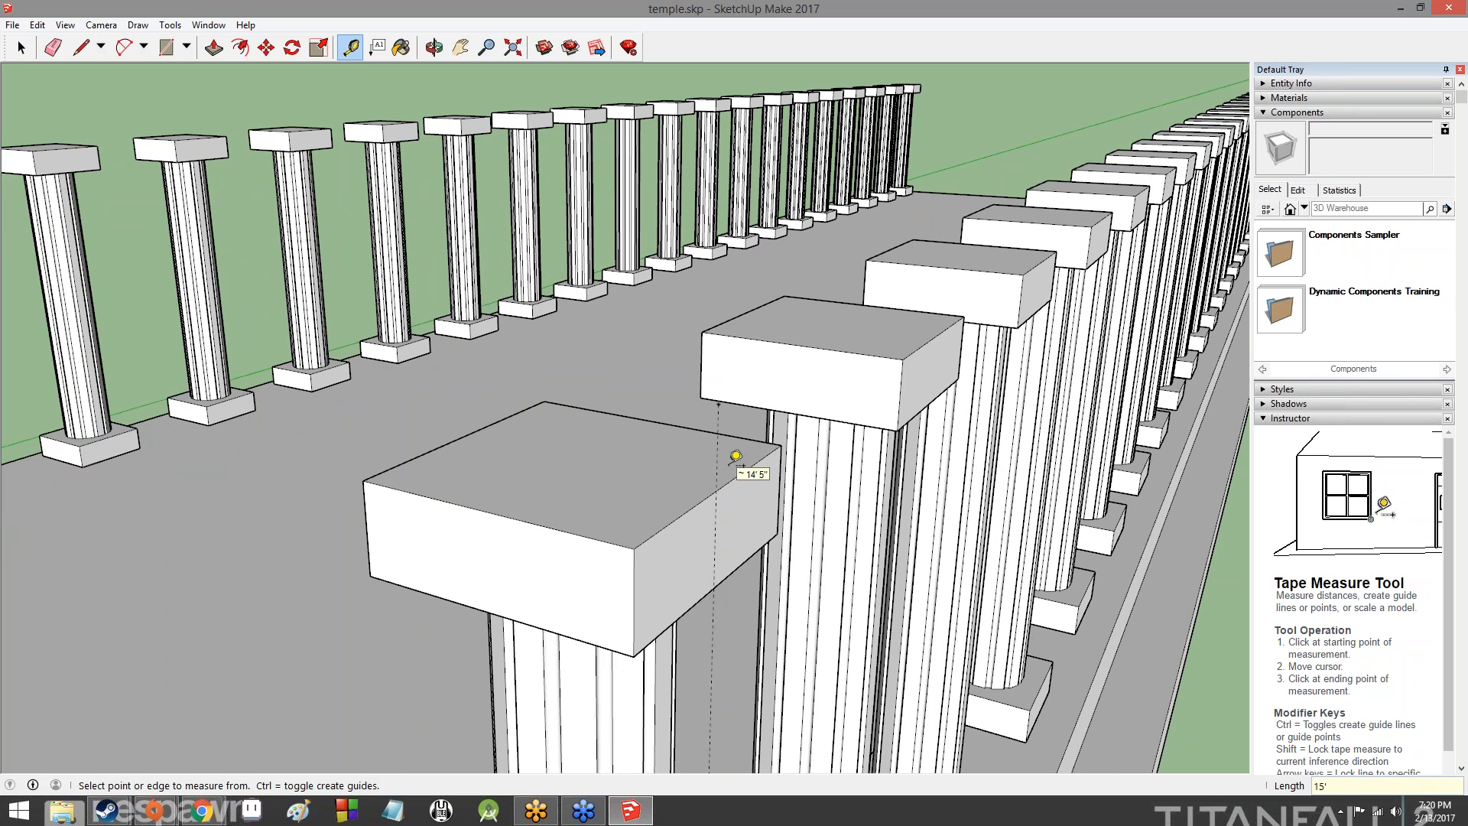
# - Retry the vertical Tape Measure guide from the platform's upper front corner with a length of 15'
pyautogui.scroll(-8, 772, 467)
pyautogui.moveTo(971, 570)
pyautogui.mouseDown(button='middle')
pyautogui.moveTo(965, 607)
pyautogui.moveTo(859, 453)
pyautogui.moveTo(841, 535)
pyautogui.moveTo(879, 543)
pyautogui.moveTo(994, 459)
pyautogui.moveTo(1076, 445)
pyautogui.moveTo(1081, 479)
pyautogui.moveTo(1055, 433)
pyautogui.moveTo(979, 566)
pyautogui.mouseUp(button='middle')
pyautogui.press('t')
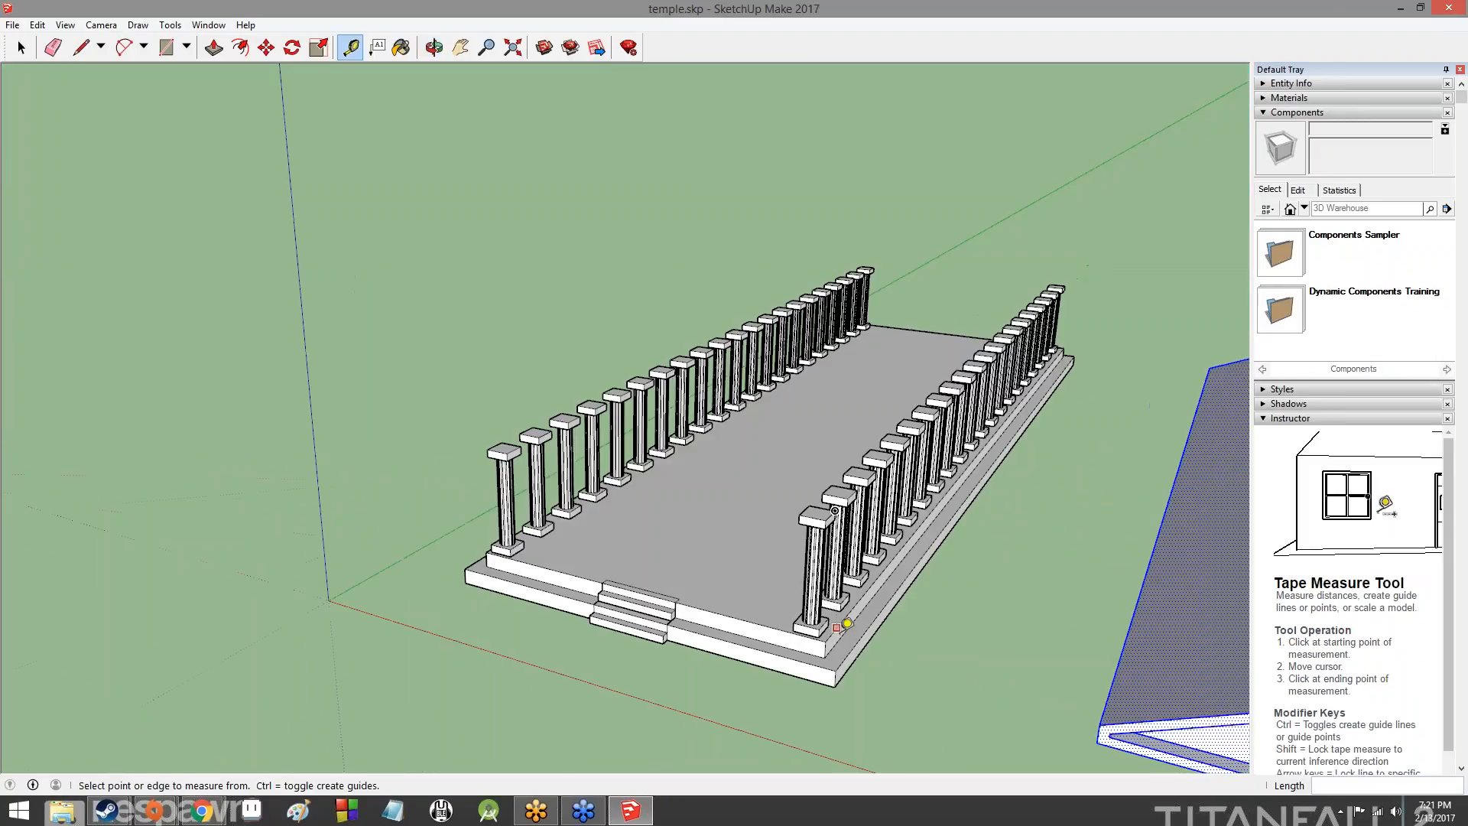
pyautogui.click(825, 640)
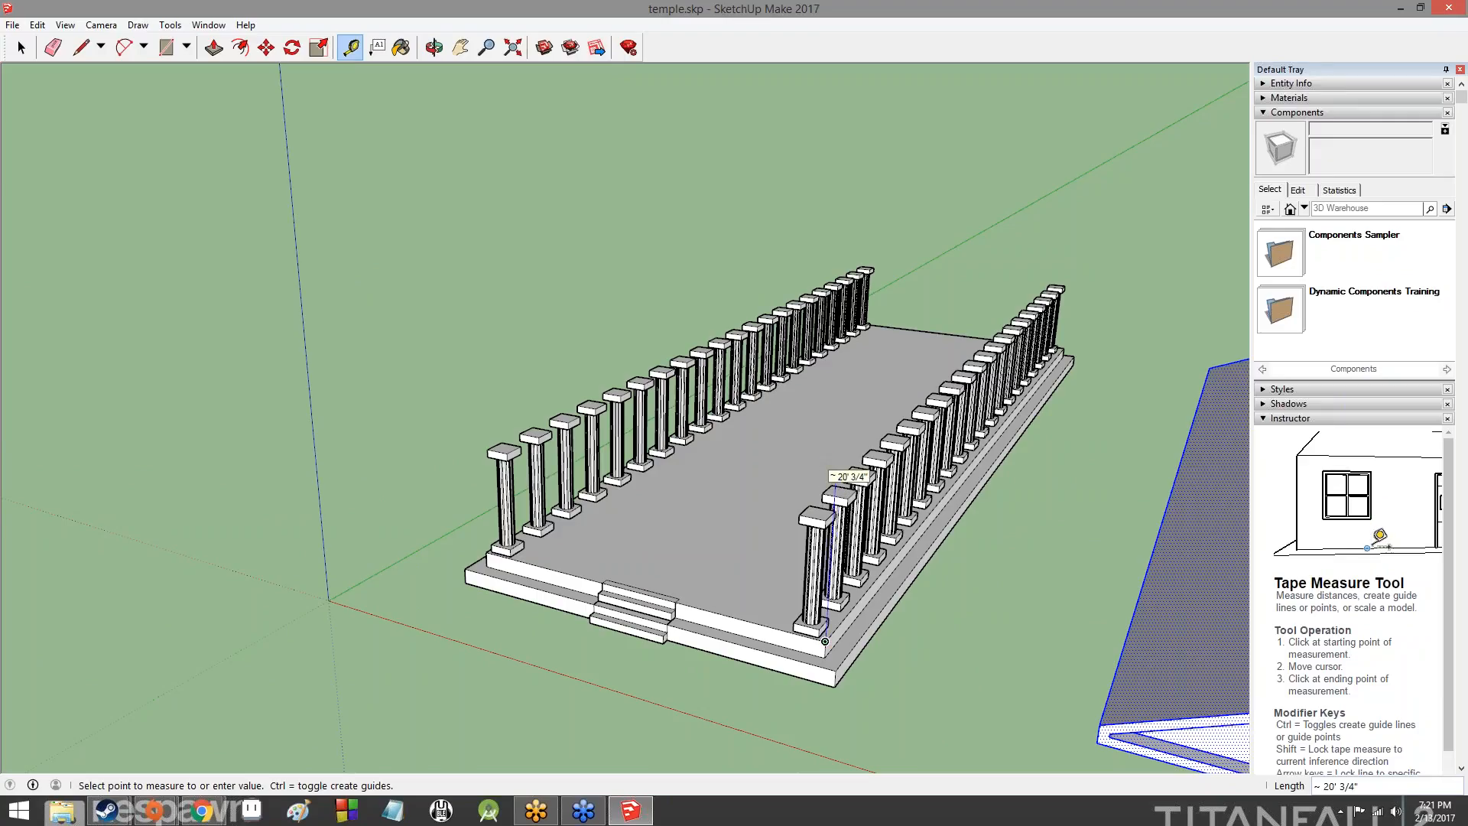
pyautogui.write("15'")
pyautogui.press('Return')
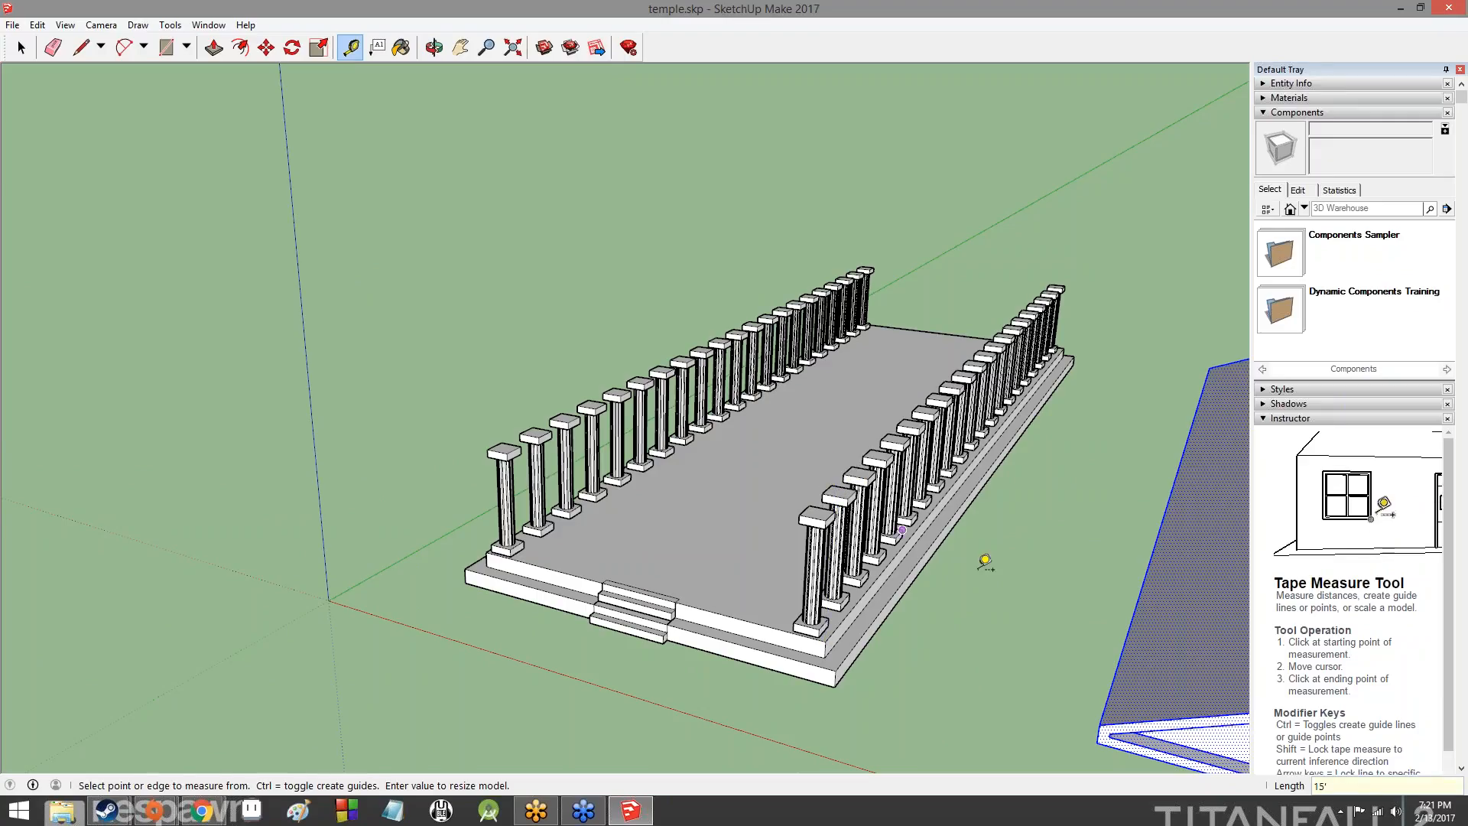
# - Try to place a vertical guide about 13' long from the platform's upper front corner with the Tape Measure
pyautogui.moveTo(917, 597); pyautogui.dragTo(994, 535, button='middle')
pyautogui.click(858, 623)
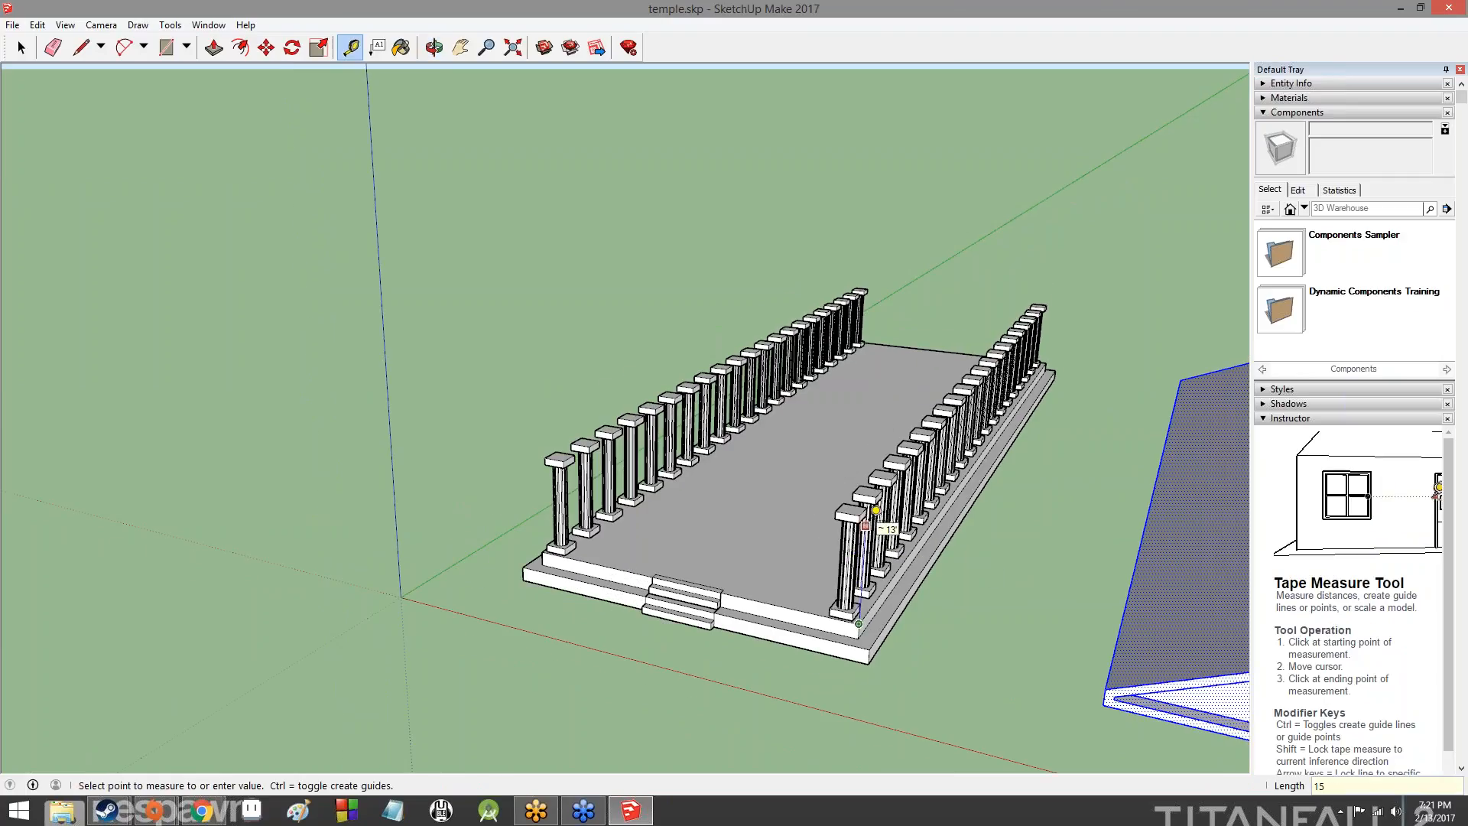
pyautogui.click(875, 510)
pyautogui.scroll(5, 876, 508)
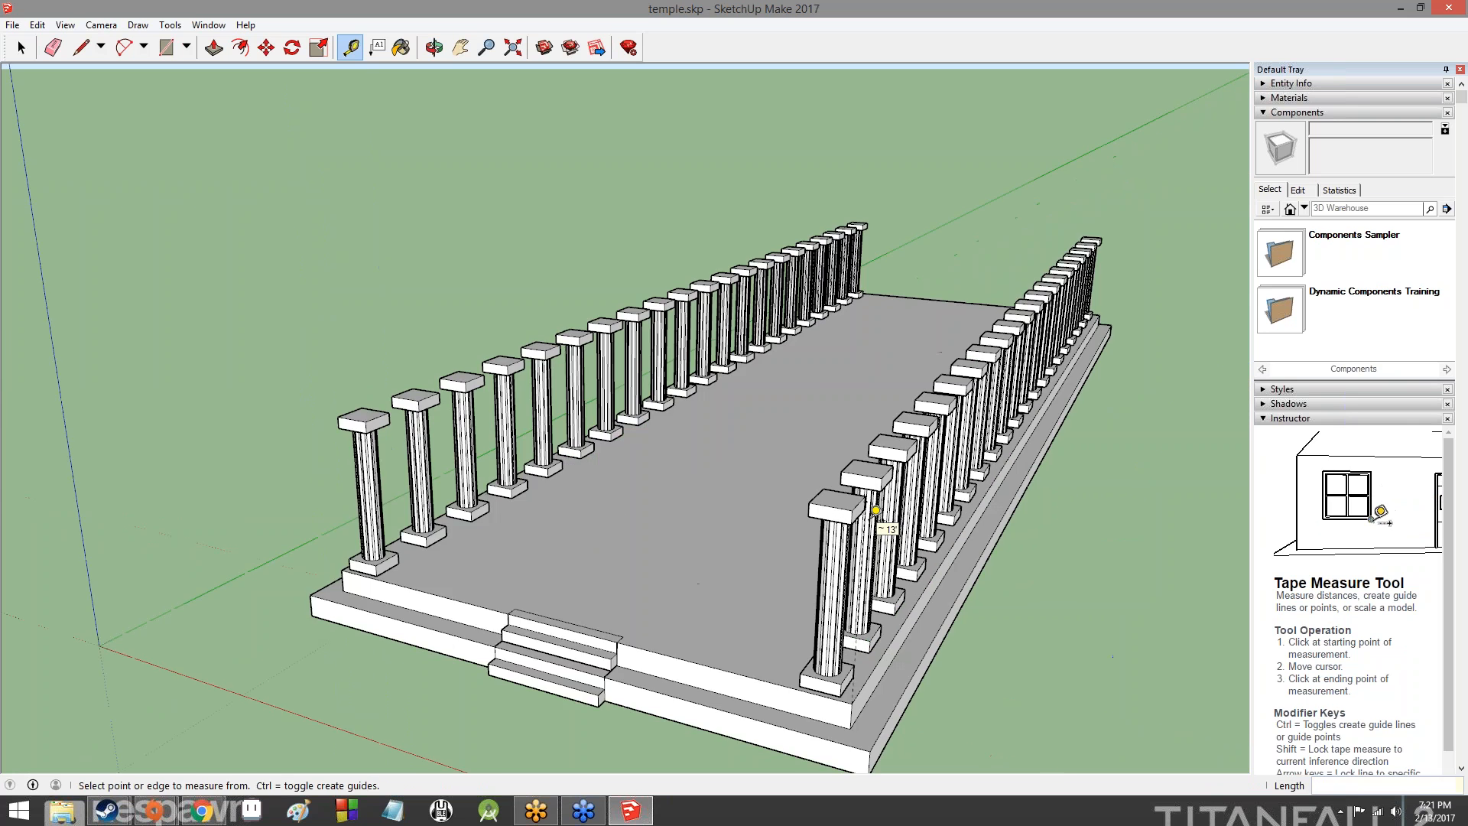
pyautogui.moveTo(891, 508); pyautogui.dragTo(933, 425, button='middle')
pyautogui.scroll(-6, 1060, 483)
pyautogui.moveTo(1060, 483); pyautogui.dragTo(828, 435, button='middle')
pyautogui.scroll(-1, 828, 436)
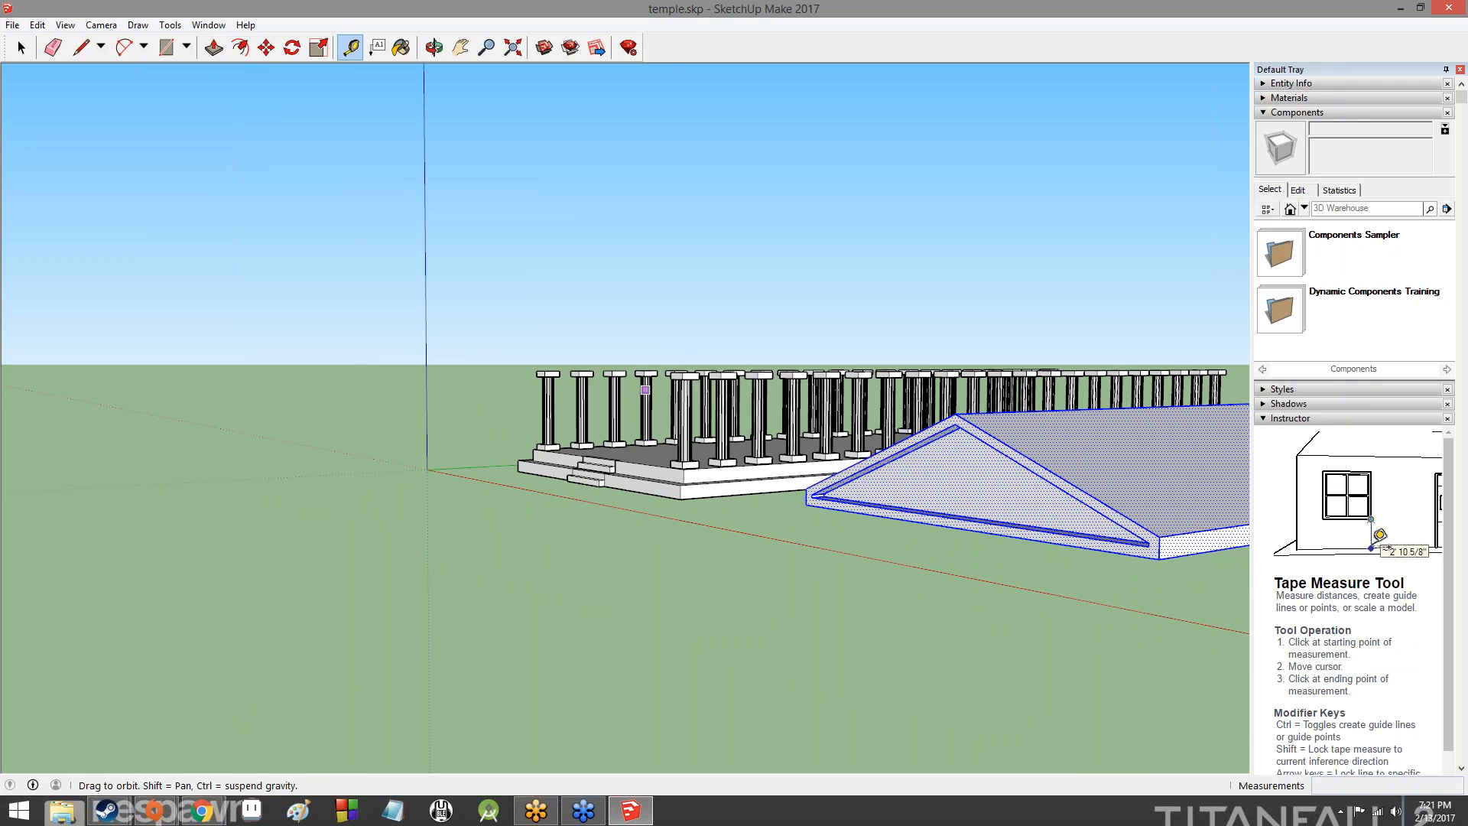
pyautogui.moveTo(649, 357); pyautogui.dragTo(747, 518, button='middle')
pyautogui.scroll(5, 813, 547)
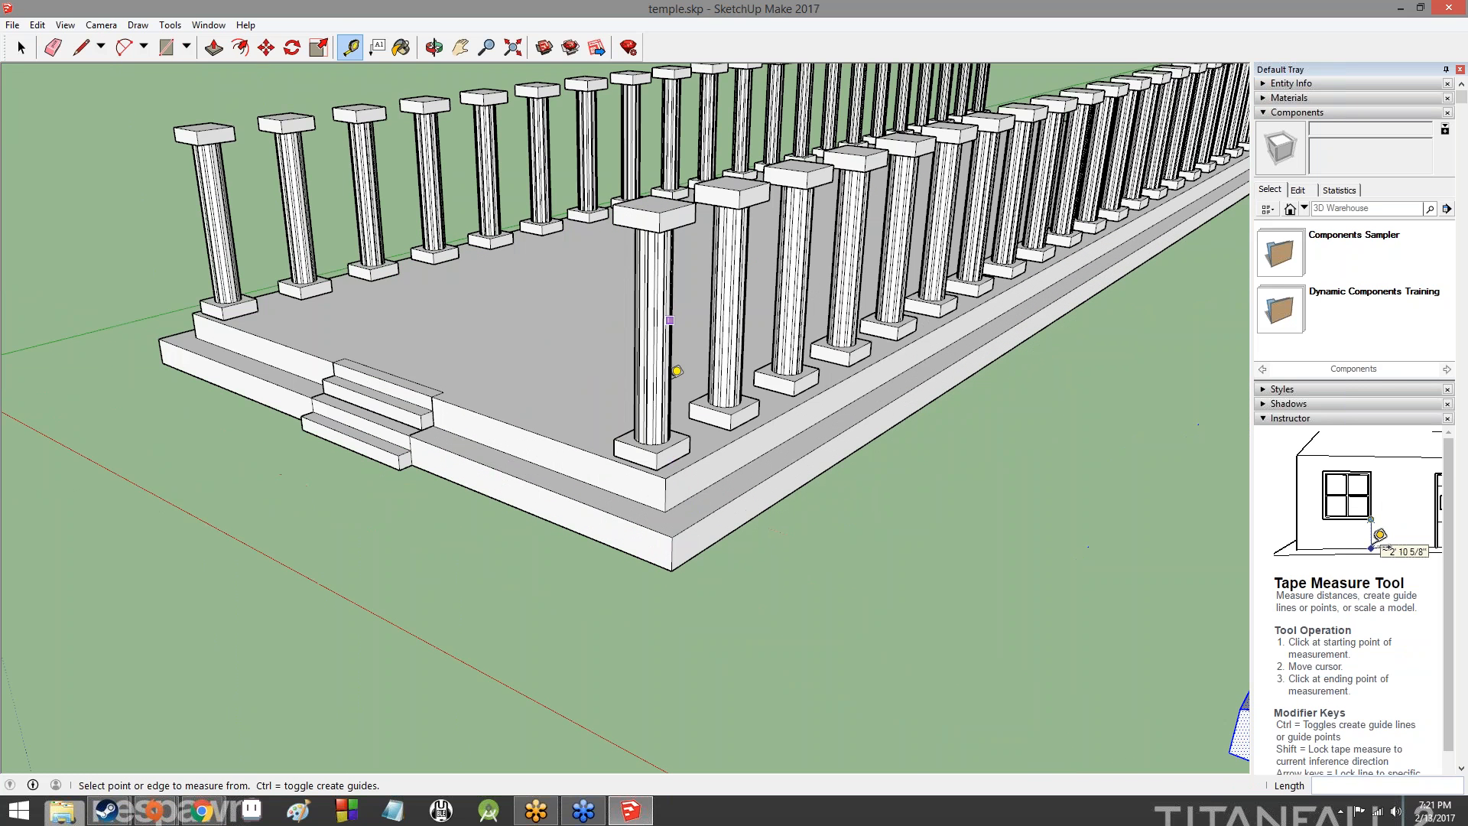
# - Place a vertical guide about 14' long from the platform's upper front corner to the height of the corner column's capital
pyautogui.click(665, 479)
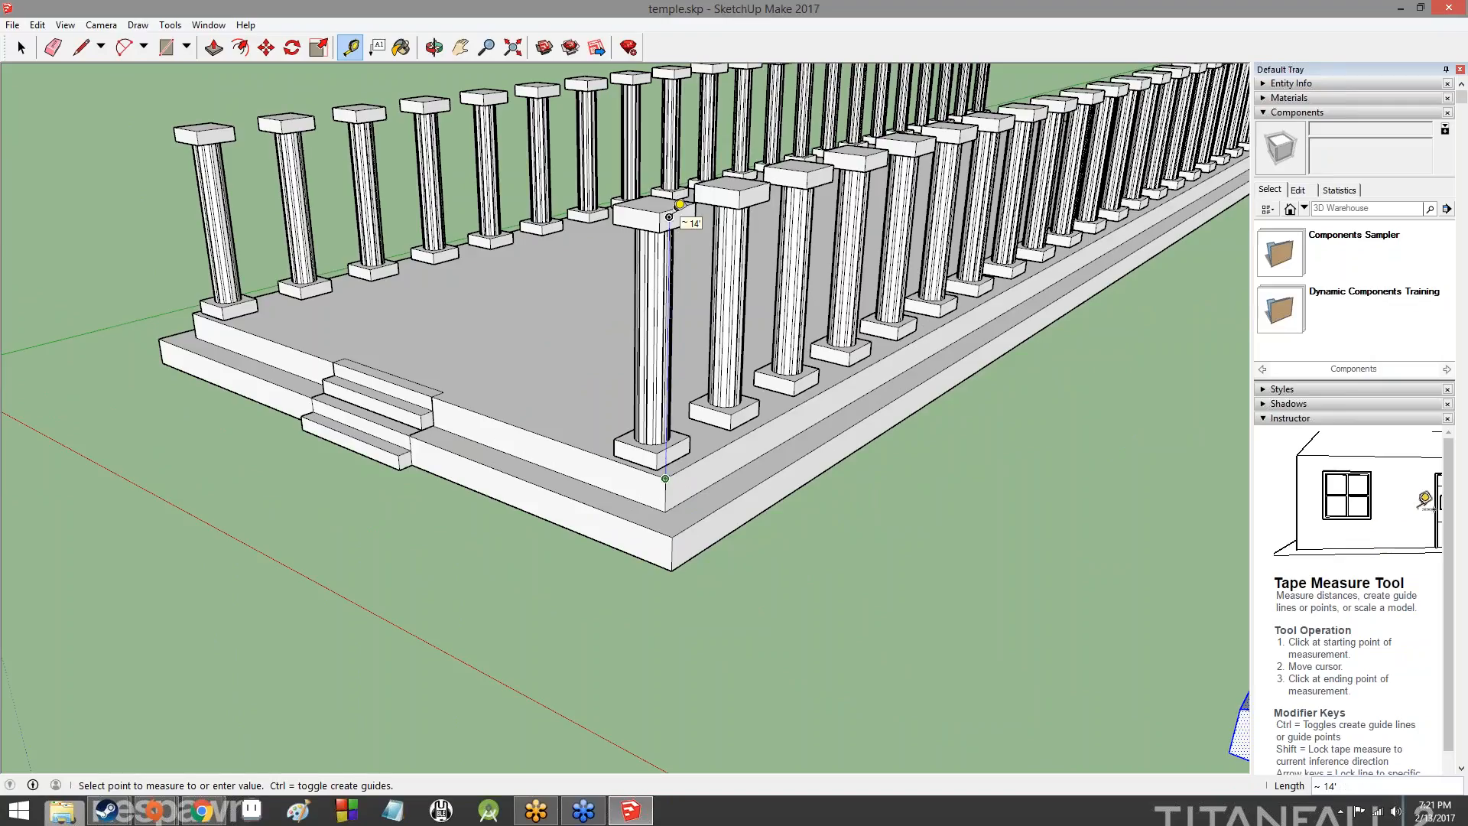
pyautogui.click(668, 216)
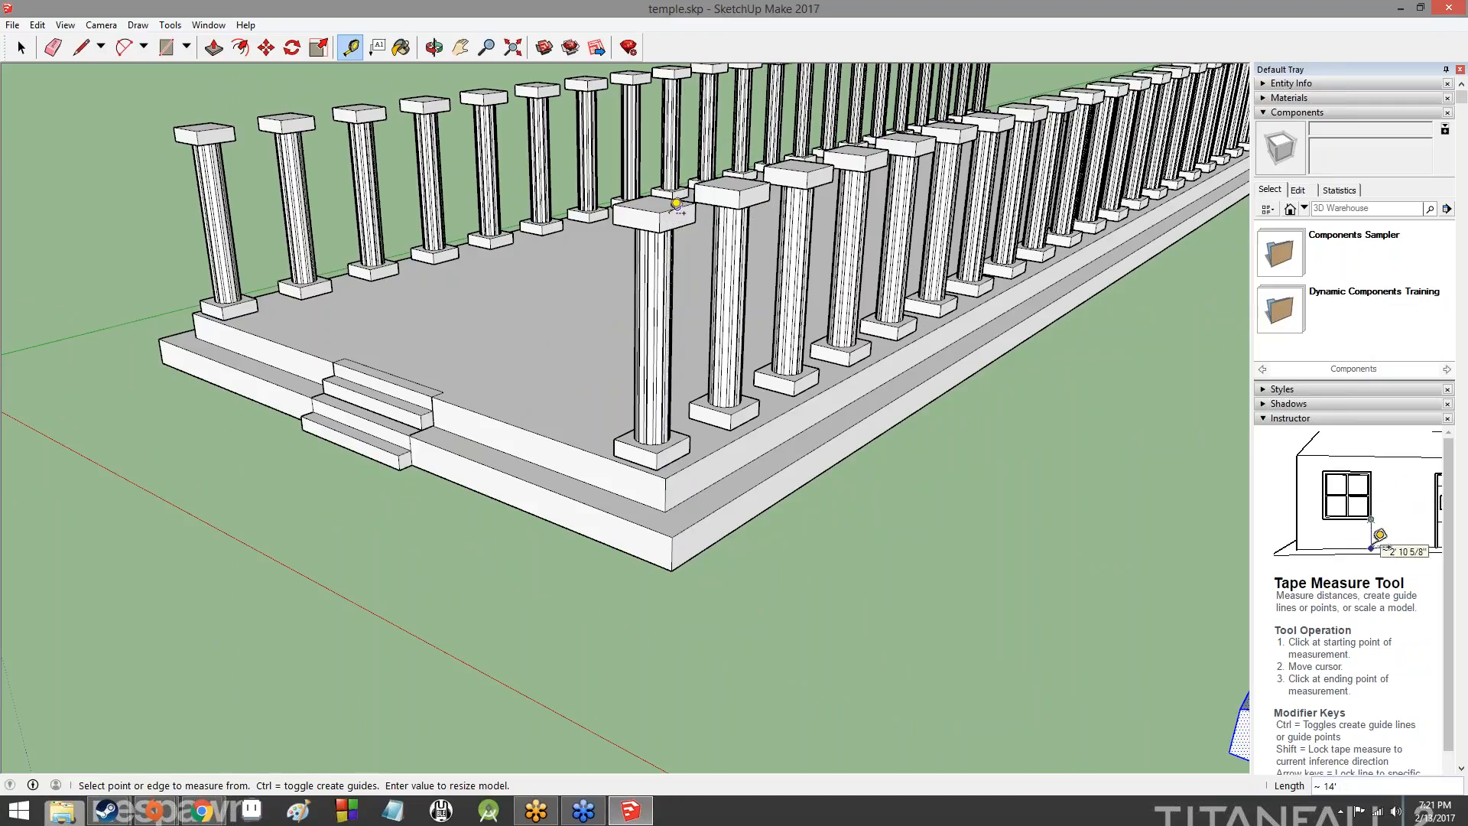
pyautogui.click(665, 478)
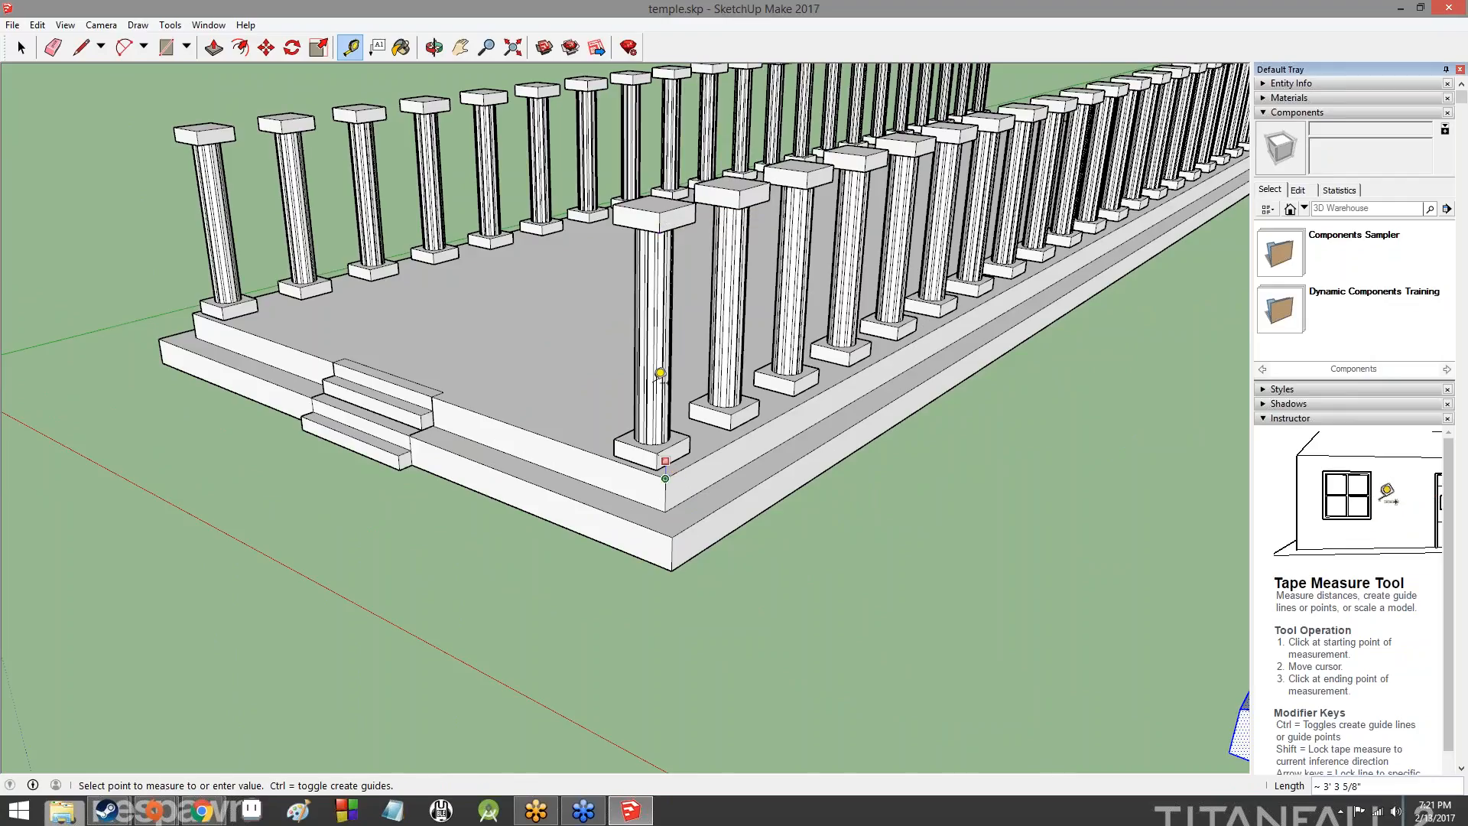
pyautogui.click(669, 216)
# - Move the entire roof by its lower front corner onto the upper end of the vertical guide, and deselect it
pyautogui.moveTo(933, 410); pyautogui.dragTo(851, 278, button='middle')
pyautogui.scroll(-4, 852, 278)
pyautogui.scroll(-2, 879, 278)
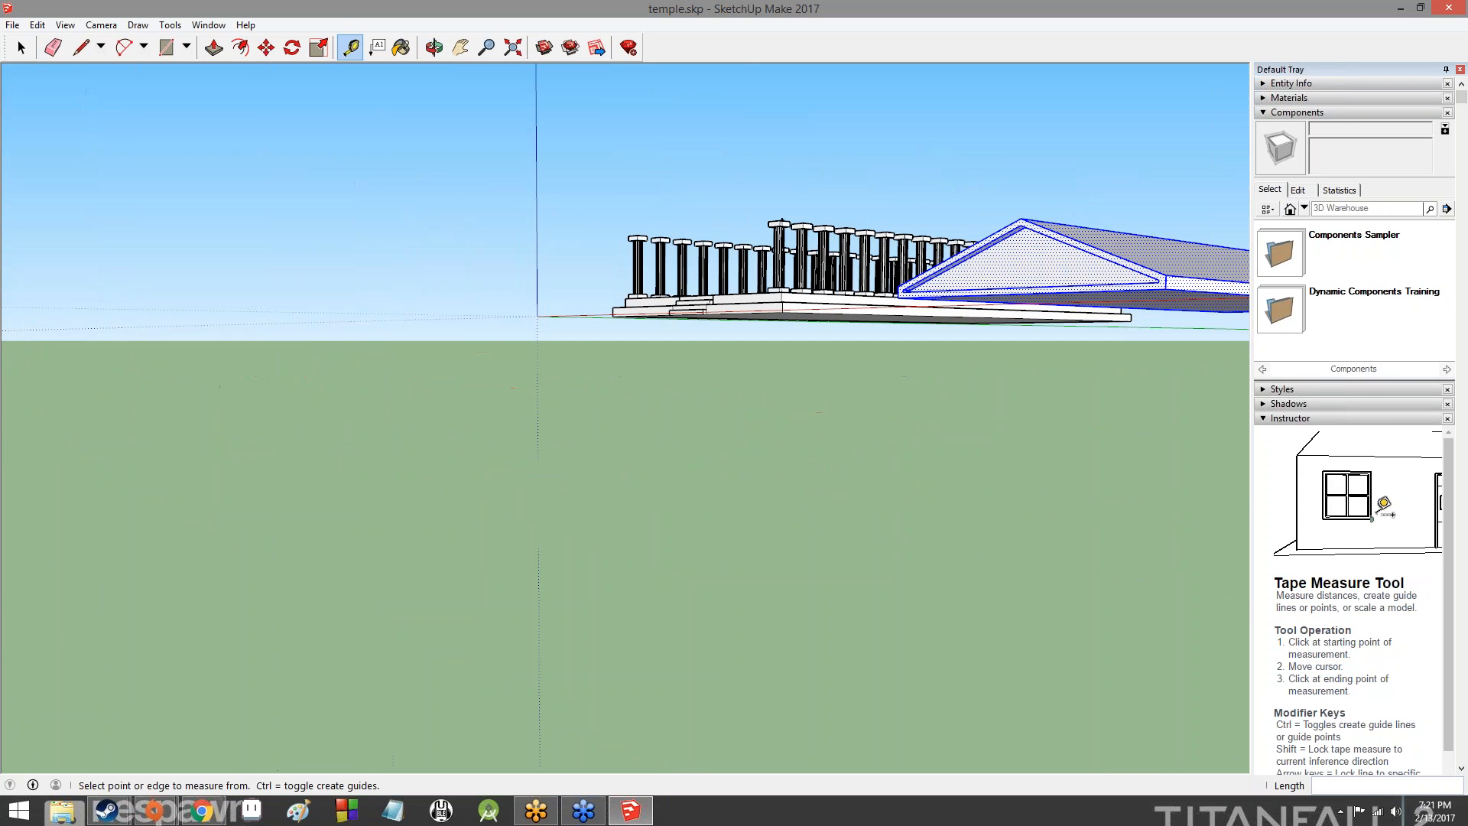
pyautogui.click(266, 47)
pyautogui.click(1168, 288)
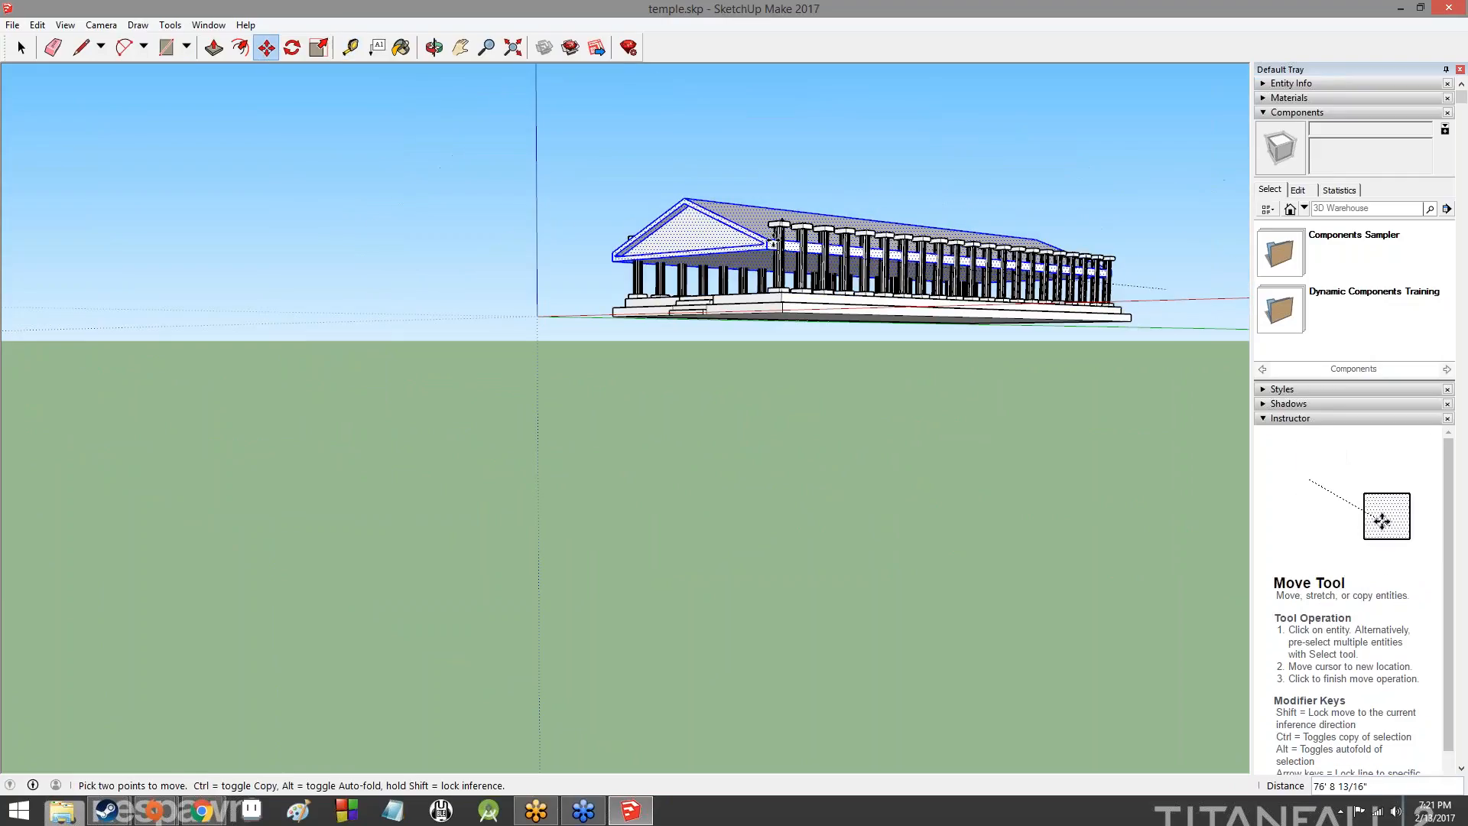
pyautogui.click(782, 219)
pyautogui.moveTo(548, 206); pyautogui.dragTo(449, 116, button='middle')
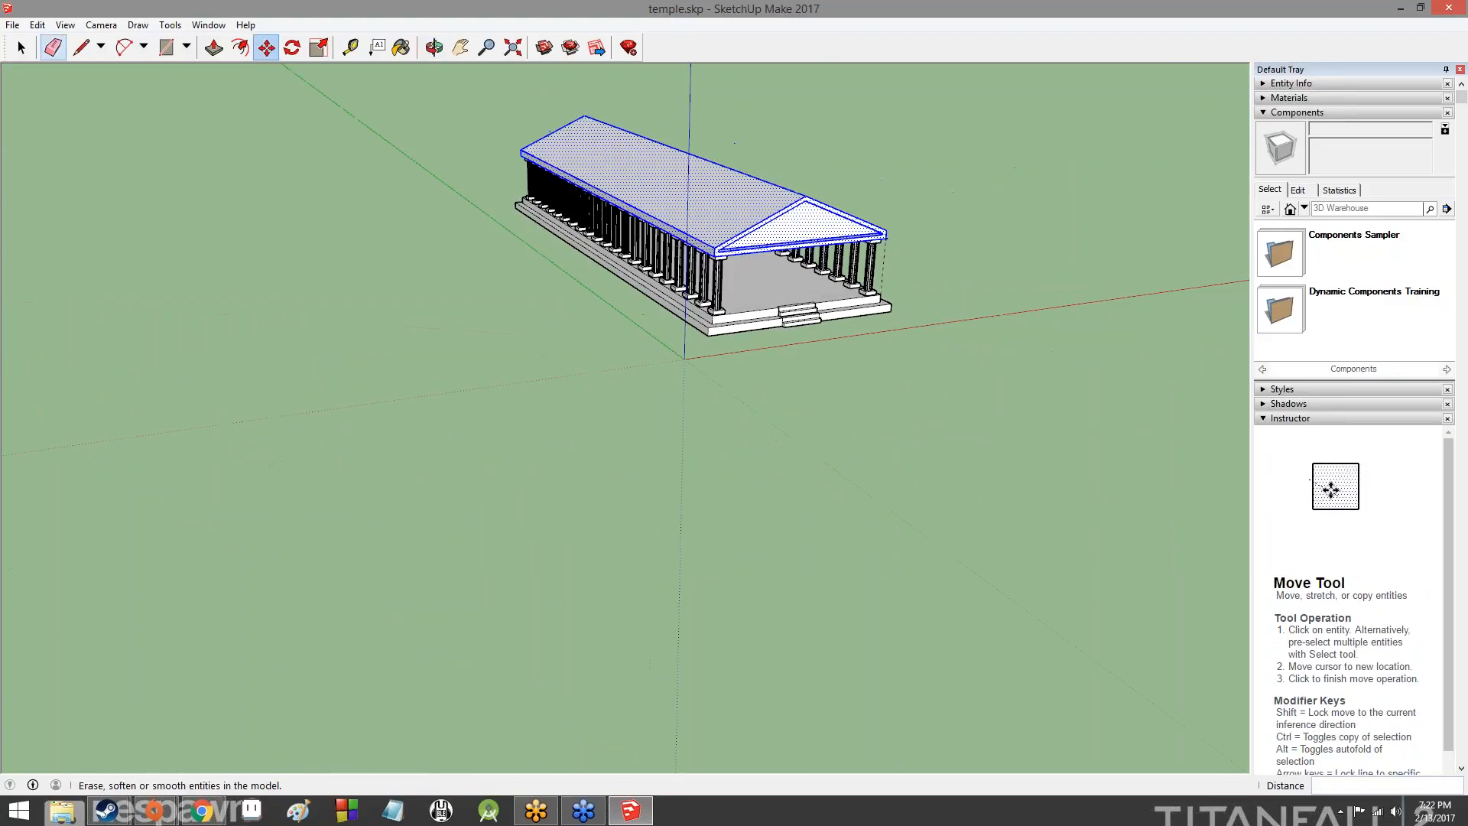
pyautogui.click(21, 48)
pyautogui.click(603, 324)
# - Examine the assembled temple from the front, rear, long sides and interior to check how the roof sits on the columns
pyautogui.moveTo(603, 324); pyautogui.dragTo(688, 252, button='middle')
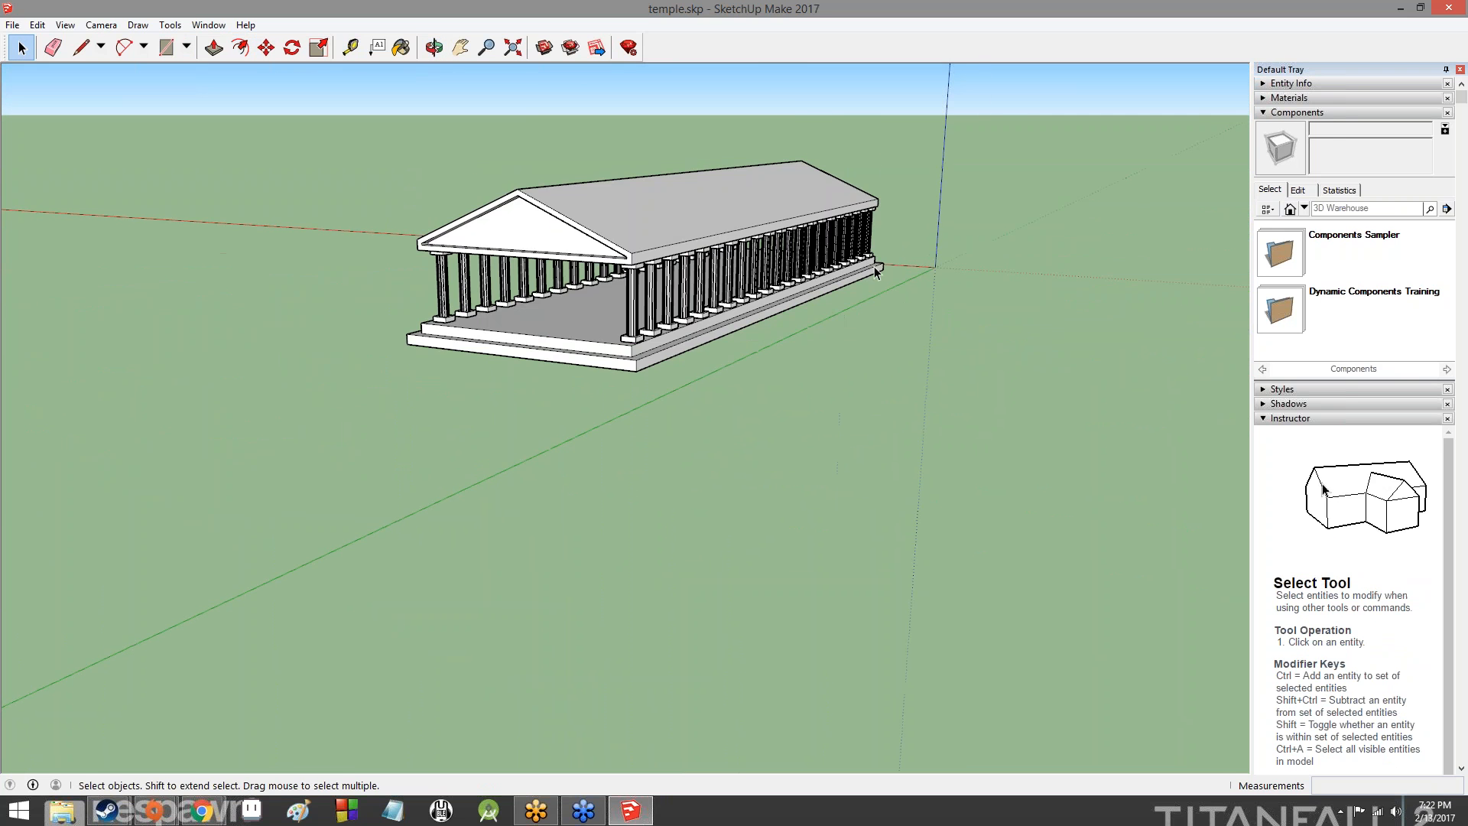
pyautogui.scroll(6, 878, 253)
pyautogui.moveTo(956, 178); pyautogui.dragTo(686, 207, button='middle')
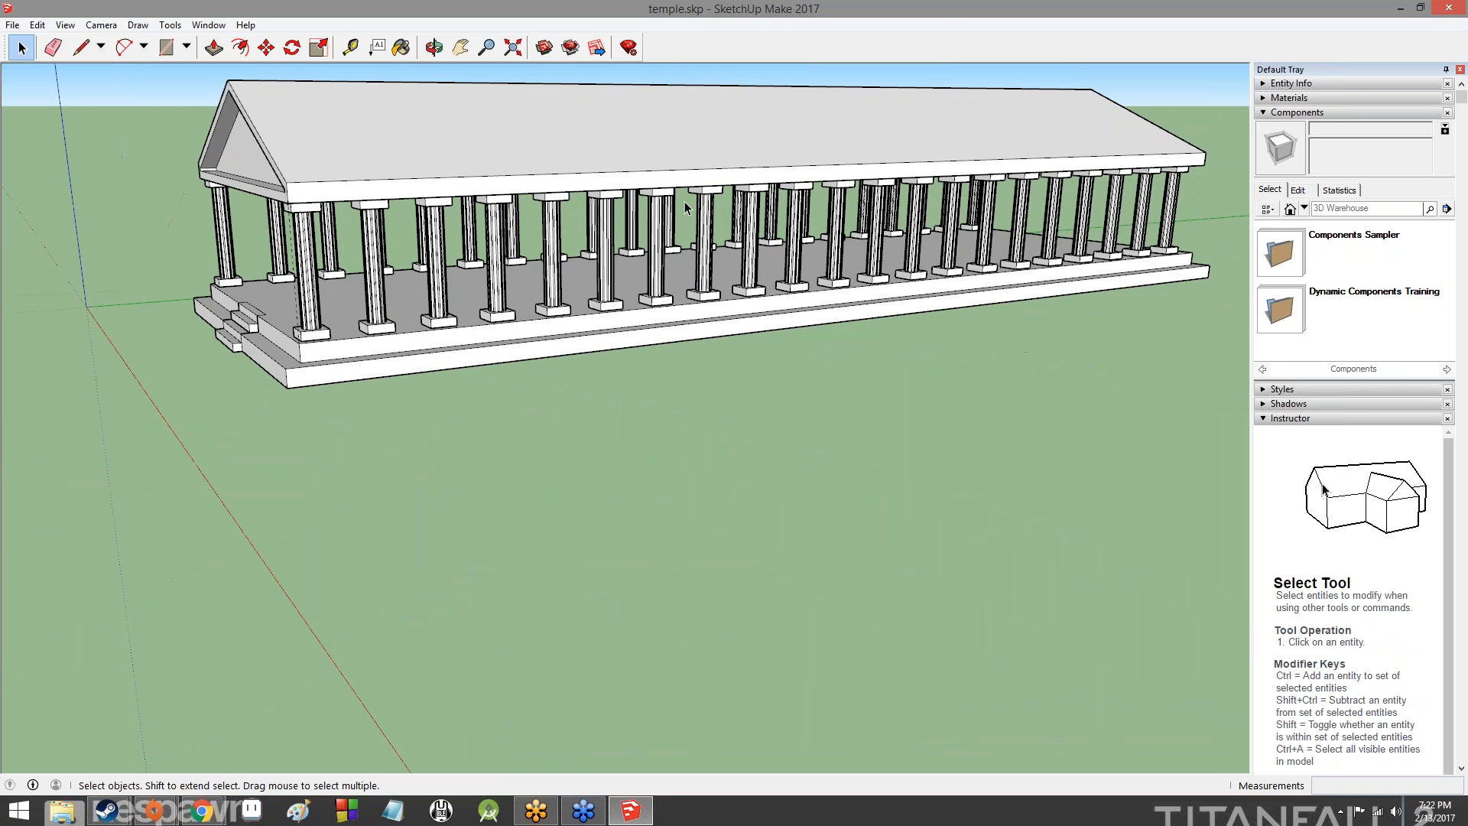
pyautogui.moveTo(498, 213); pyautogui.dragTo(387, 167, button='middle')
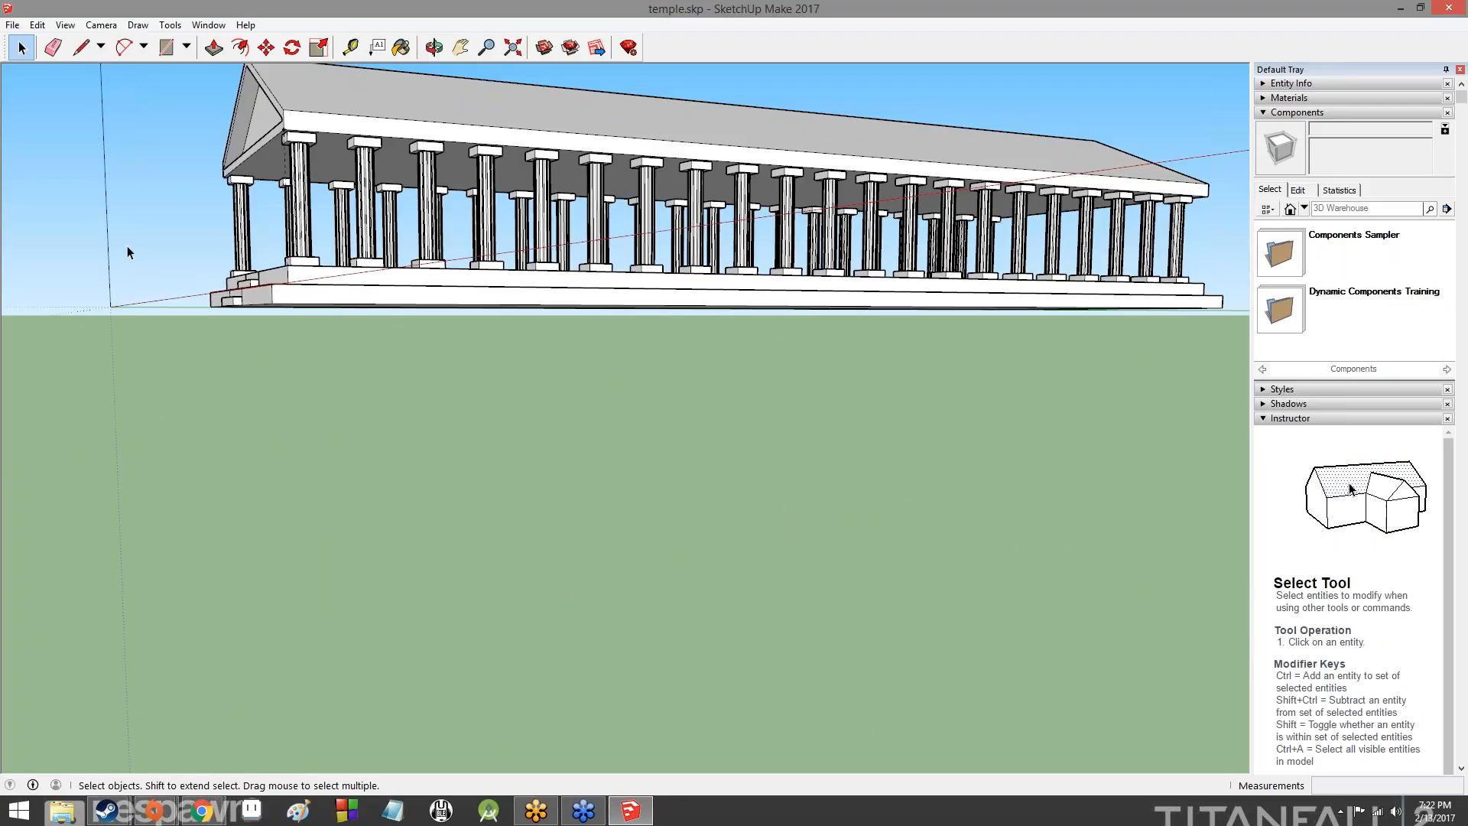
pyautogui.moveTo(113, 261); pyautogui.dragTo(516, 283, button='middle')
pyautogui.scroll(6, 523, 281)
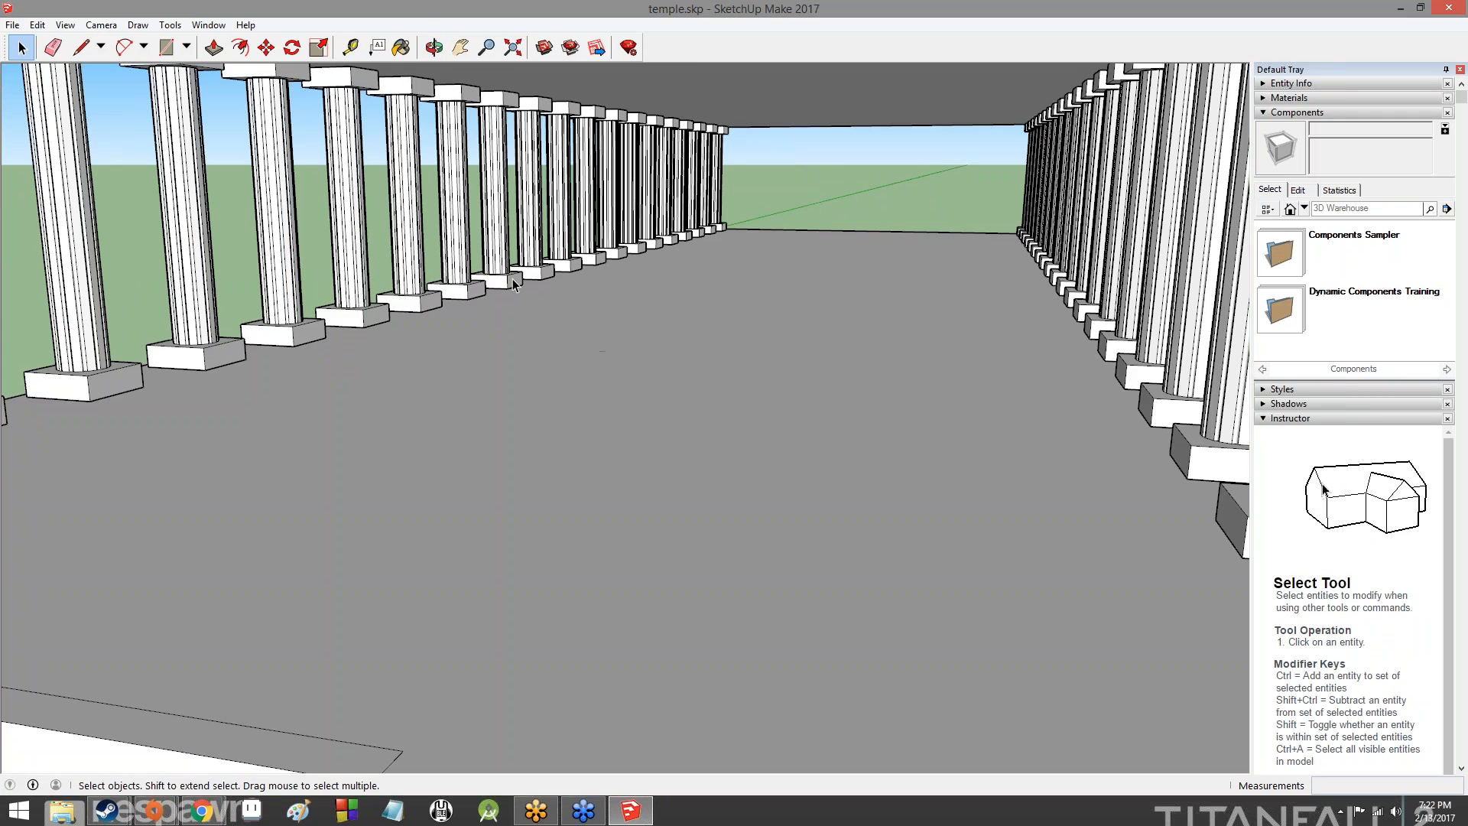
pyautogui.scroll(-10, 522, 281)
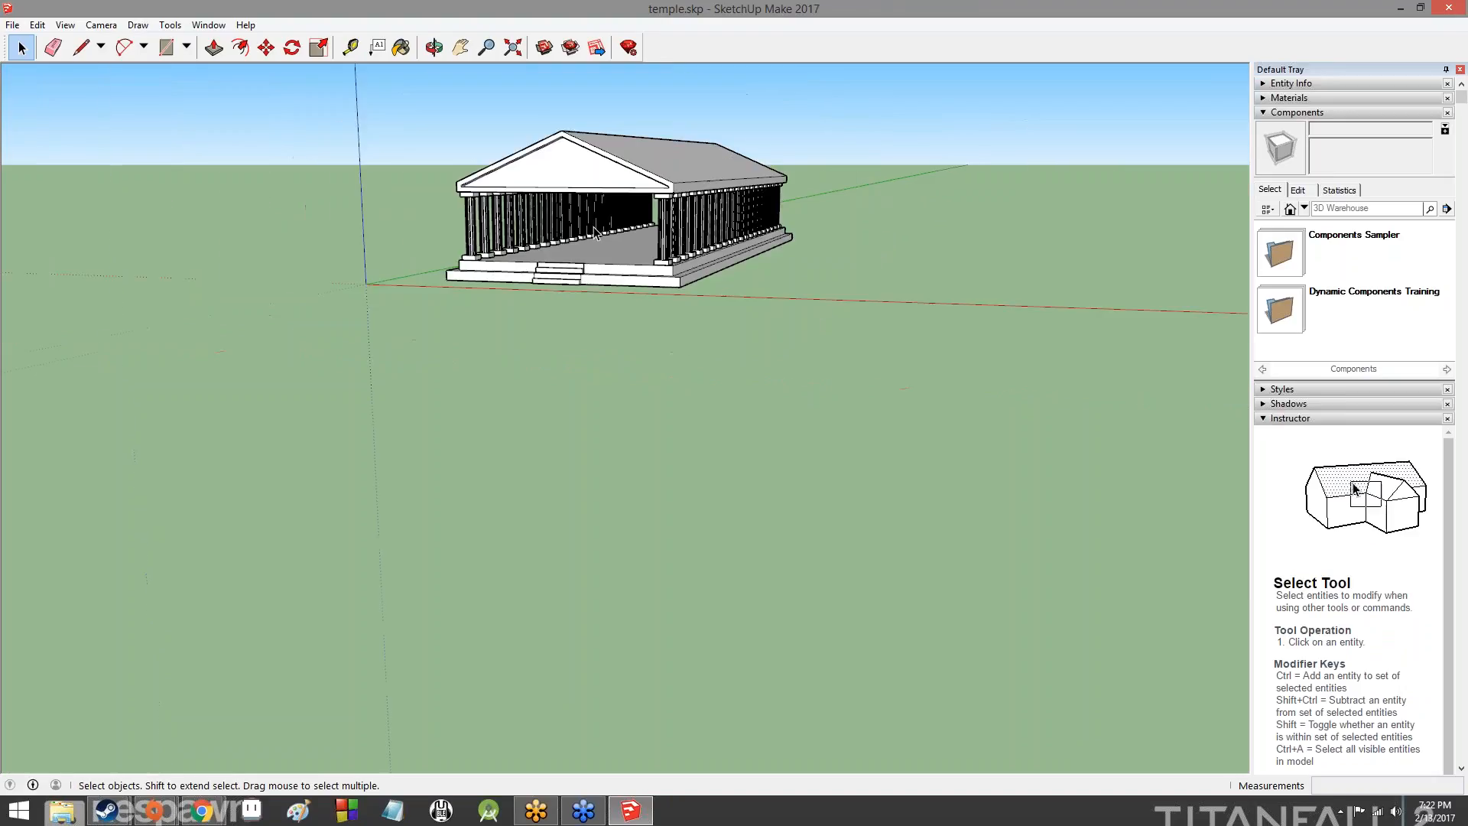
pyautogui.scroll(-3, 614, 216)
pyautogui.scroll(8, 666, 218)
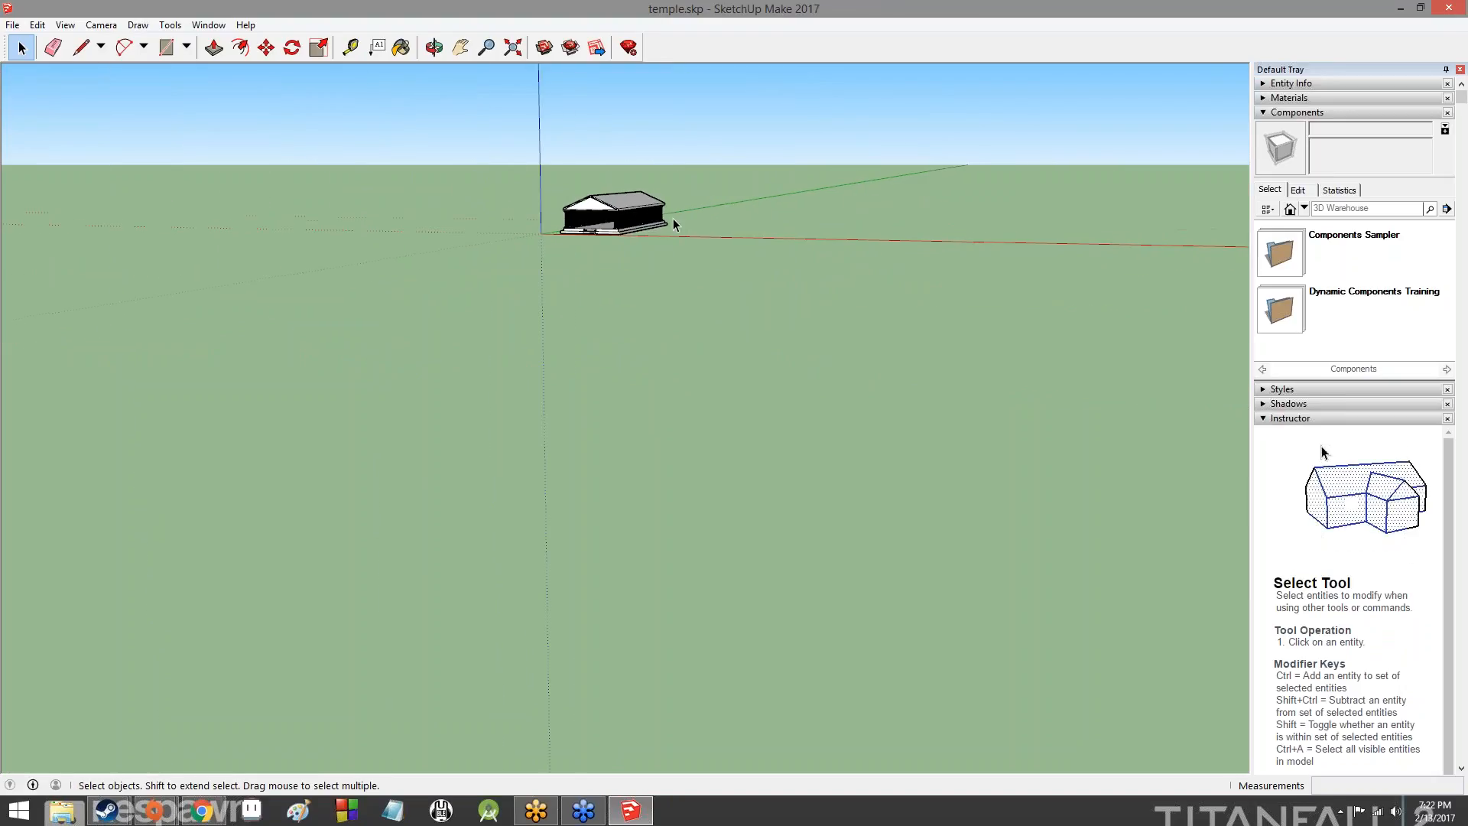
pyautogui.scroll(-2, 176, 127)
pyautogui.scroll(3, 176, 126)
pyautogui.scroll(-4, 176, 126)
pyautogui.scroll(10, 176, 126)
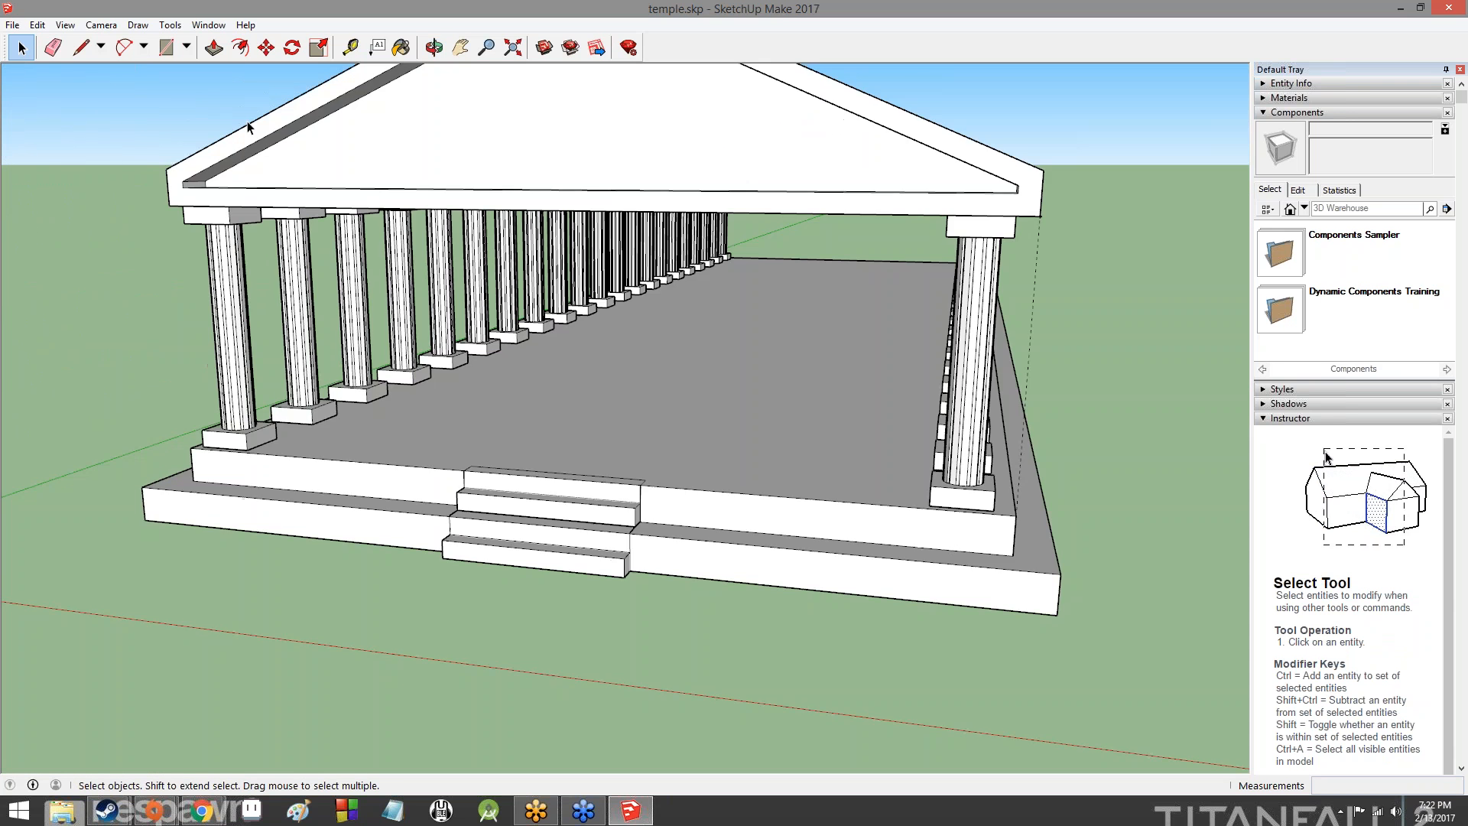
pyautogui.scroll(-8, 321, 139)
pyautogui.moveTo(352, 147); pyautogui.dragTo(795, 153, button='middle')
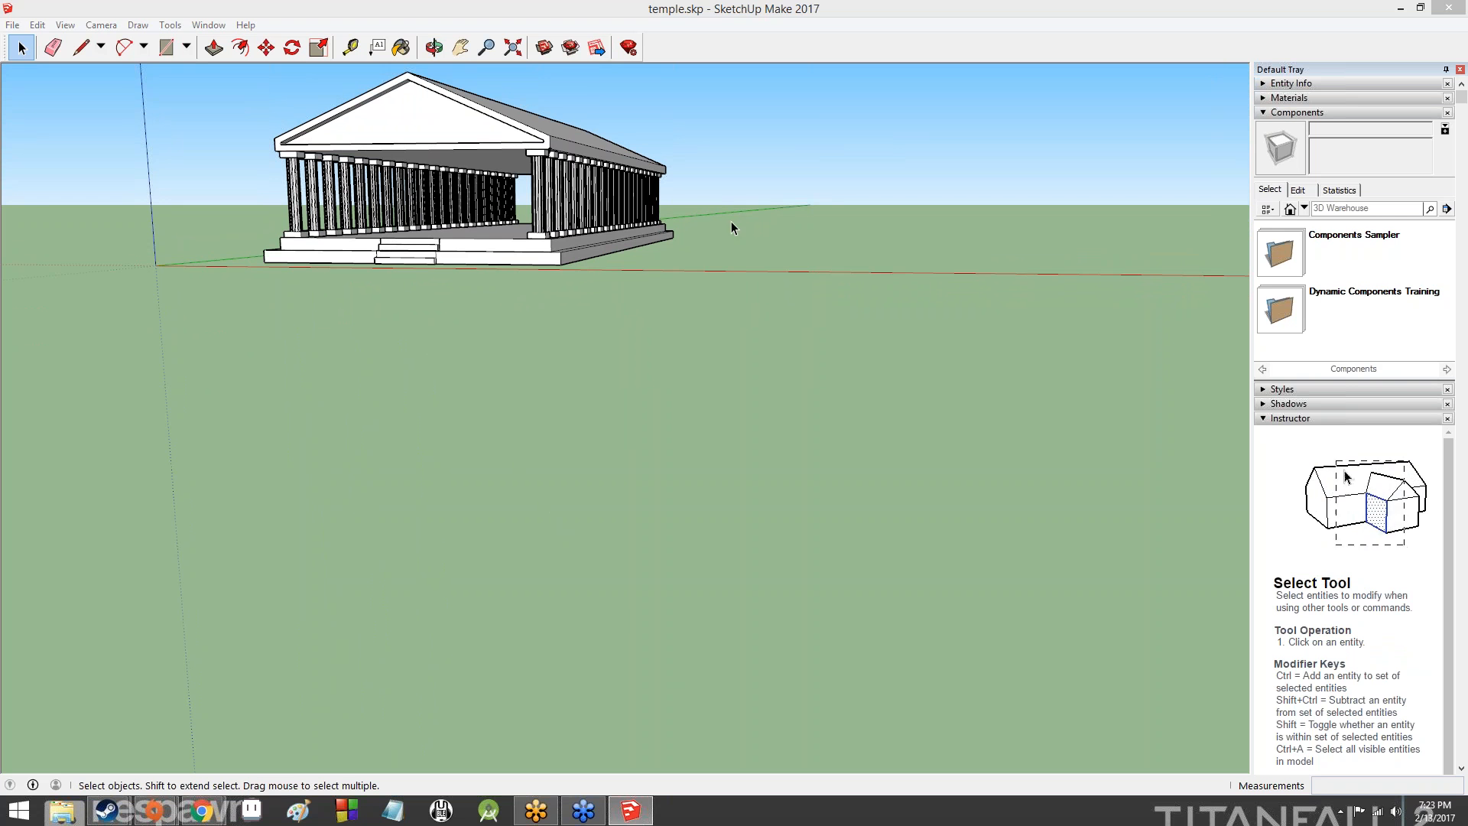
pyautogui.moveTo(803, 239)
pyautogui.mouseDown(button='middle')
pyautogui.moveTo(757, 285)
pyautogui.moveTo(725, 362)
pyautogui.moveTo(961, 255)
pyautogui.mouseUp(button='middle')
pyautogui.moveTo(961, 256); pyautogui.dragTo(1434, 531)
pyautogui.press('space')
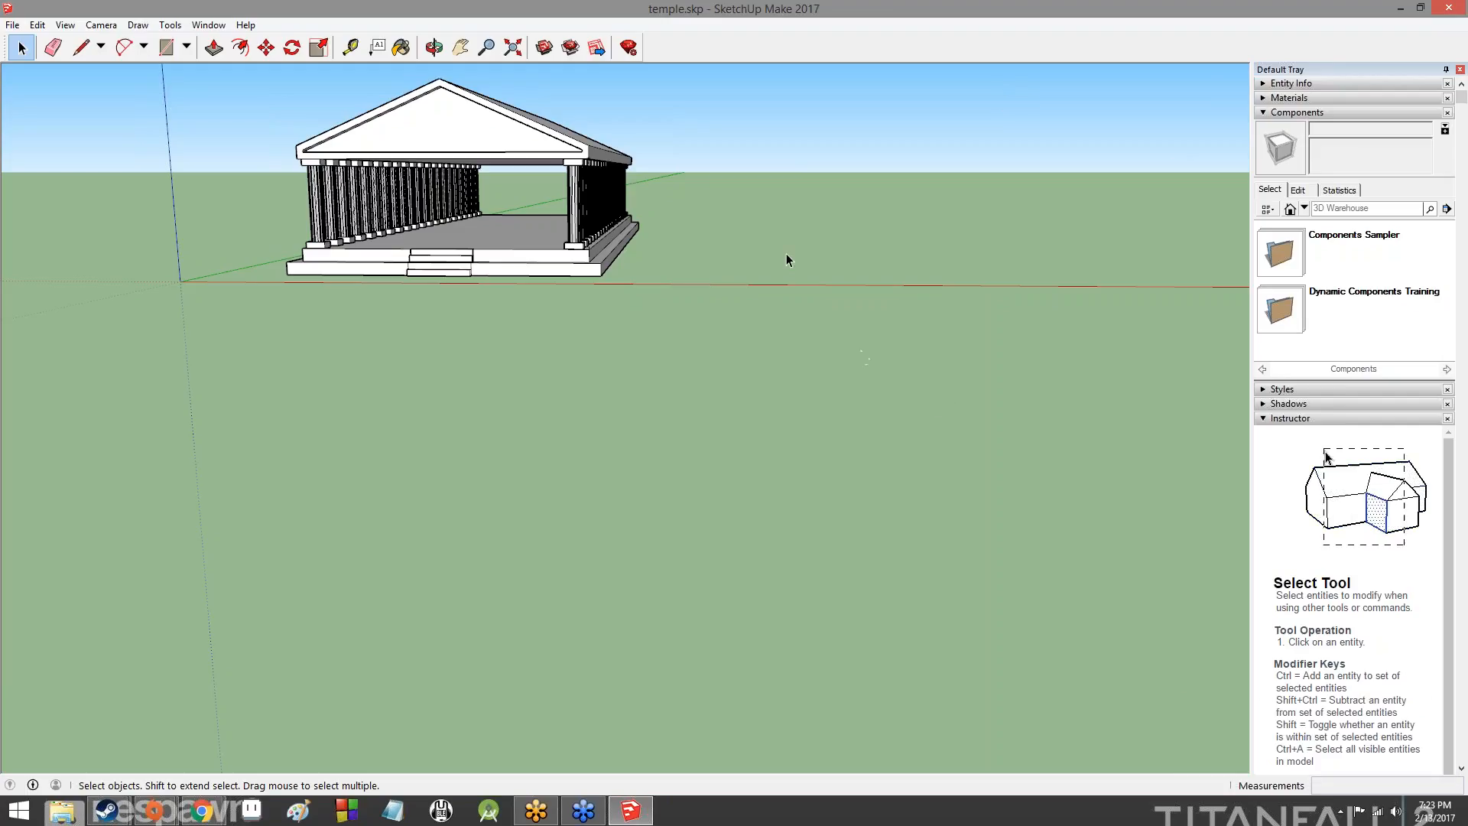
pyautogui.moveTo(185, 216); pyautogui.dragTo(948, 205, button='middle')
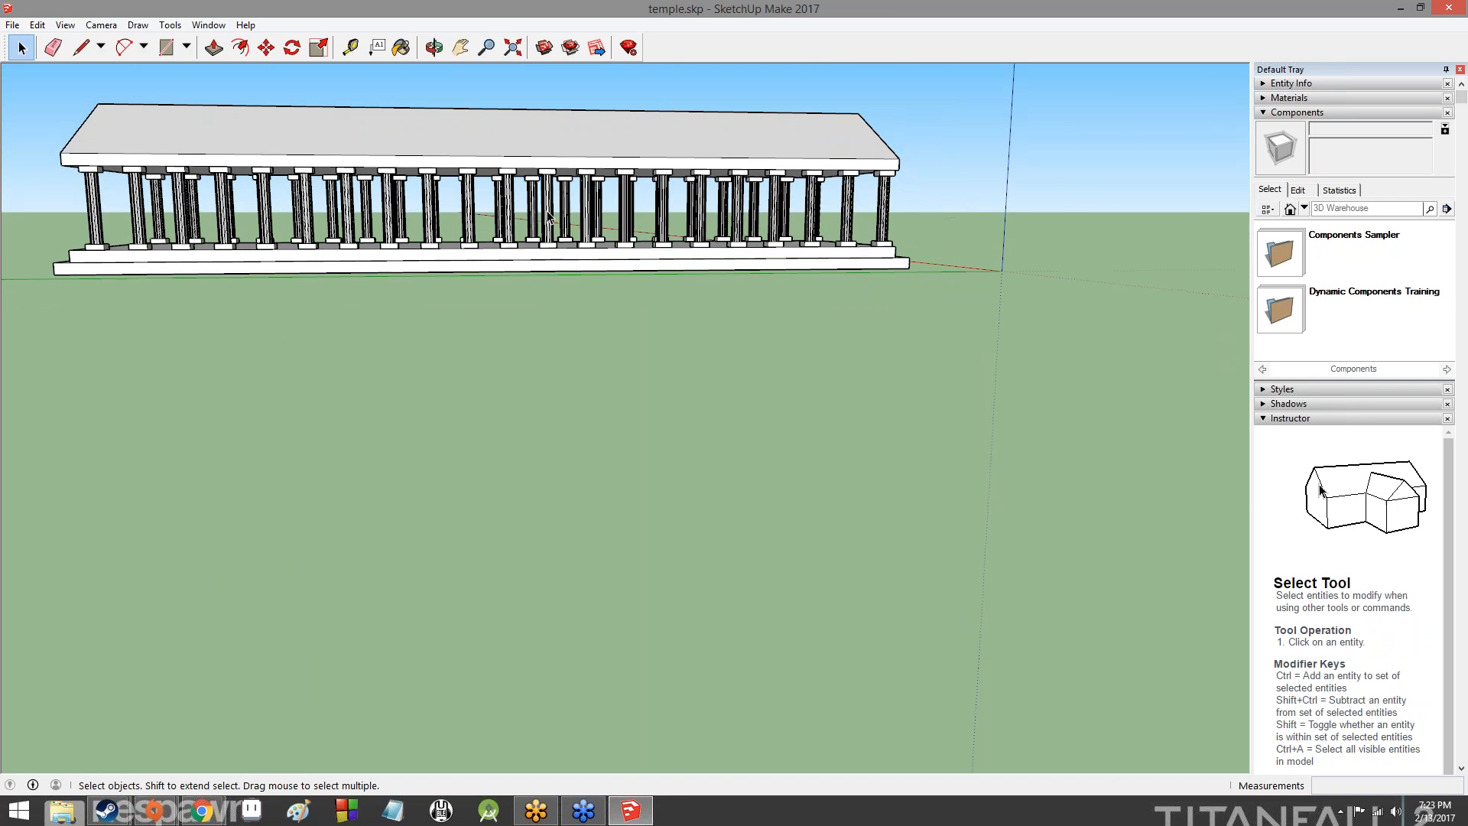
pyautogui.scroll(8, 540, 217)
pyautogui.scroll(-10, 540, 217)
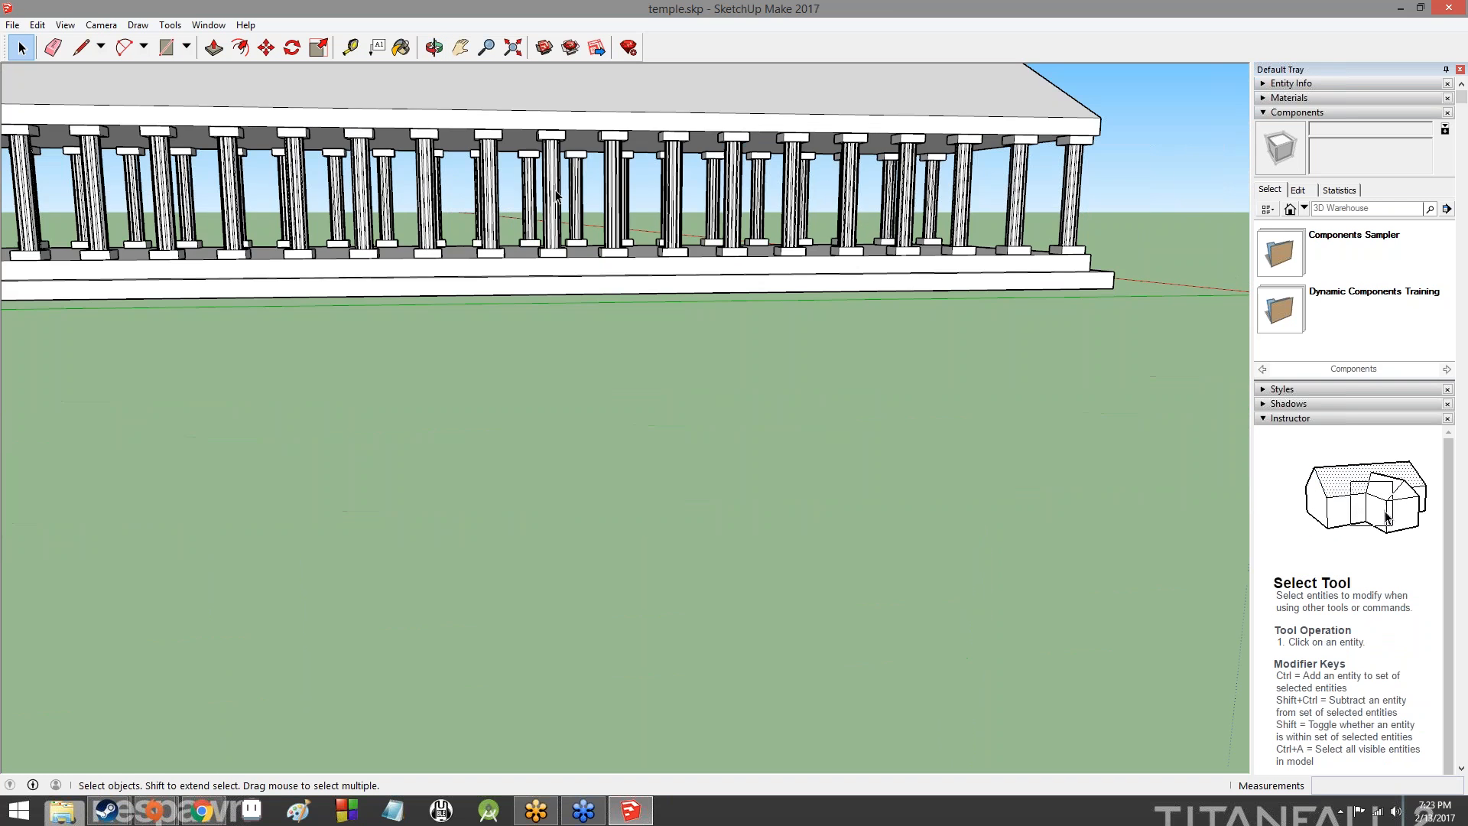
pyautogui.scroll(-5, 246, 229)
pyautogui.scroll(8, 184, 202)
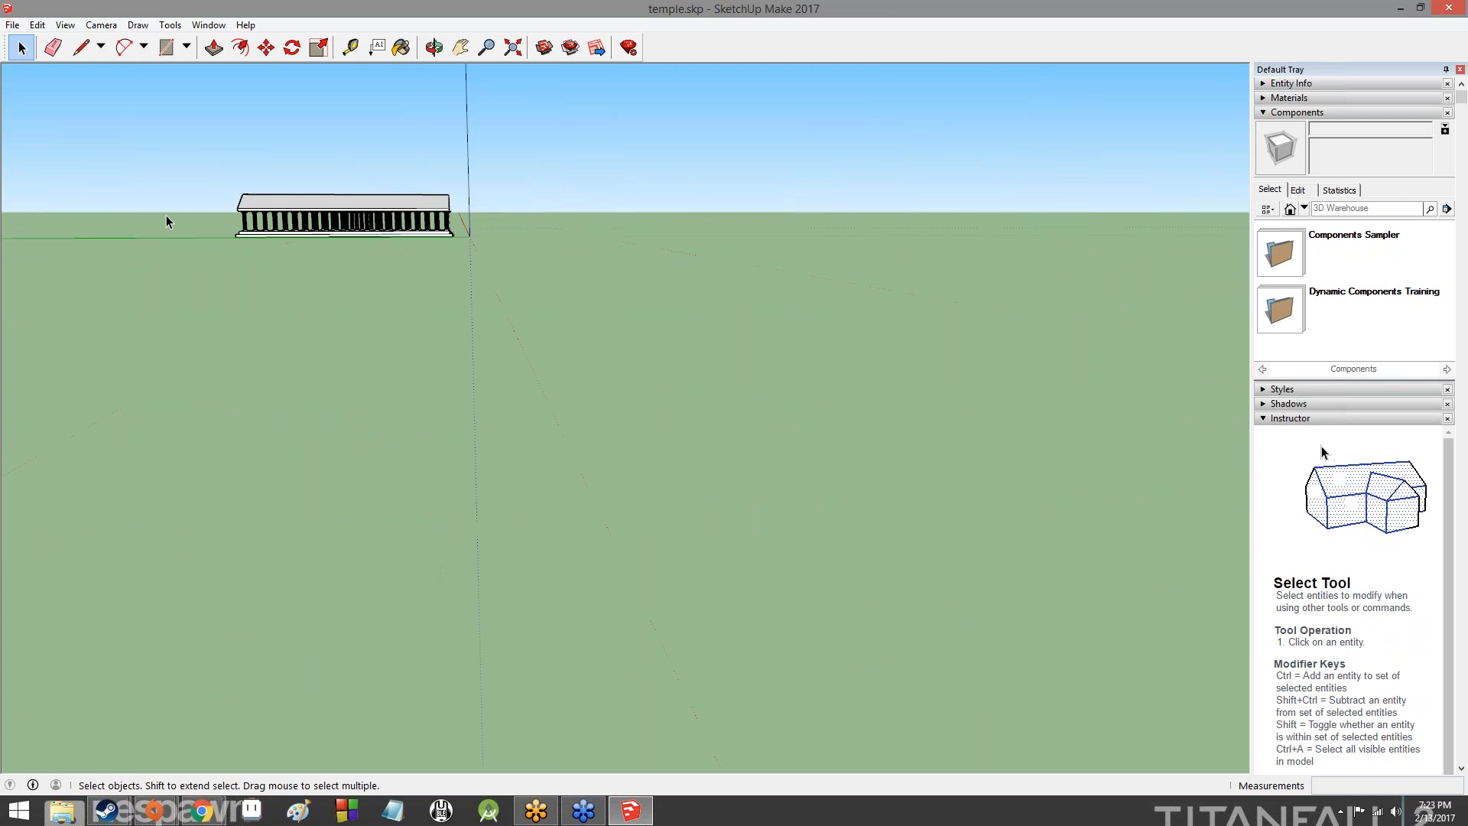
pyautogui.scroll(2, 275, 197)
pyautogui.moveTo(281, 201); pyautogui.dragTo(816, 178, button='middle')
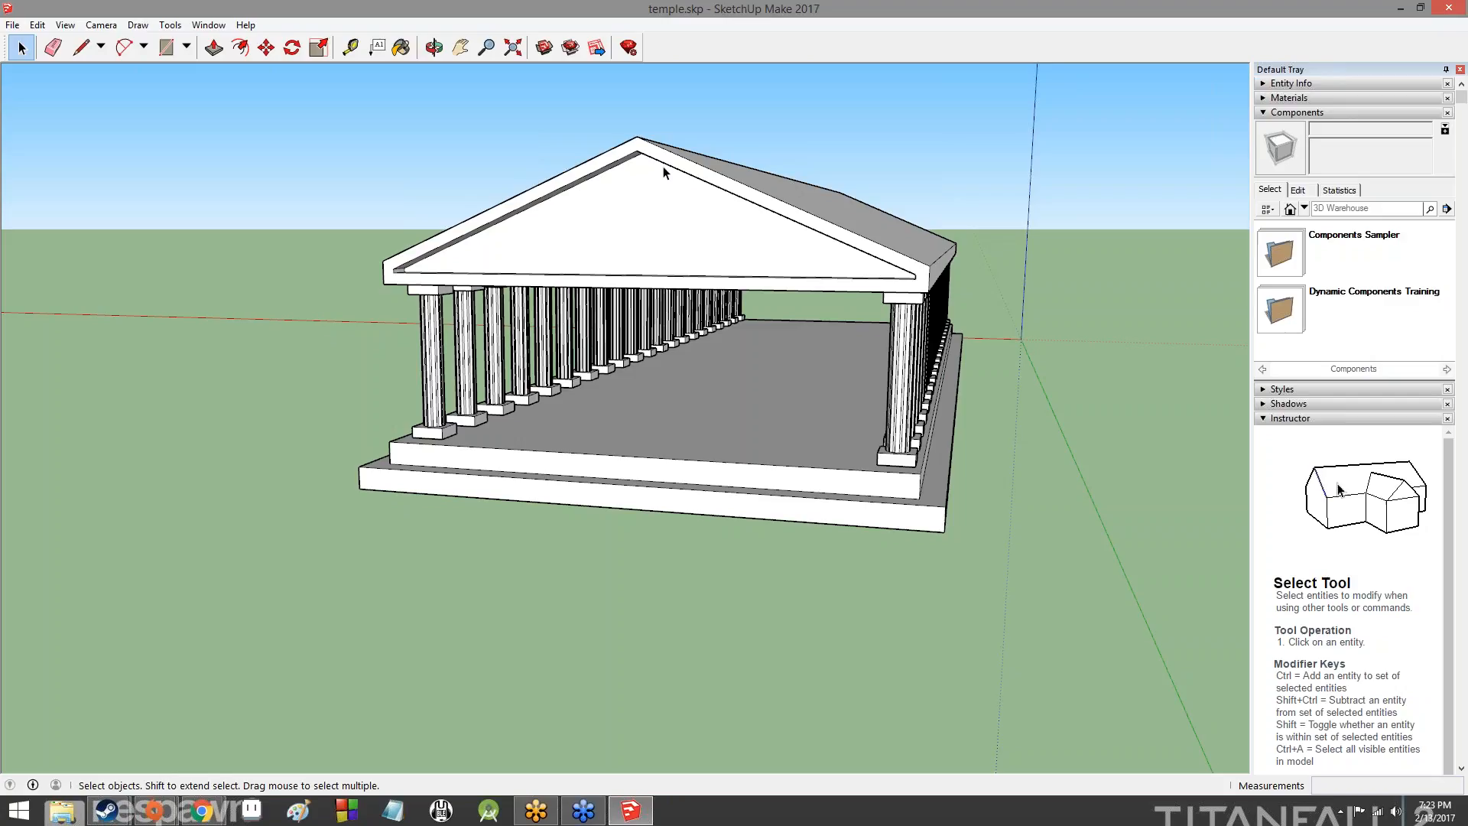
pyautogui.click(186, 46)
pyautogui.click(204, 105)
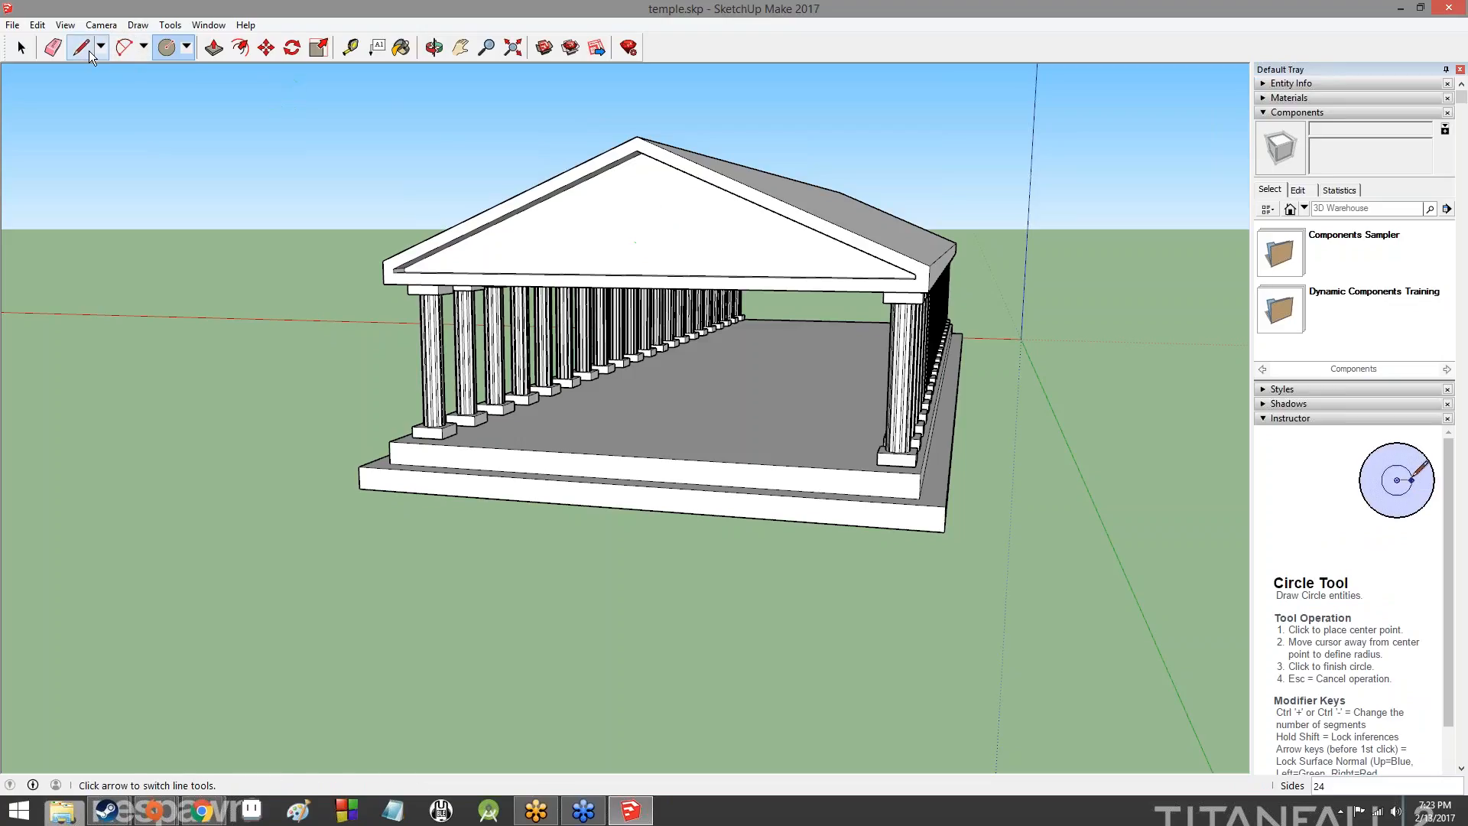
# - Try to measure vertically from the inner apex of the rear gable's recessed triangle toward its base with the Tape Measure
pyautogui.click(350, 46)
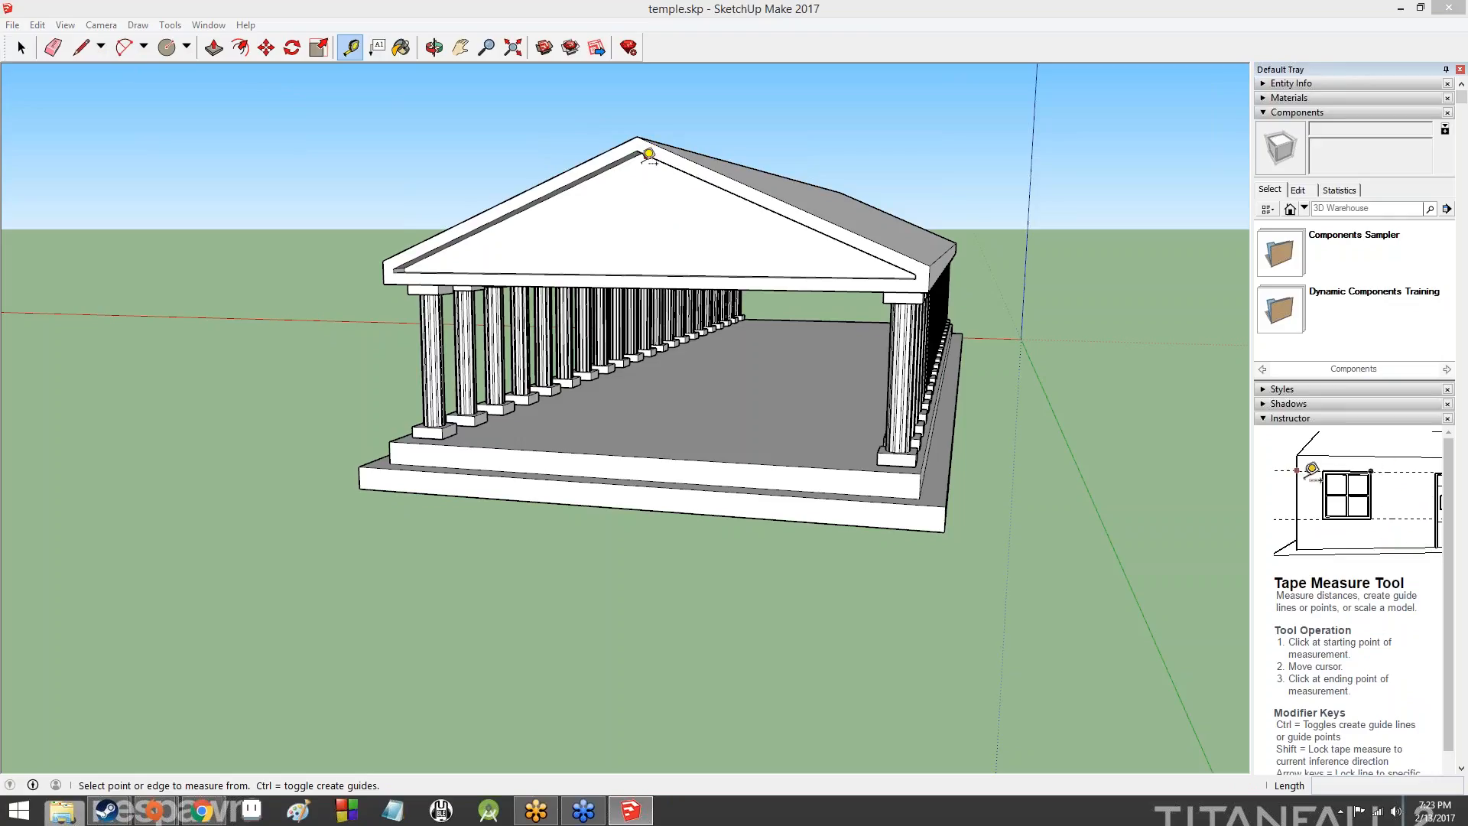
pyautogui.click(298, 182)
pyautogui.press('Escape')
pyautogui.scroll(5, 620, 144)
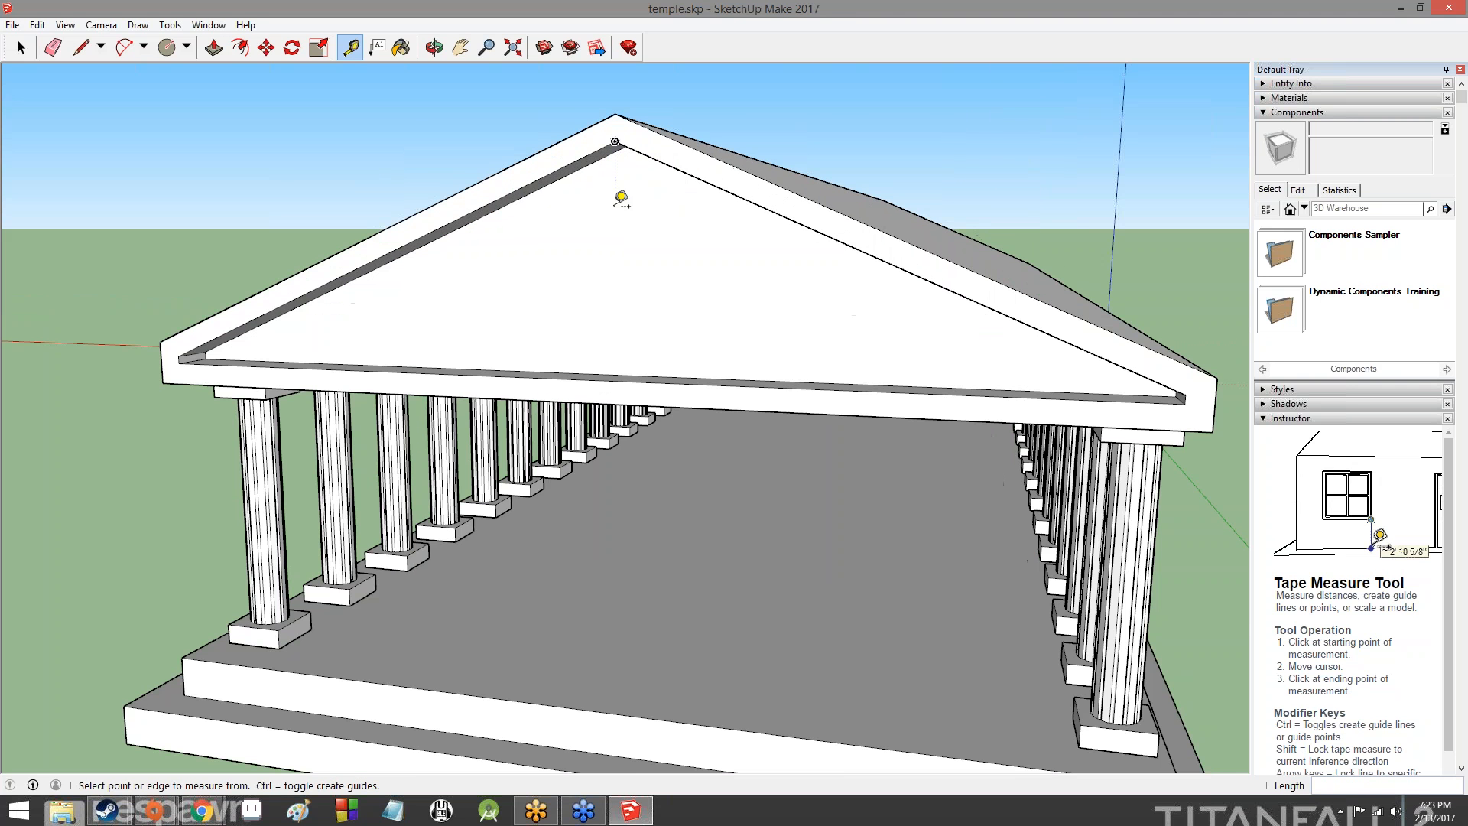
pyautogui.moveTo(621, 197); pyautogui.dragTo(681, 97, button='middle')
pyautogui.click(677, 107)
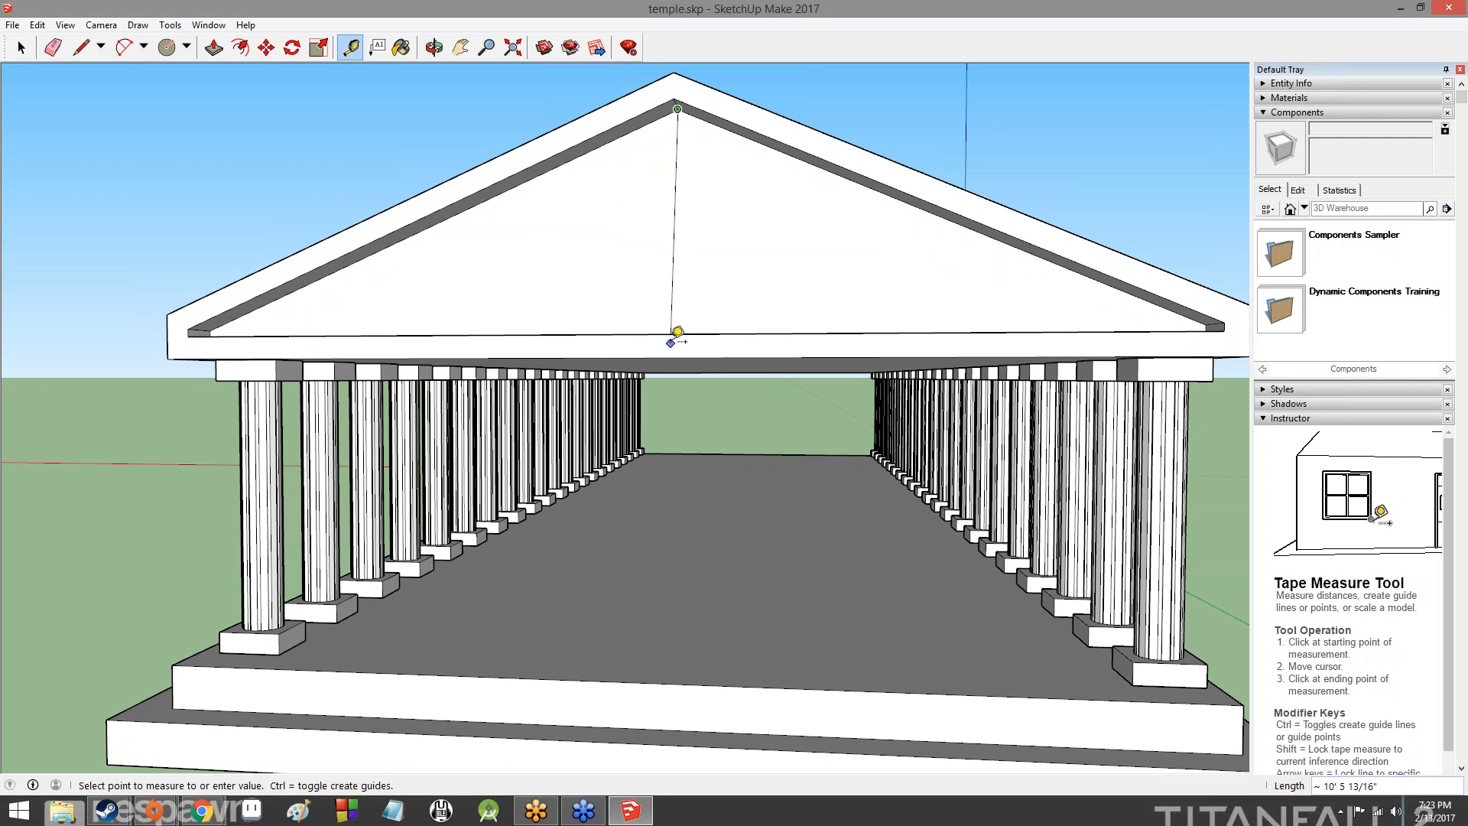
pyautogui.press('Escape')
pyautogui.moveTo(688, 328); pyautogui.dragTo(803, 536, button='middle')
pyautogui.hotkey('ctrl', 'z')
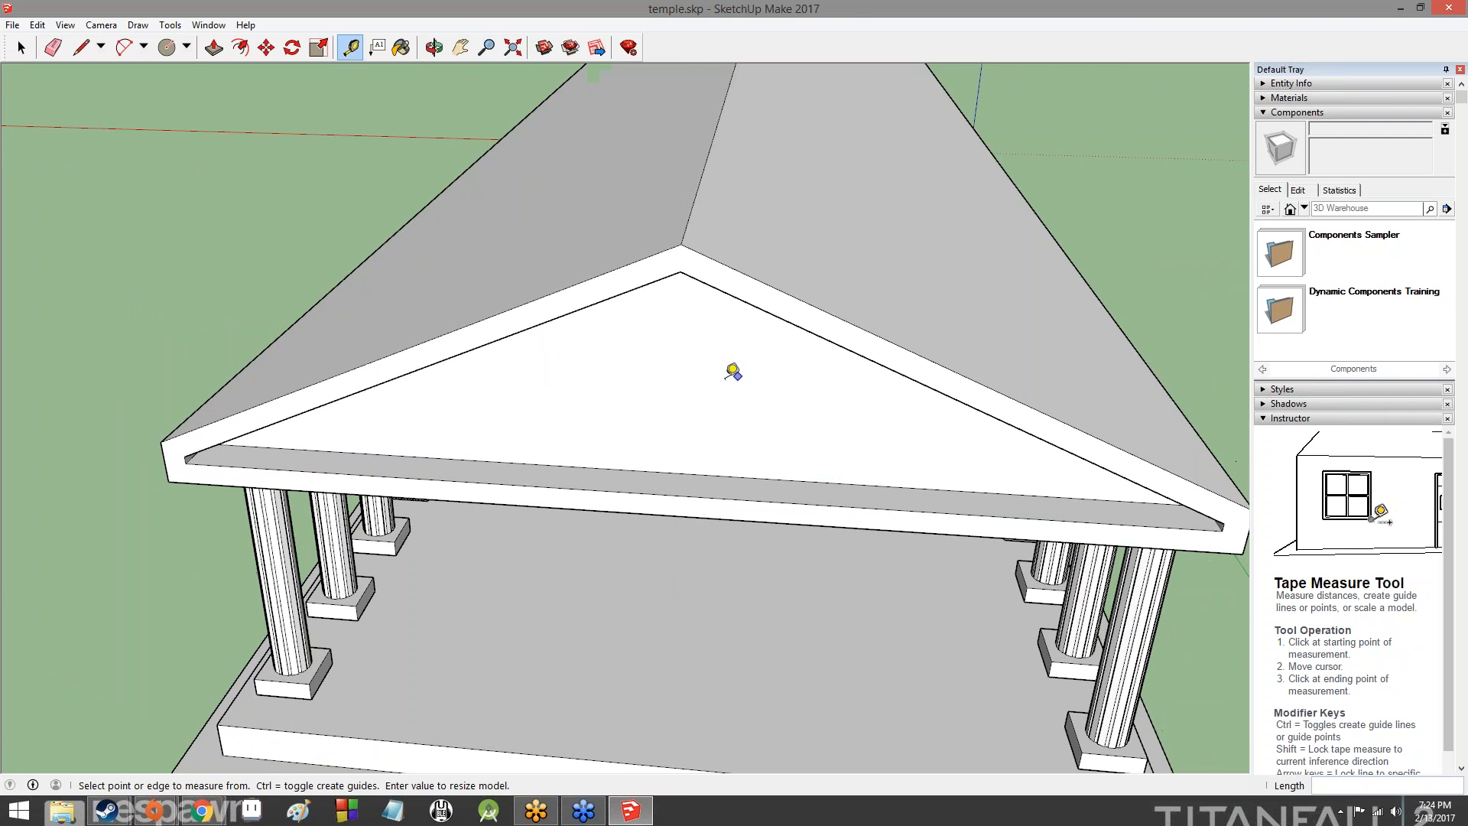
# - Place a vertical guide between the inner apex and the base midpoint of the rear gable's recessed triangle with the Tape Measure
pyautogui.moveTo(735, 363); pyautogui.dragTo(720, 115, button='middle')
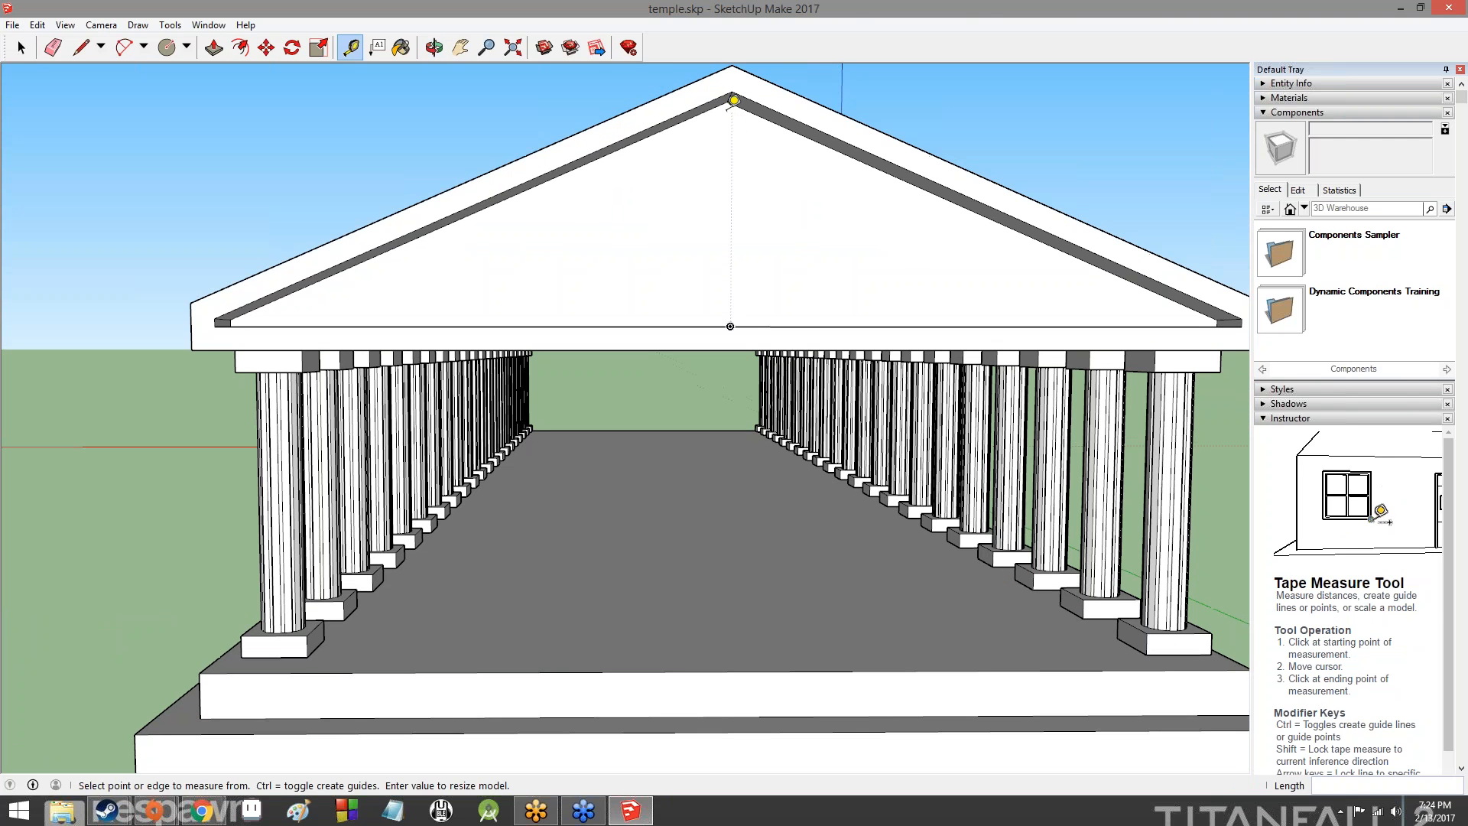
pyautogui.click(727, 101)
pyautogui.moveTo(726, 305); pyautogui.dragTo(721, 375, button='middle')
pyautogui.click(718, 395)
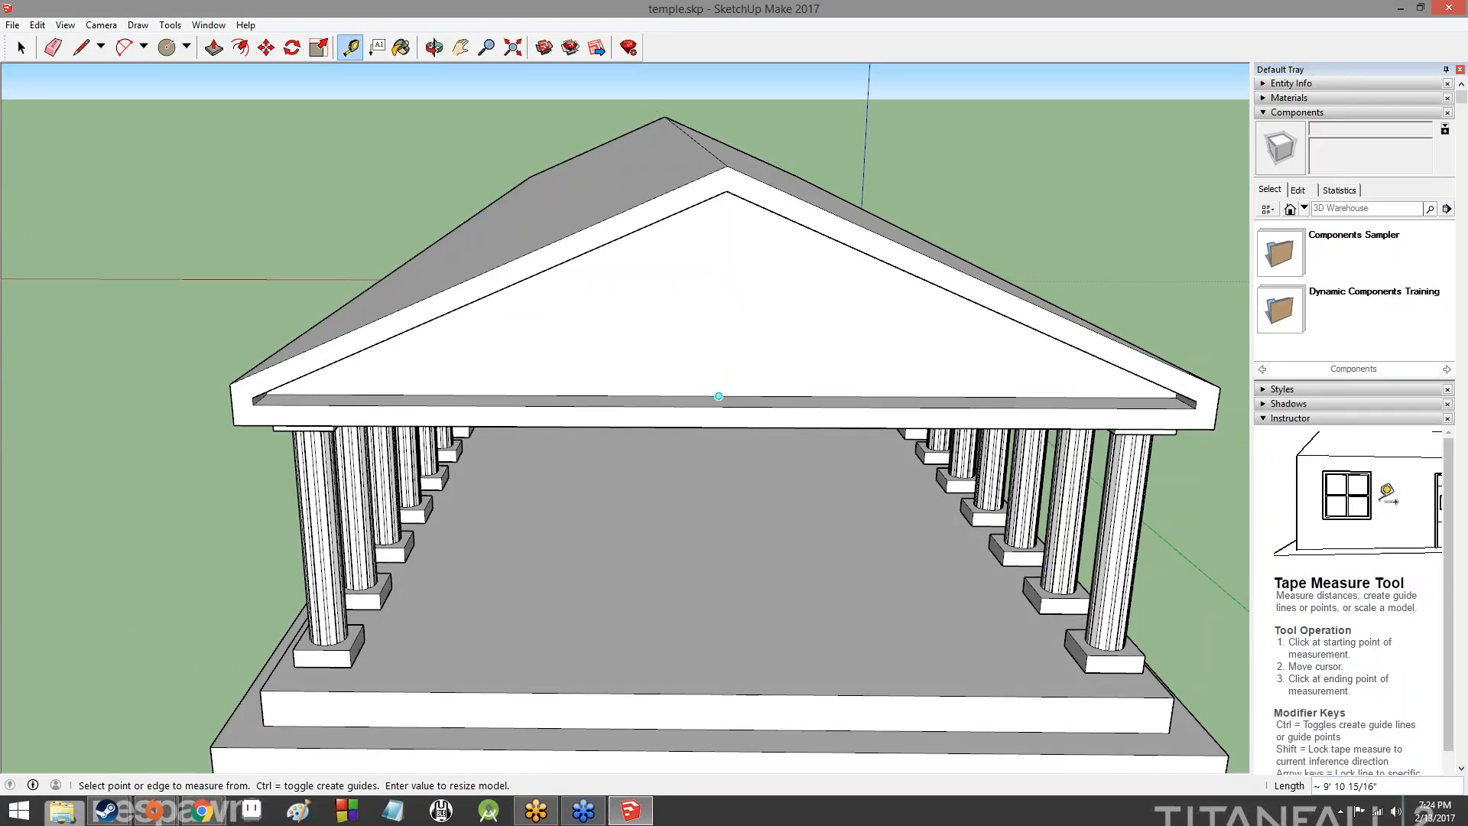
pyautogui.moveTo(726, 220); pyautogui.dragTo(738, 134, button='middle')
pyautogui.click(721, 126)
pyautogui.moveTo(727, 299); pyautogui.dragTo(715, 252, button='middle')
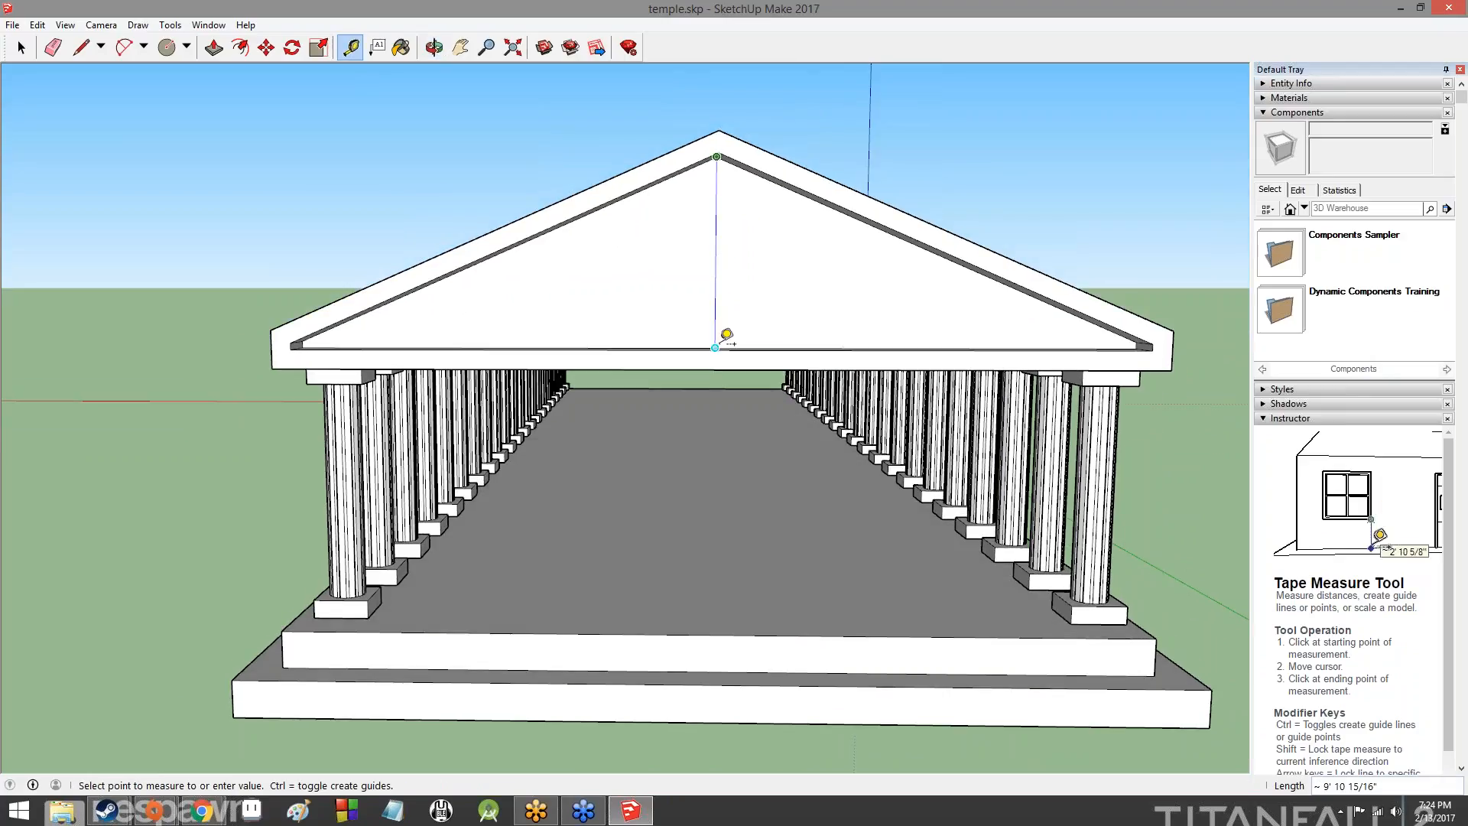
pyautogui.click(725, 333)
# - Place a diagonal guide from the recessed triangle's lower left corner to the midpoint of its right sloping edge
pyautogui.moveTo(741, 318); pyautogui.dragTo(760, 272, button='middle')
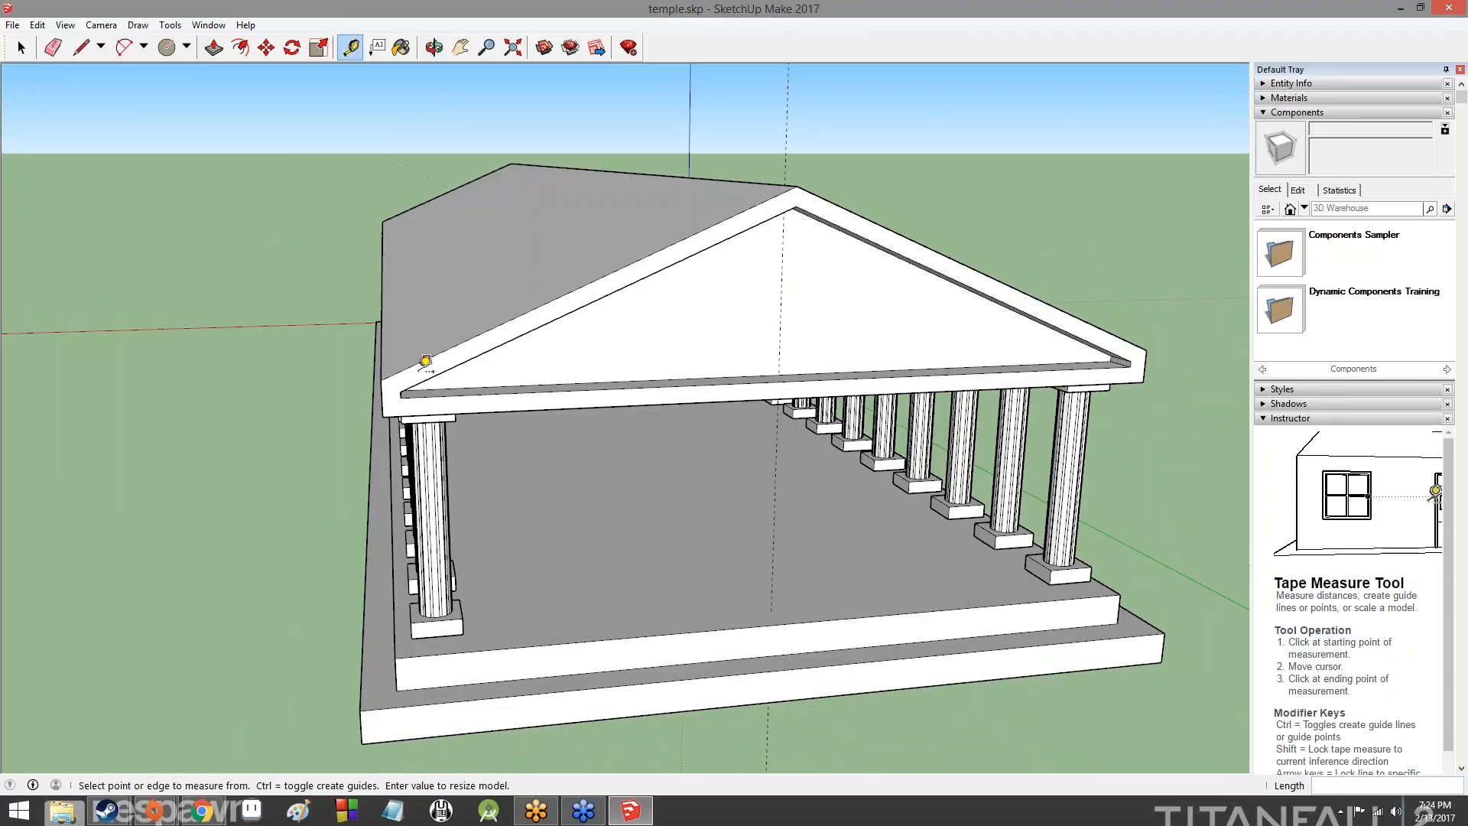
pyautogui.click(404, 388)
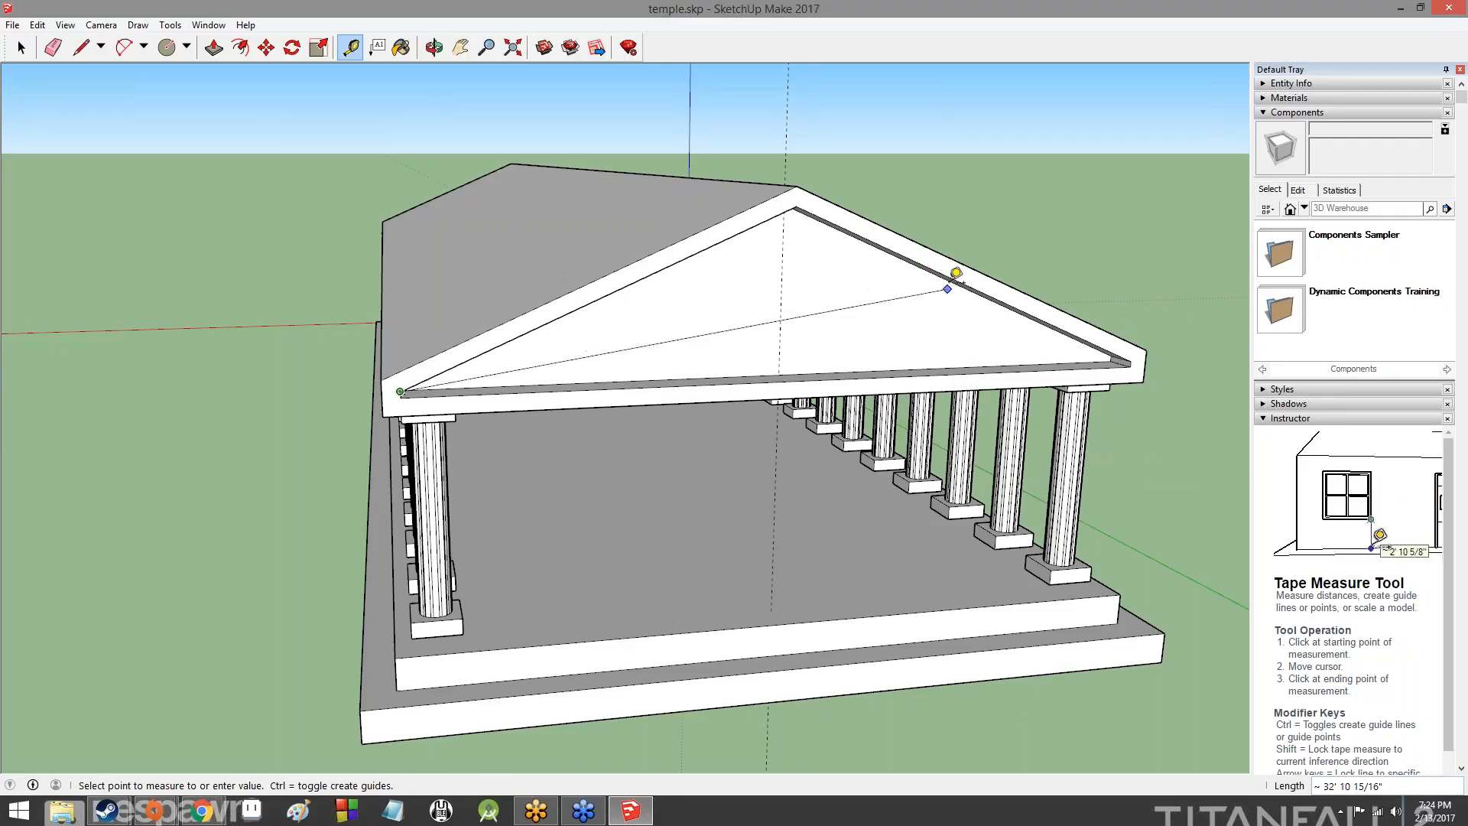
pyautogui.moveTo(950, 272); pyautogui.dragTo(971, 227, button='middle')
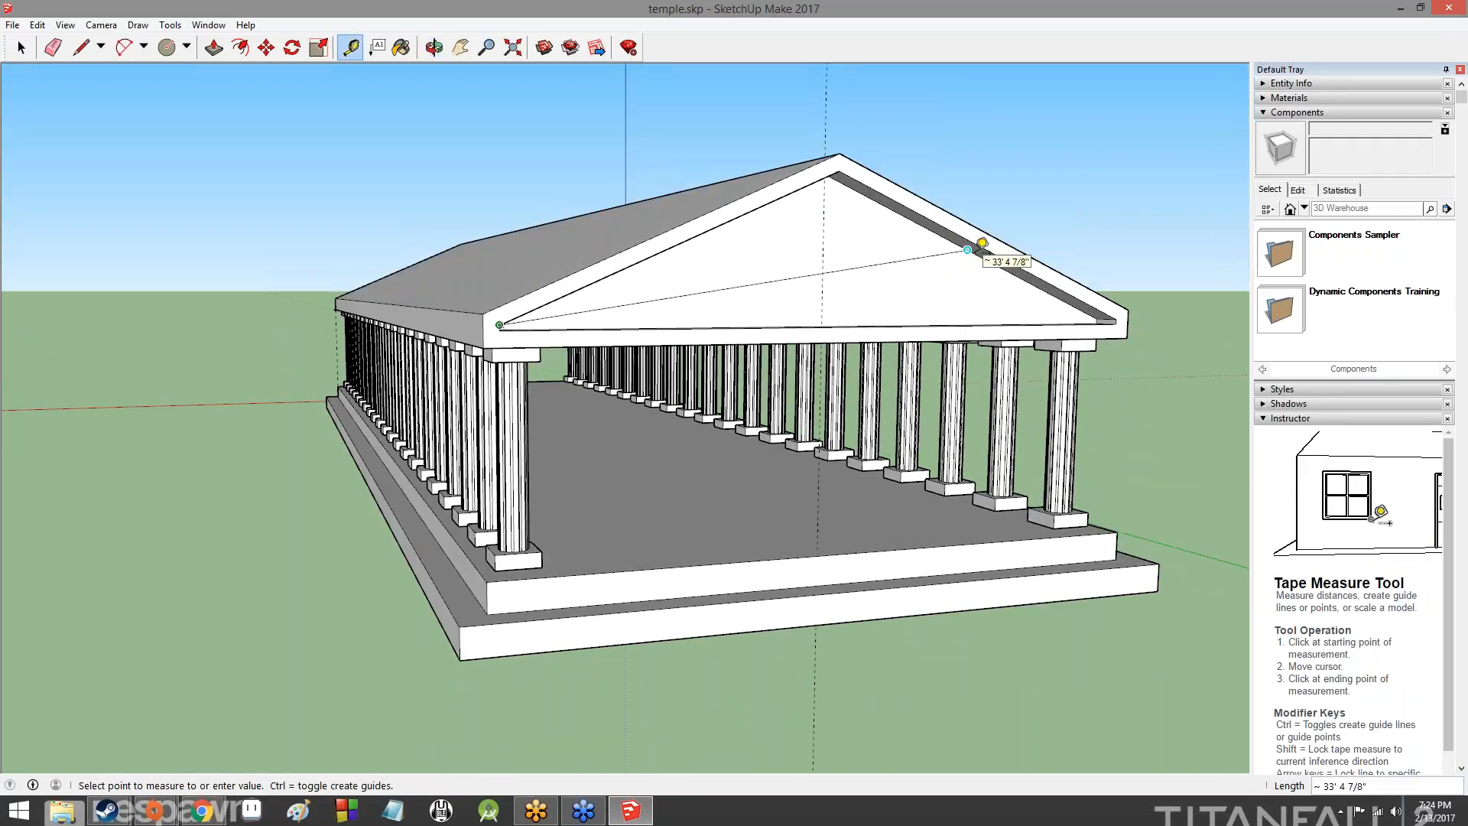
pyautogui.click(981, 243)
pyautogui.moveTo(991, 286); pyautogui.dragTo(1016, 354, button='middle')
pyautogui.moveTo(1114, 344); pyautogui.dragTo(337, 389, button='middle')
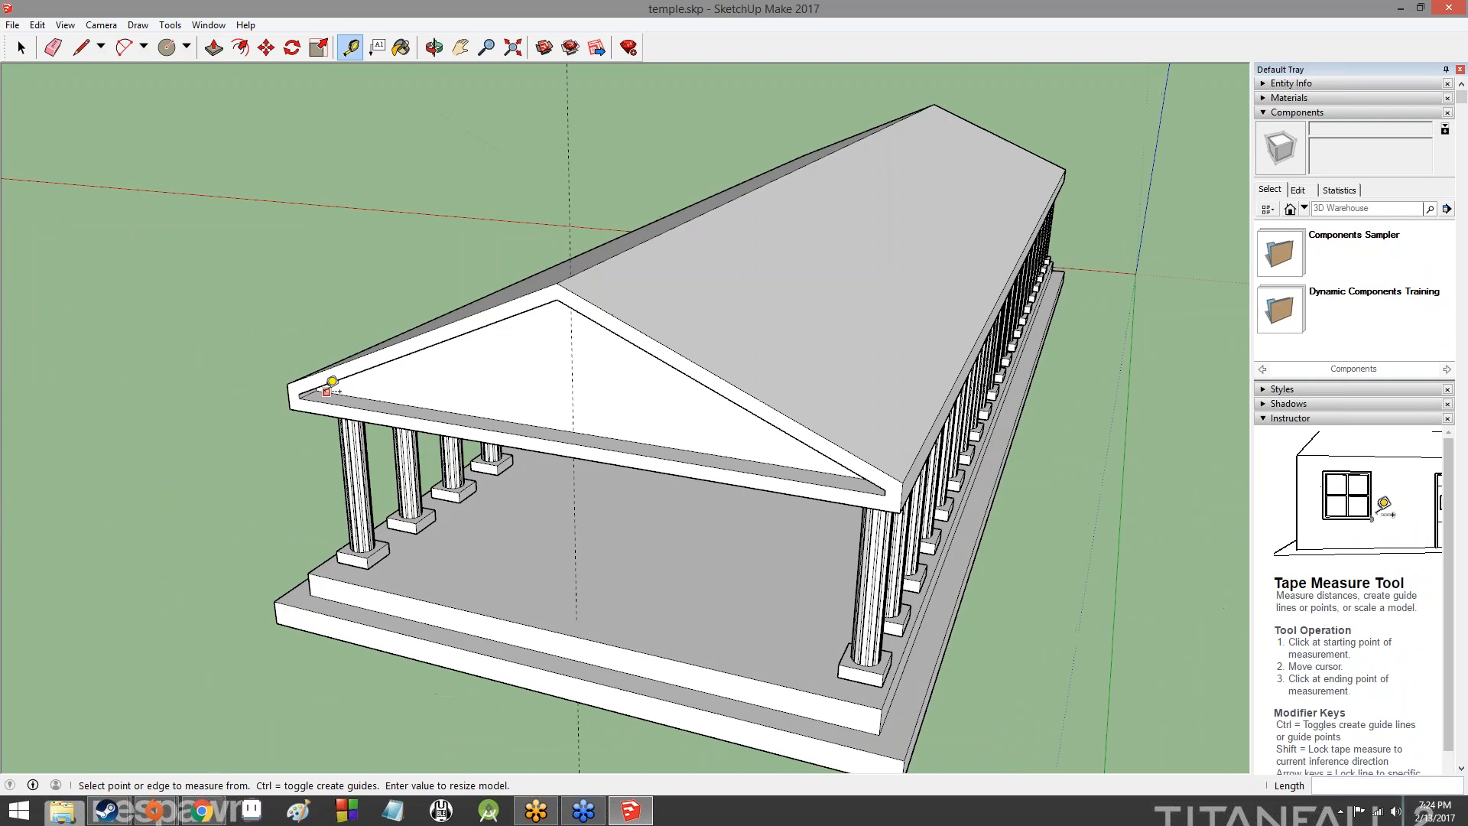
pyautogui.click(316, 391)
pyautogui.moveTo(535, 362); pyautogui.dragTo(1084, 357, button='middle')
pyautogui.click(903, 264)
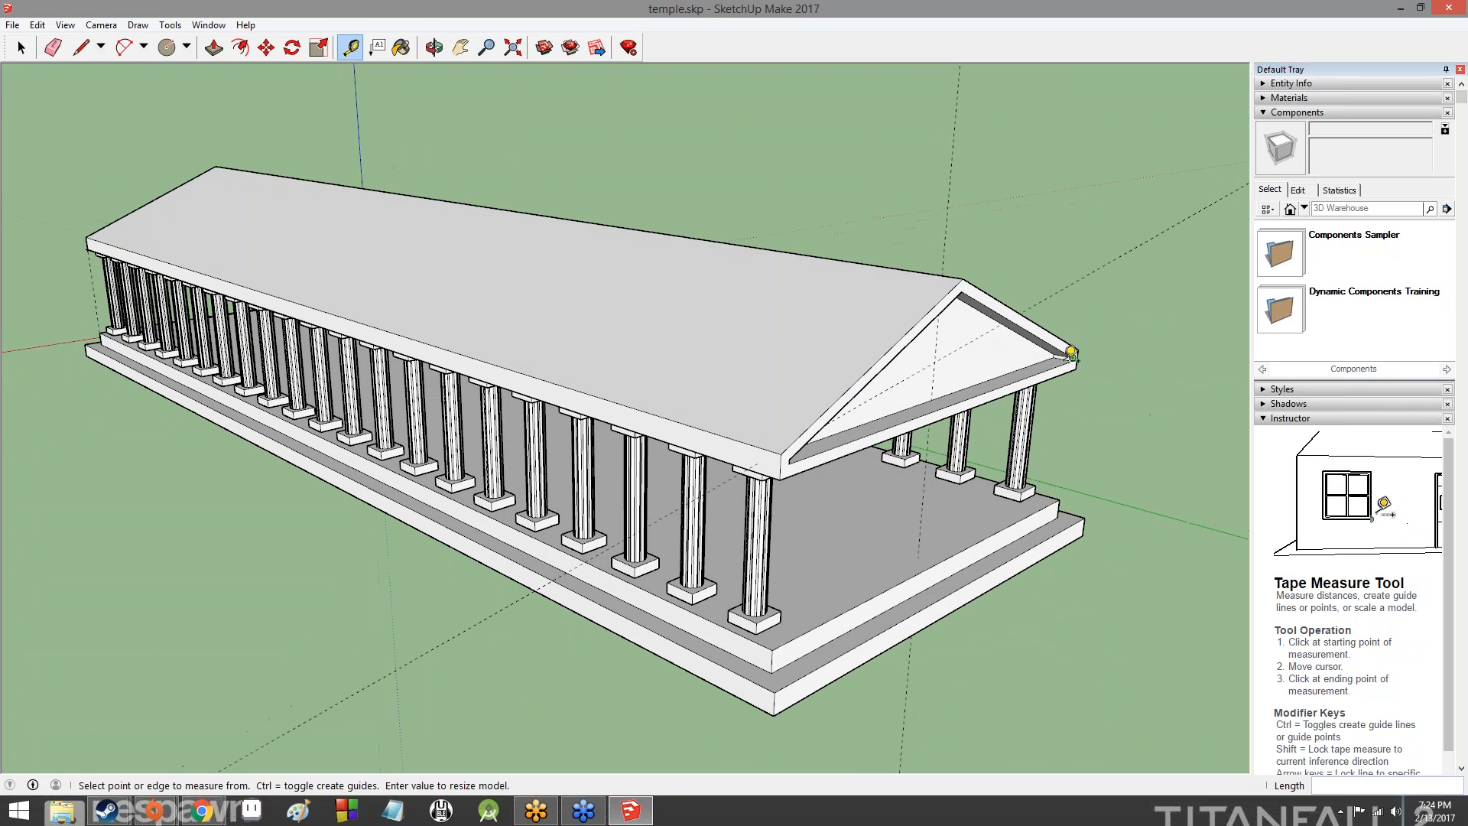
# - Place a second diagonal guide from the recessed triangle's lower right corner to the midpoint of its left sloping edge
pyautogui.click(1061, 352)
pyautogui.moveTo(1061, 353); pyautogui.dragTo(600, 271, button='middle')
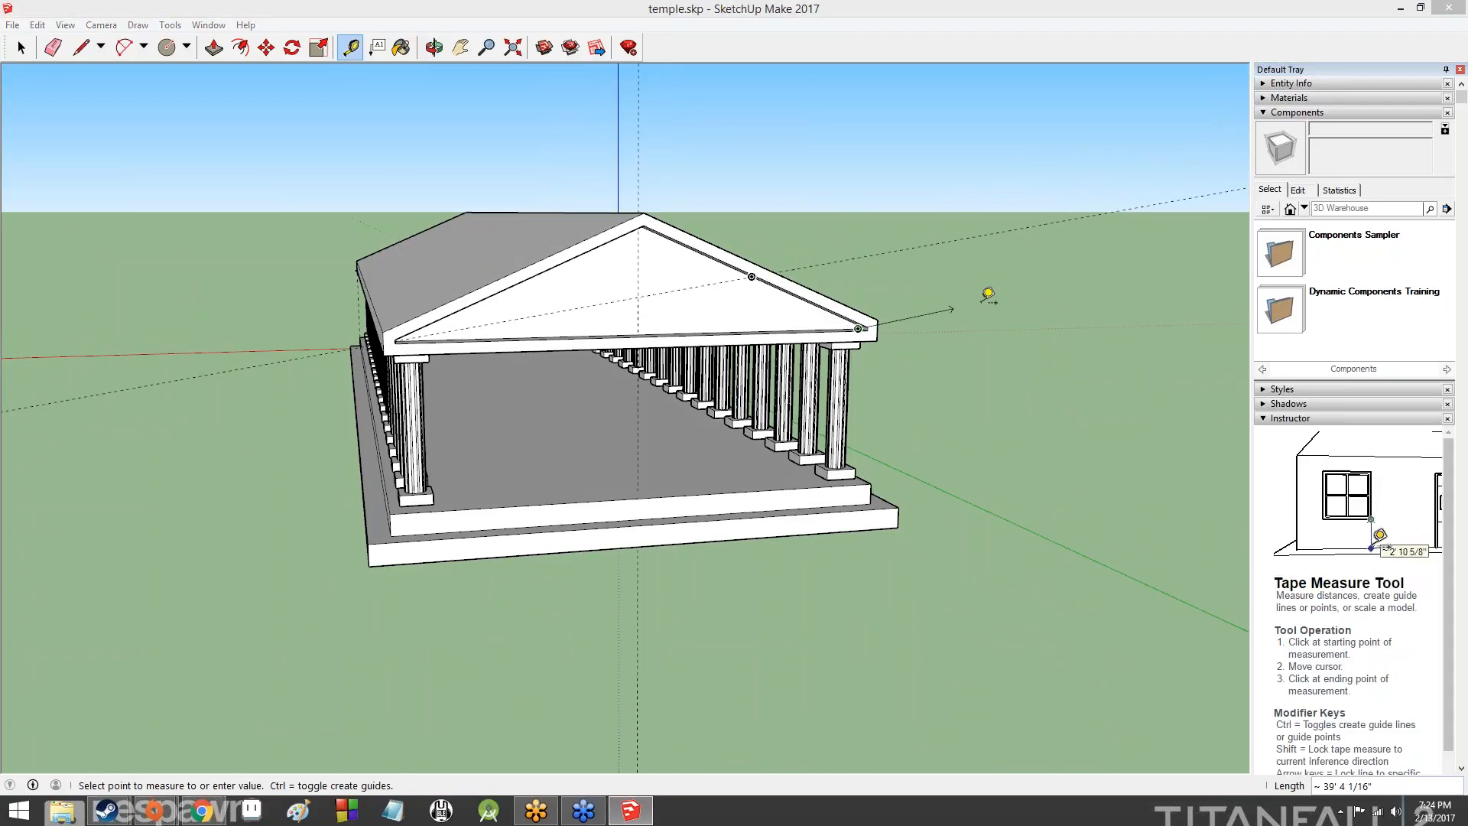
pyautogui.moveTo(977, 295); pyautogui.dragTo(472, 265, button='middle')
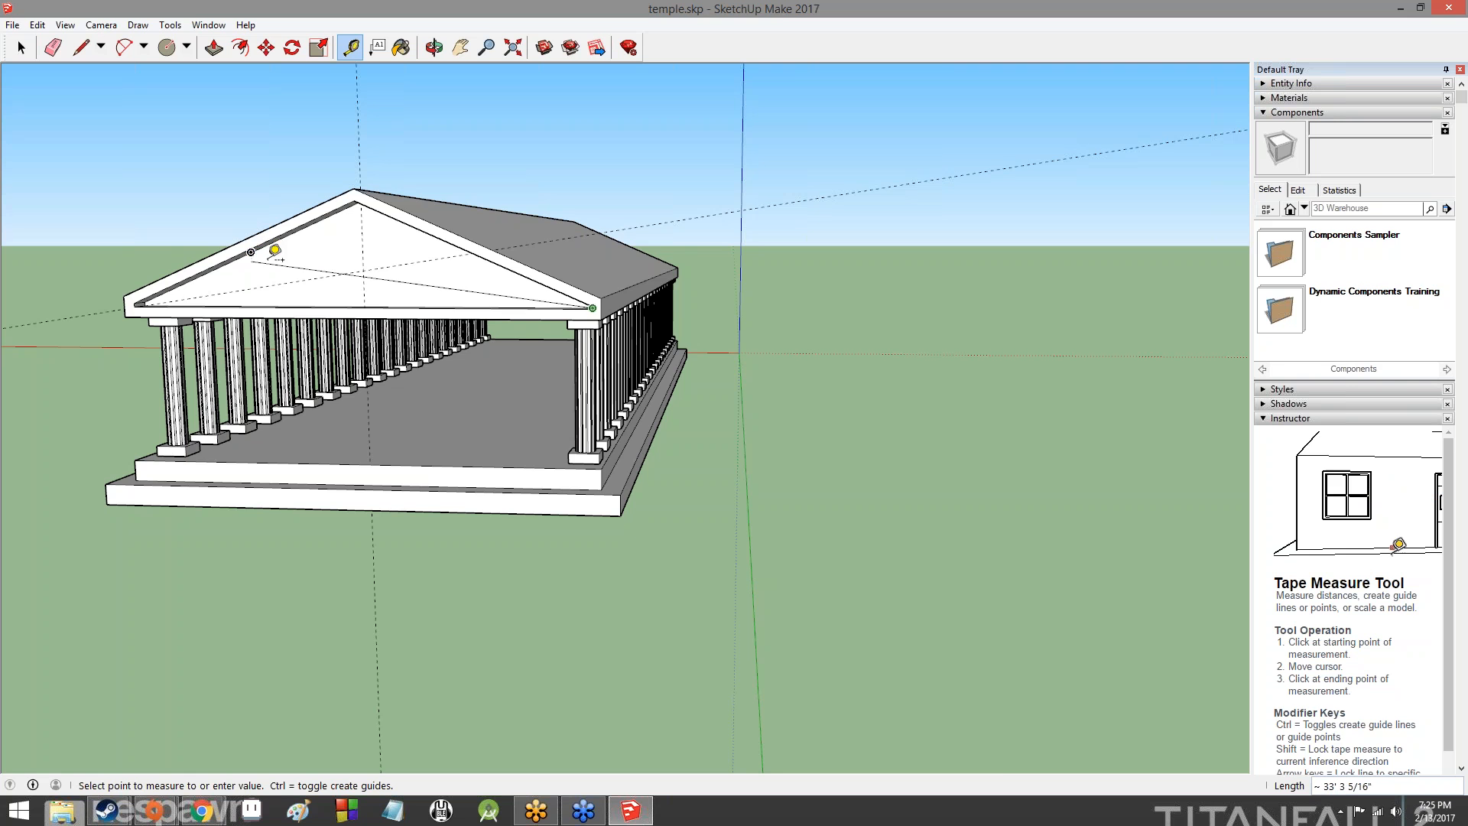
pyautogui.scroll(3, 267, 248)
pyautogui.scroll(3, 266, 248)
pyautogui.click(226, 221)
pyautogui.scroll(-5, 596, 222)
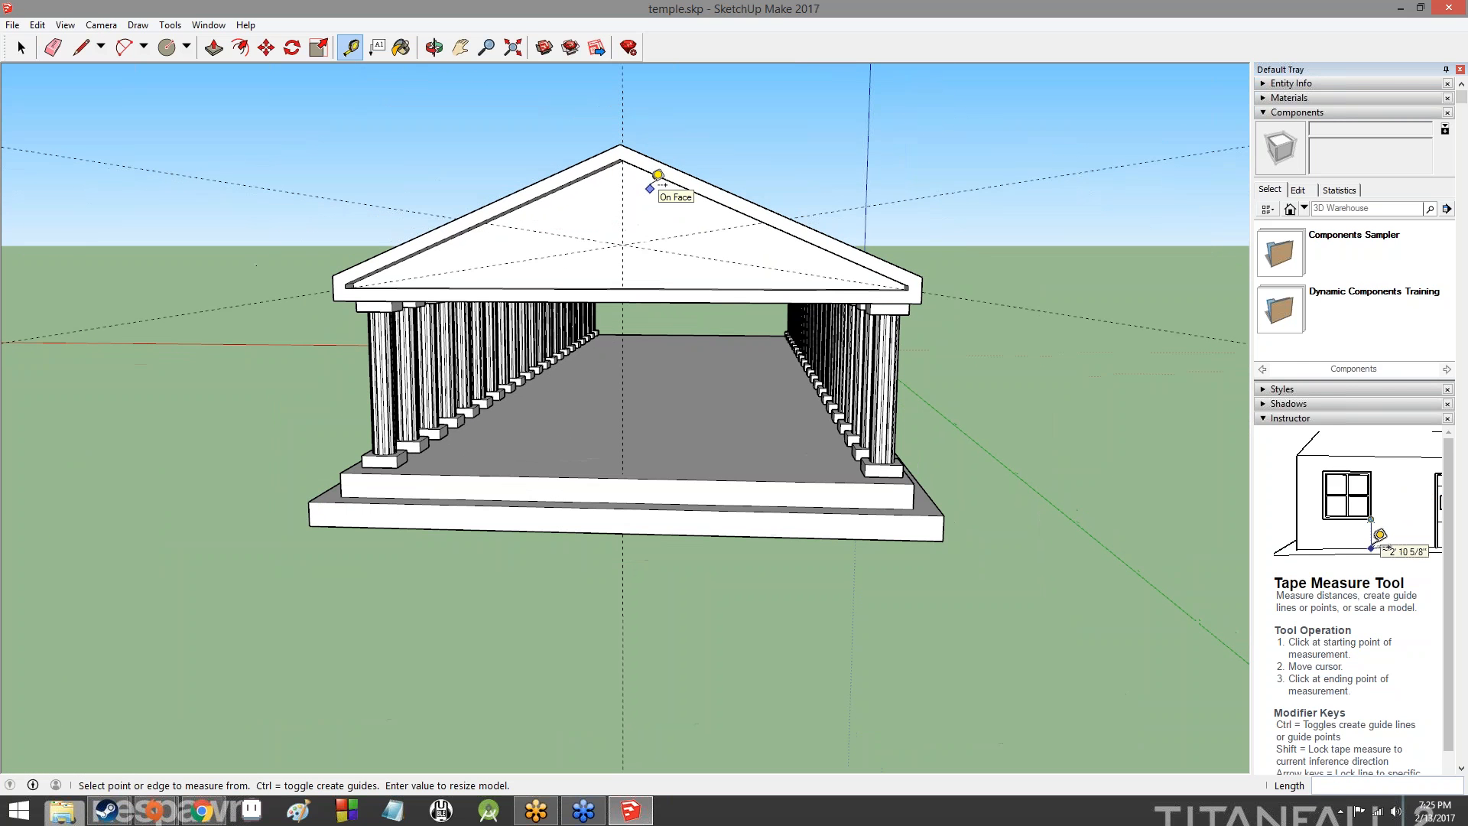
# - Draw a circle of about 2' 11" radius on the rear gable face, centred where the three guides cross
pyautogui.moveTo(465, 110); pyautogui.dragTo(185, 65, button='middle')
pyautogui.click(167, 47)
pyautogui.click(698, 348)
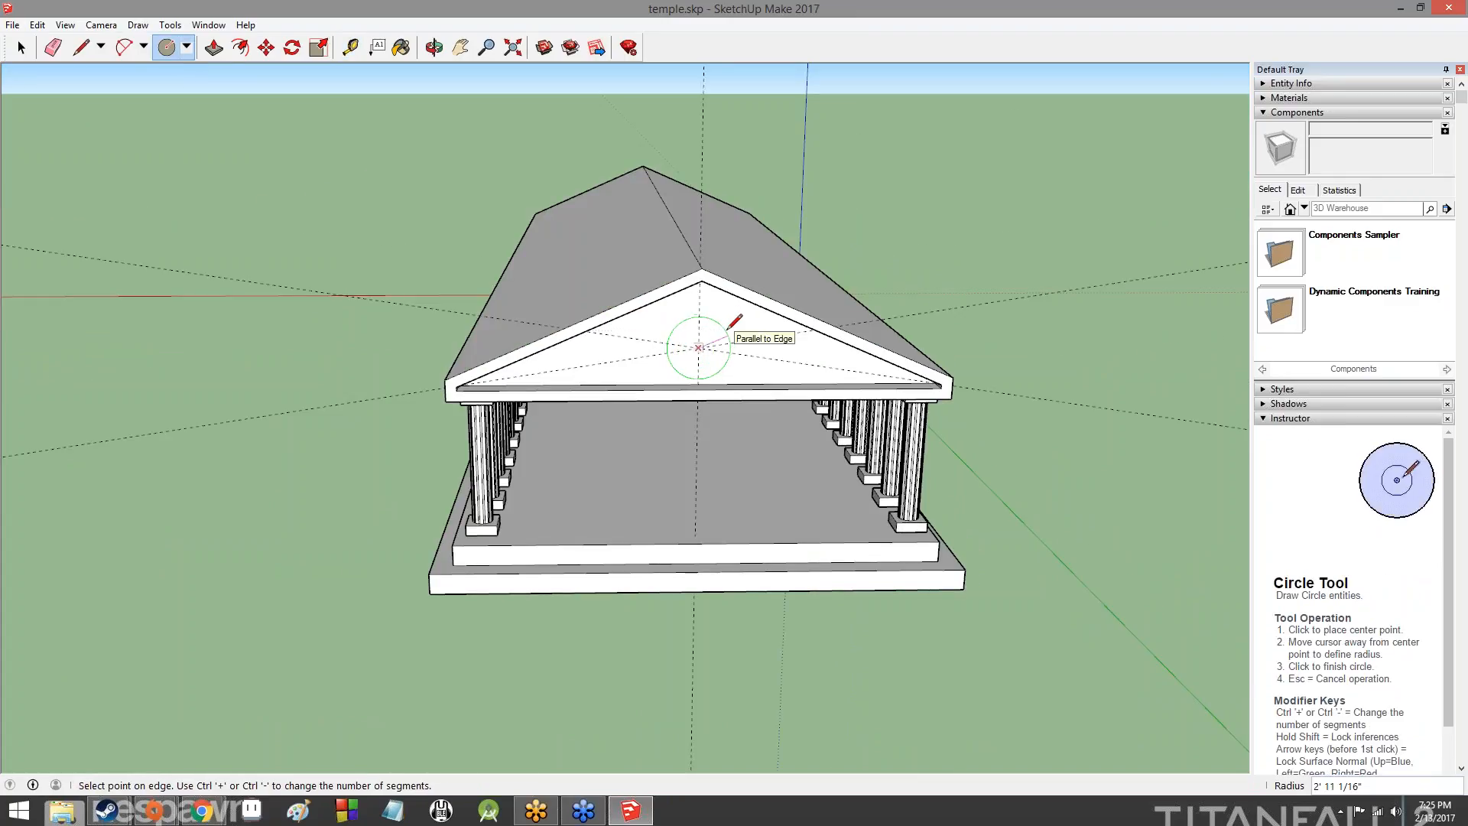
pyautogui.click(728, 328)
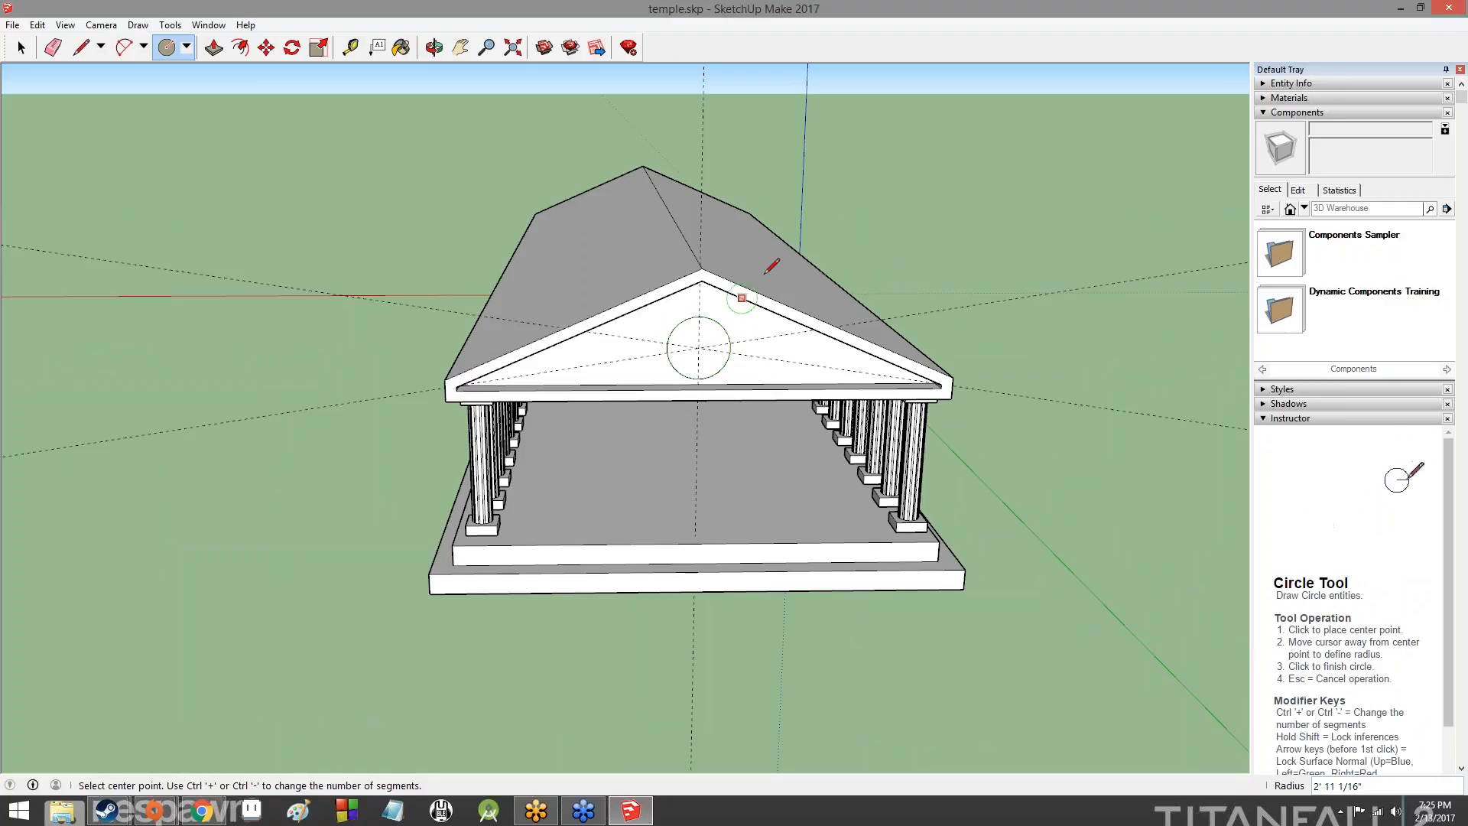
# - Delete the vertical guide and both diagonal guides crossing the rear gable
pyautogui.moveTo(845, 205); pyautogui.dragTo(879, 298, button='middle')
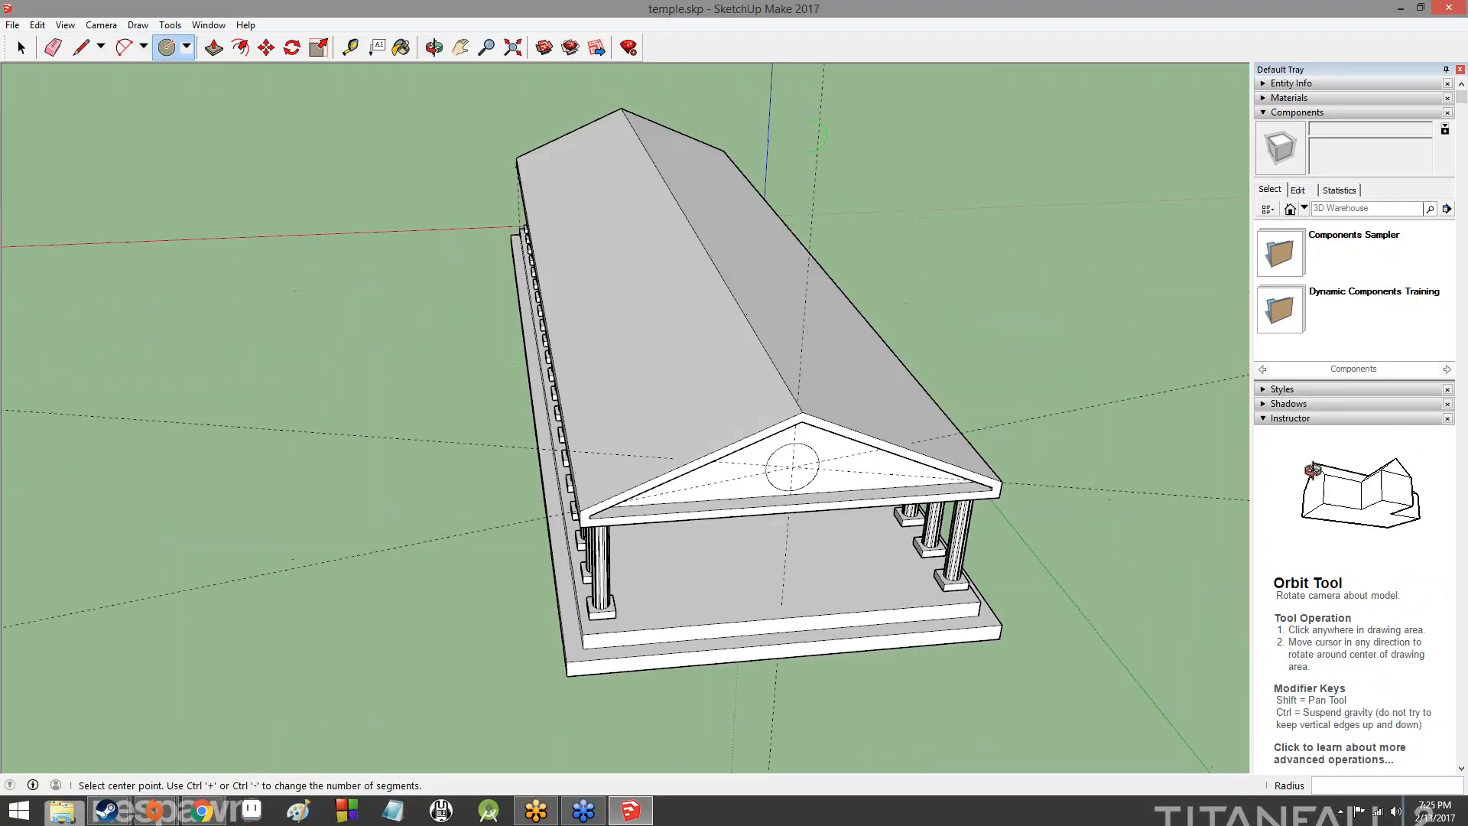
pyautogui.click(21, 47)
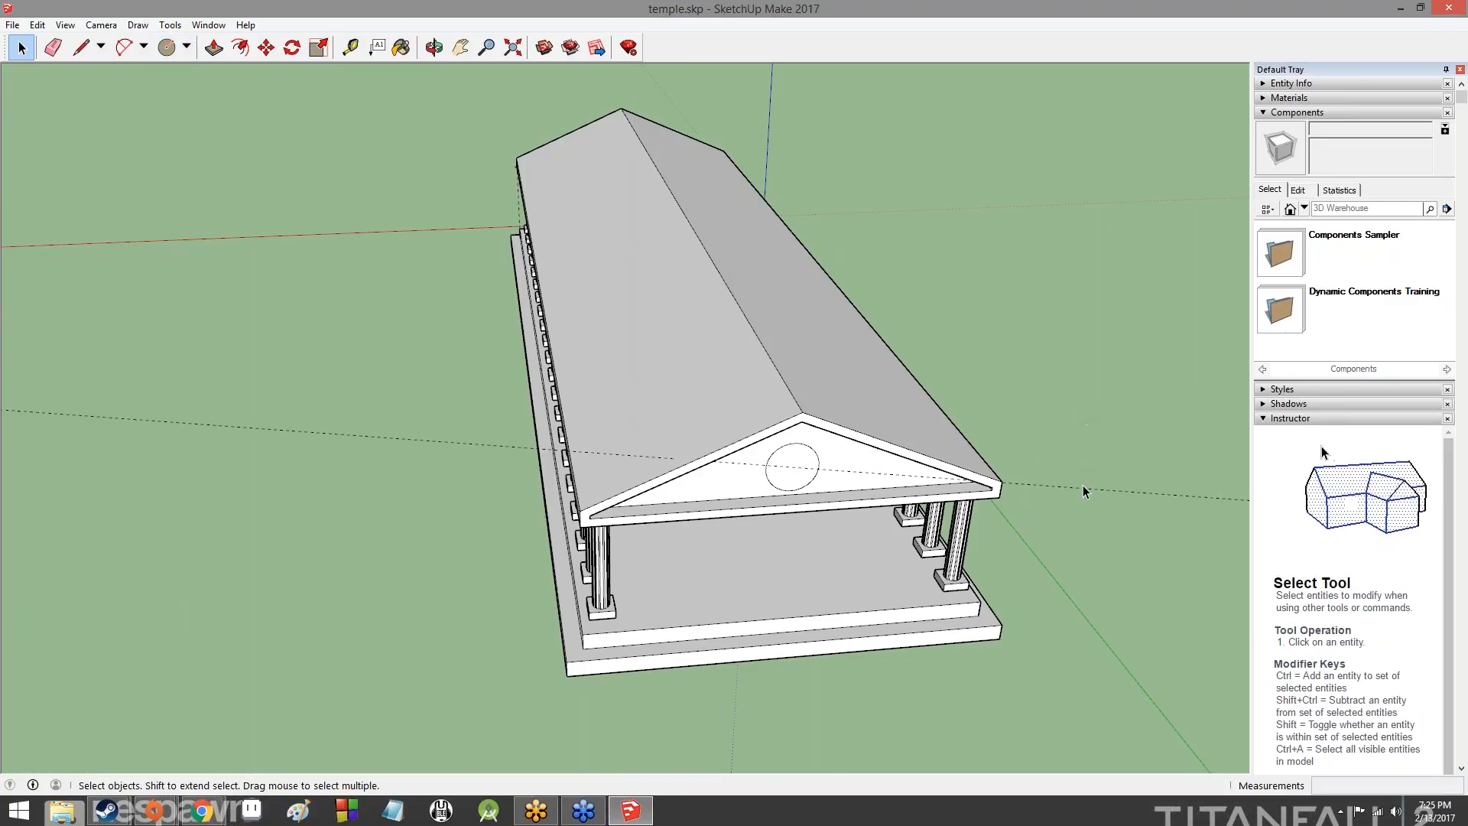
pyautogui.moveTo(1055, 370); pyautogui.dragTo(1061, 229, button='middle')
# - Push/Pull the circle on the rear gable outward by 1' to form a raised disc
pyautogui.click(167, 48)
pyautogui.click(214, 47)
pyautogui.click(794, 292)
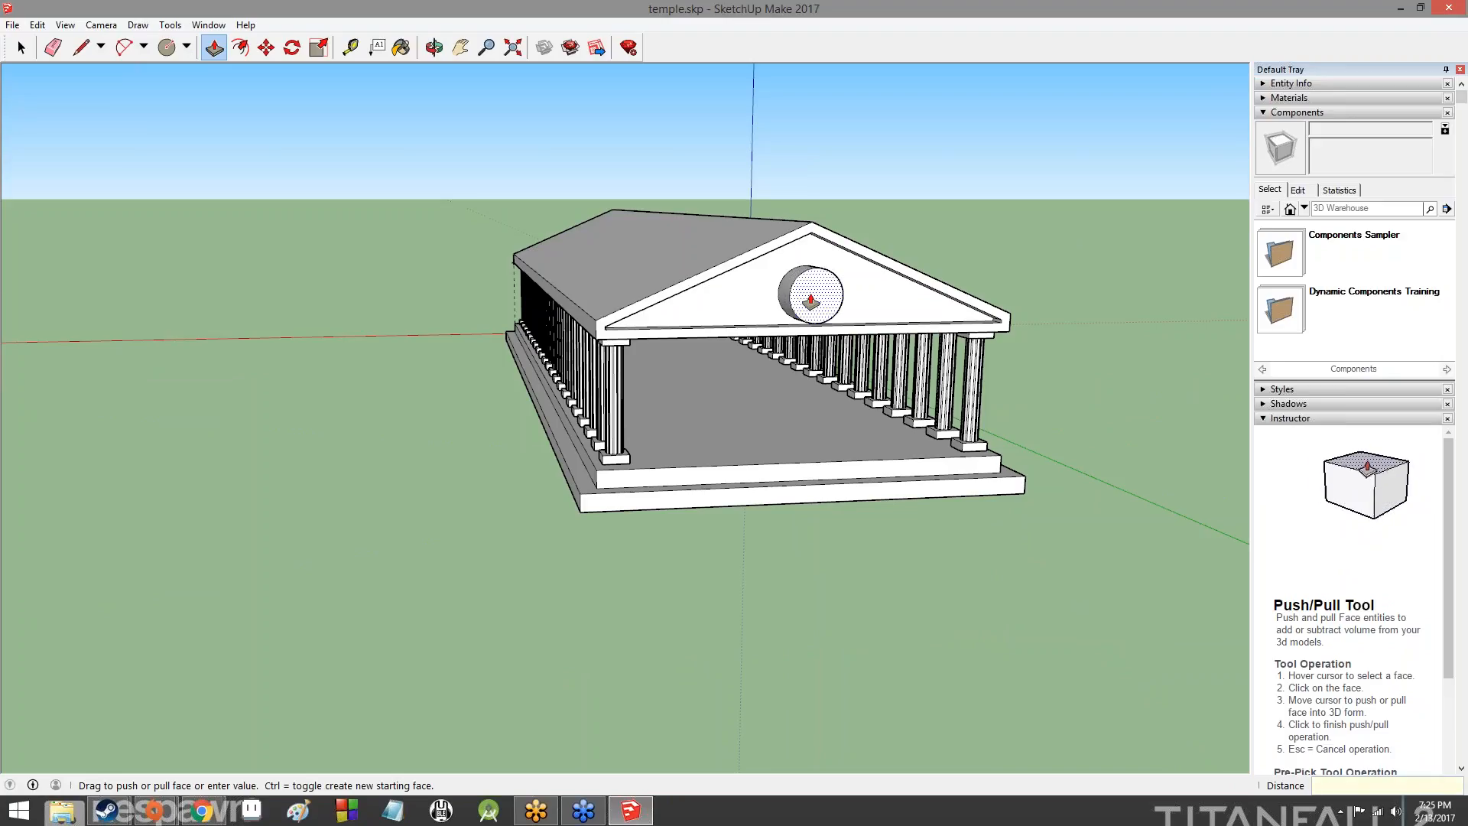
pyautogui.press('Return')
pyautogui.moveTo(986, 239)
pyautogui.mouseDown(button='middle')
pyautogui.moveTo(1115, 282)
pyautogui.moveTo(1203, 370)
pyautogui.moveTo(655, 167)
pyautogui.moveTo(481, 154)
pyautogui.moveTo(691, 140)
pyautogui.moveTo(833, 202)
pyautogui.moveTo(675, 239)
pyautogui.mouseUp(button='middle')
pyautogui.scroll(2, 671, 220)
pyautogui.scroll(-3, 665, 203)
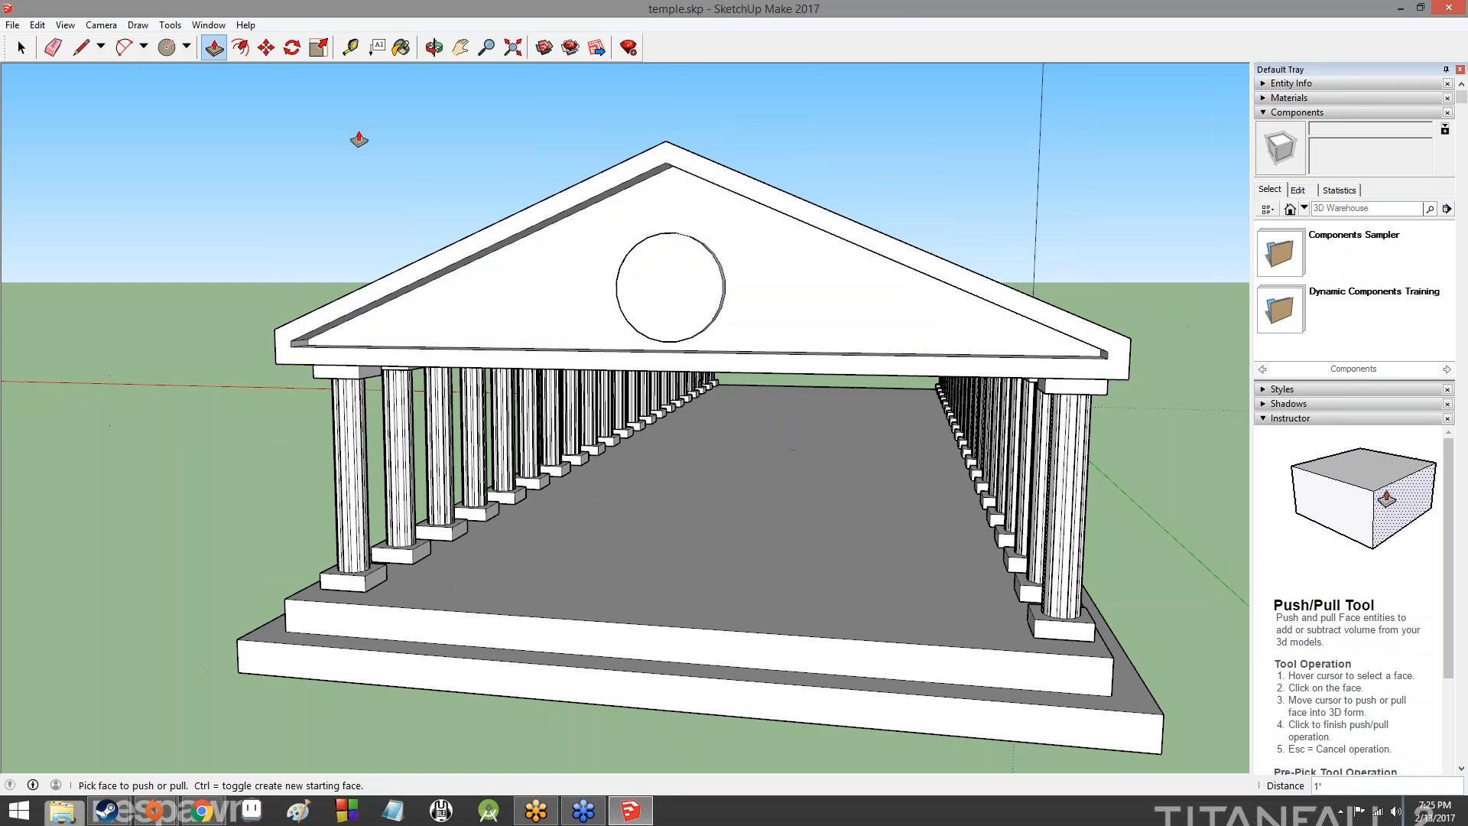
pyautogui.click(187, 48)
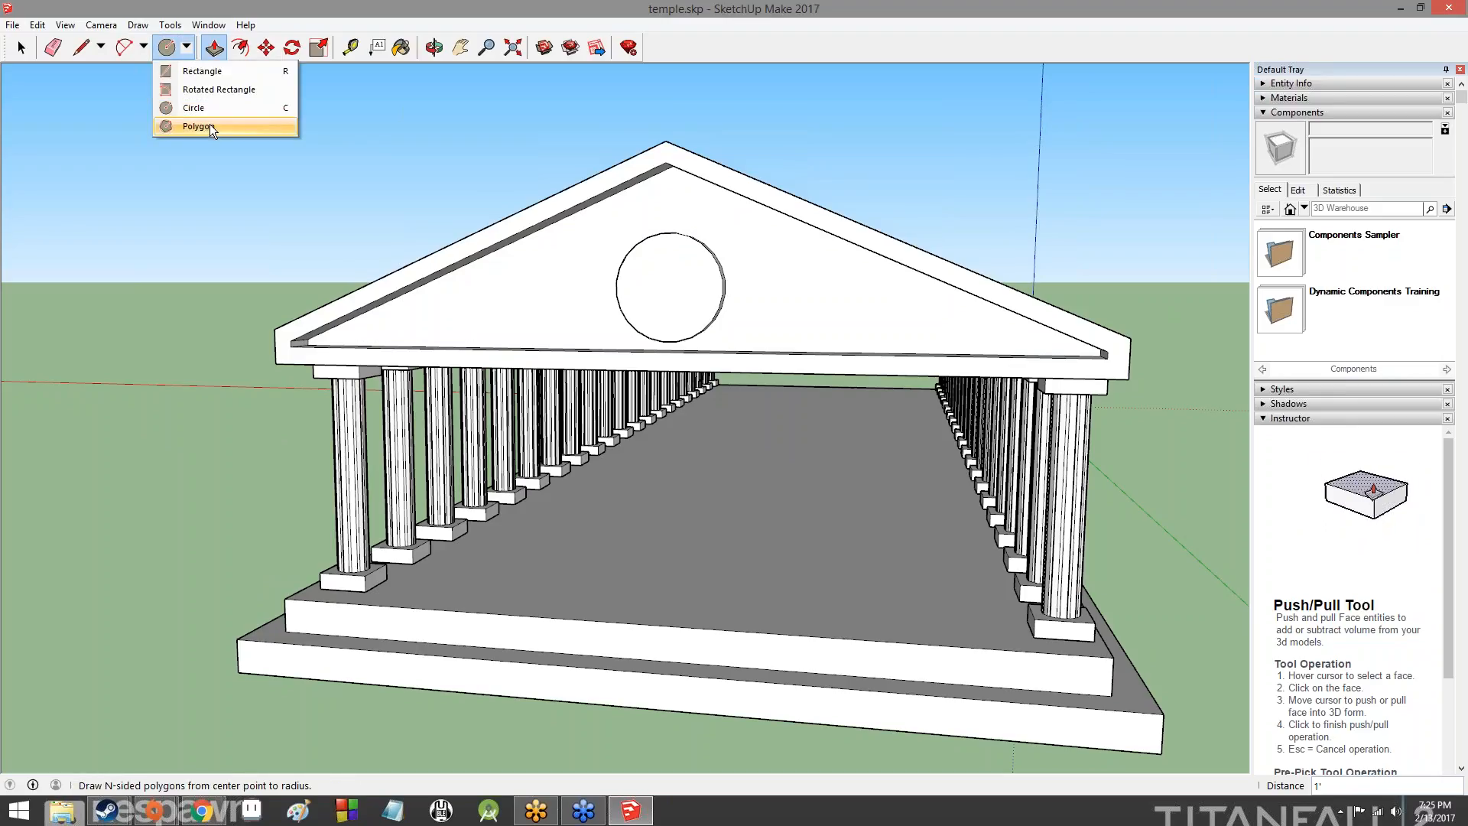
pyautogui.click(143, 47)
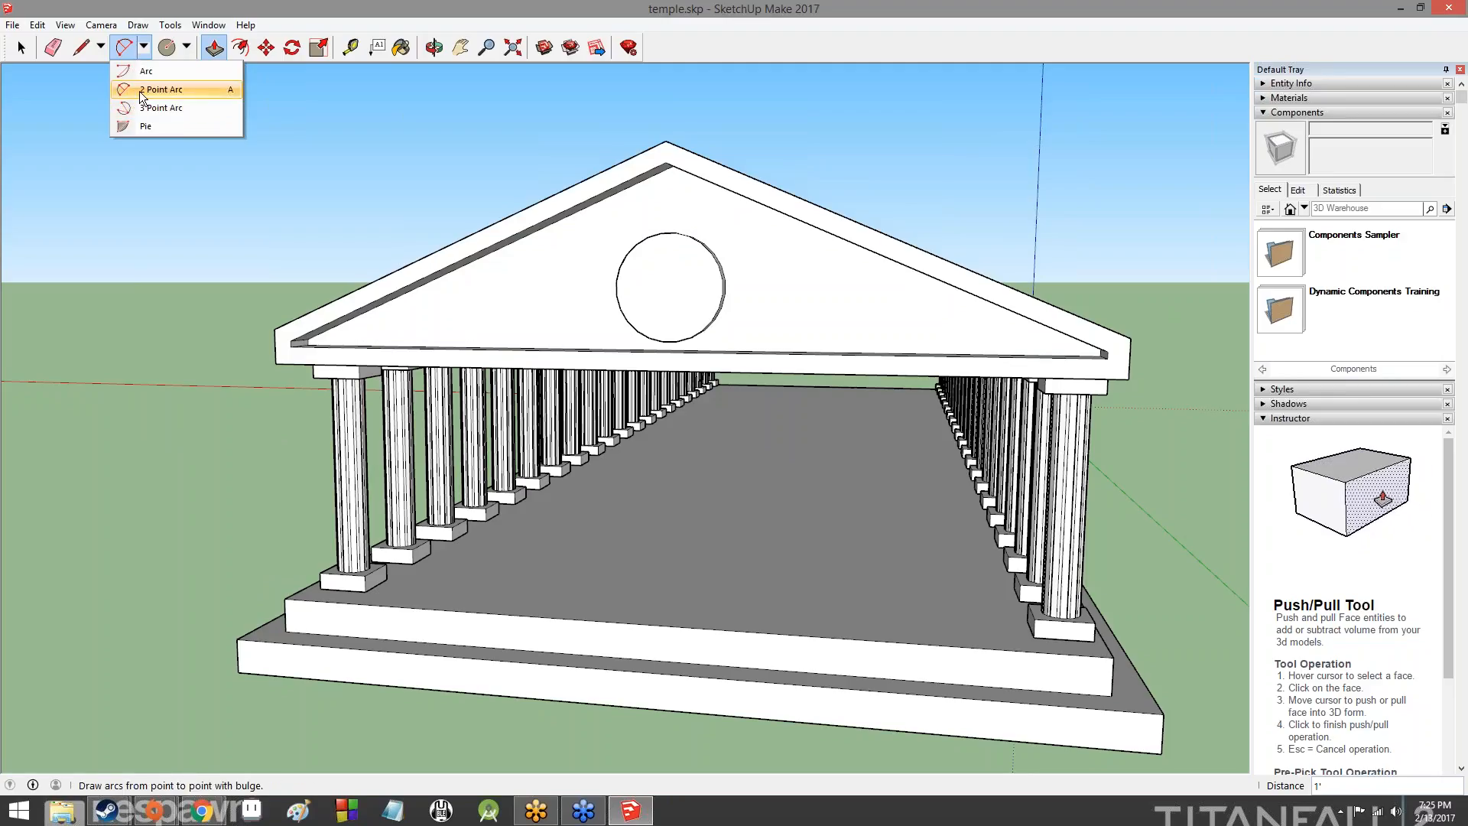
pyautogui.click(146, 71)
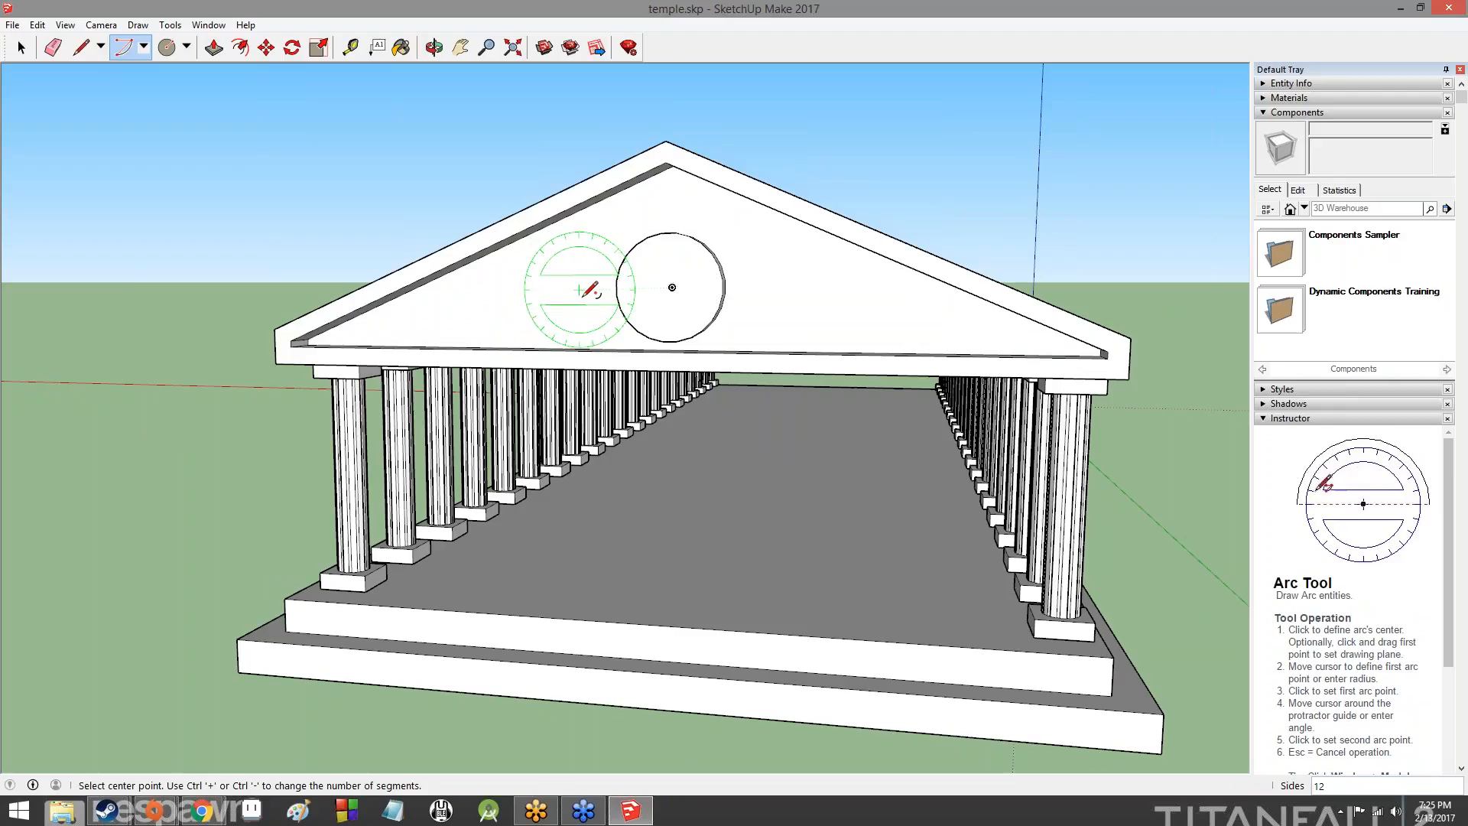
pyautogui.click(591, 289)
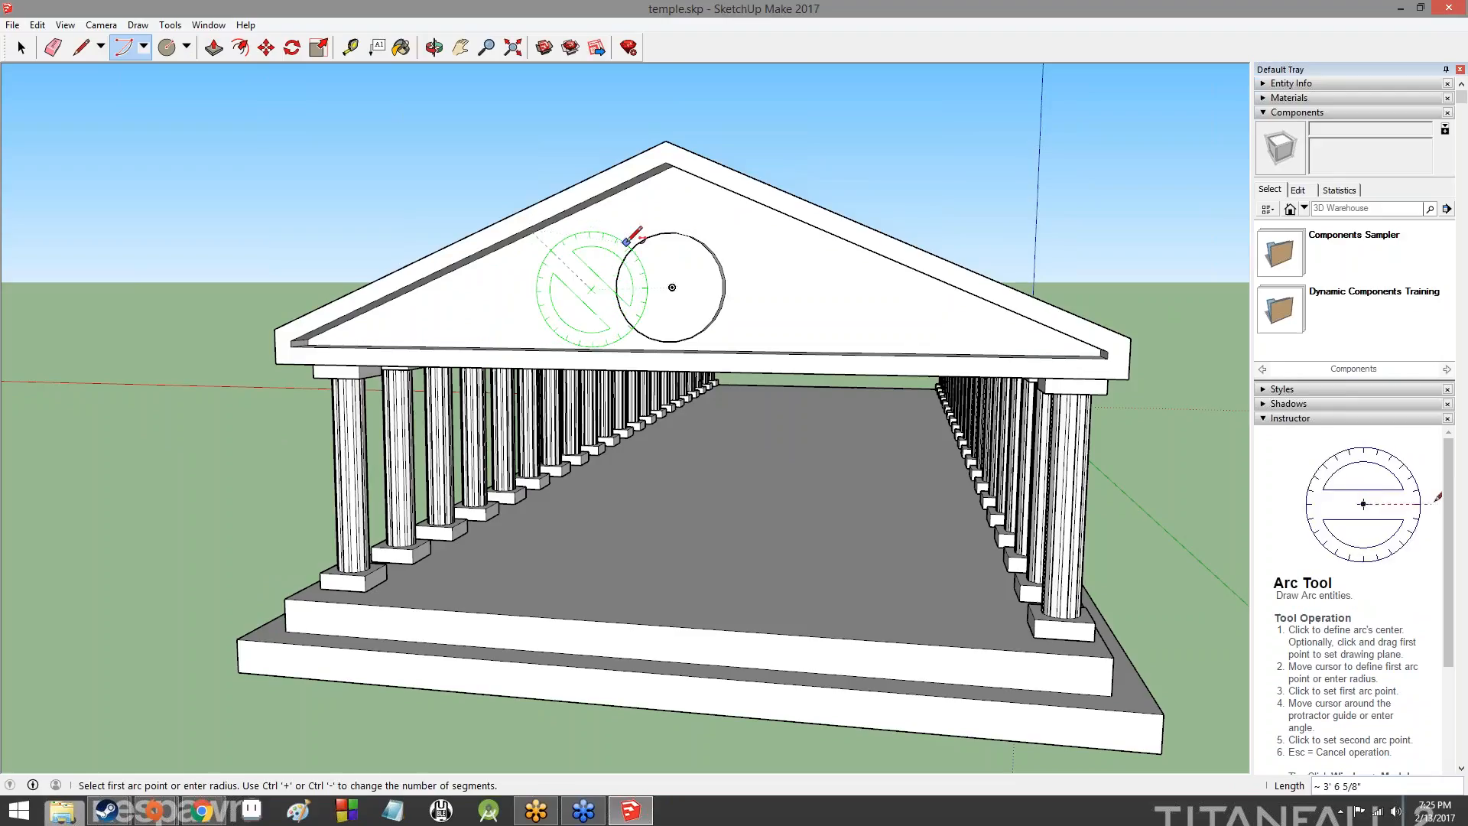
pyautogui.click(536, 209)
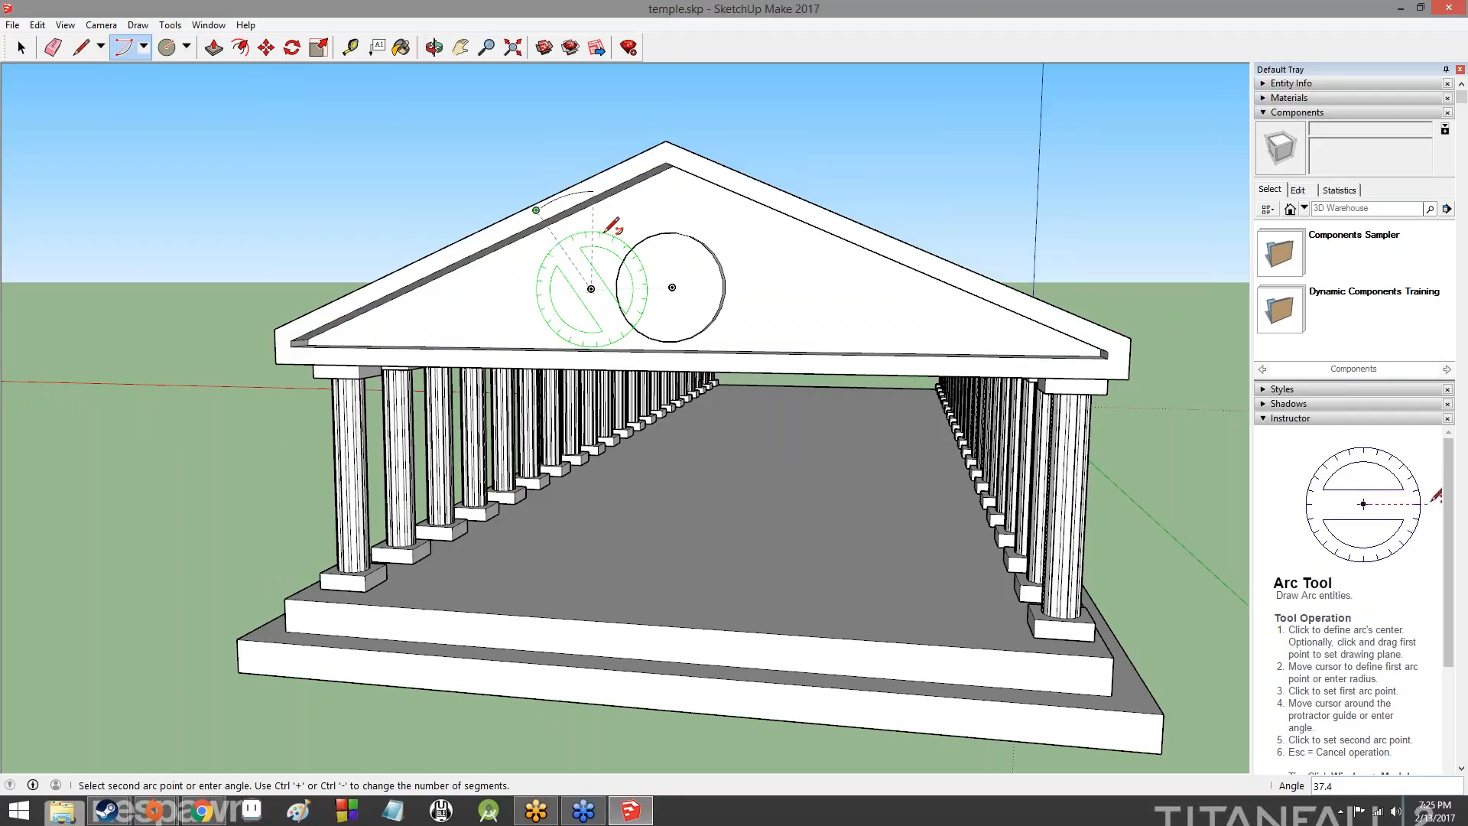
pyautogui.press('Escape')
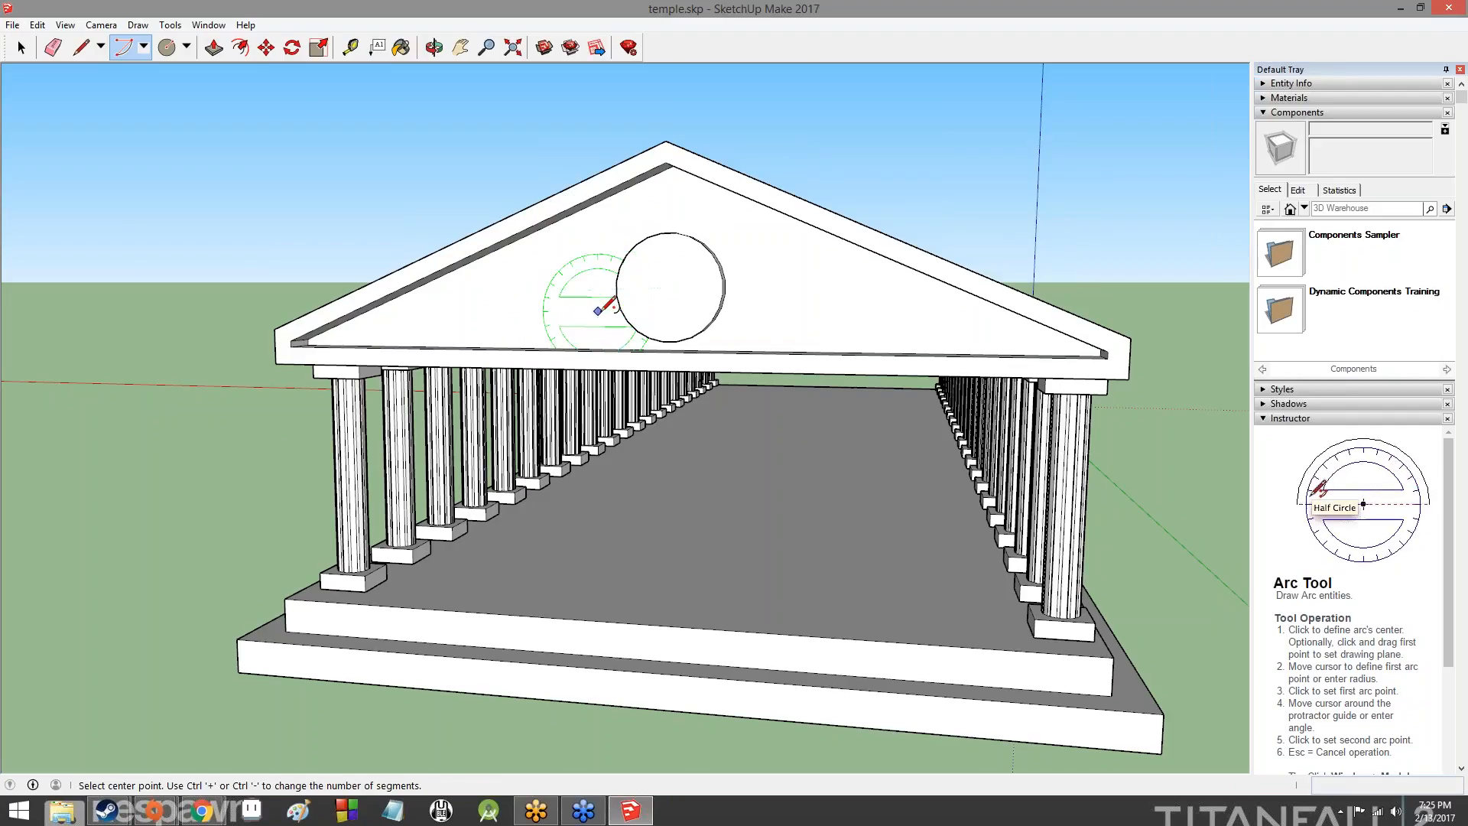
pyautogui.click(606, 289)
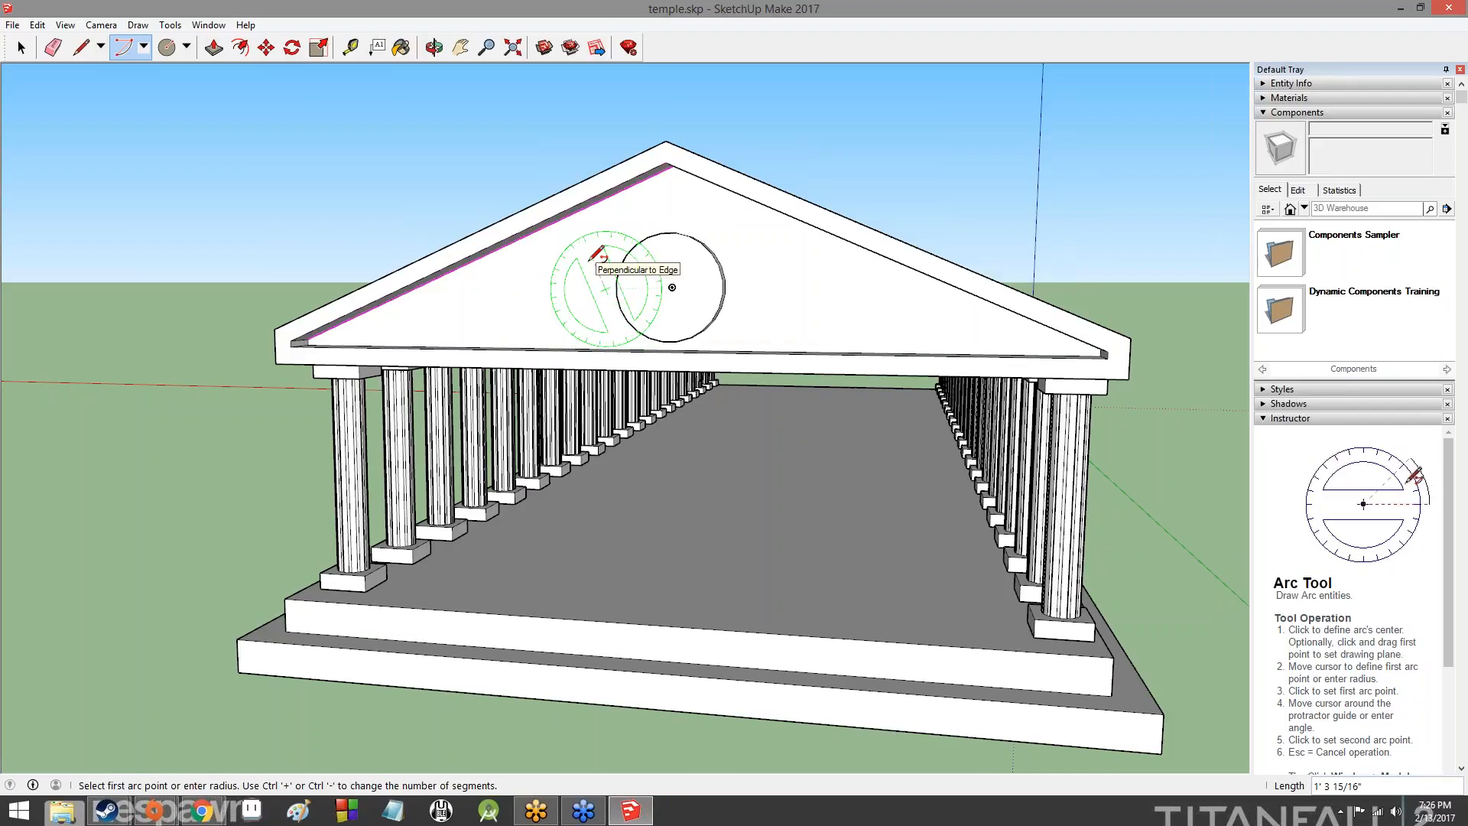
pyautogui.click(581, 289)
pyautogui.press('Escape')
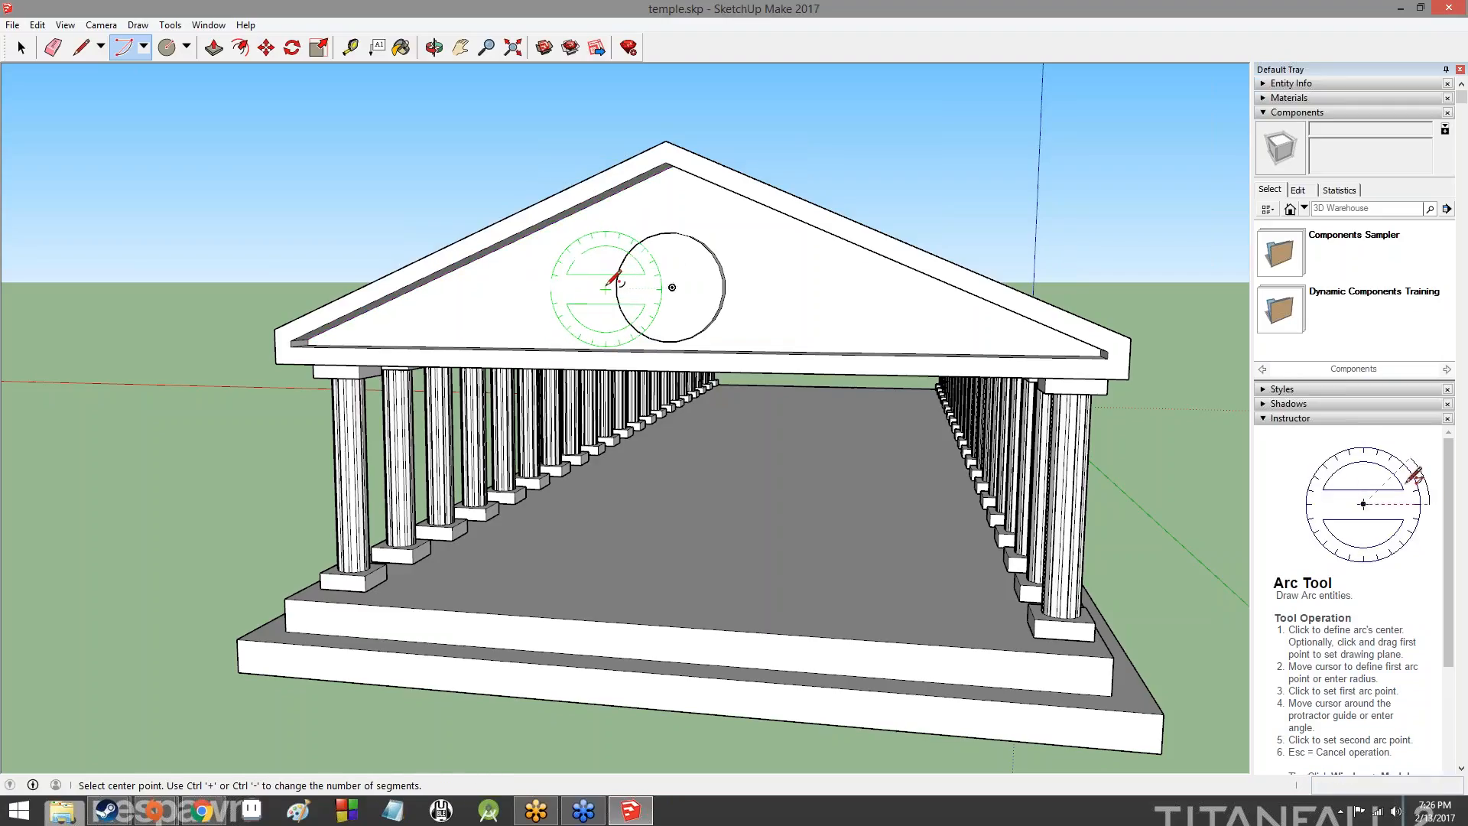
pyautogui.click(603, 289)
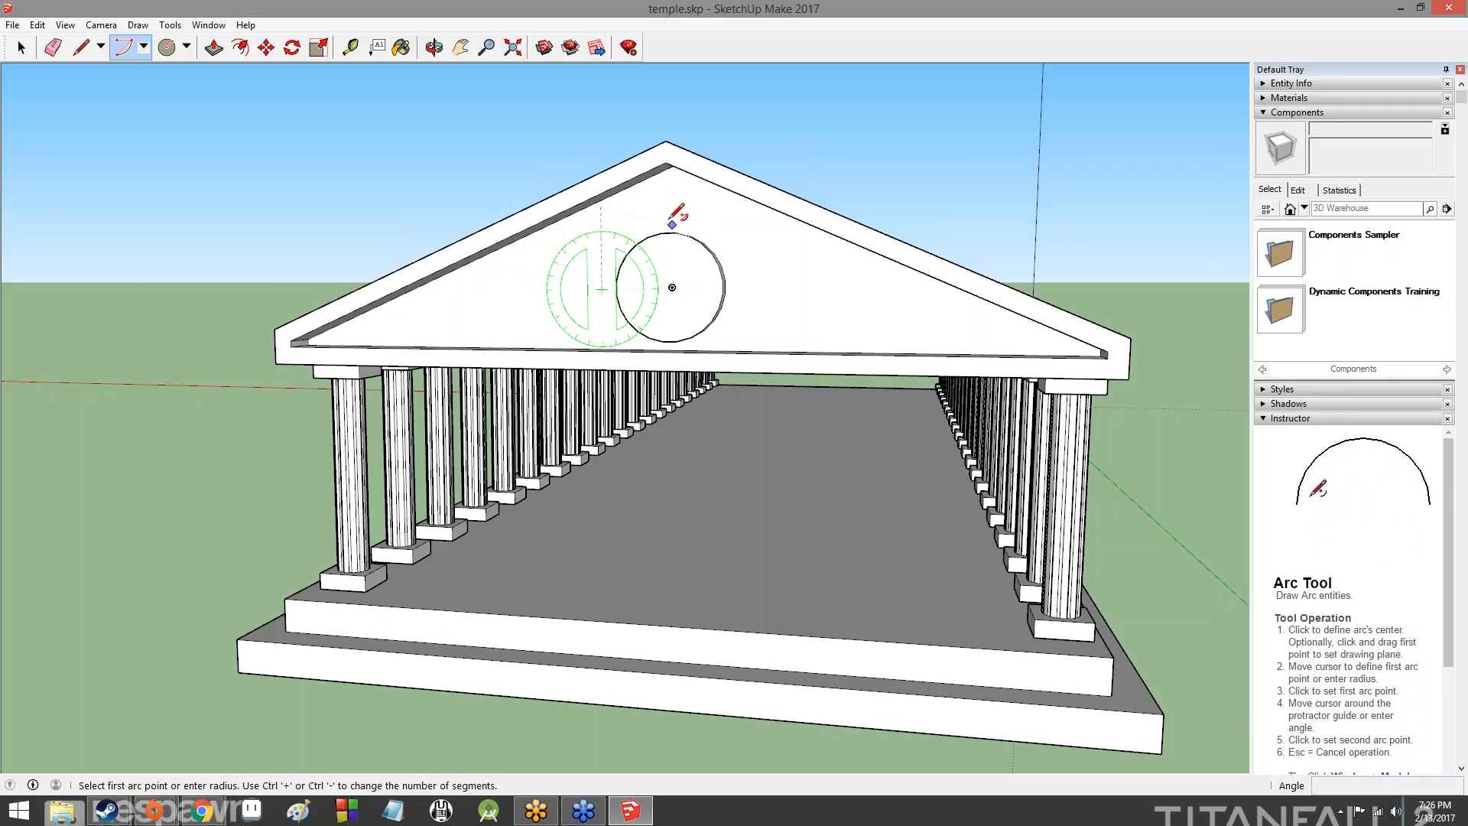
pyautogui.click(601, 207)
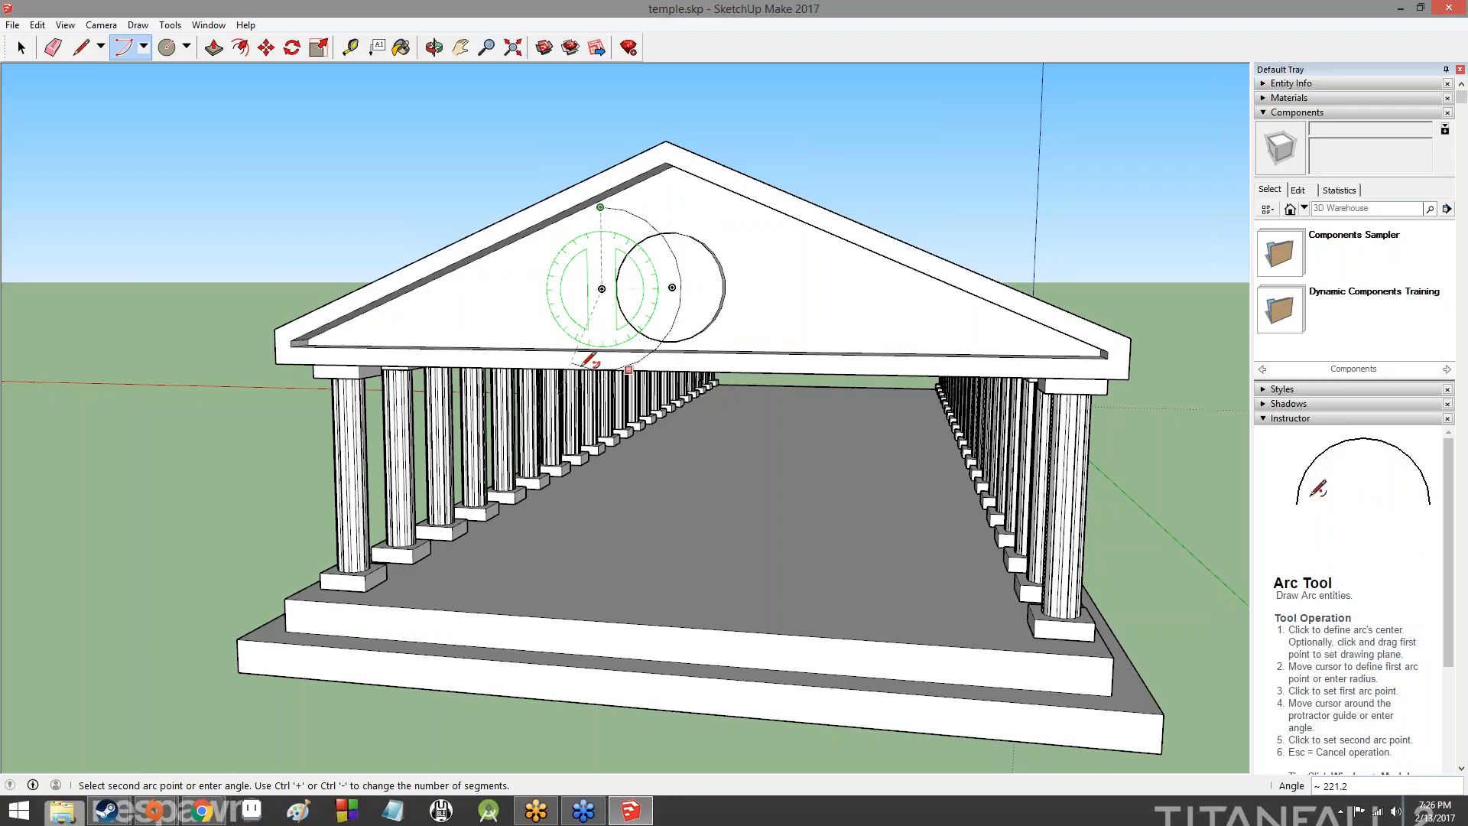
pyautogui.press('Escape')
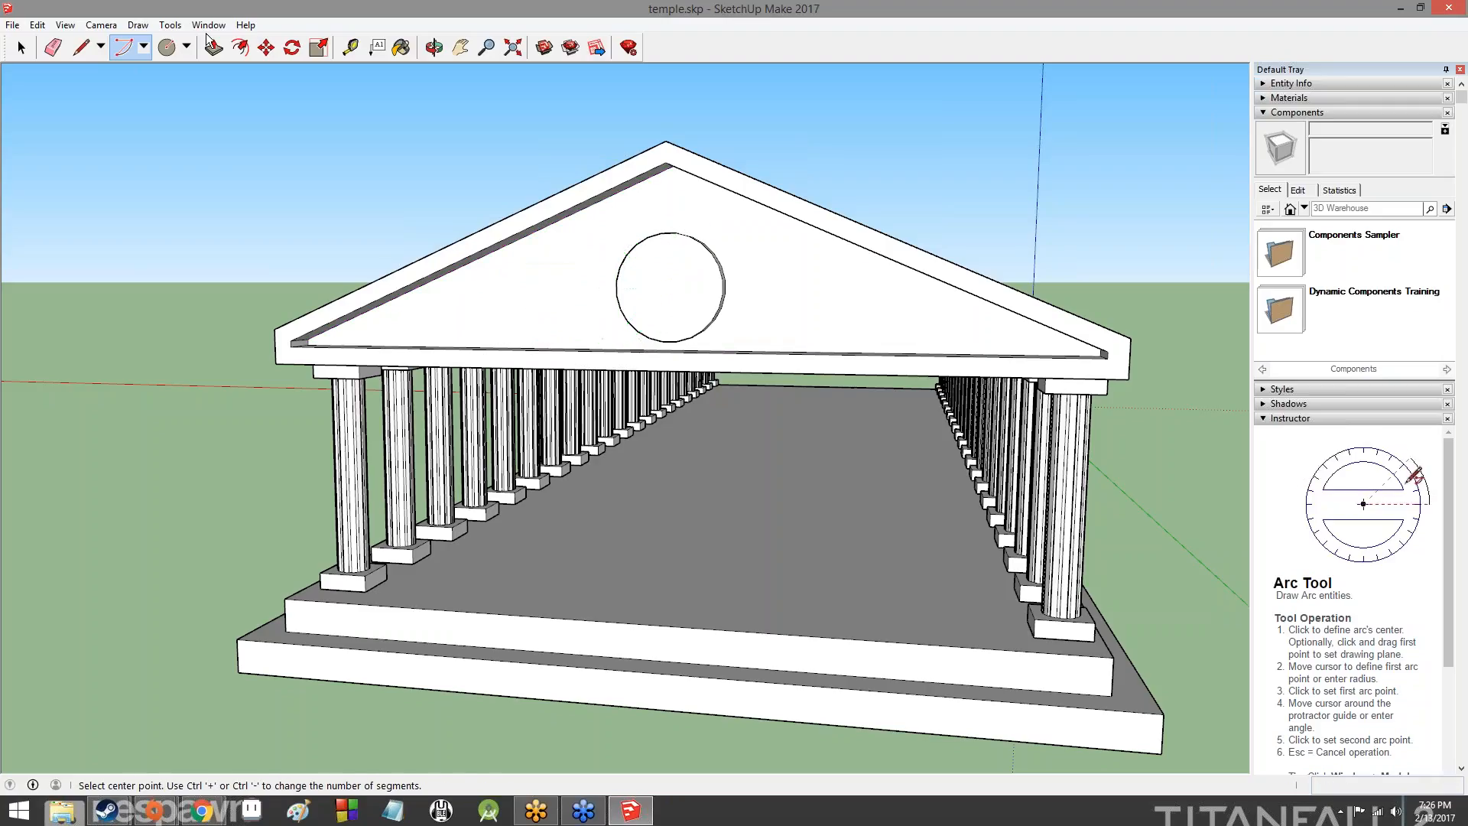
# - Draw a 2-Point Arc left of the gable's disc, curving away from it with a bulge of about 1' 3"
pyautogui.click(144, 46)
pyautogui.click(159, 89)
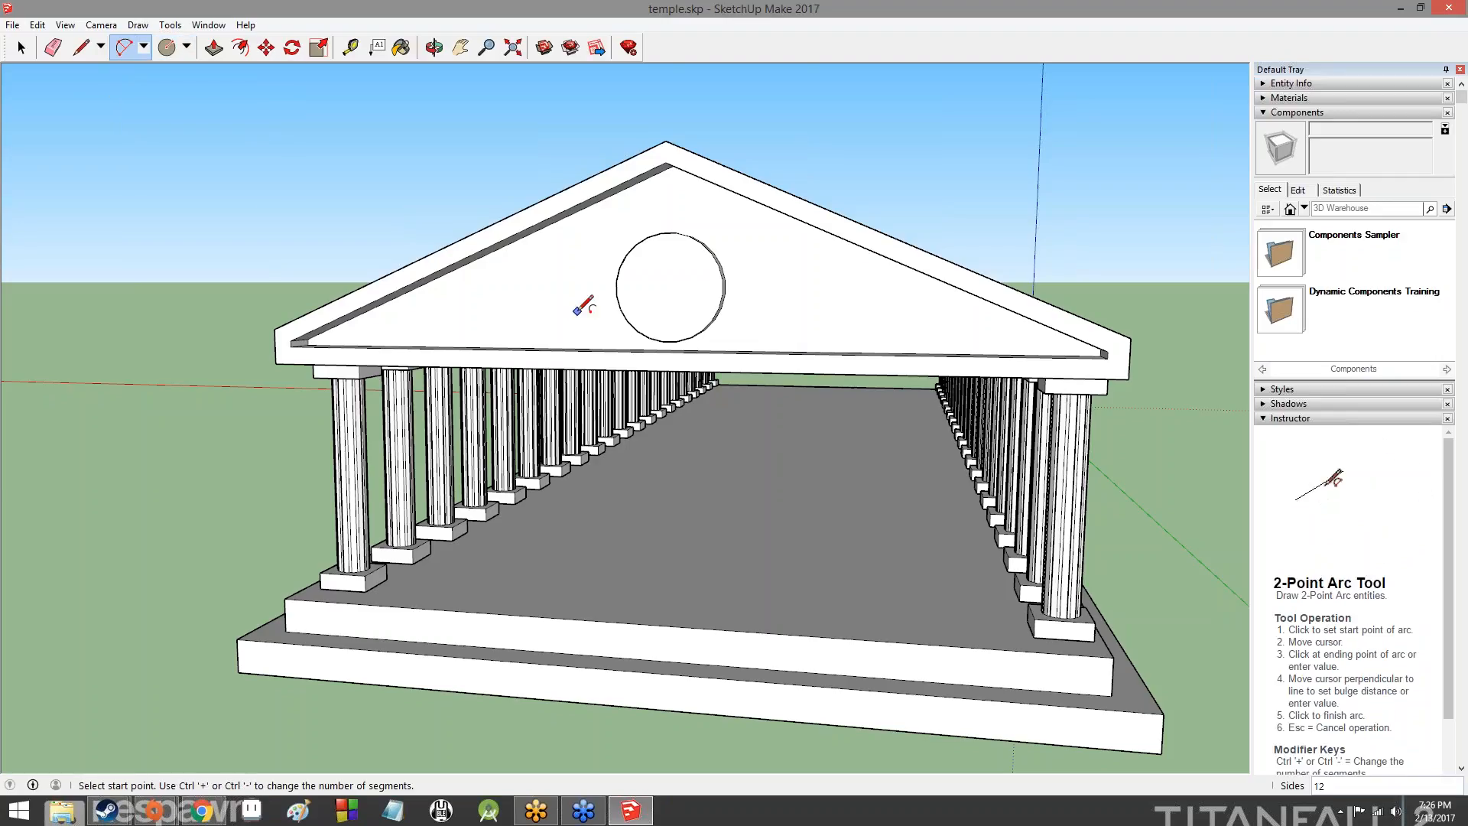
pyautogui.click(577, 323)
pyautogui.click(620, 228)
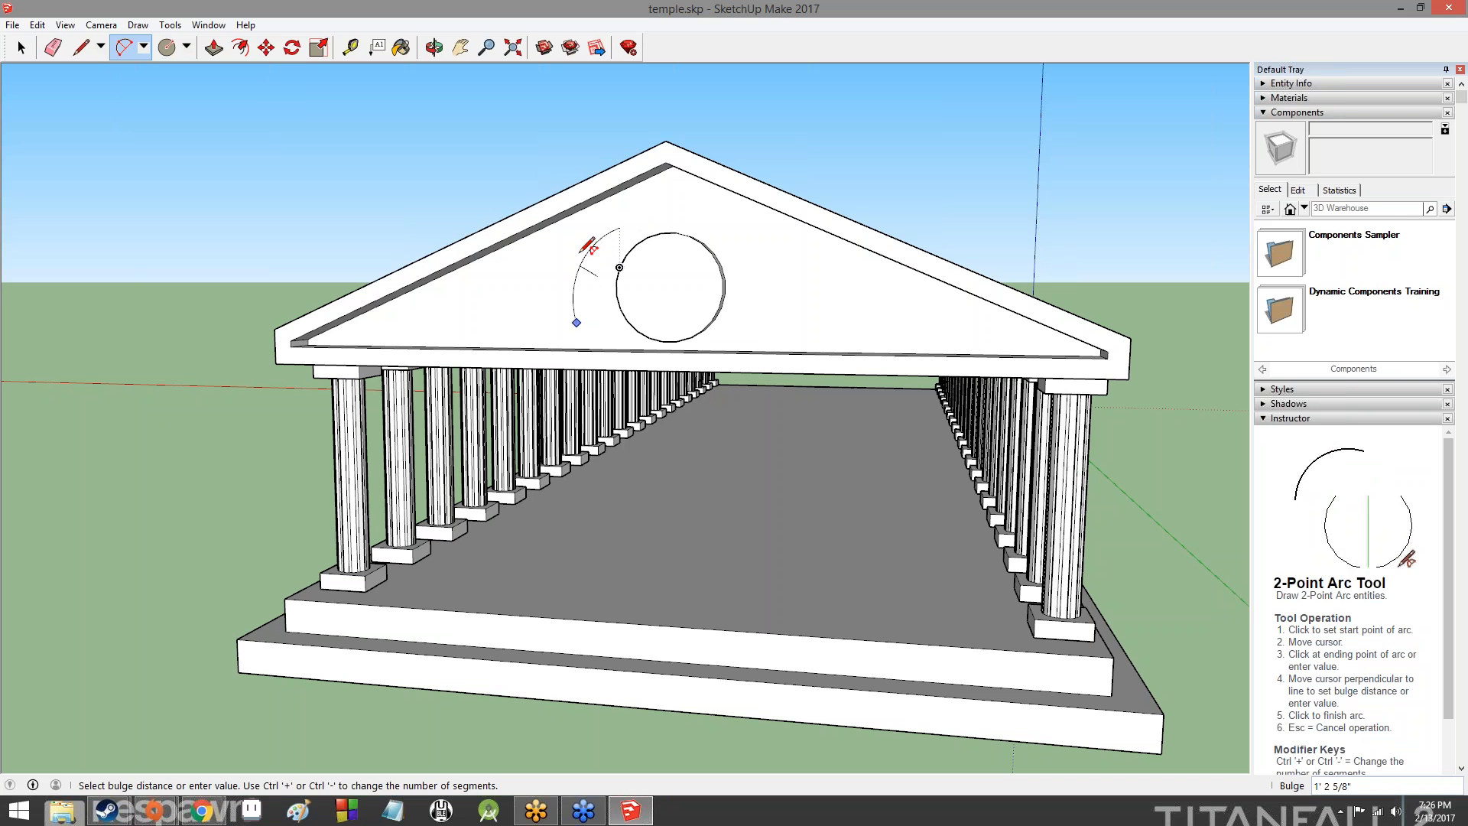
pyautogui.click(585, 246)
# - Move the arc beside the rear gable's disc about 1' 10" closer to the disc, parallel to the sloping roof edge
pyautogui.moveTo(714, 262); pyautogui.dragTo(508, 245, button='middle')
pyautogui.click(264, 47)
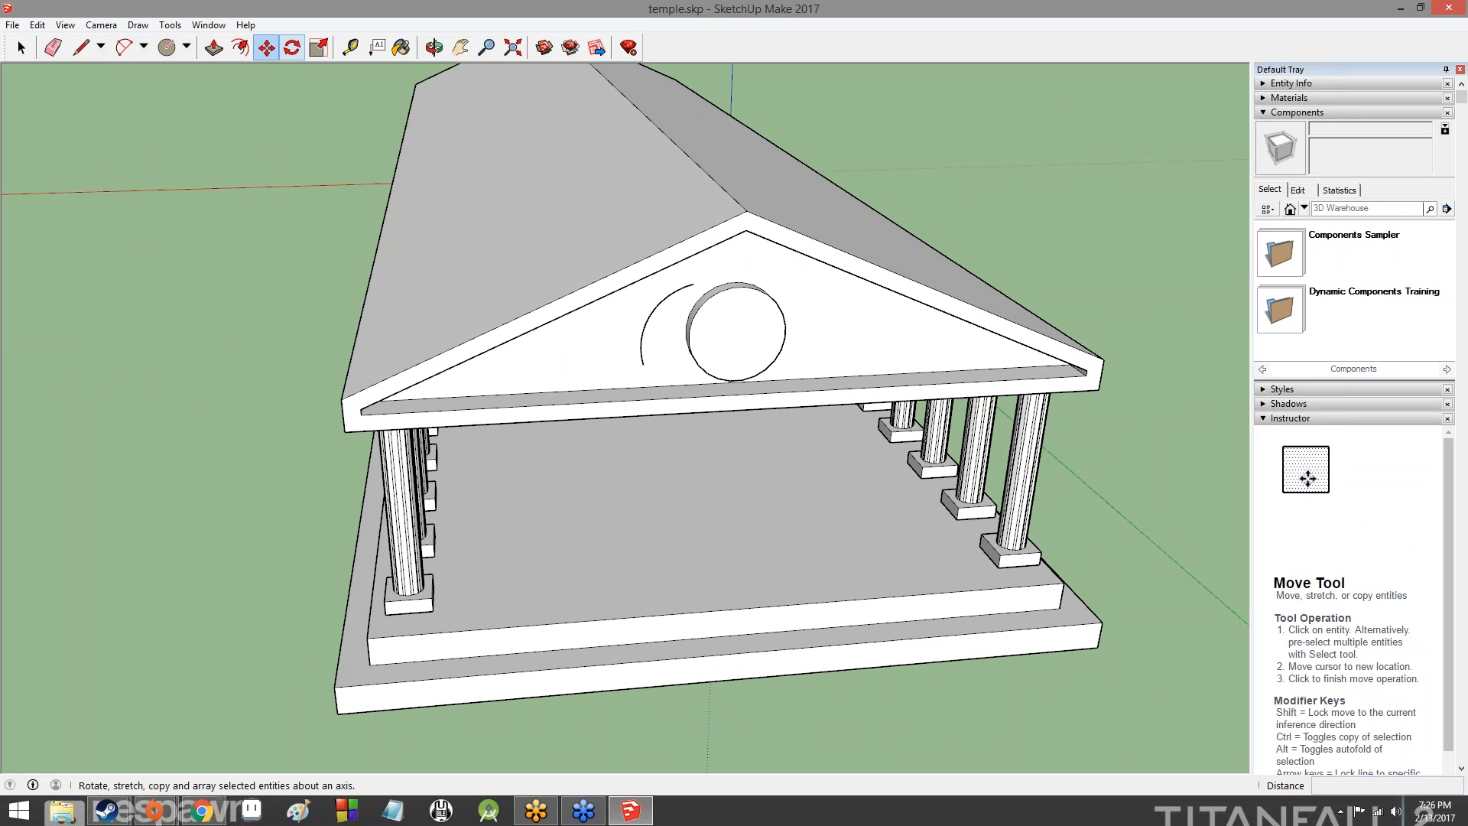
pyautogui.click(652, 313)
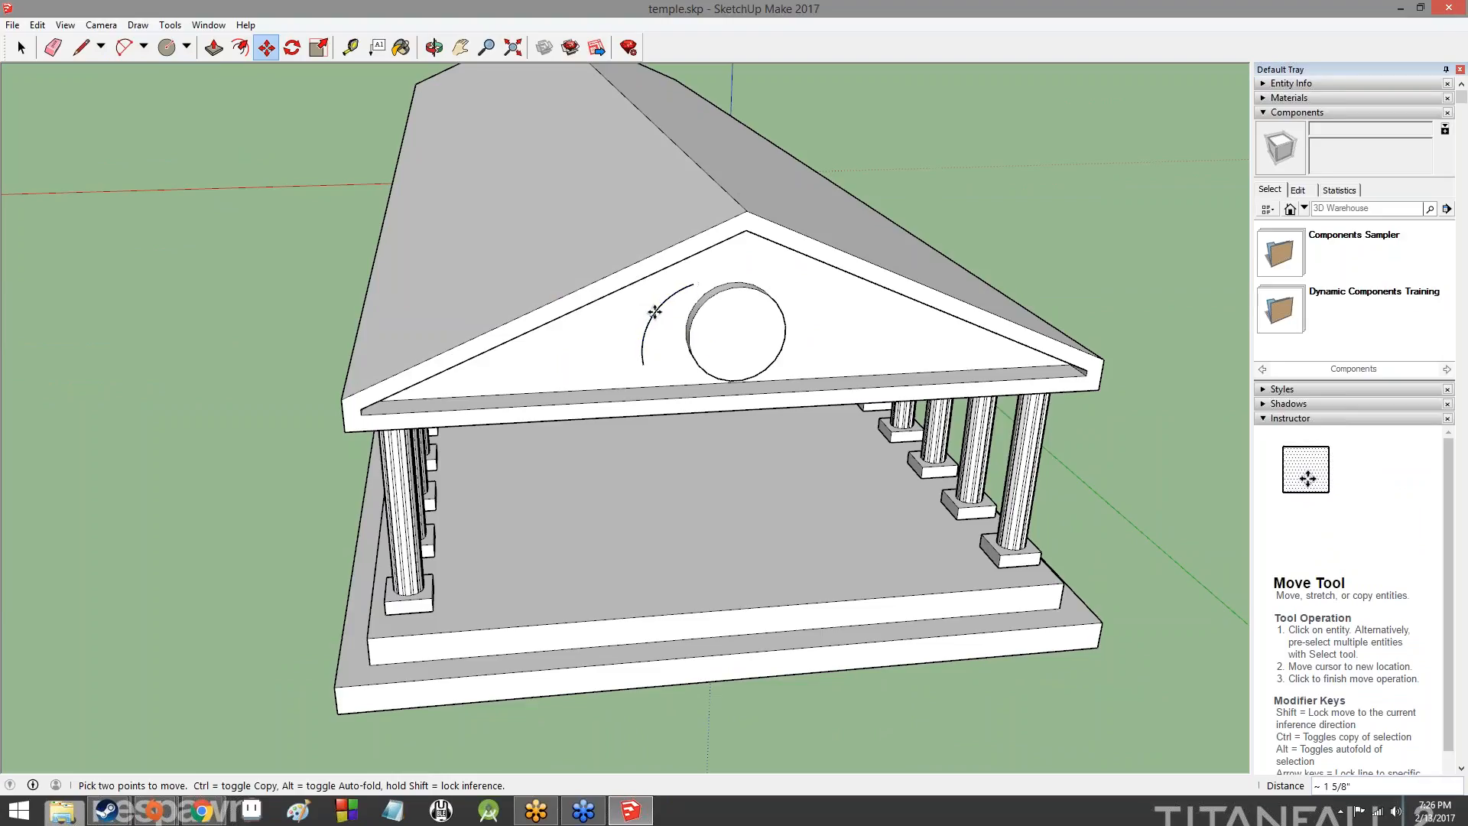
pyautogui.press('Escape')
pyautogui.click(643, 332)
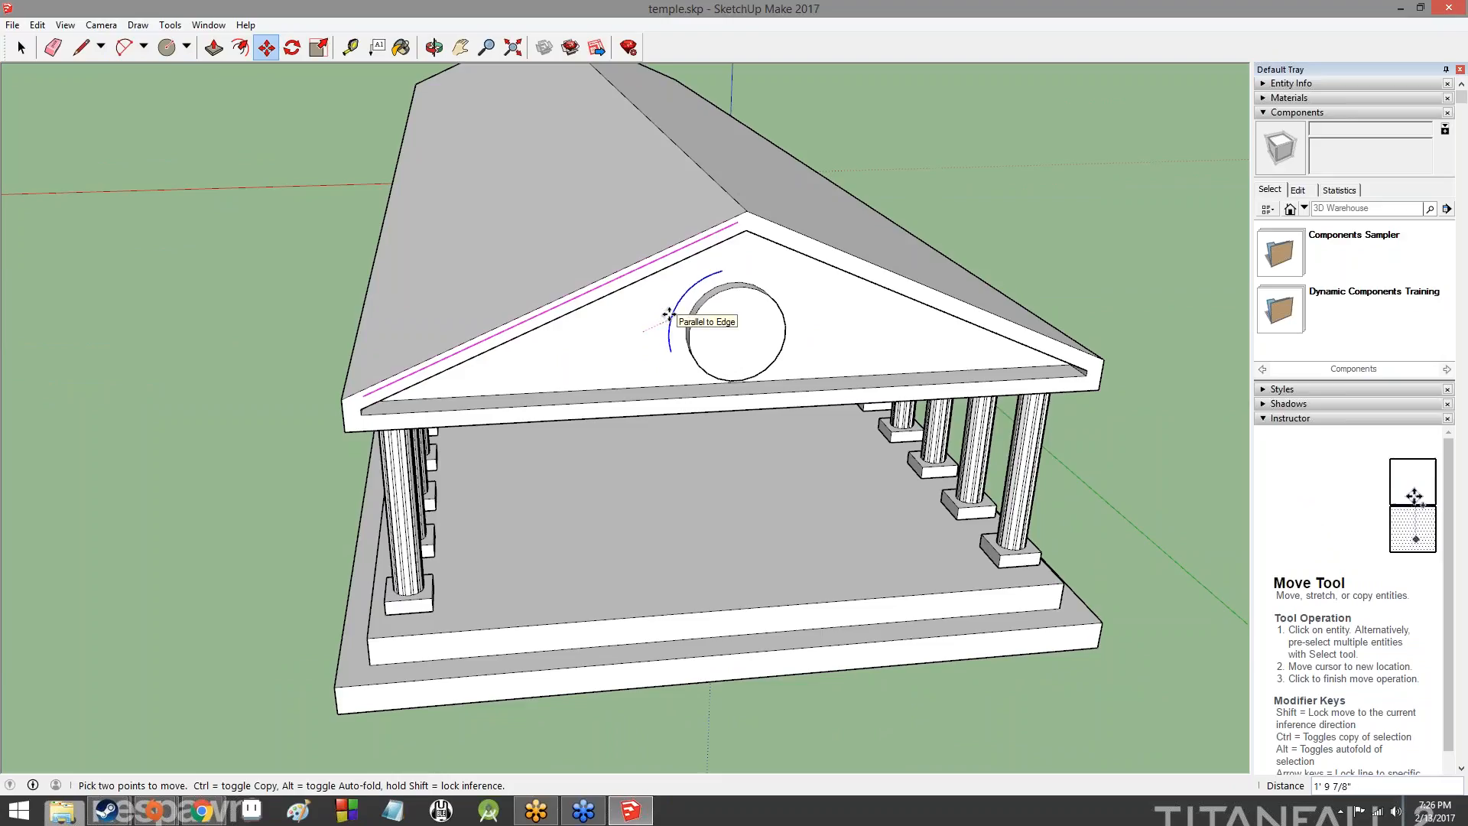
pyautogui.click(669, 314)
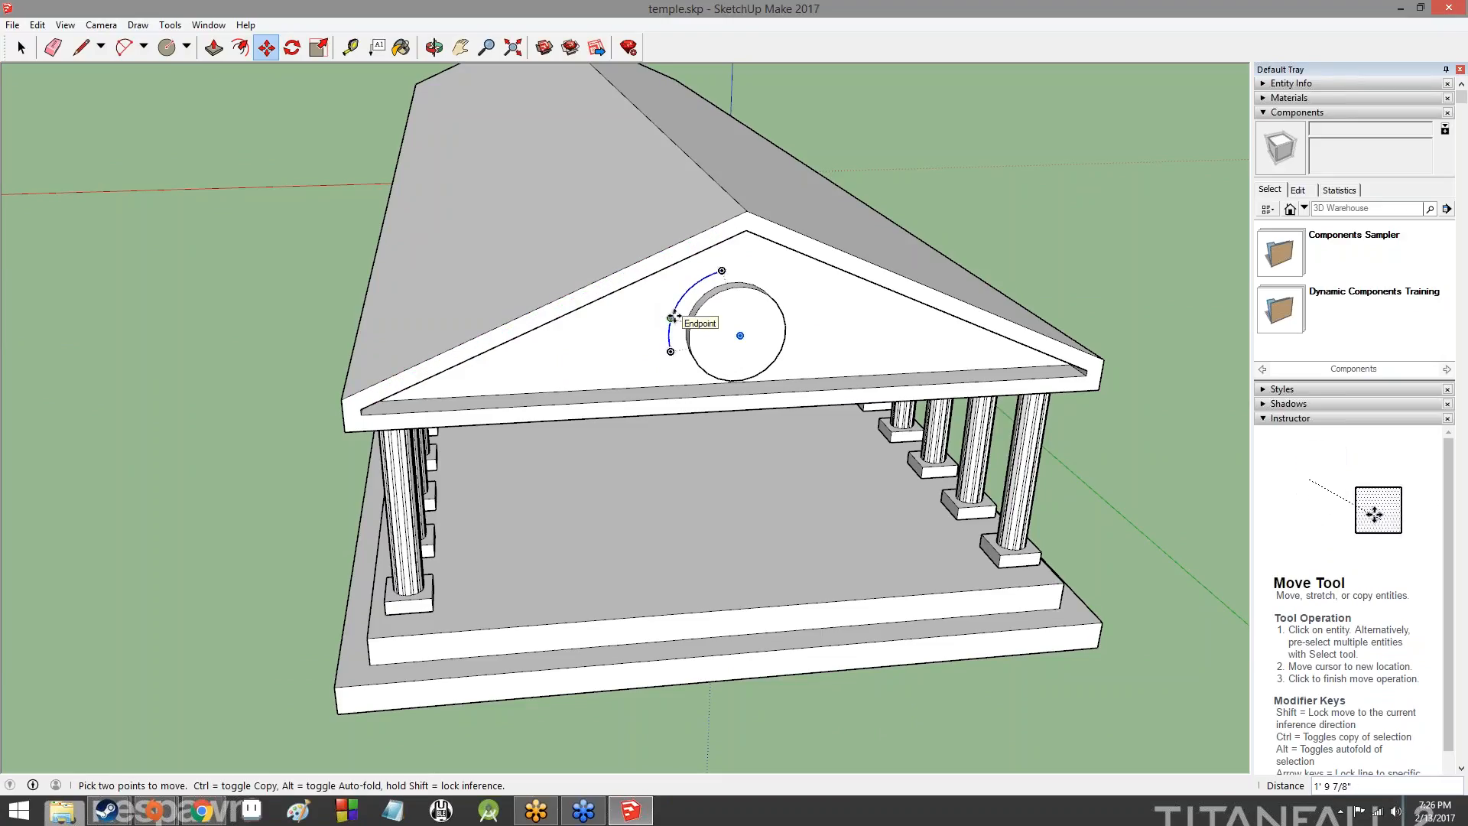
# - Nudge the arc by small distances to fine-tune its position around the disc's upper-left rim
pyautogui.click(672, 317)
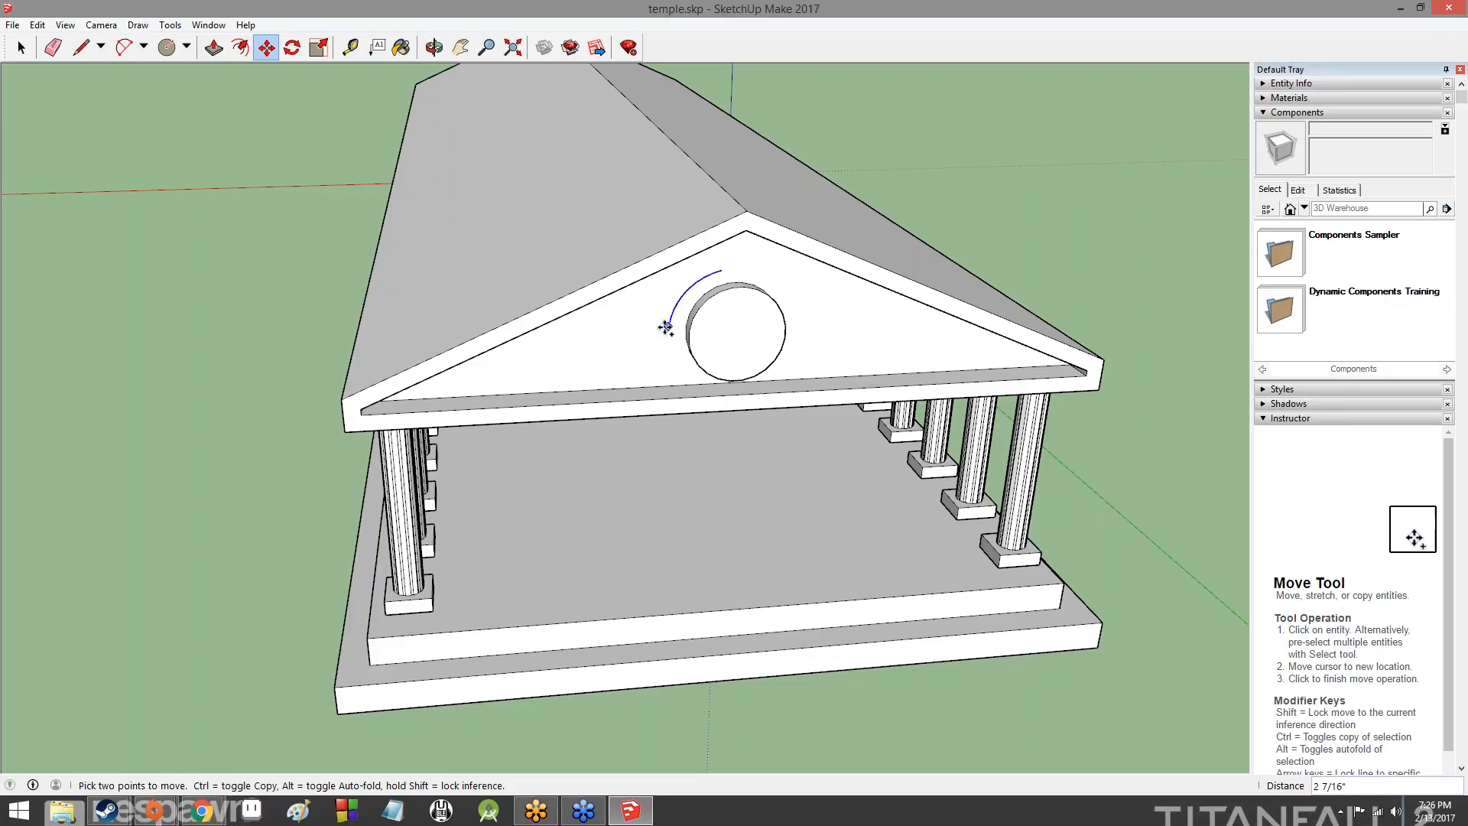
pyautogui.click(668, 328)
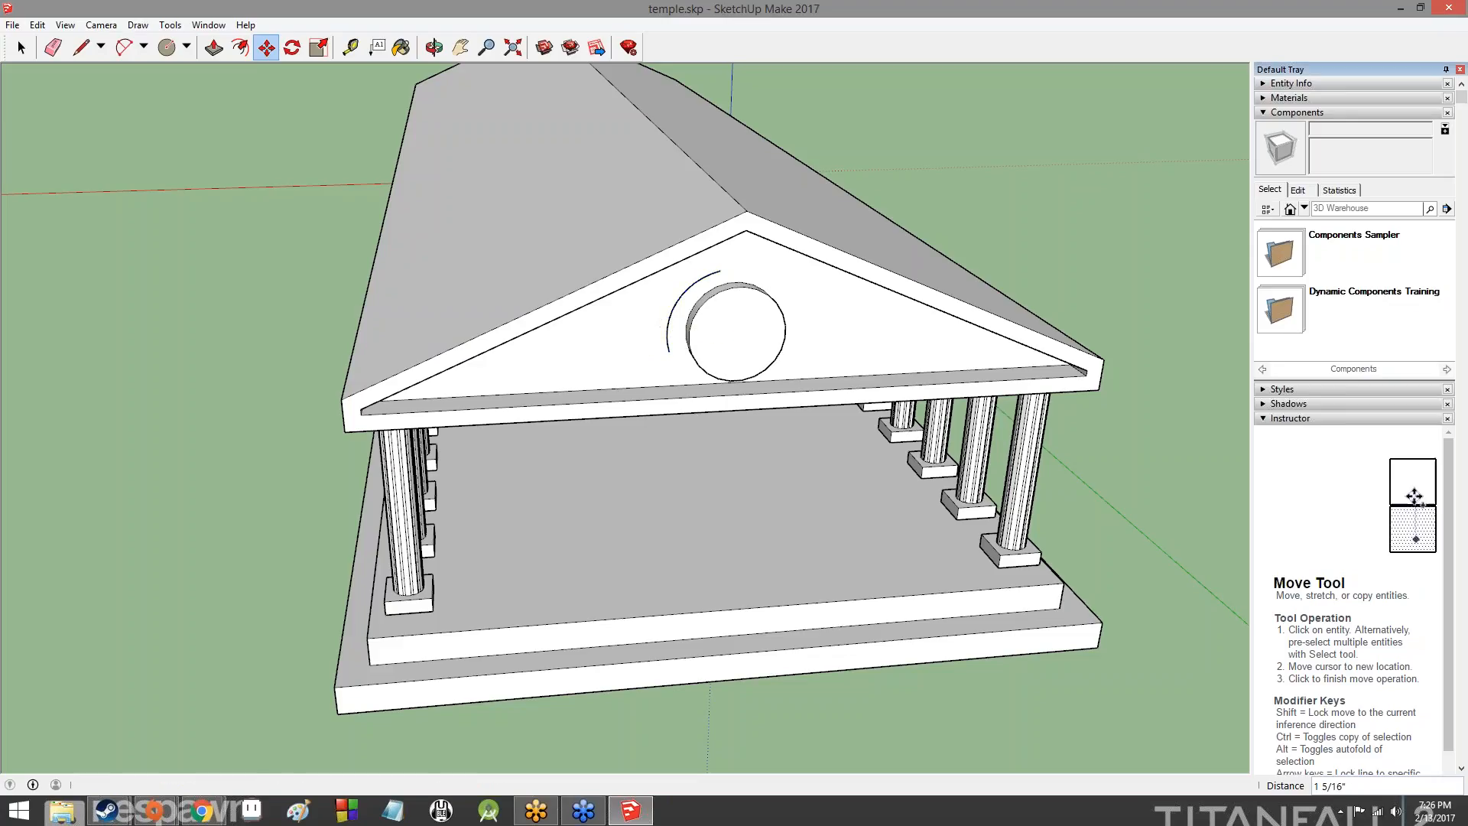
pyautogui.click(669, 326)
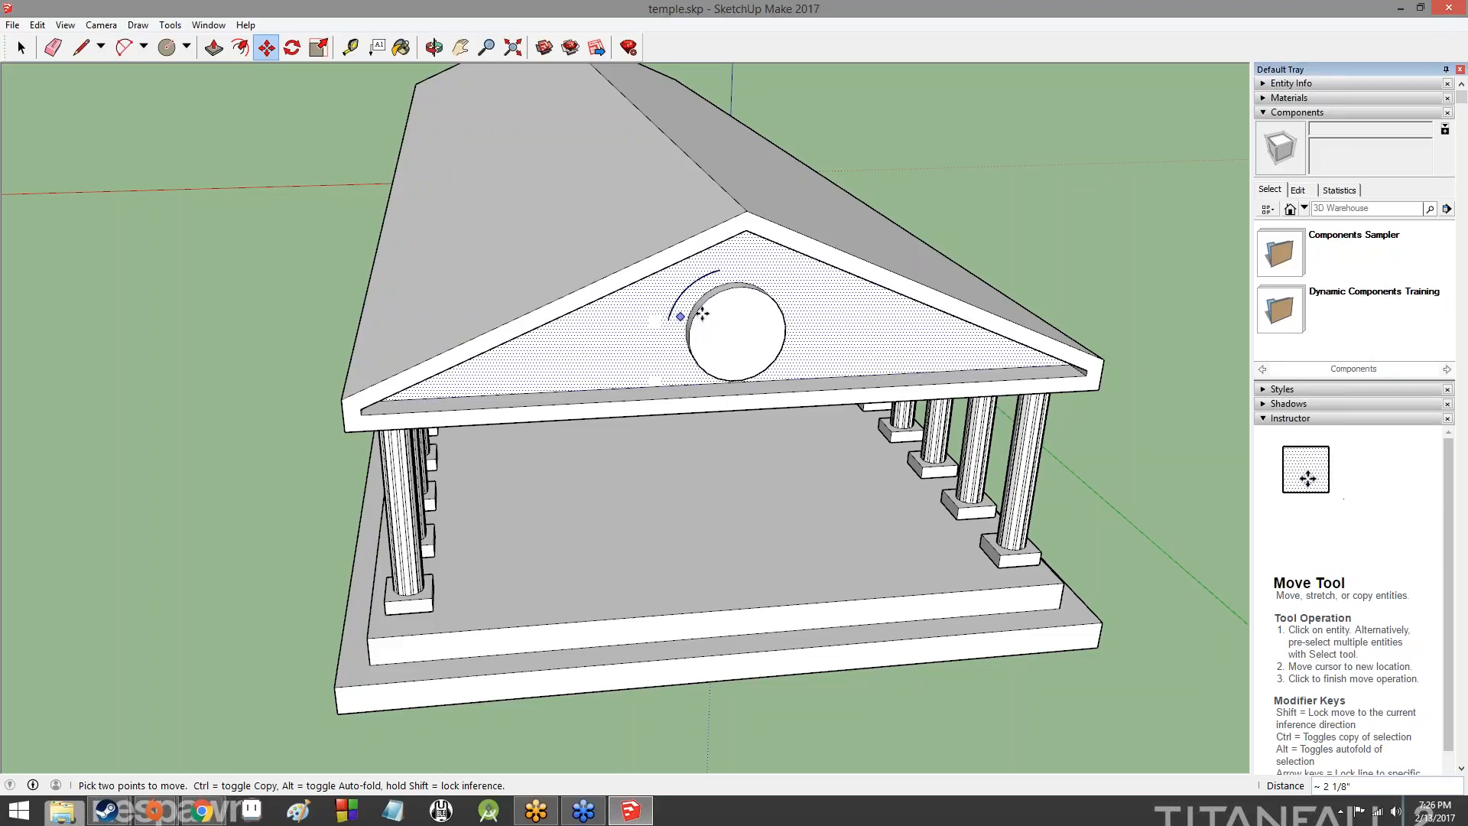
pyautogui.moveTo(845, 314); pyautogui.dragTo(680, 287, button='middle')
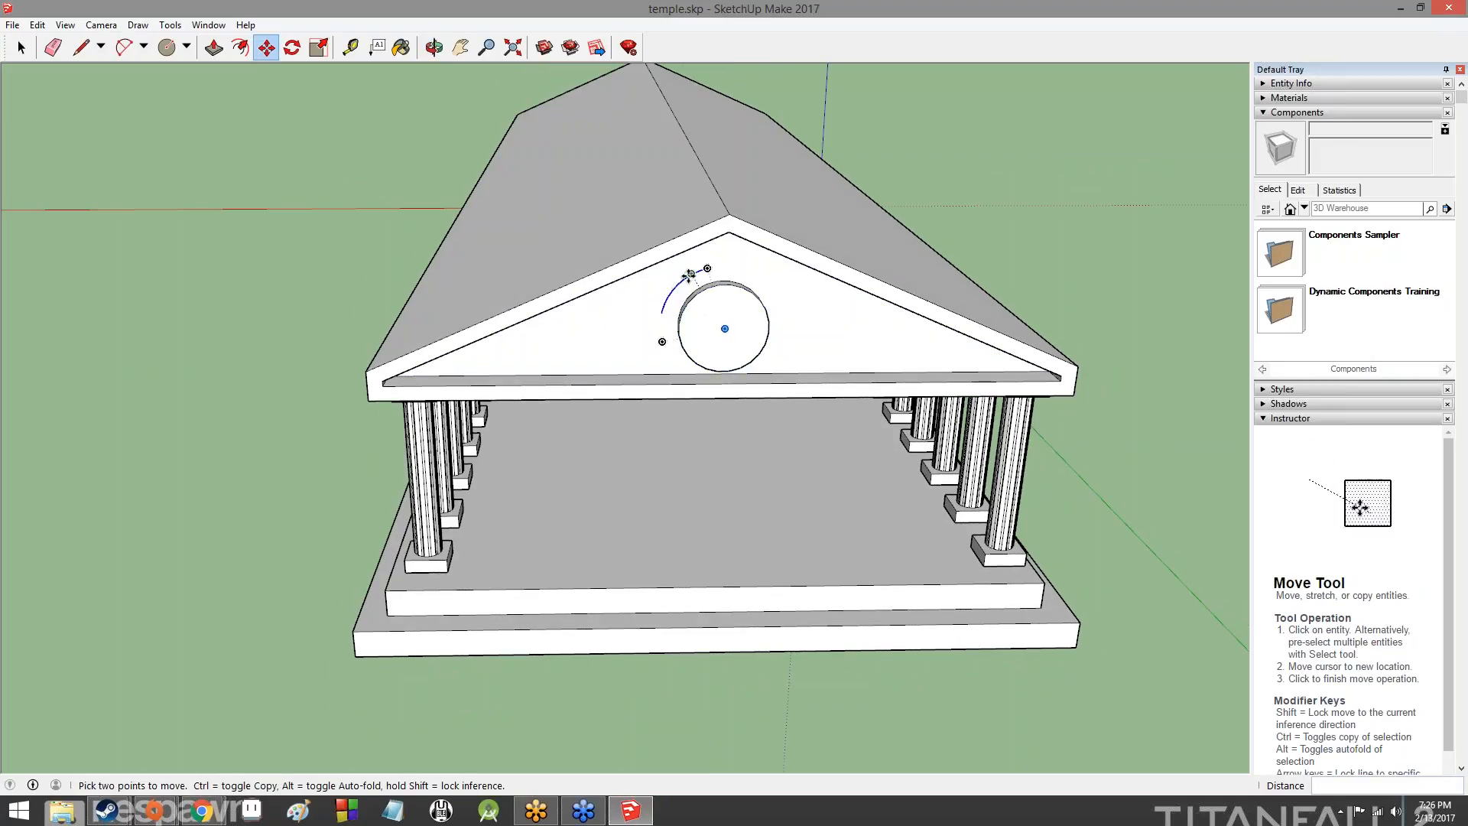
pyautogui.click(694, 276)
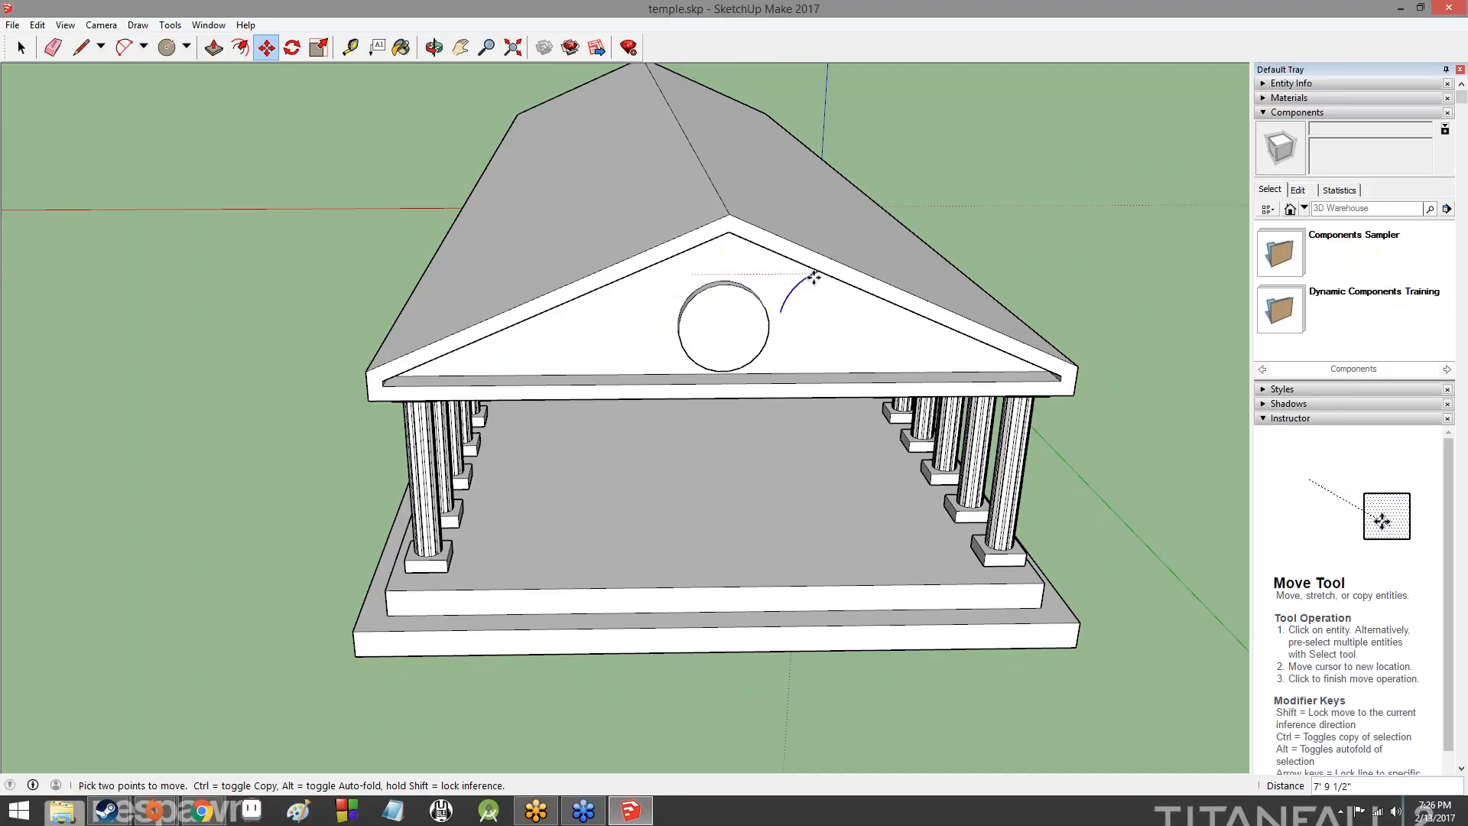
pyautogui.click(692, 281)
# - Copy the arc about 1' outward, up and away from the disc, to form a second, outer arc
pyautogui.moveTo(857, 327); pyautogui.dragTo(806, 383, button='middle')
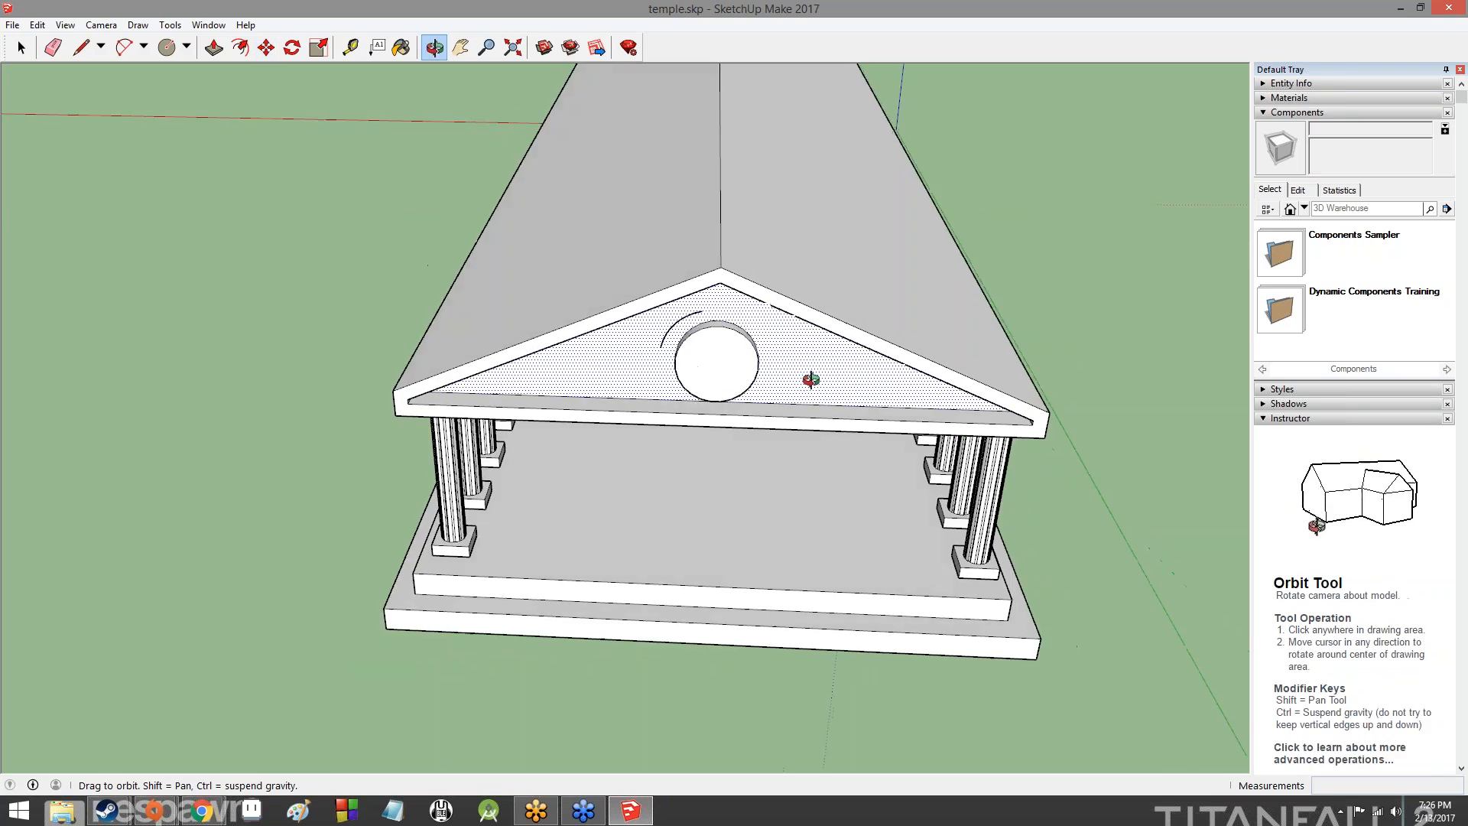
pyautogui.scroll(8, 796, 263)
pyautogui.moveTo(729, 221); pyautogui.dragTo(580, 240, button='middle')
pyautogui.click(21, 48)
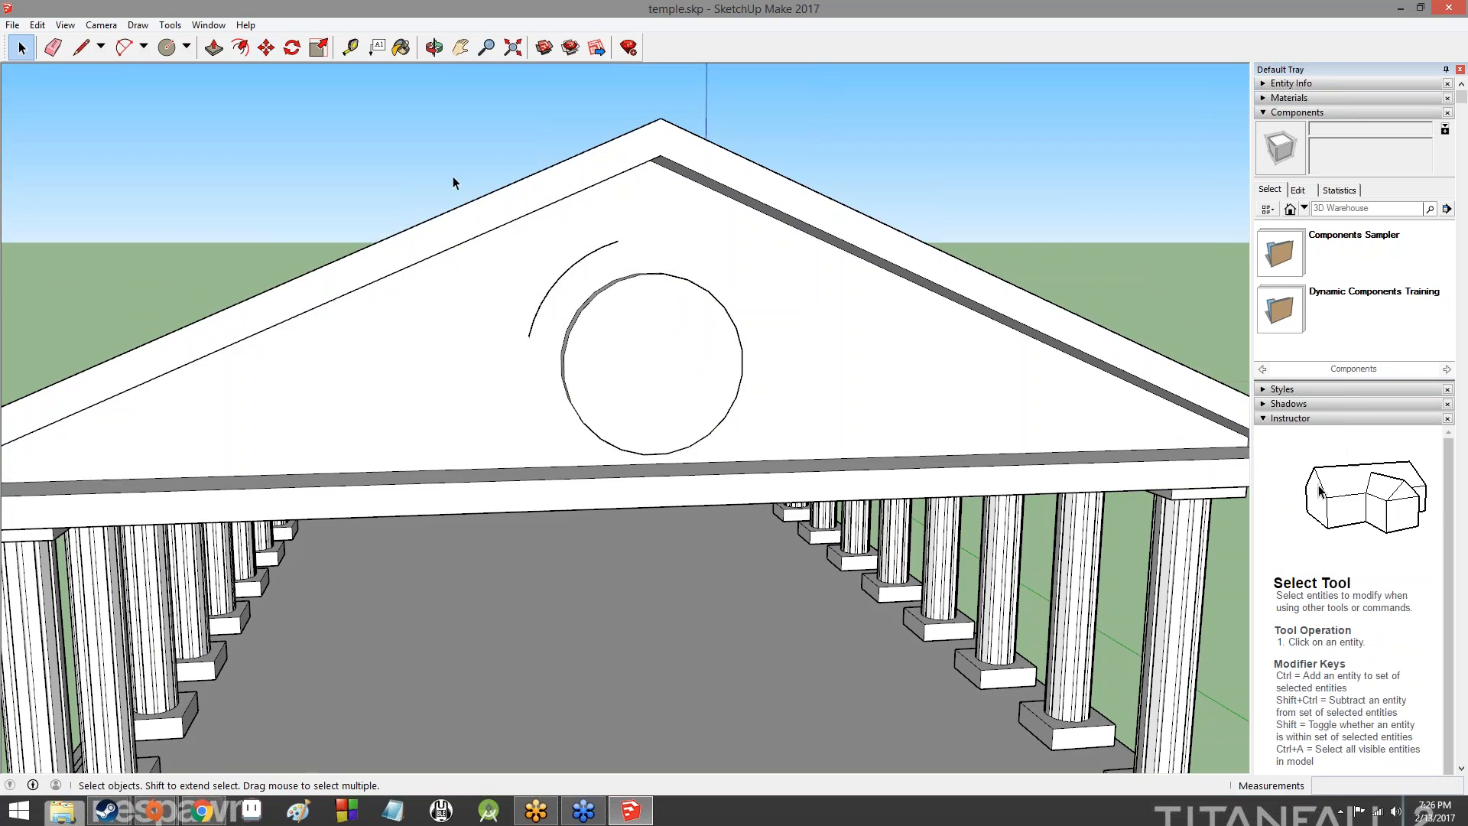
pyautogui.click(556, 284)
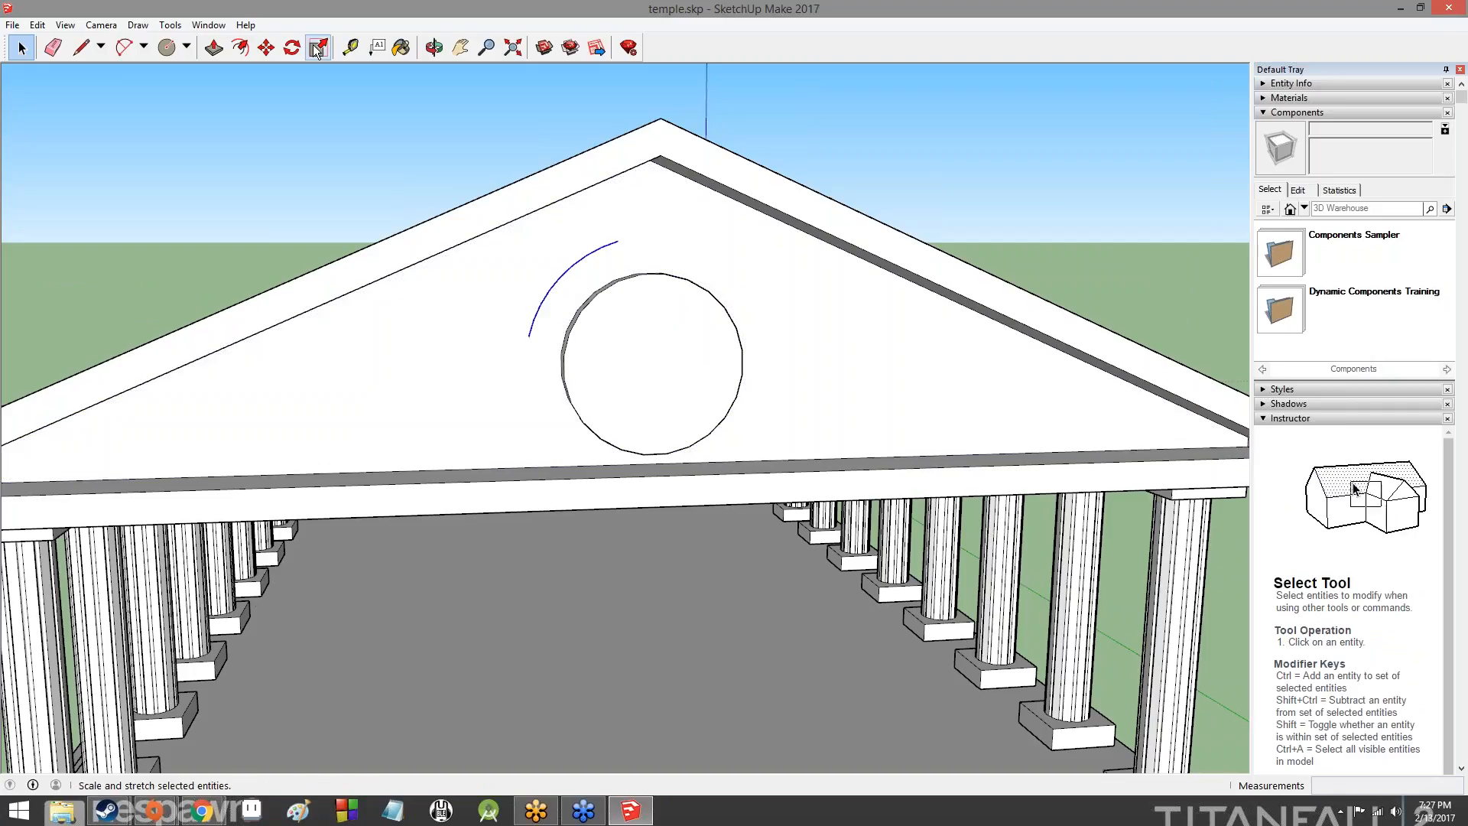
pyautogui.click(266, 48)
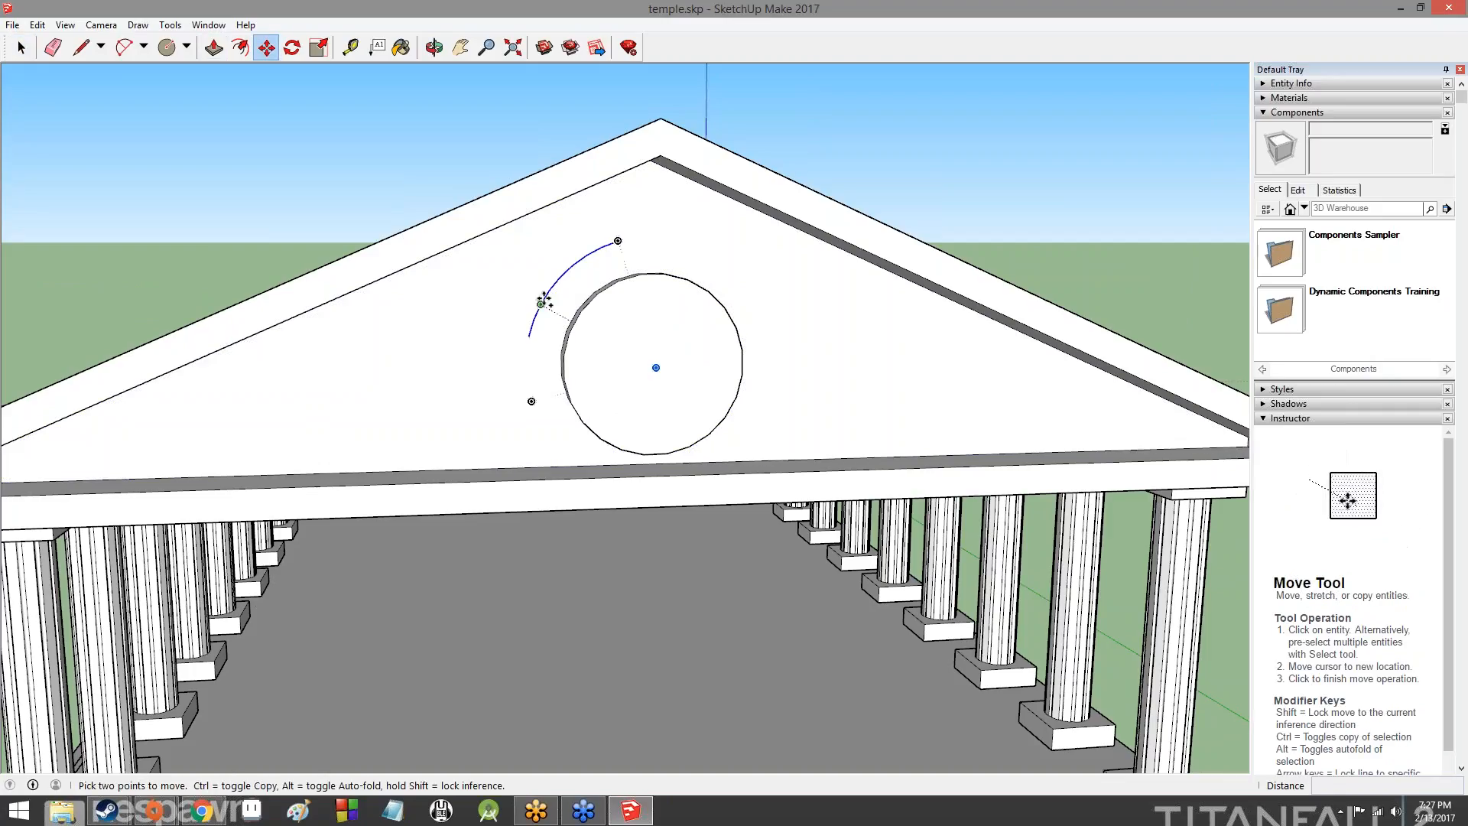
pyautogui.press('ctrl')
pyautogui.click(547, 287)
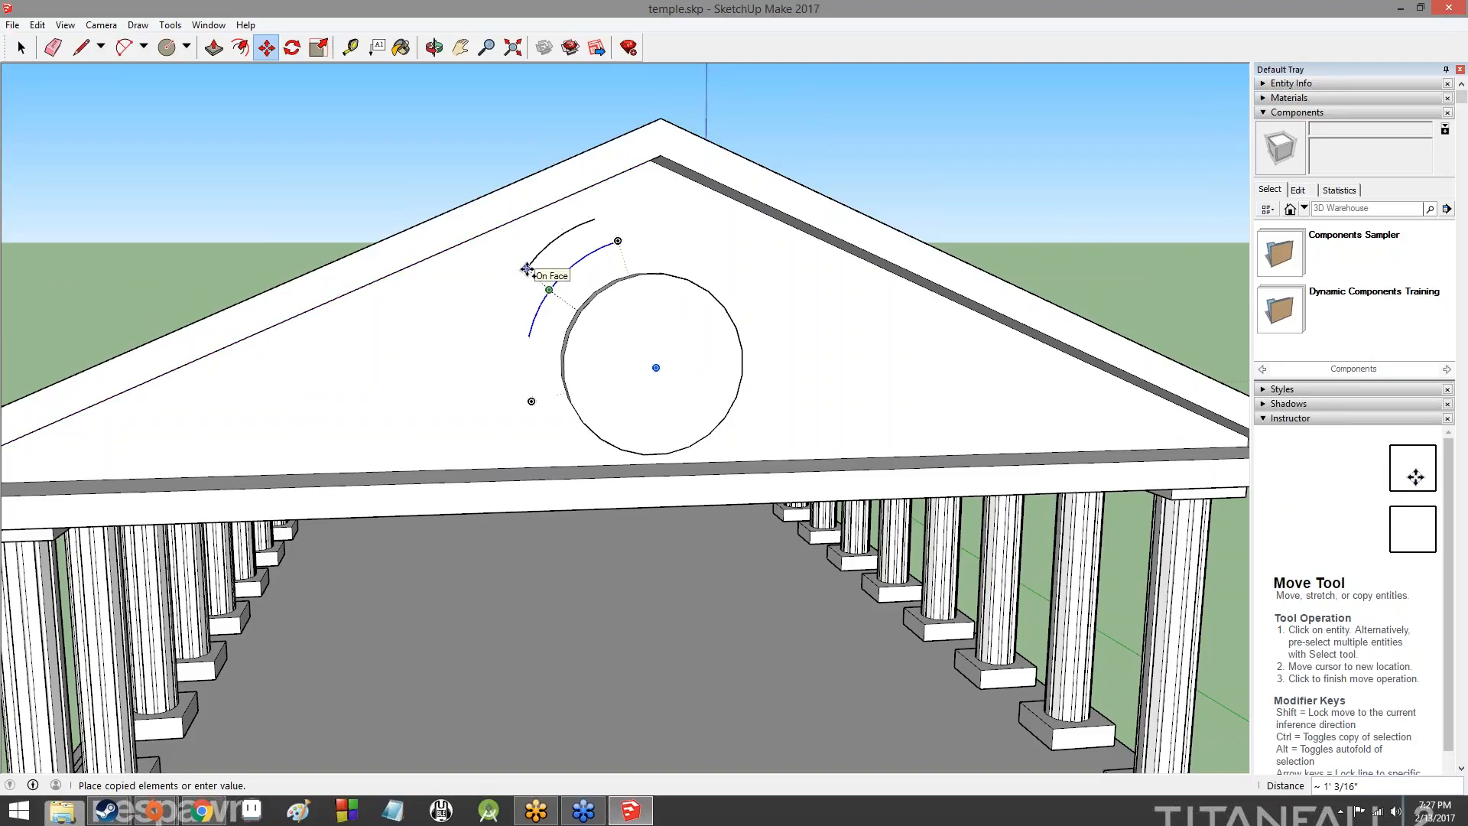
pyautogui.click(527, 268)
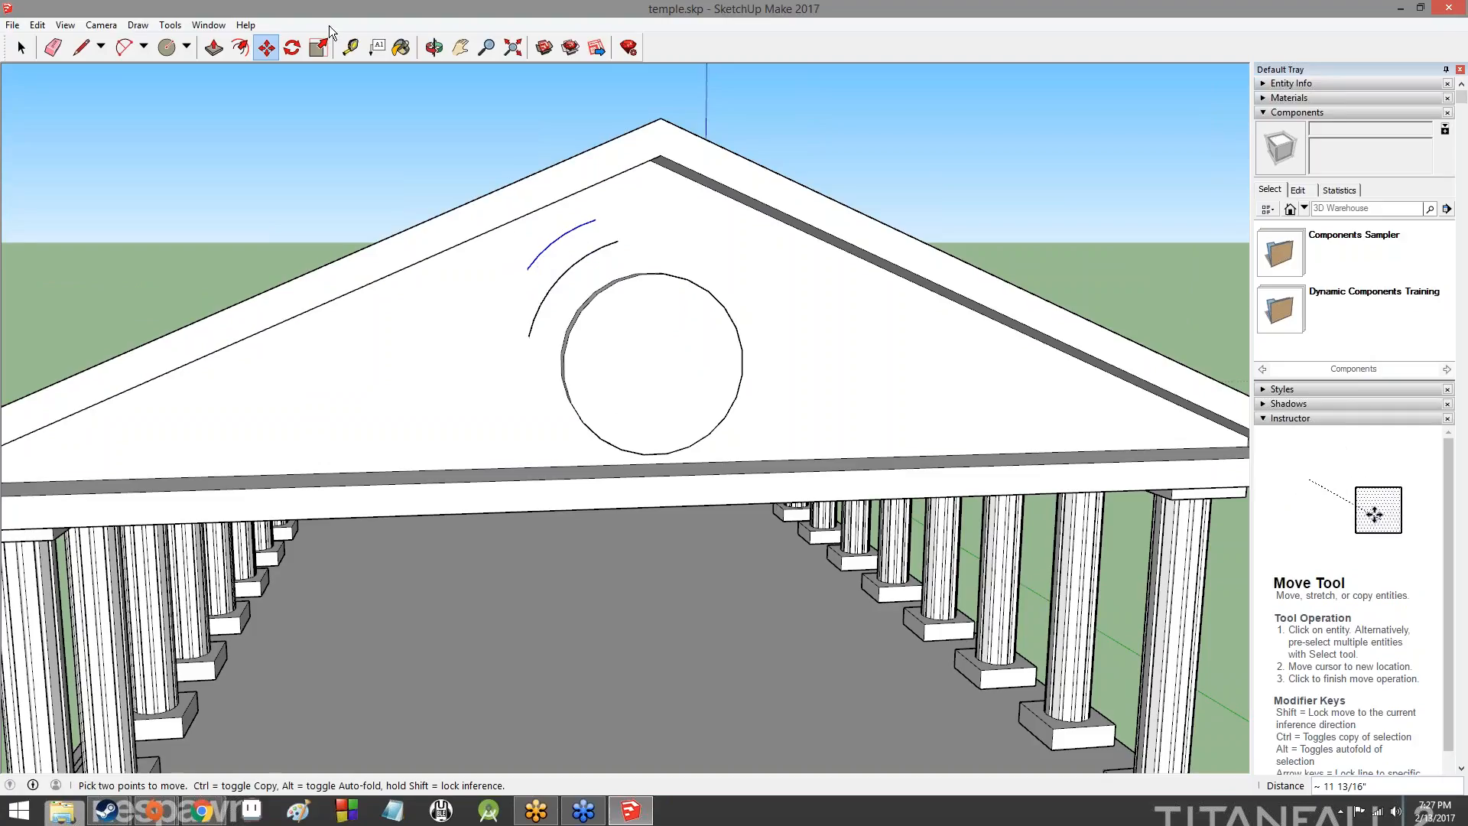
# - Connect the lower ends and the upper ends of the two arcs with straight lines to close the ornament's outline
pyautogui.press('l')
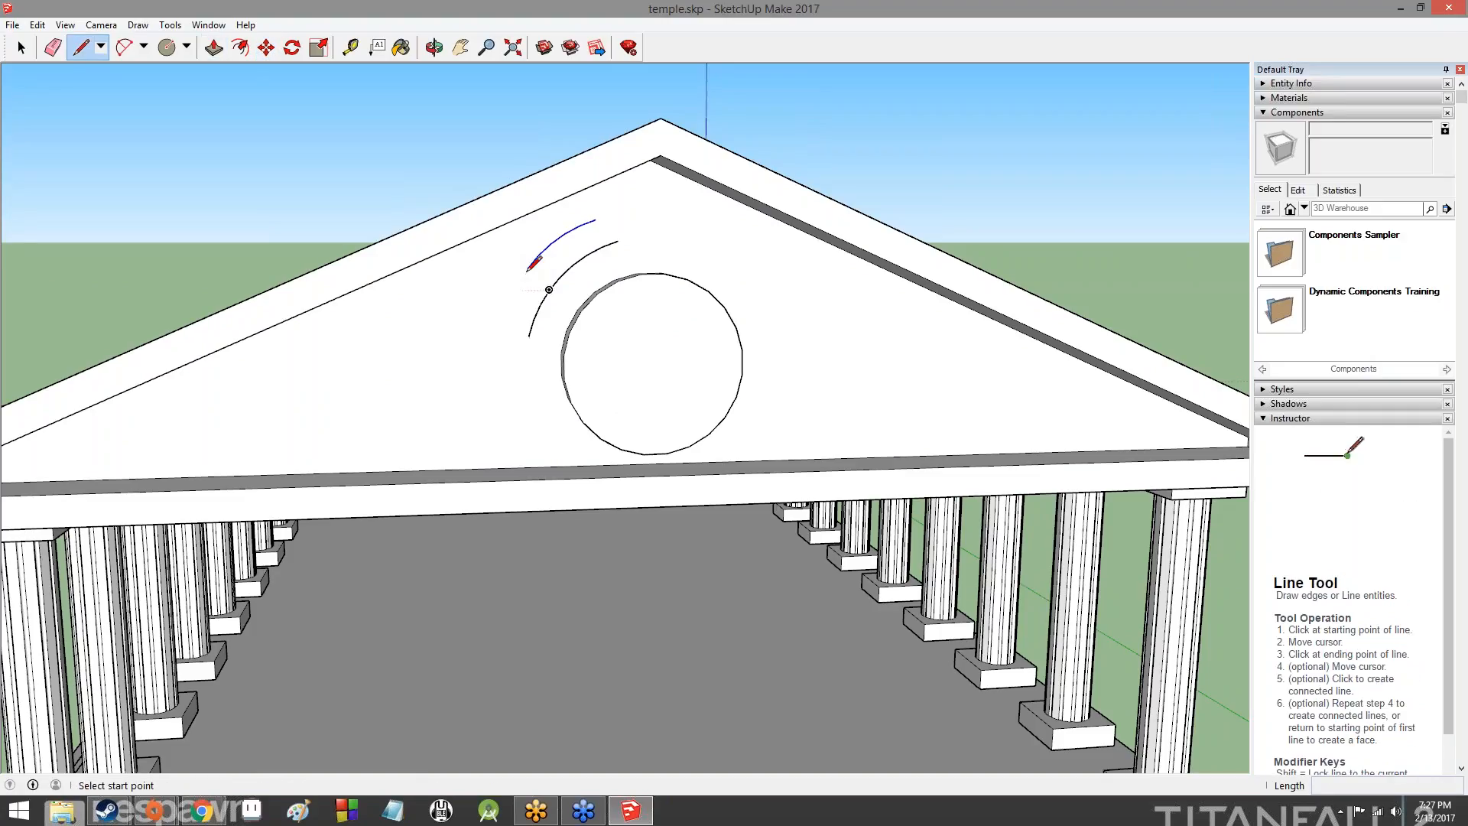
pyautogui.click(528, 268)
pyautogui.click(528, 335)
pyautogui.press('Escape')
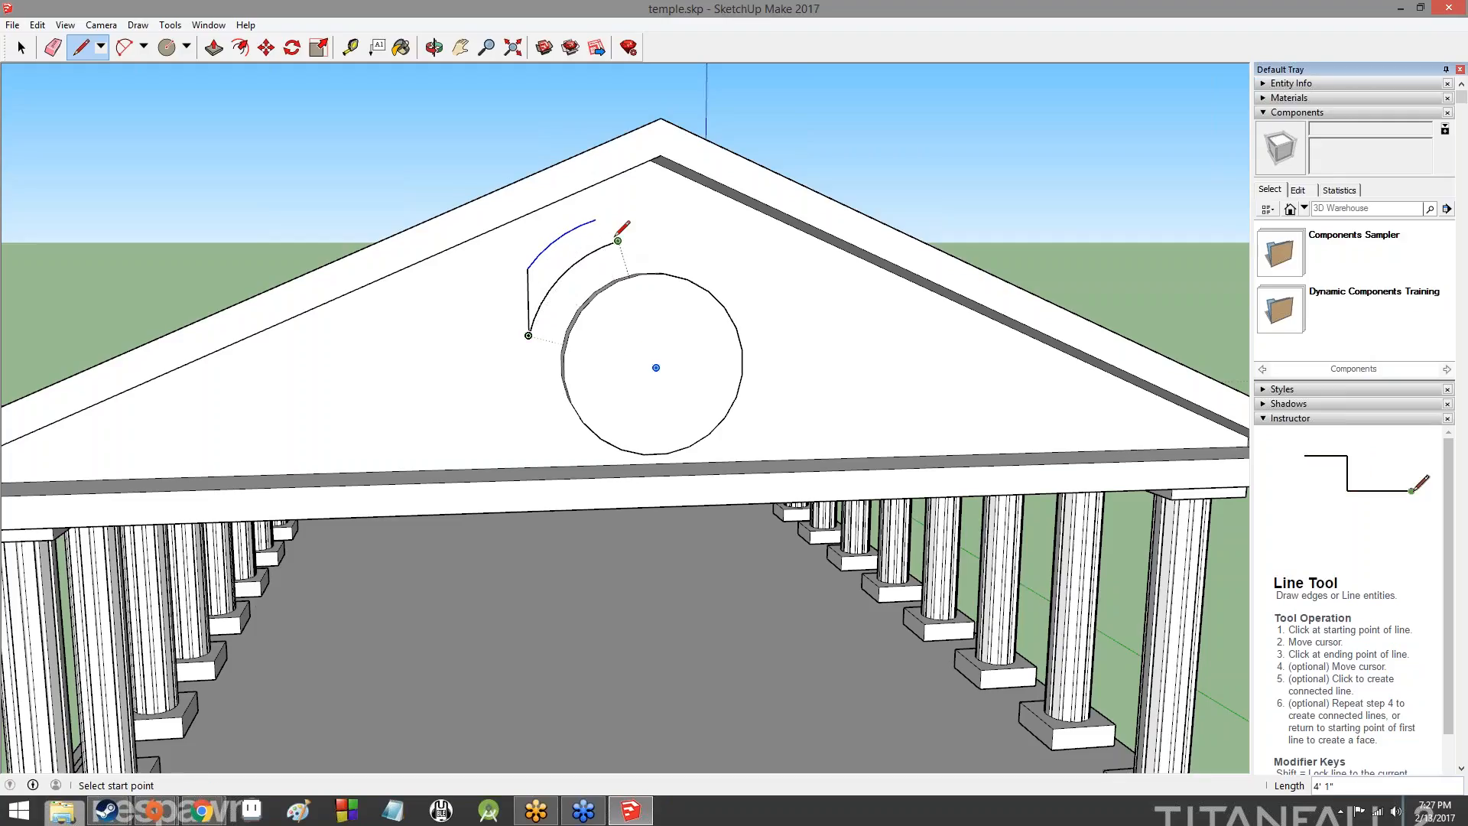
pyautogui.click(597, 221)
pyautogui.click(617, 241)
pyautogui.press('Escape')
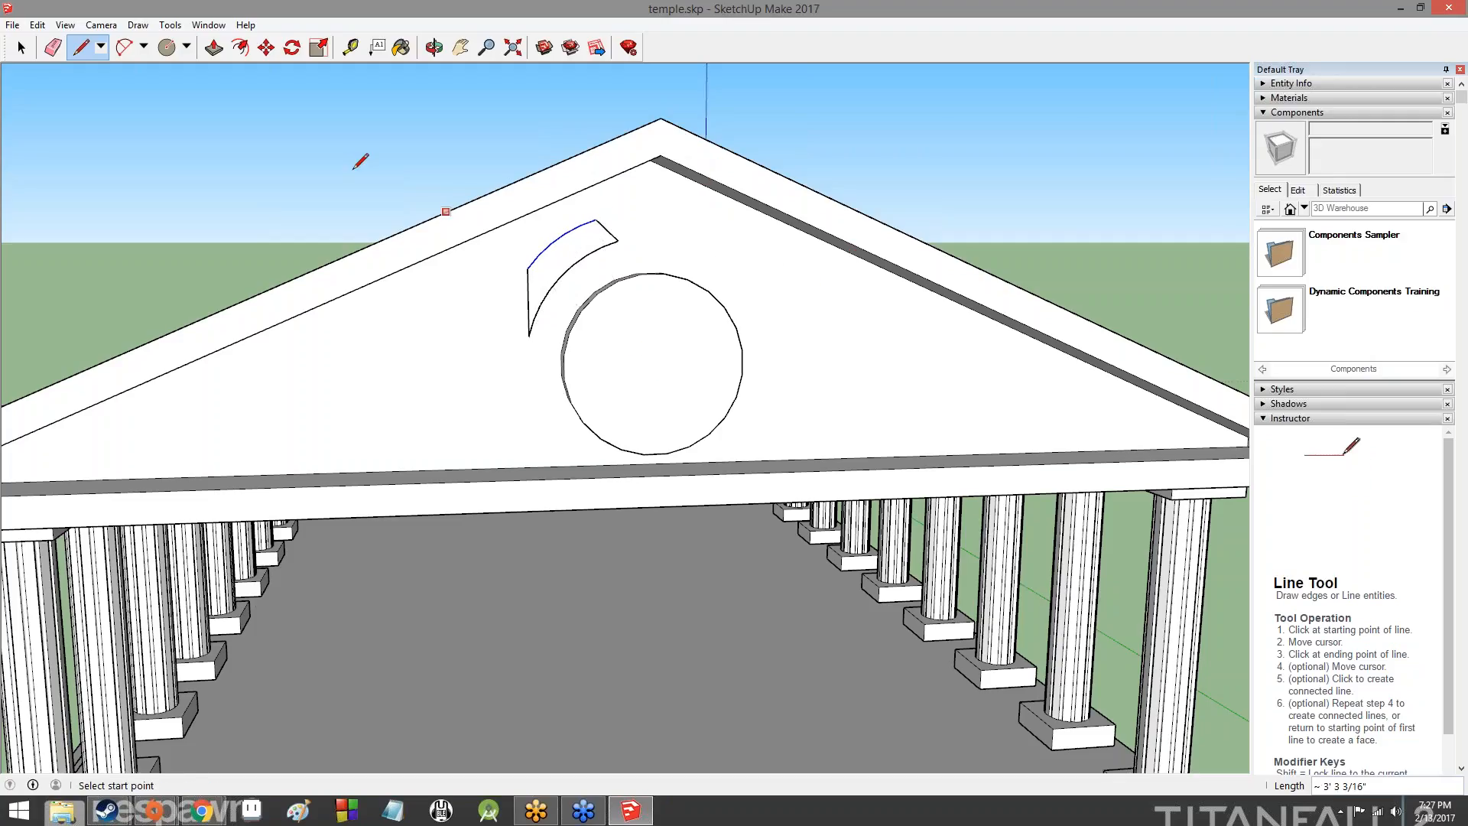
pyautogui.click(266, 48)
pyautogui.click(315, 49)
pyautogui.click(214, 48)
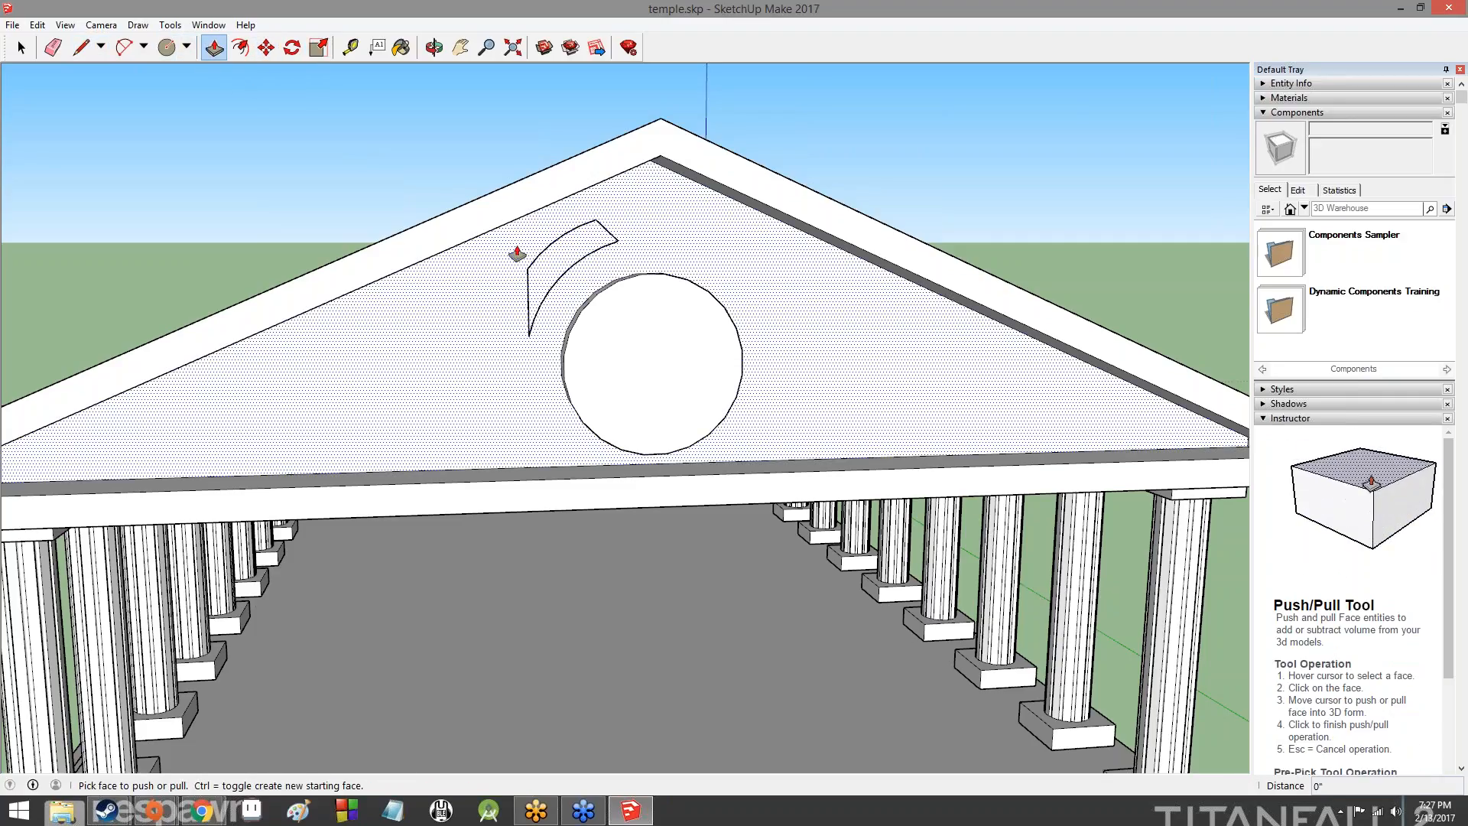
pyautogui.scroll(6, 589, 237)
pyautogui.scroll(1, 590, 239)
pyautogui.scroll(-3, 591, 239)
pyautogui.scroll(1, 448, 391)
pyautogui.scroll(-5, 448, 391)
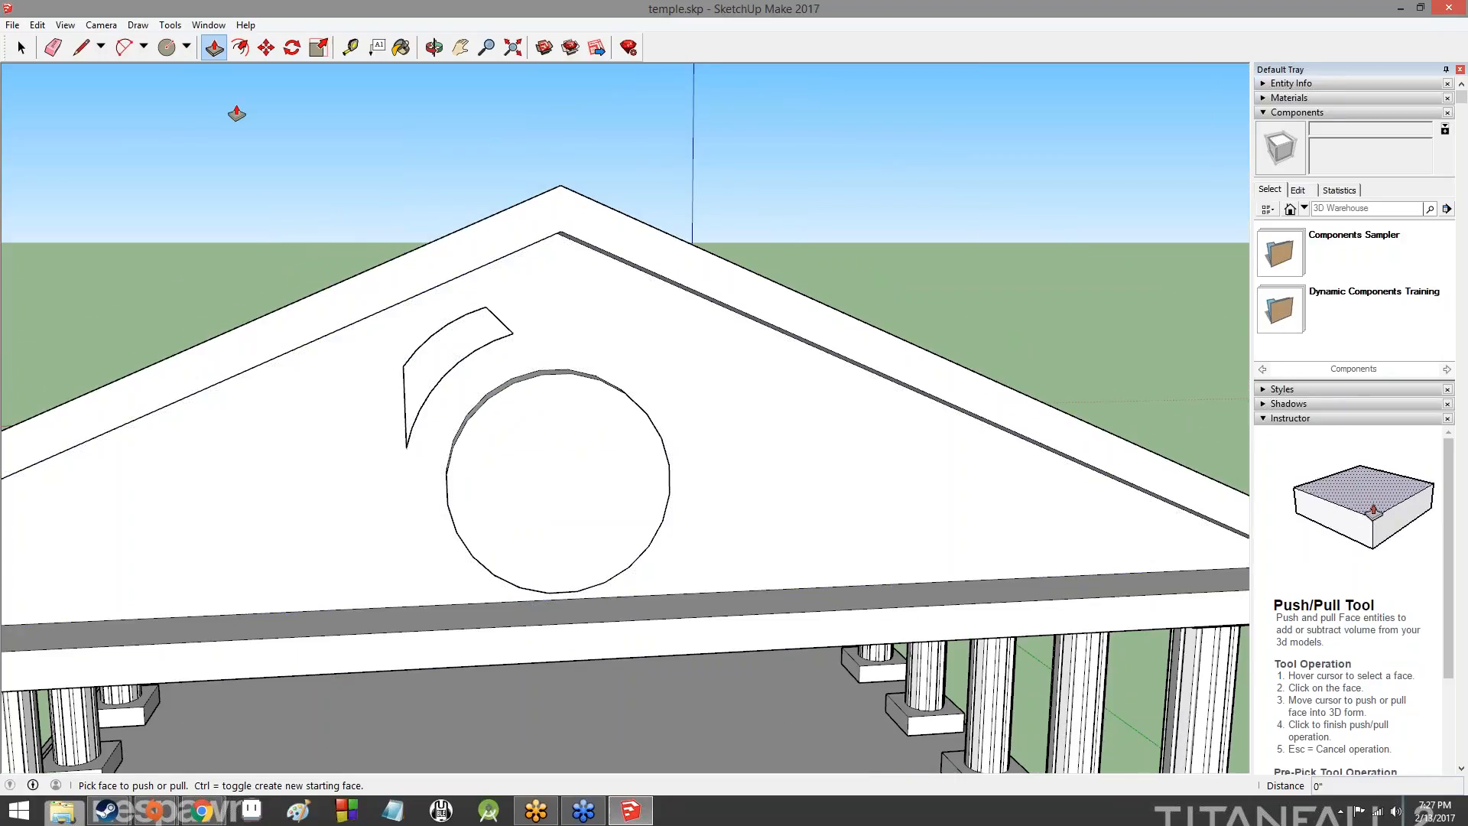
pyautogui.click(124, 46)
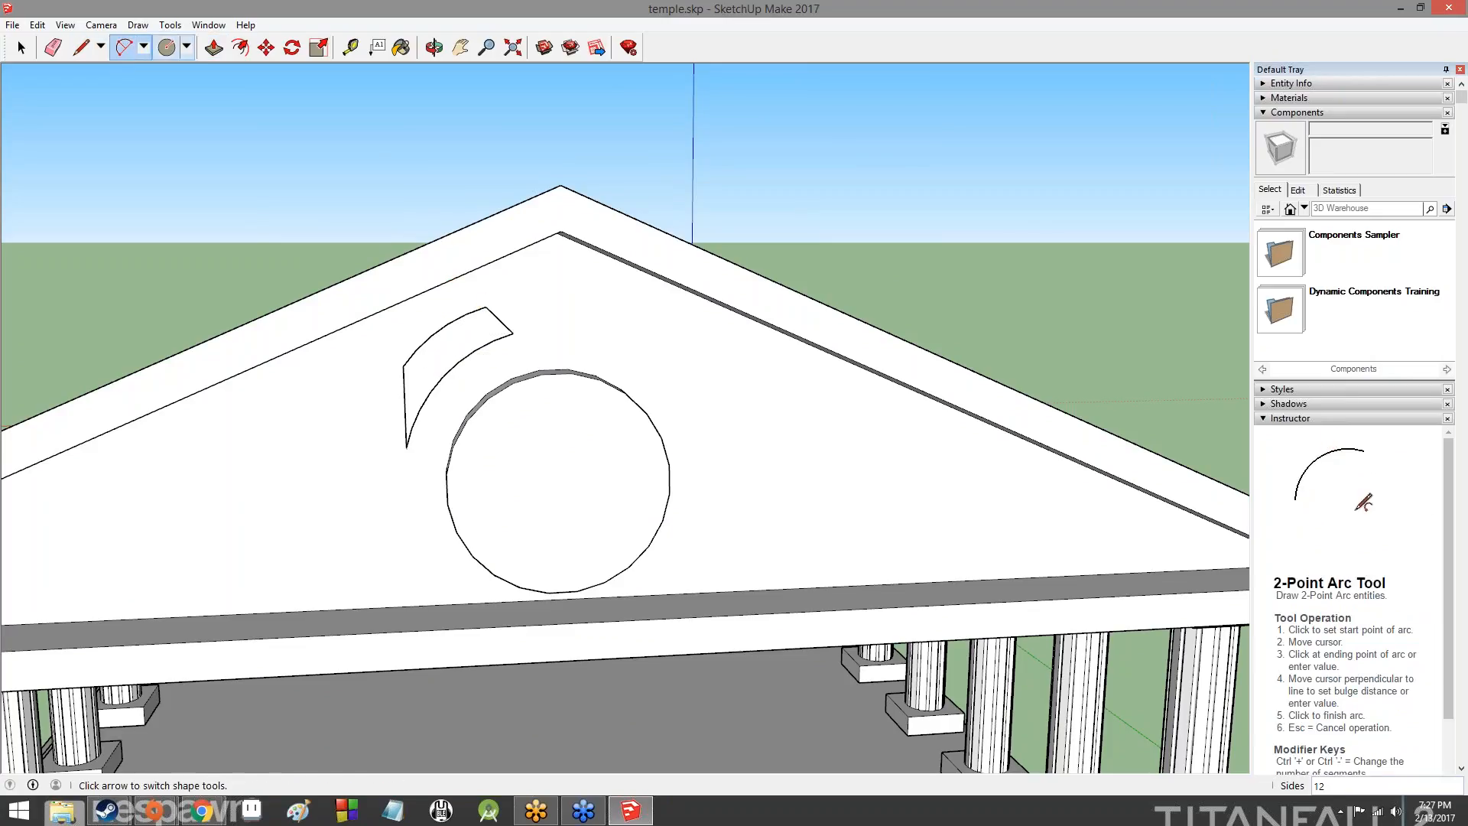
# - Retrace the ornament's end lines and draw a straight chord about 4' 2" long between the inner arc's ends
pyautogui.click(80, 46)
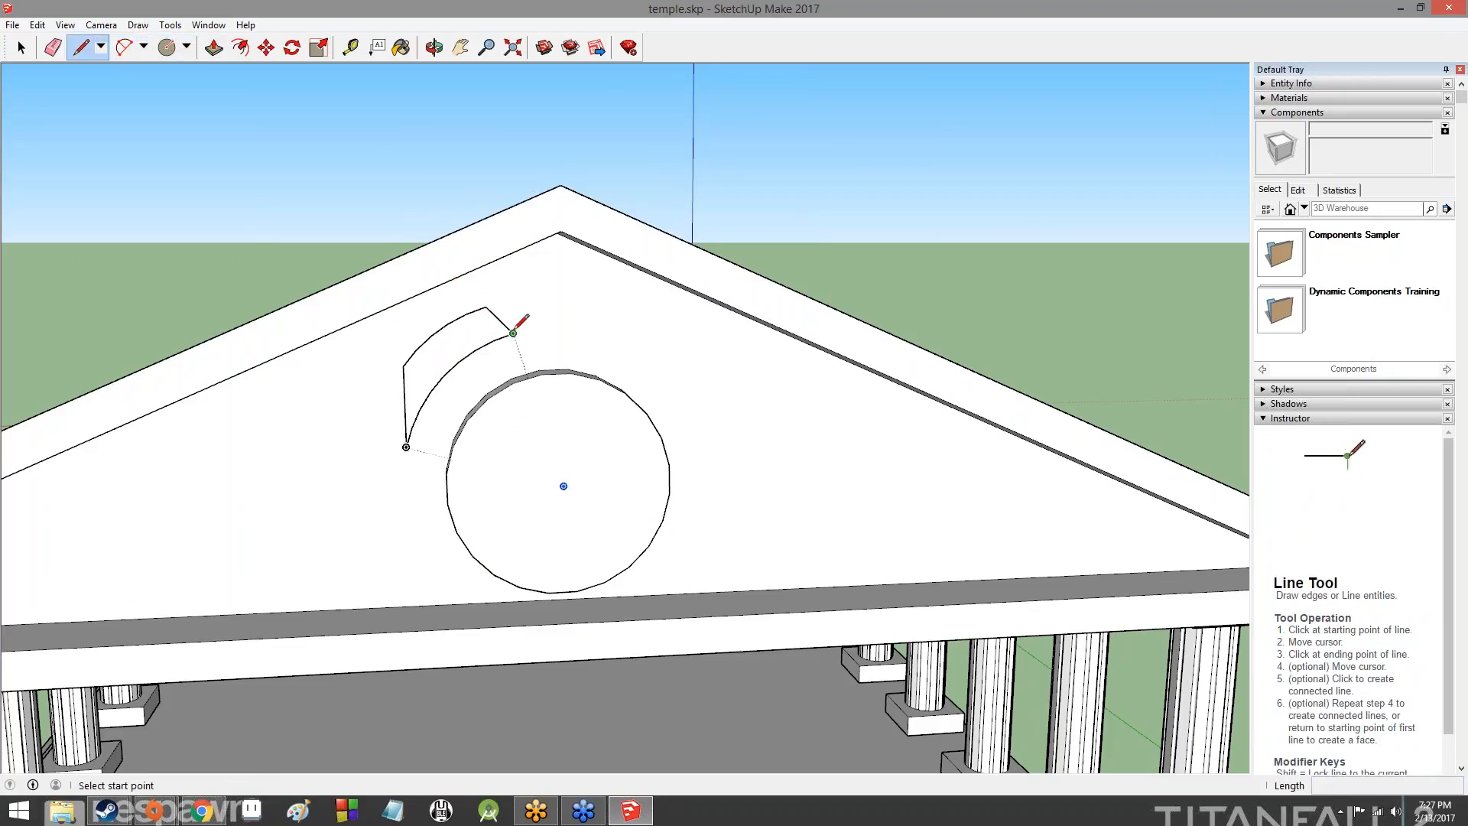
pyautogui.click(513, 332)
pyautogui.click(486, 306)
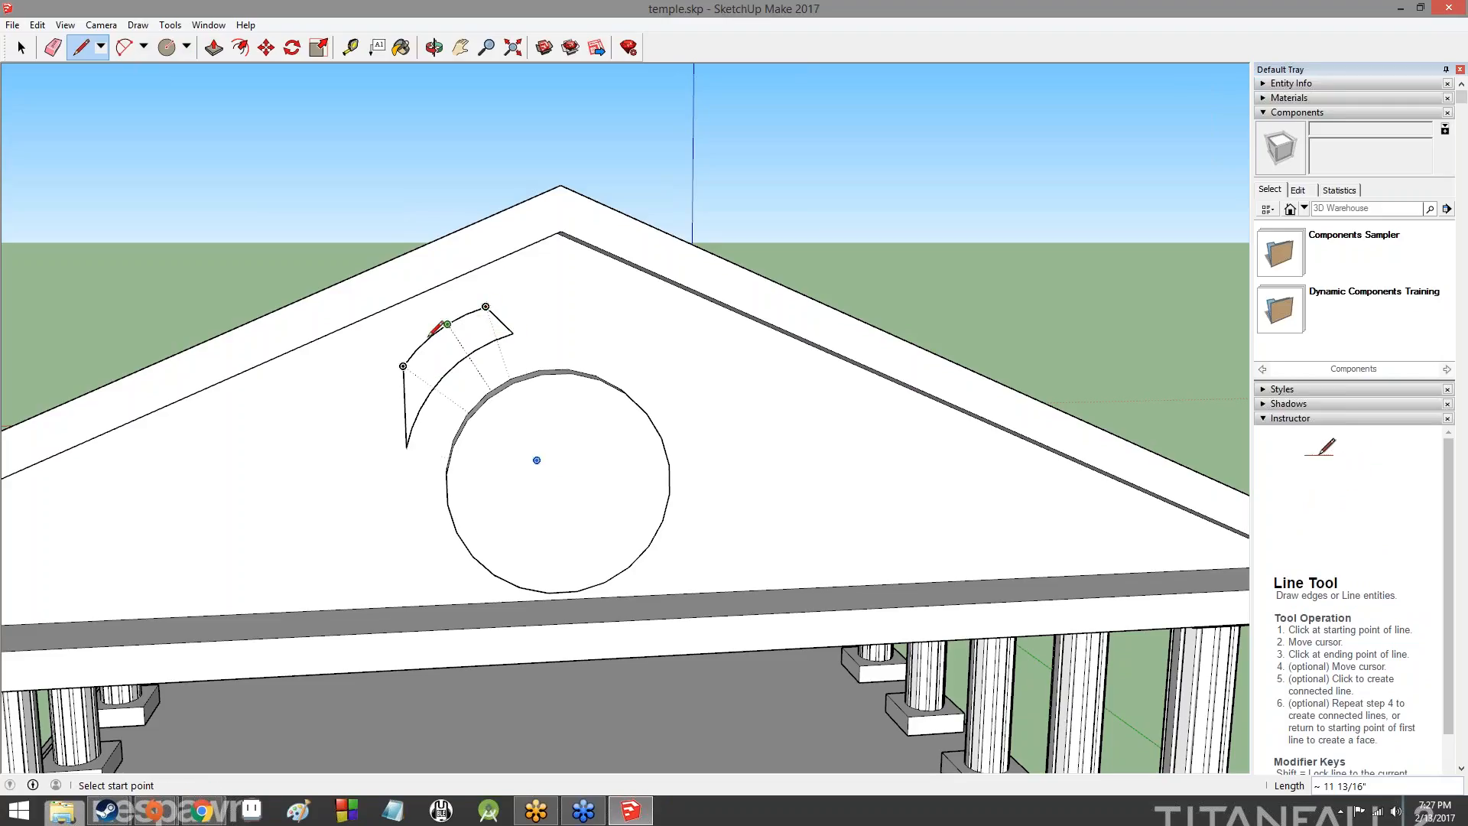
pyautogui.click(403, 366)
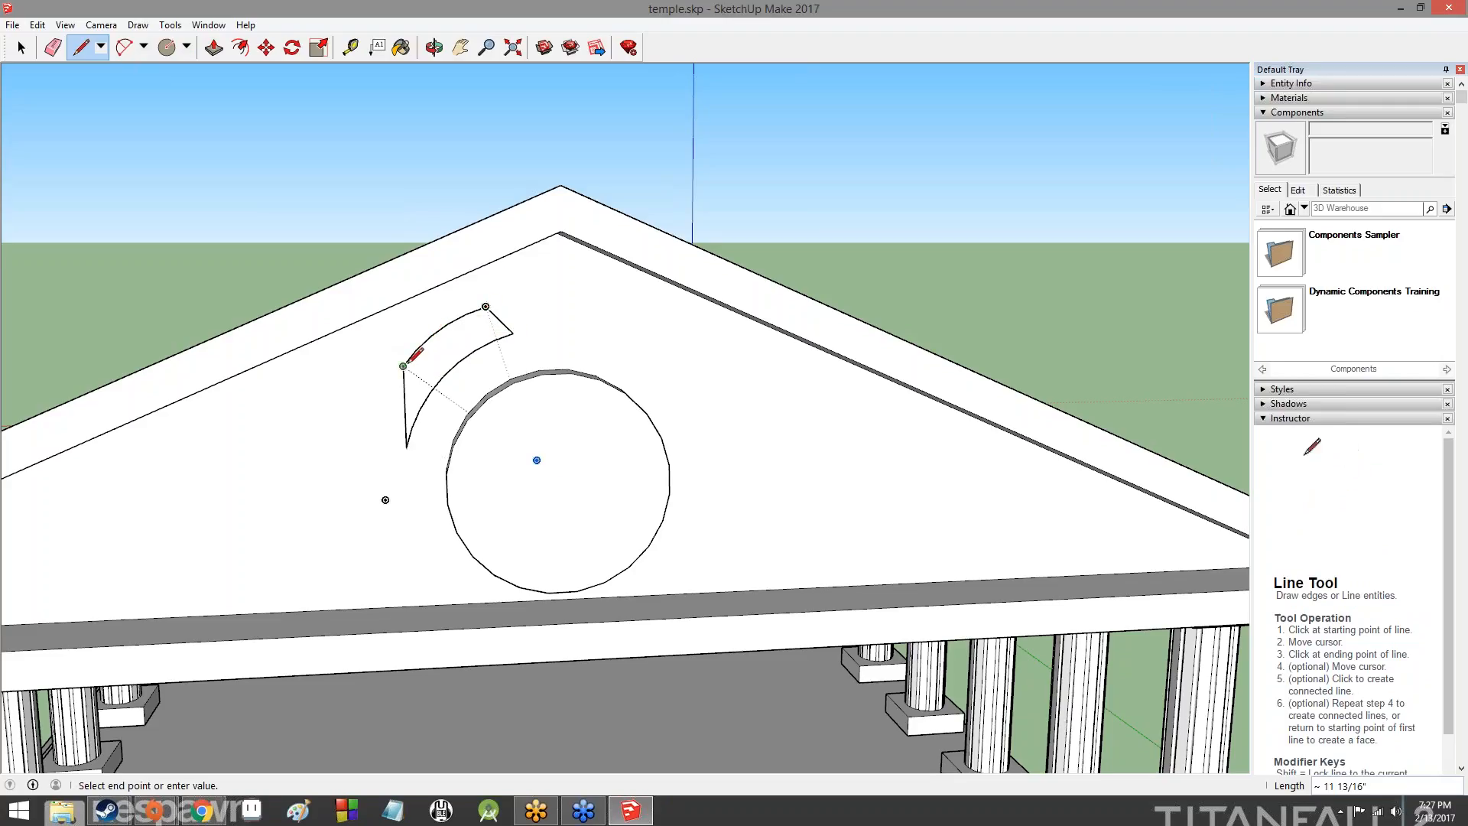
pyautogui.click(406, 447)
pyautogui.click(513, 333)
pyautogui.click(406, 447)
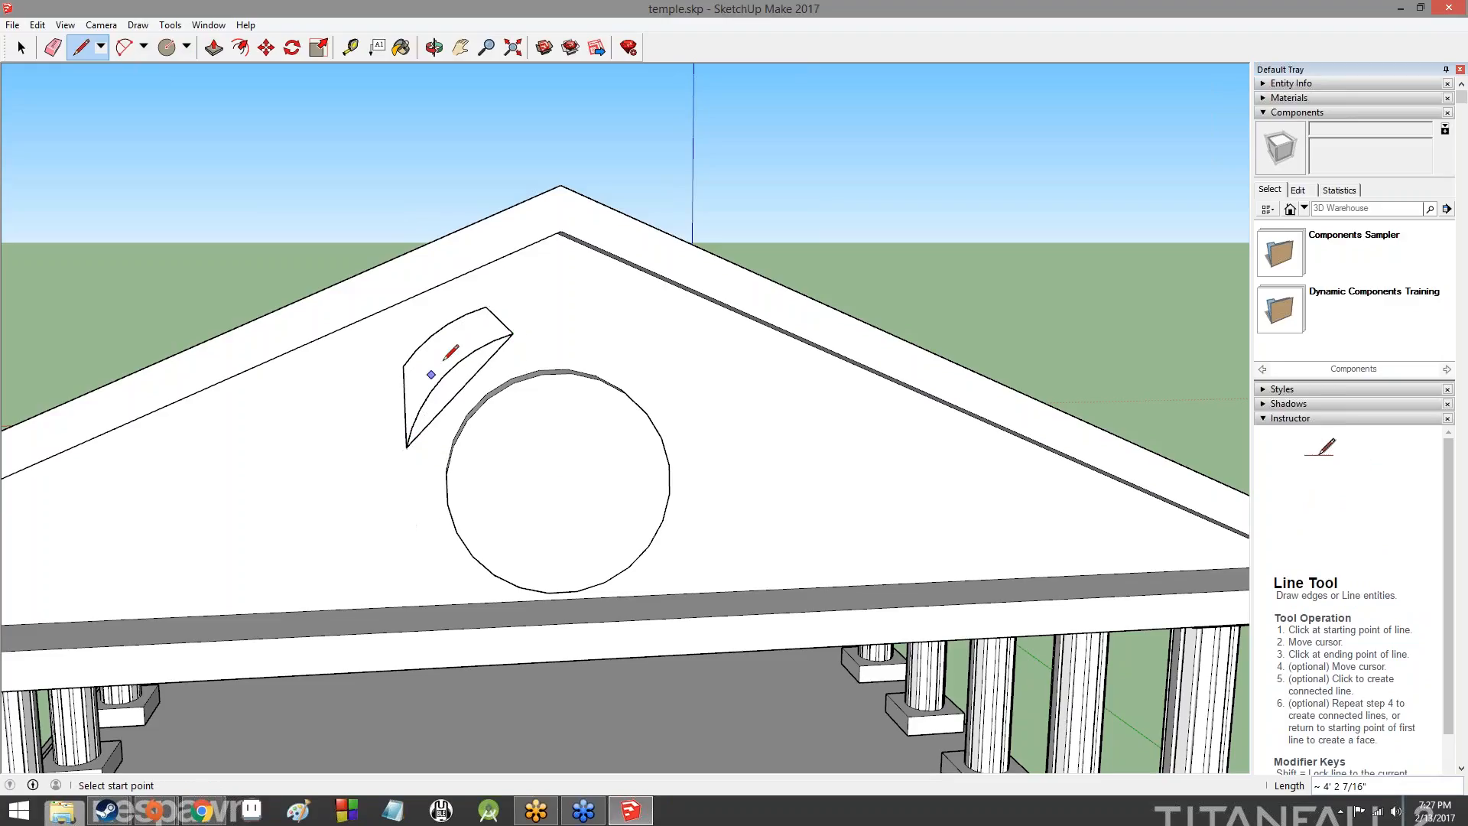
# - Draw a straight chord about 2' 8" long between the outer arc's ends and retrace the outline's two end lines
pyautogui.click(485, 306)
pyautogui.click(403, 366)
pyautogui.click(403, 366)
pyautogui.click(406, 447)
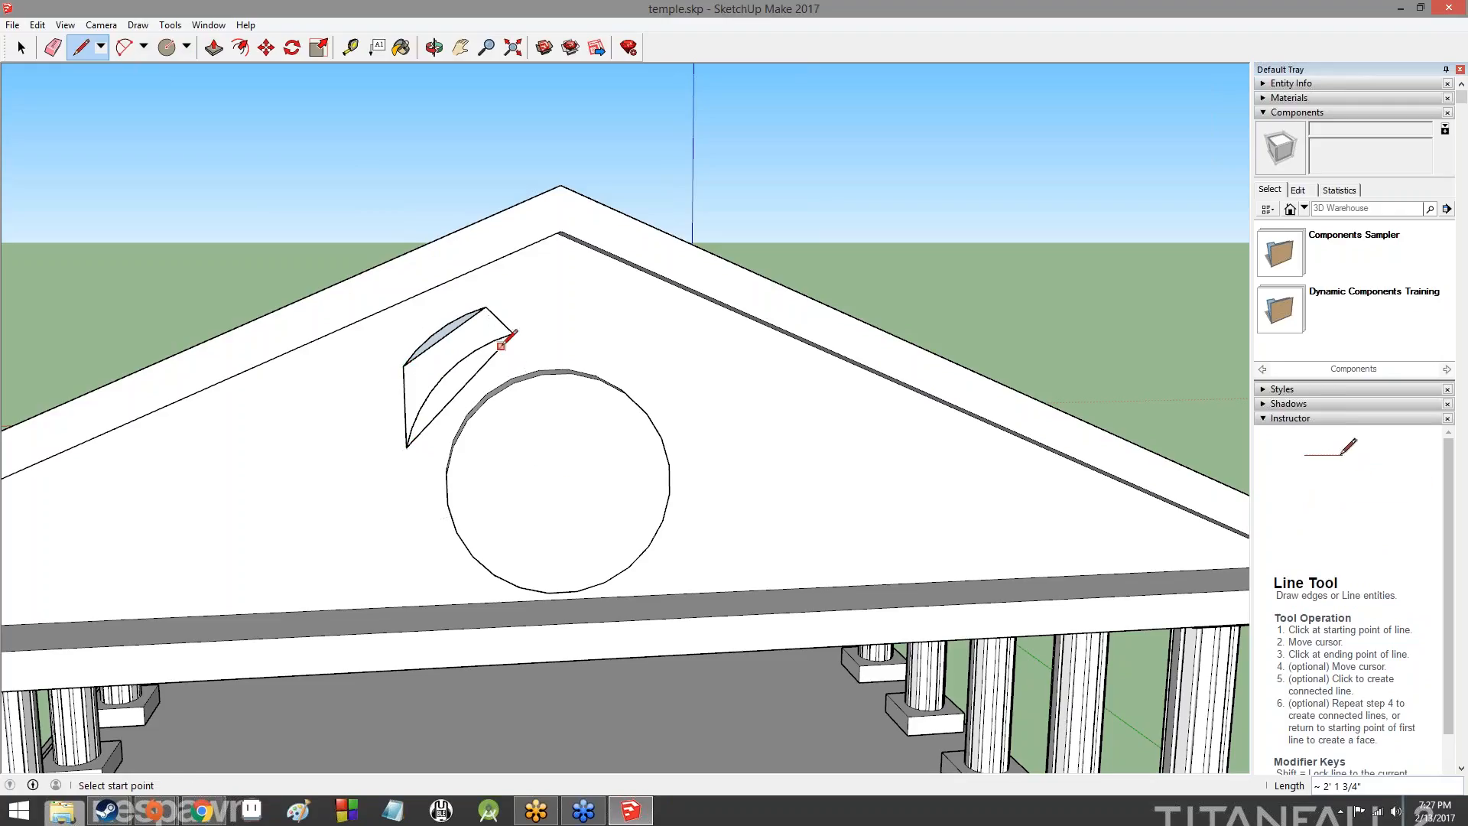
pyautogui.click(513, 333)
pyautogui.click(486, 305)
pyautogui.click(403, 366)
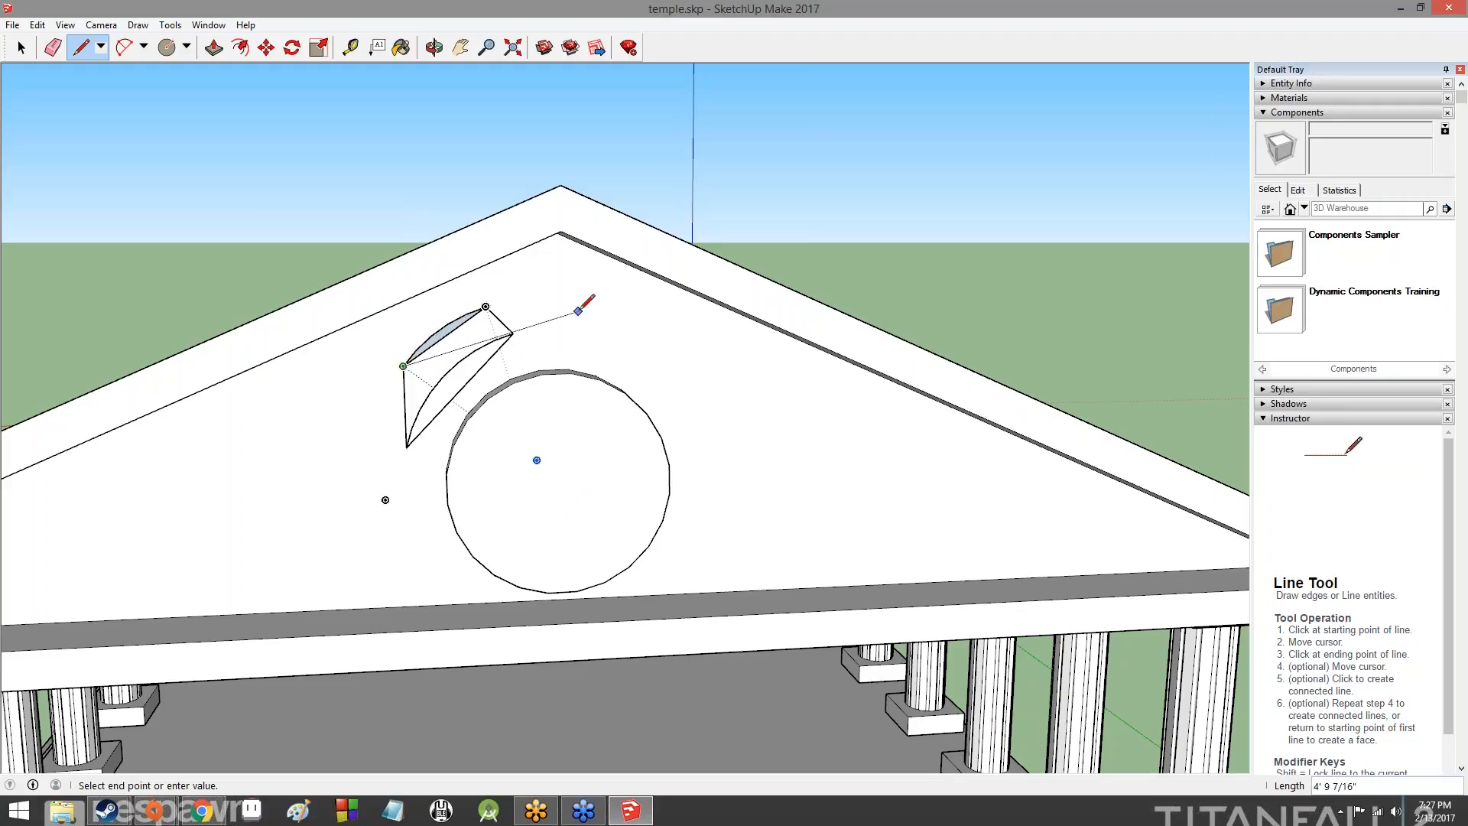
pyautogui.press('Escape')
# - Try to Push/Pull the sliver between the outer arc and its chord outward by about 11', and undo the extrusion
pyautogui.scroll(5, 425, 341)
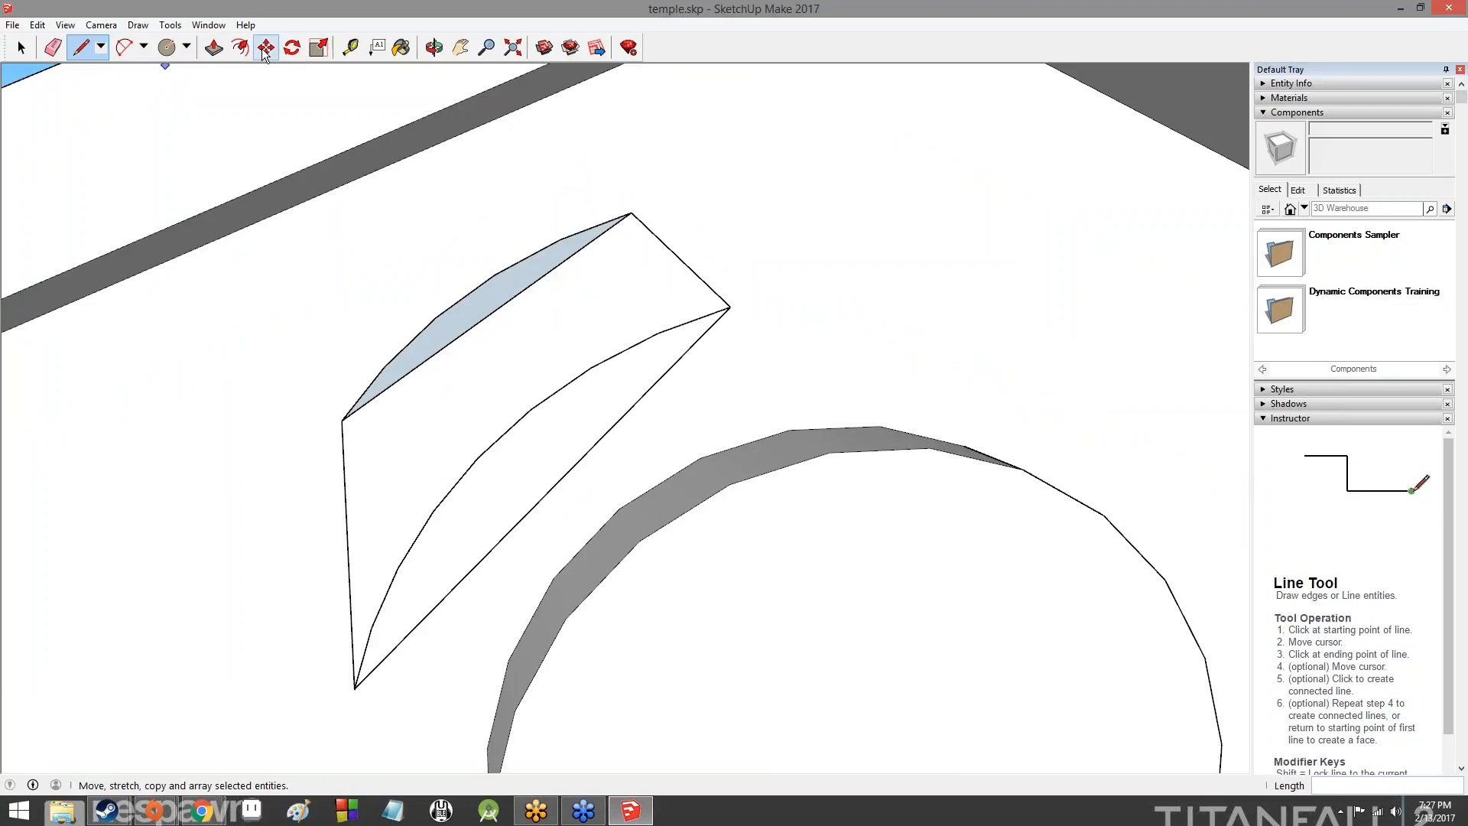
pyautogui.click(214, 48)
pyautogui.click(468, 314)
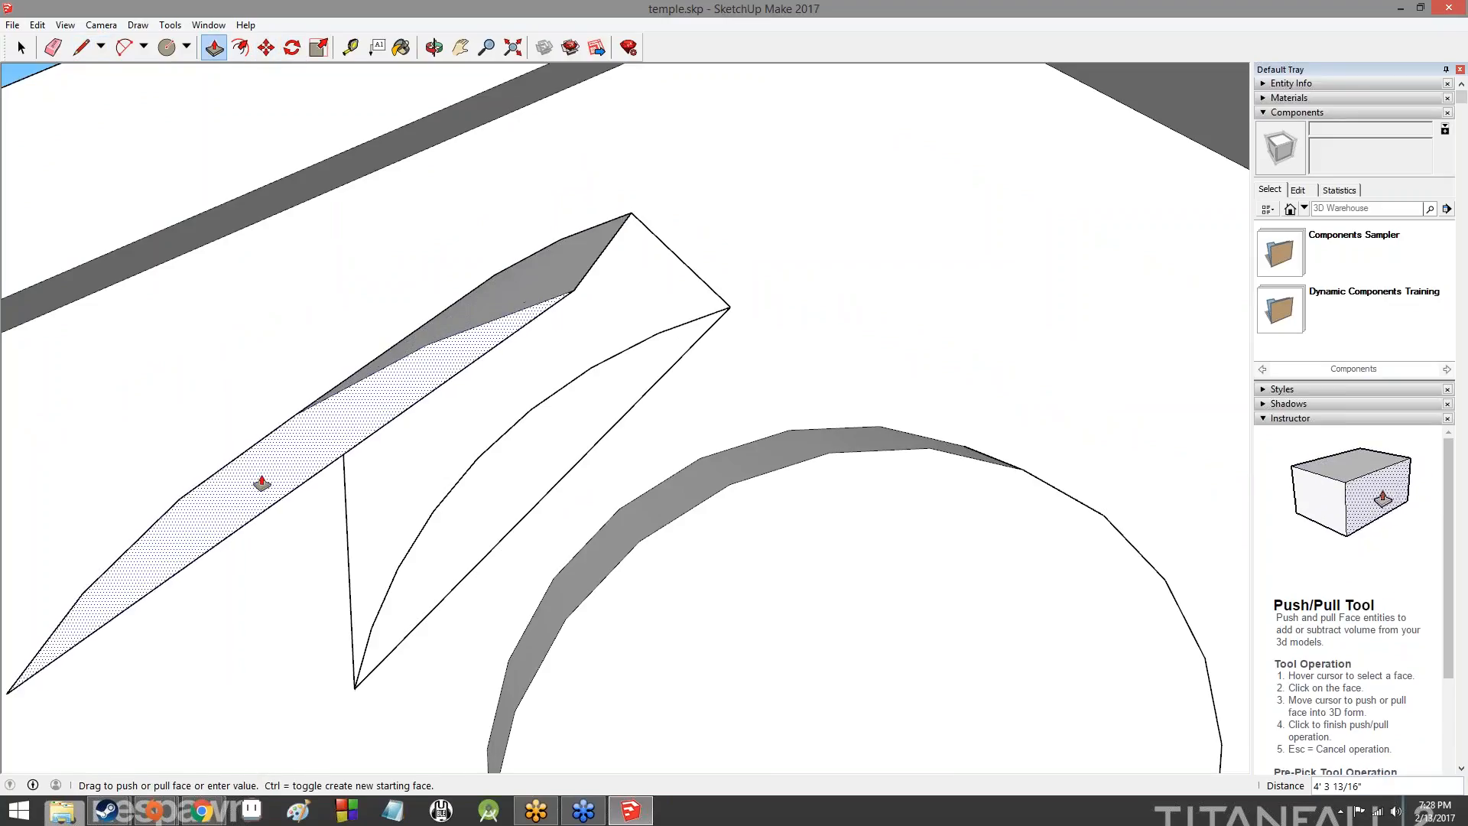
pyautogui.scroll(-3, 380, 412)
pyautogui.scroll(-3, 388, 409)
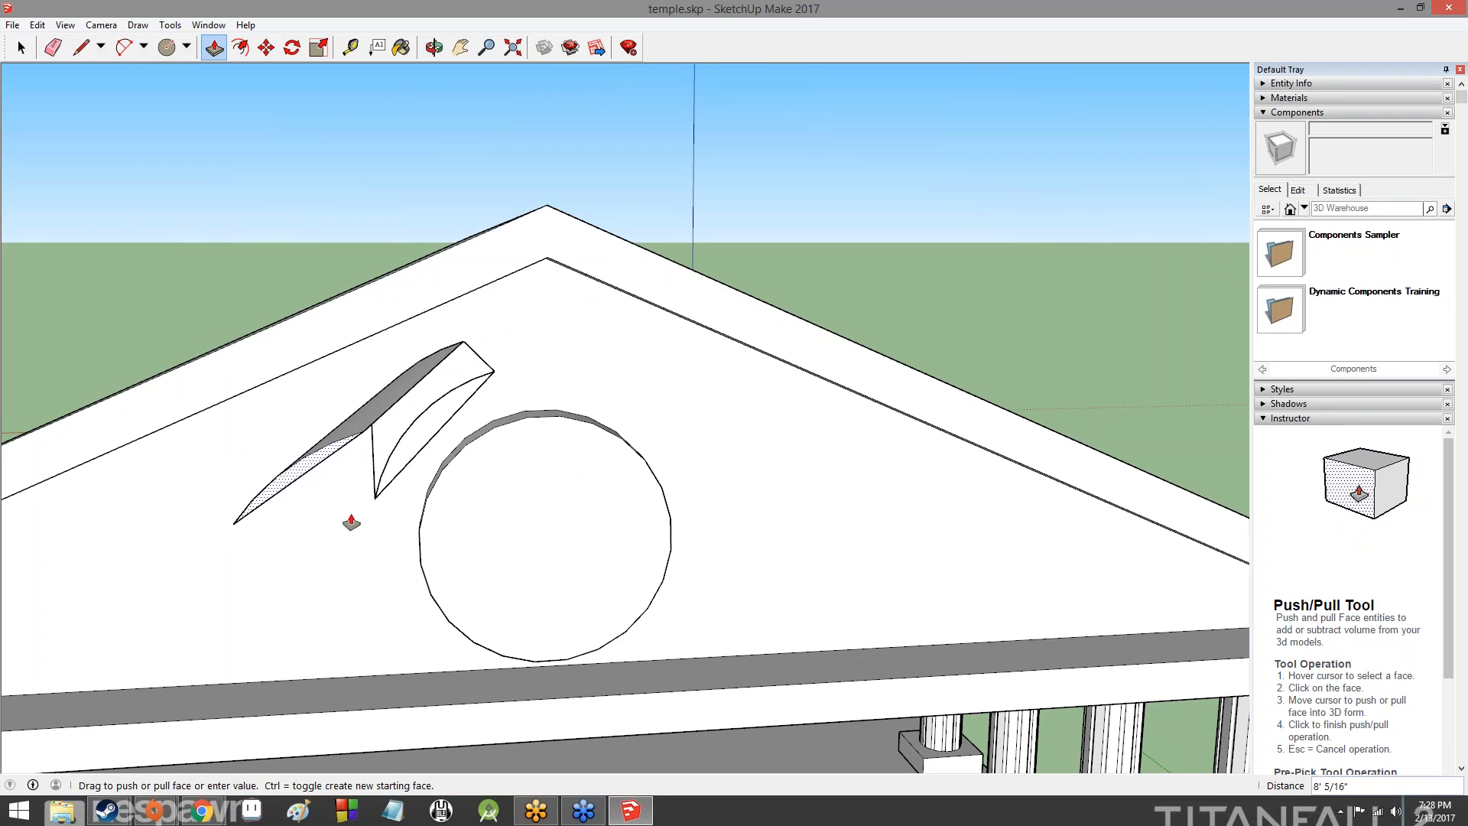
pyautogui.click(213, 533)
pyautogui.moveTo(223, 482); pyautogui.dragTo(691, 345, button='middle')
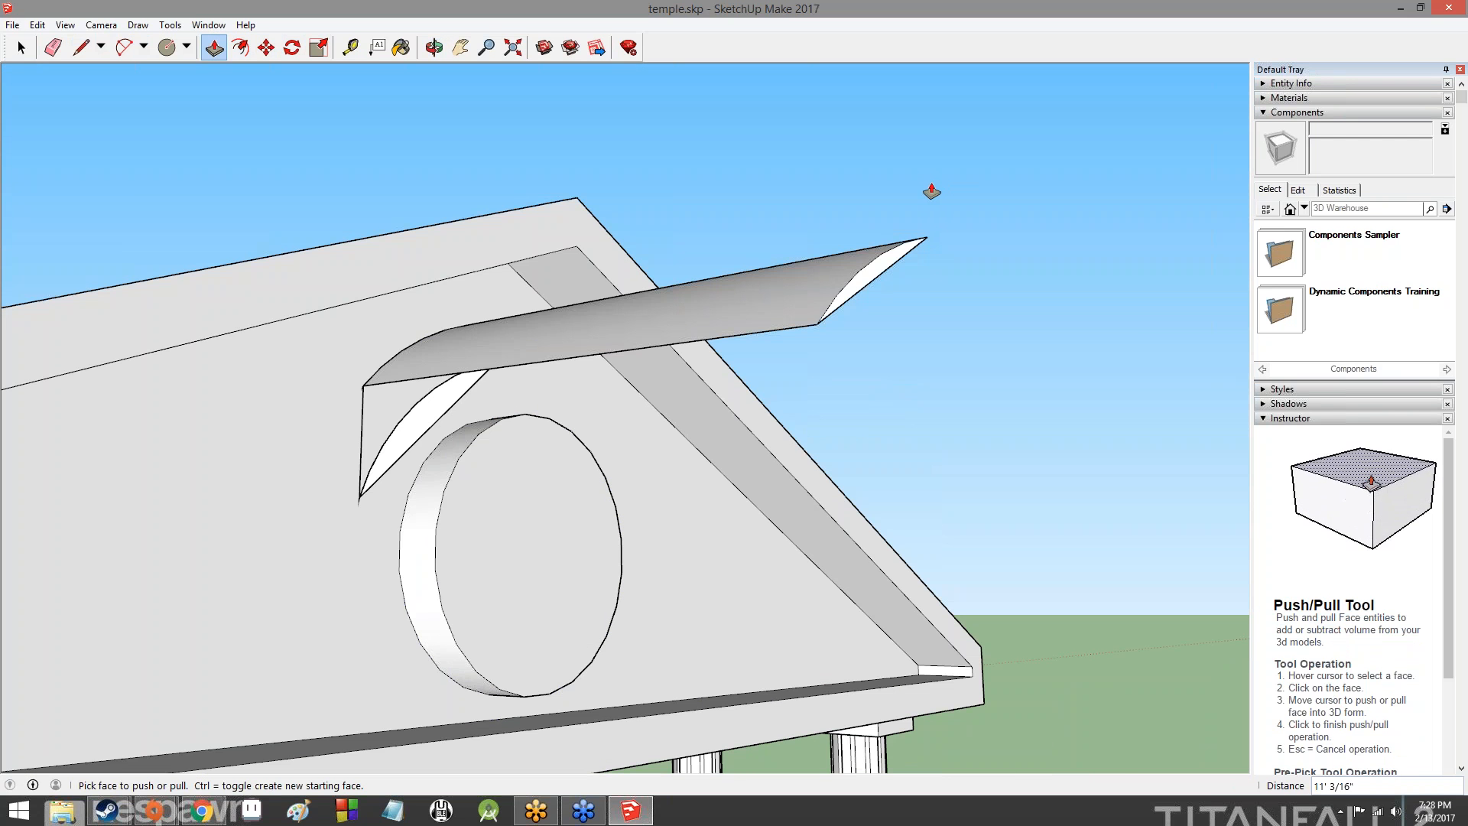
pyautogui.hotkey('ctrl', 'z')
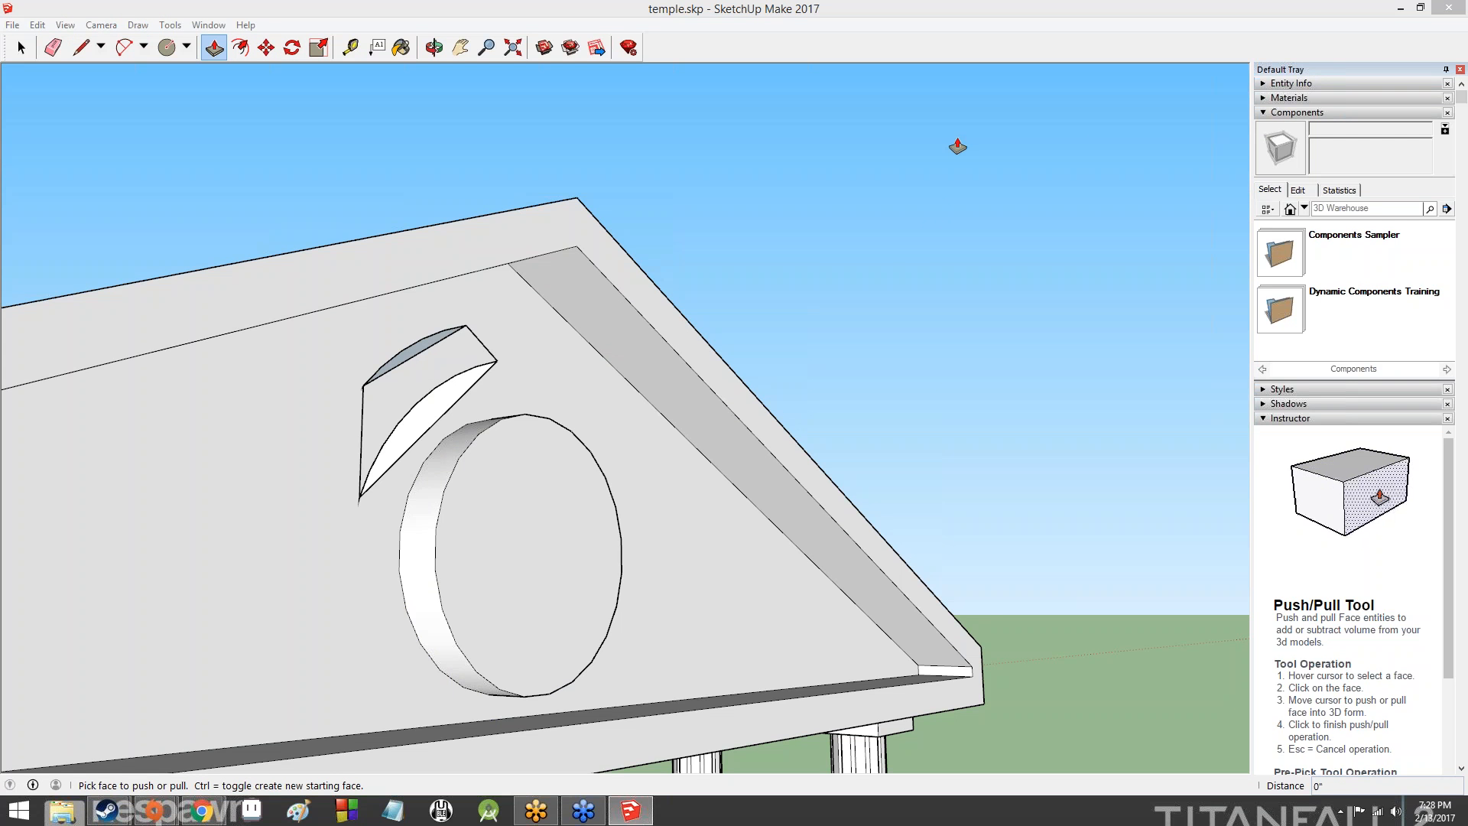
# - Erase all the edges of the curved ornament beside the raised disc on the gable
pyautogui.moveTo(972, 188); pyautogui.dragTo(721, 367, button='middle')
pyautogui.press('e')
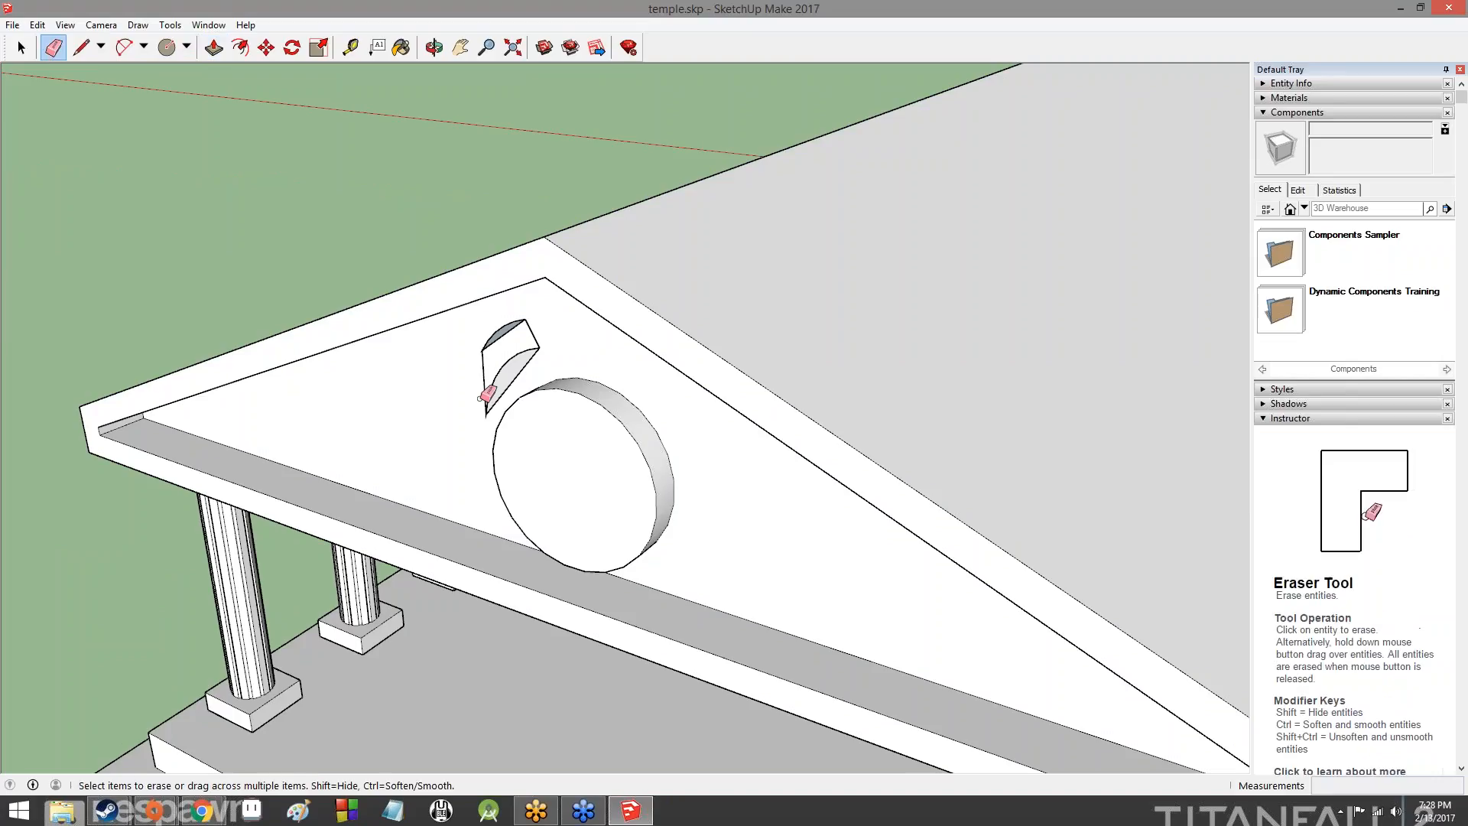
pyautogui.click(510, 332)
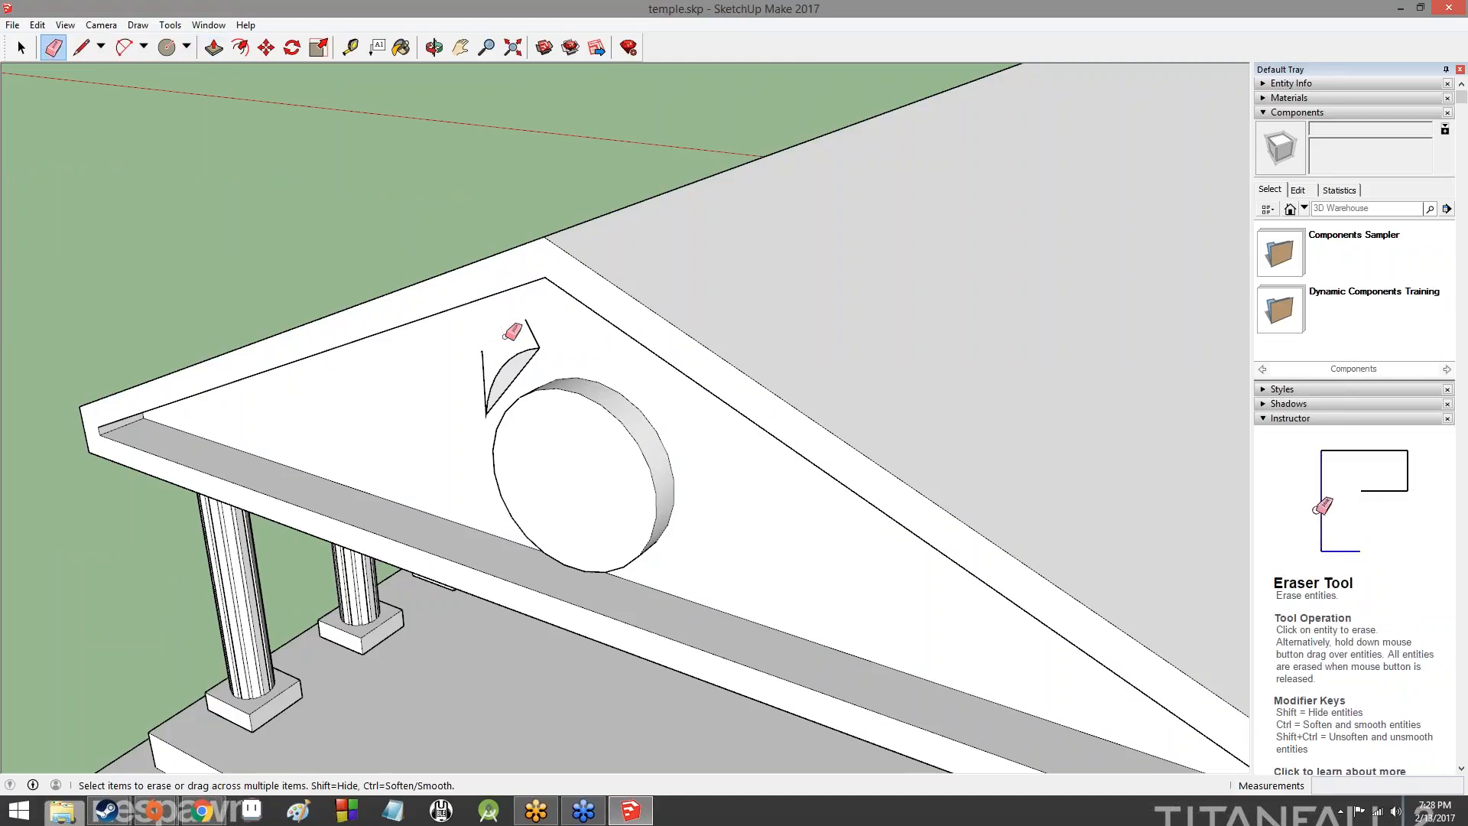
pyautogui.moveTo(529, 356)
pyautogui.mouseDown()
pyautogui.moveTo(490, 384)
pyautogui.moveTo(511, 367)
pyautogui.mouseUp()
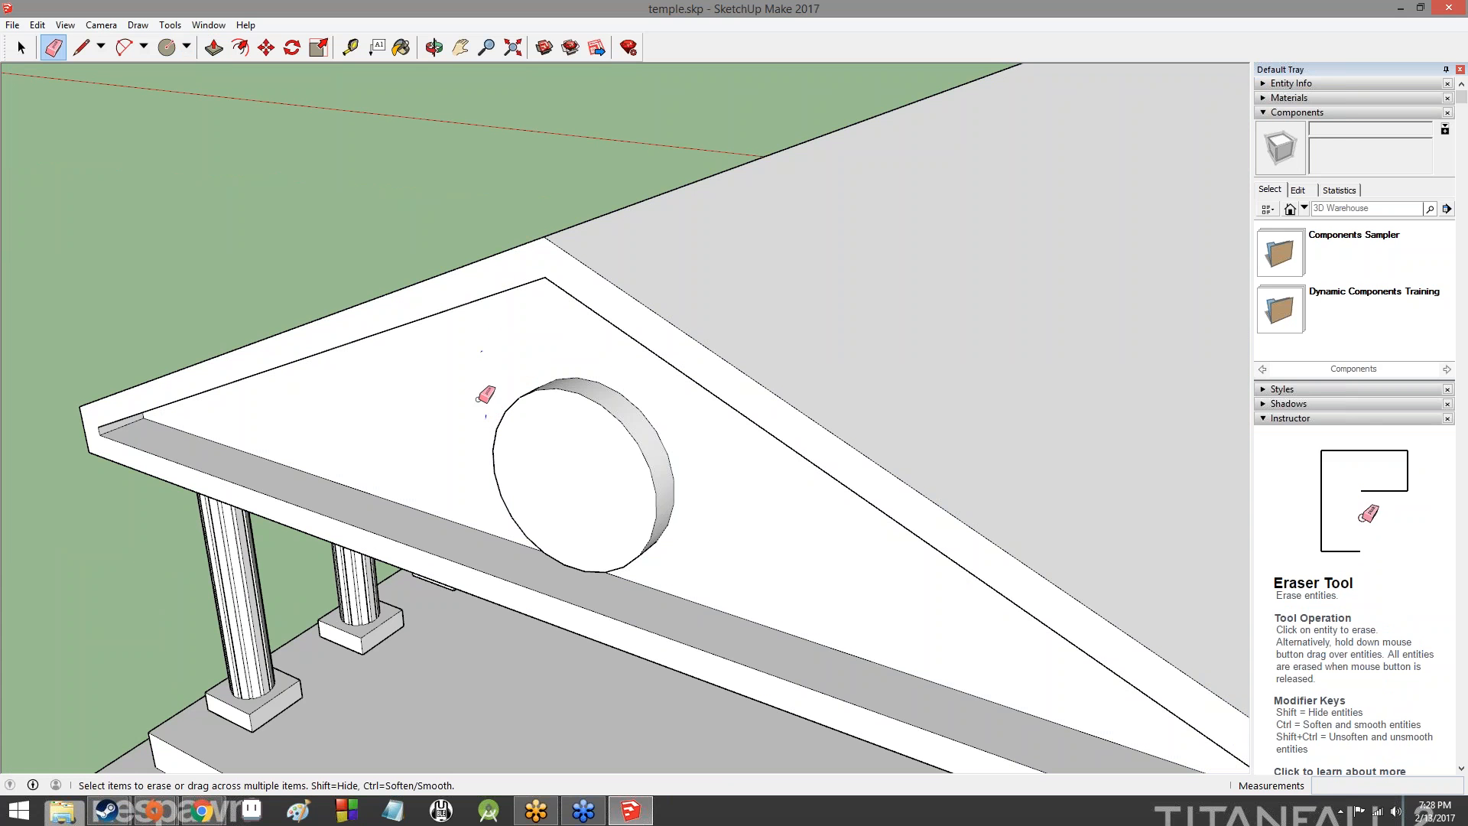
# - Examine the gable with its raised disc, the roof and the colonnade from several sides of the temple
pyautogui.moveTo(488, 321); pyautogui.dragTo(879, 252, button='middle')
pyautogui.scroll(-5, 1057, 330)
pyautogui.scroll(5, 1057, 330)
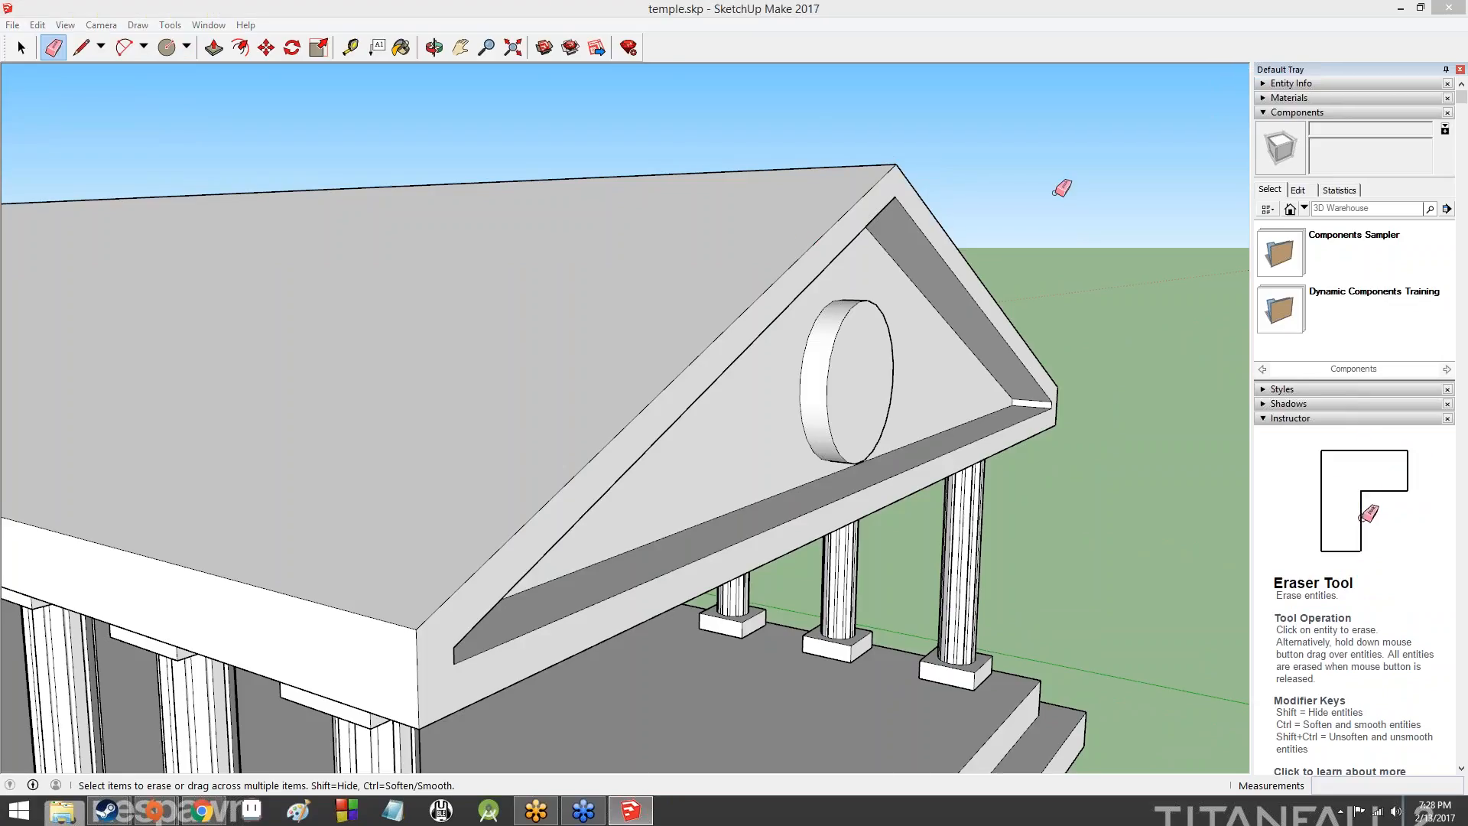
pyautogui.moveTo(1114, 170)
pyautogui.mouseDown(button='middle')
pyautogui.moveTo(681, 223)
pyautogui.moveTo(934, 314)
pyautogui.moveTo(653, 234)
pyautogui.mouseUp(button='middle')
pyautogui.scroll(-5, 650, 233)
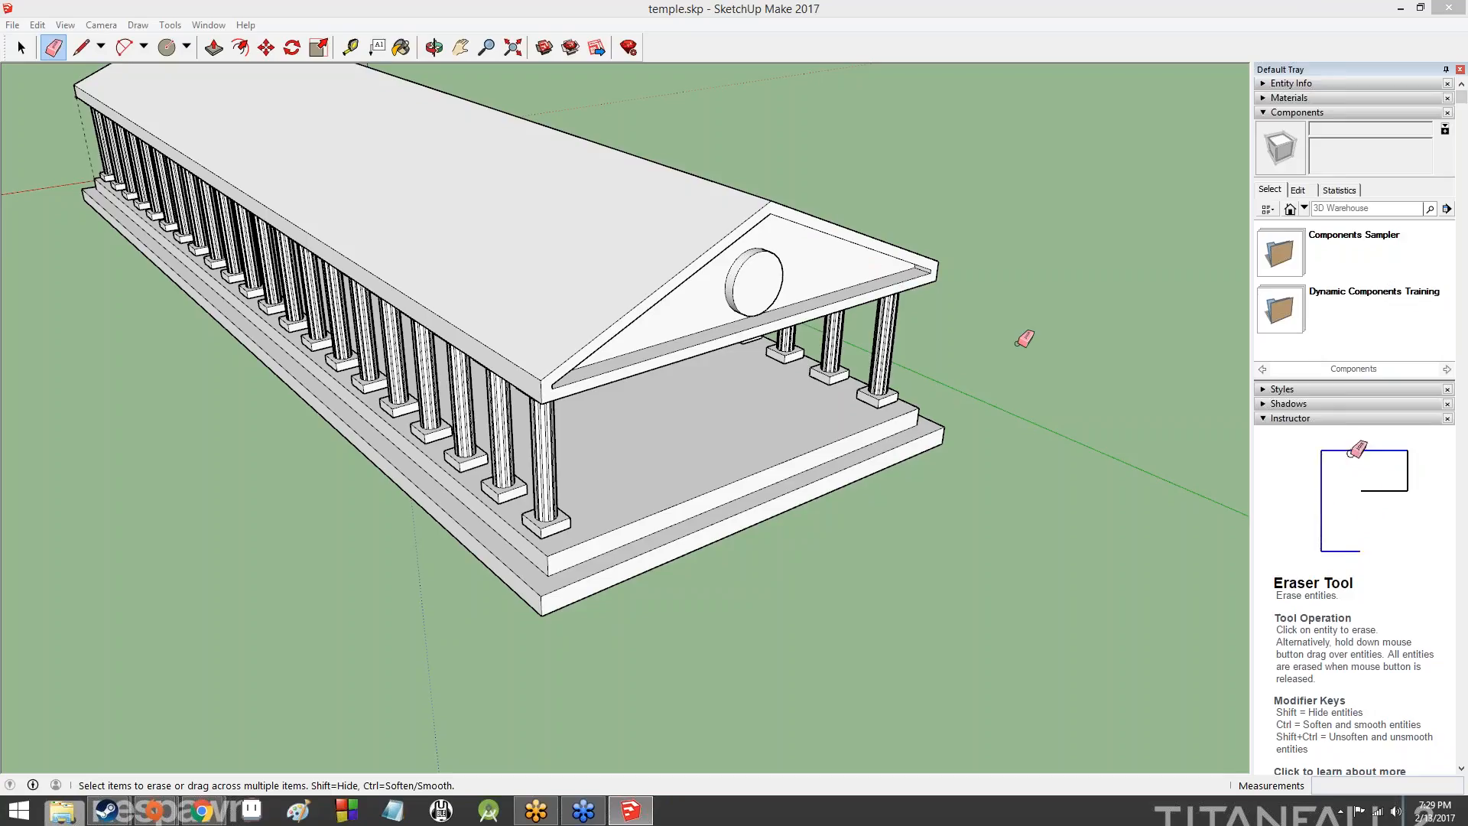
pyautogui.moveTo(890, 269)
pyautogui.mouseDown(button='middle')
pyautogui.moveTo(613, 230)
pyautogui.moveTo(474, 234)
pyautogui.mouseUp(button='middle')
pyautogui.moveTo(1068, 244); pyautogui.dragTo(535, 269, button='middle')
pyautogui.moveTo(1106, 294)
pyautogui.mouseDown(button='middle')
pyautogui.moveTo(256, 278)
pyautogui.moveTo(692, 279)
pyautogui.moveTo(629, 347)
pyautogui.moveTo(252, 328)
pyautogui.moveTo(267, 328)
pyautogui.mouseUp(button='middle')
pyautogui.moveTo(1188, 429)
pyautogui.mouseDown(button='middle')
pyautogui.moveTo(954, 515)
pyautogui.moveTo(1209, 462)
pyautogui.mouseUp(button='middle')
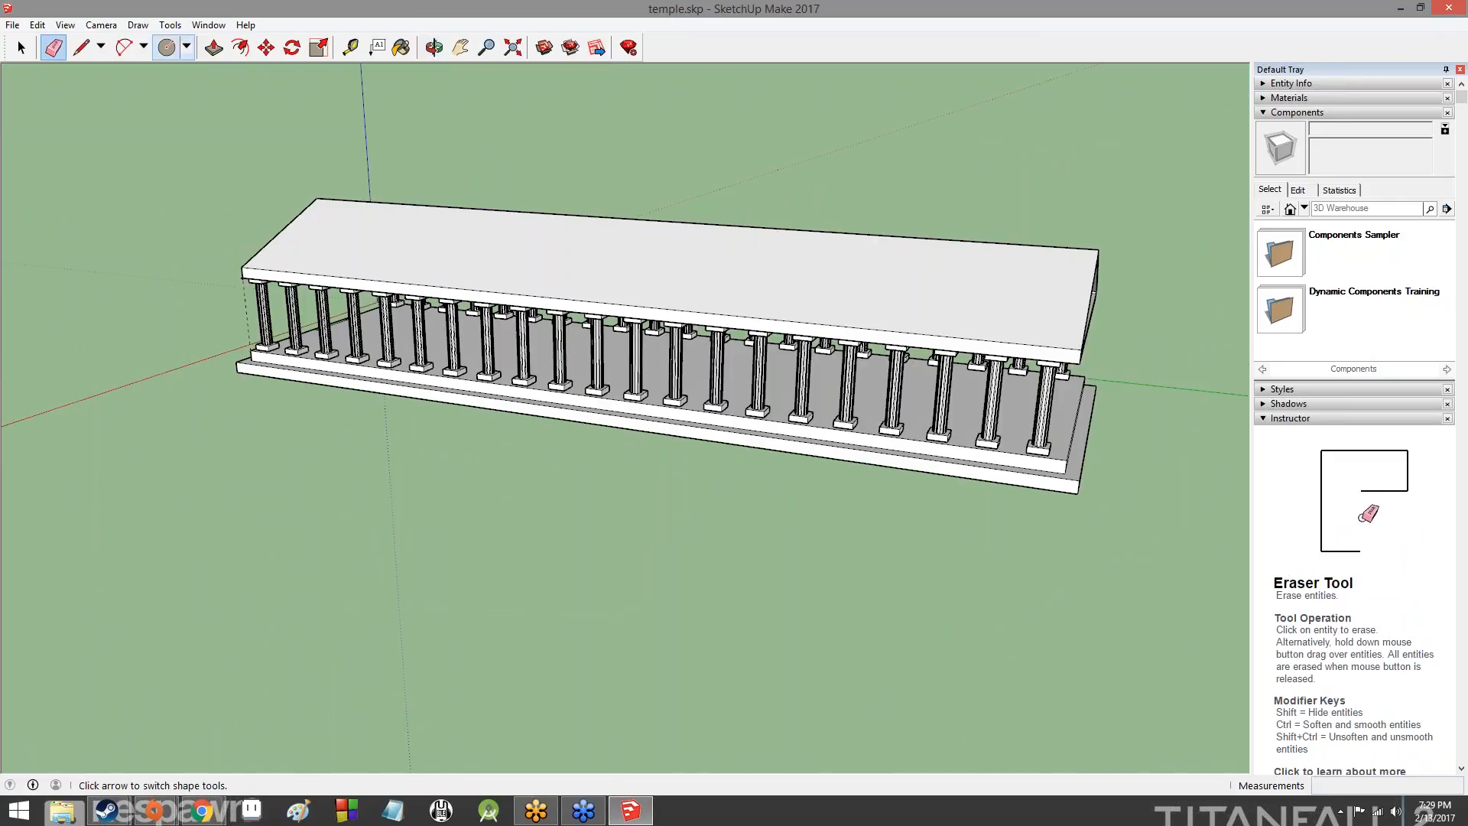
# - Measure the corner column's height from its base block to its capital with the Tape Measure
pyautogui.click(81, 48)
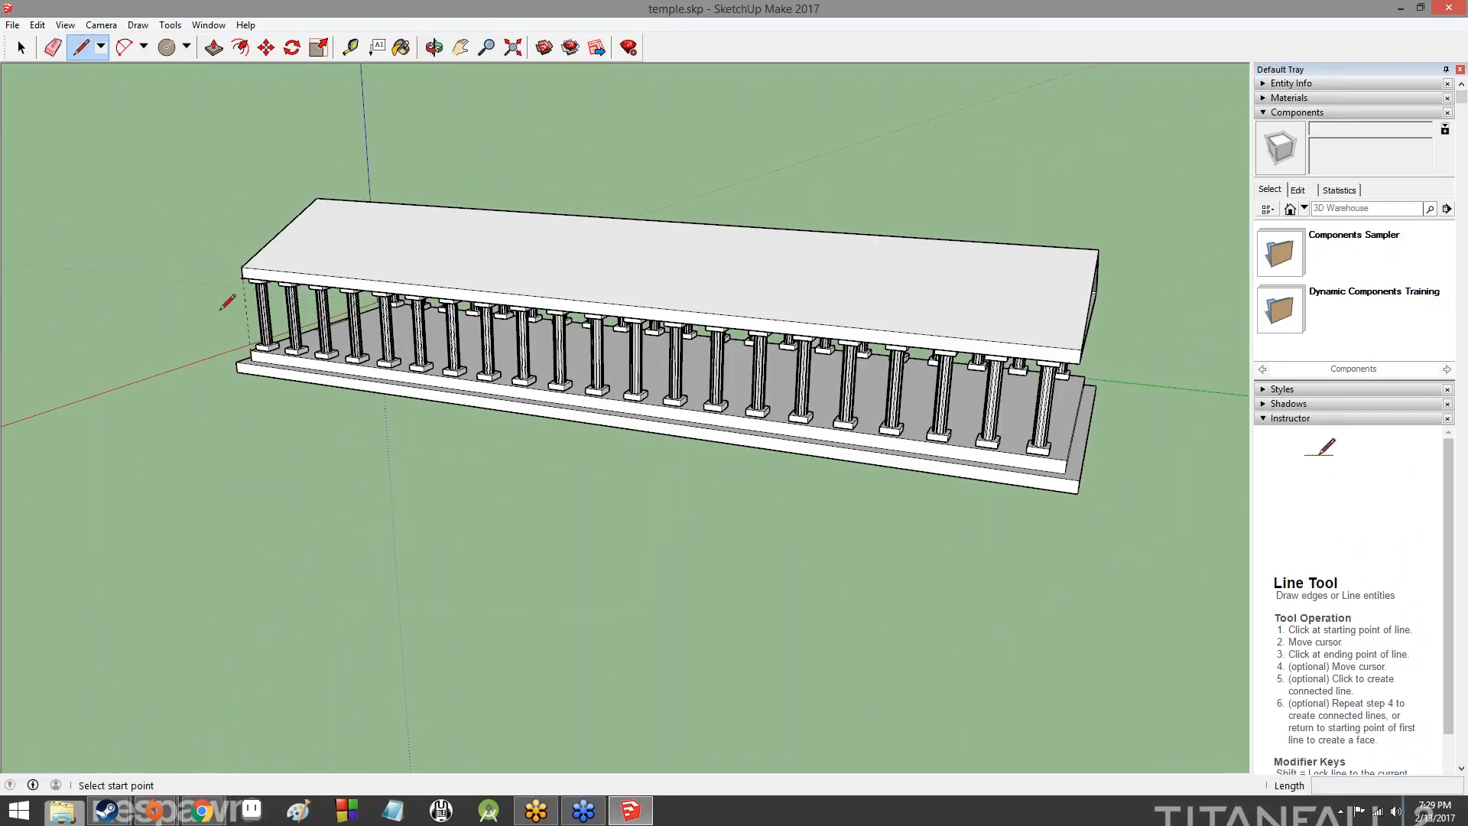
pyautogui.click(350, 47)
pyautogui.scroll(10, 263, 397)
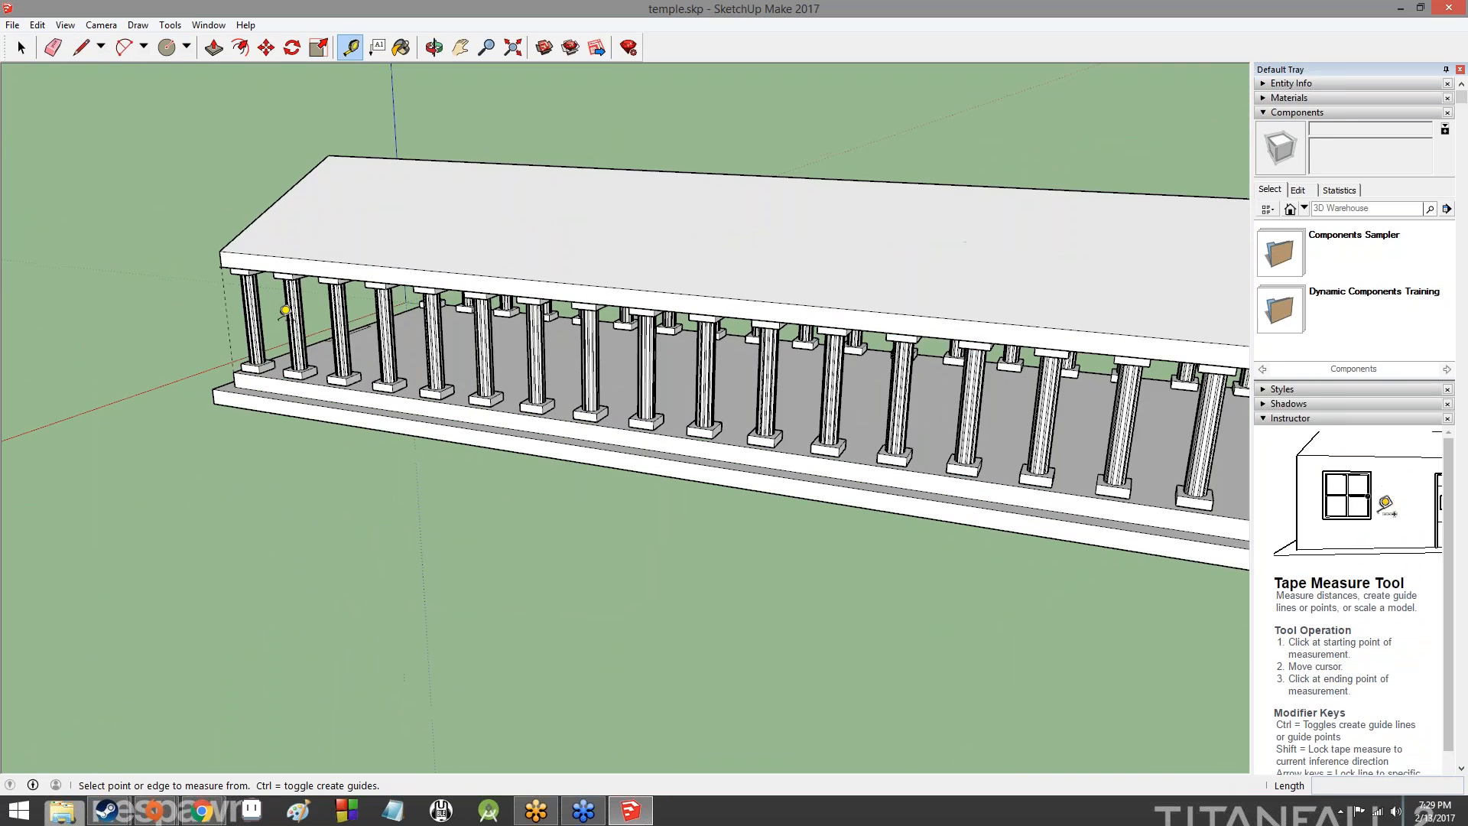
pyautogui.scroll(3, 268, 393)
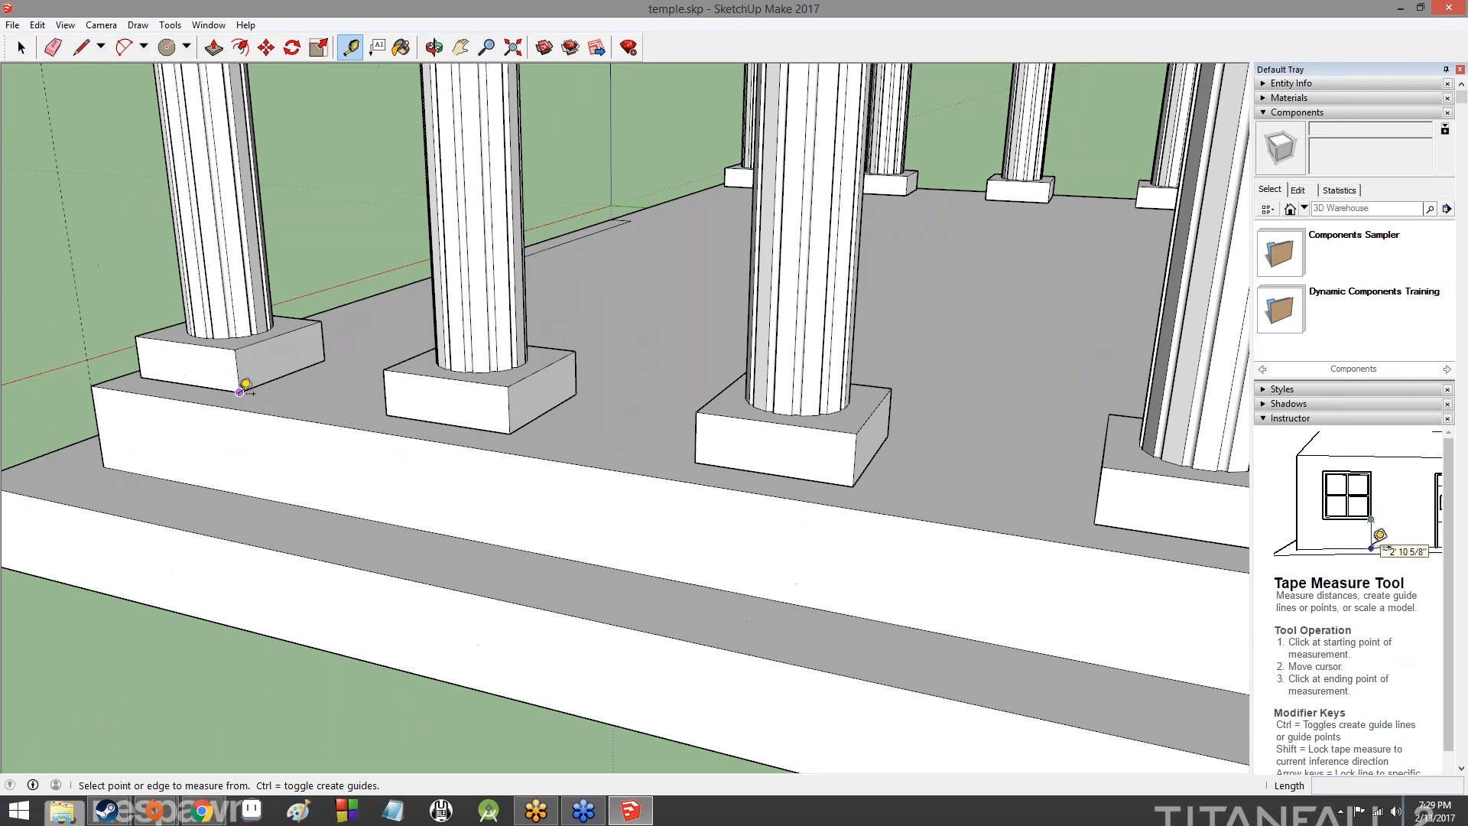
pyautogui.scroll(-6, 257, 337)
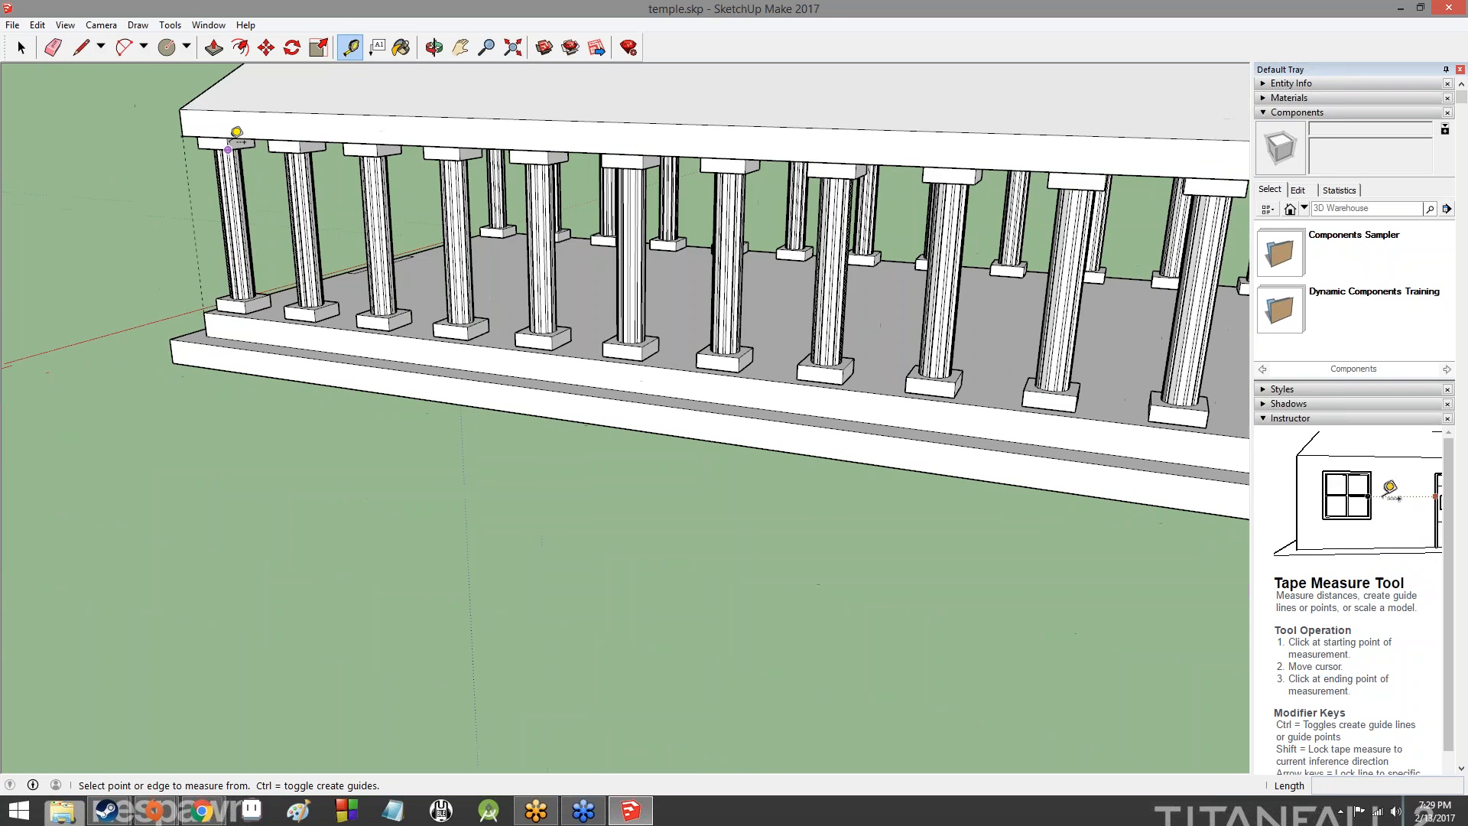
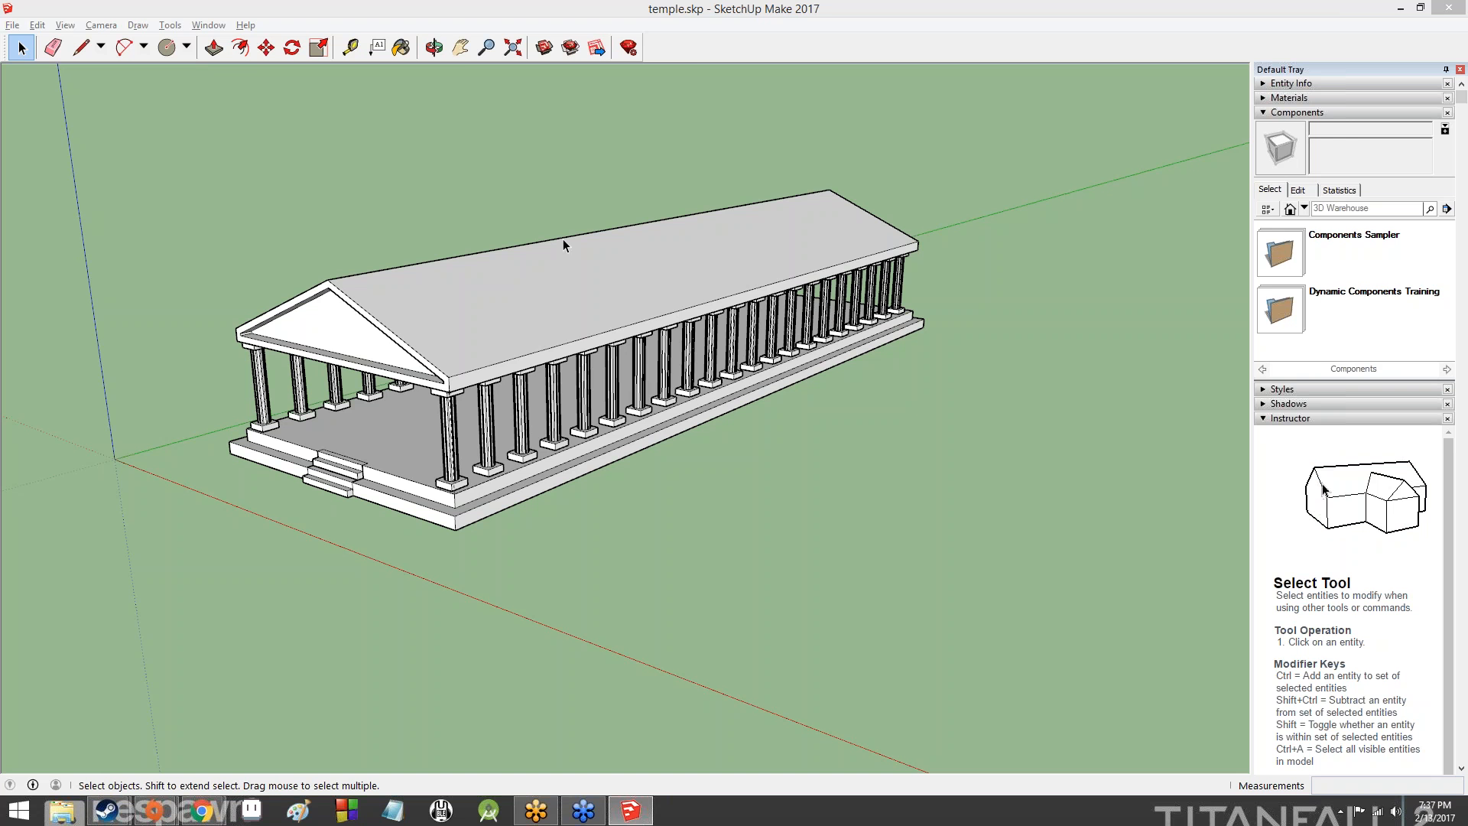
# - Draw a large circle on the temple floor between the two colonnades, beyond the front steps
pyautogui.scroll(5, 265, 512)
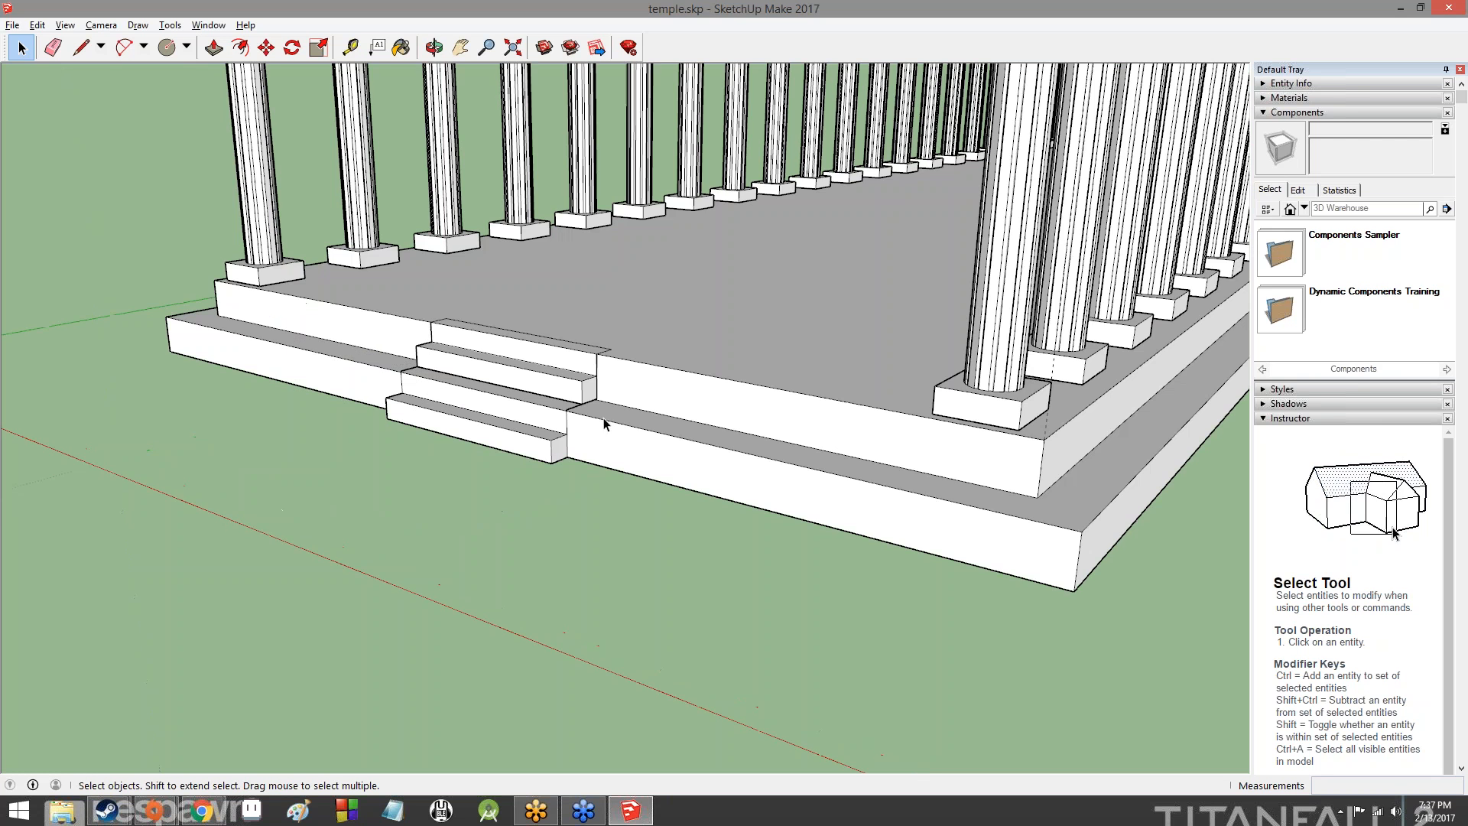
pyautogui.scroll(-6, 715, 406)
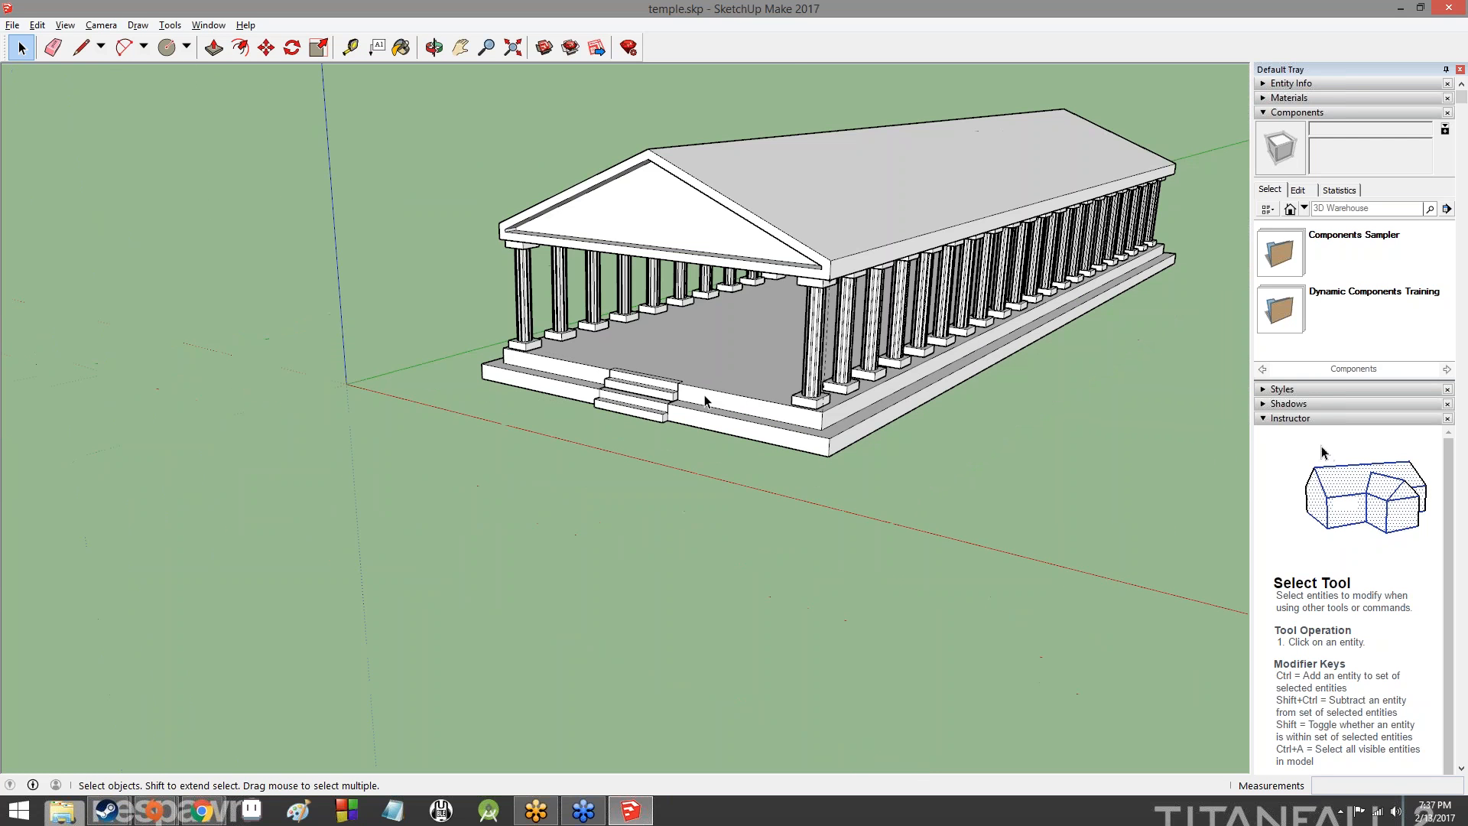
pyautogui.moveTo(701, 397); pyautogui.dragTo(967, 448, button='middle')
pyautogui.scroll(10, 889, 298)
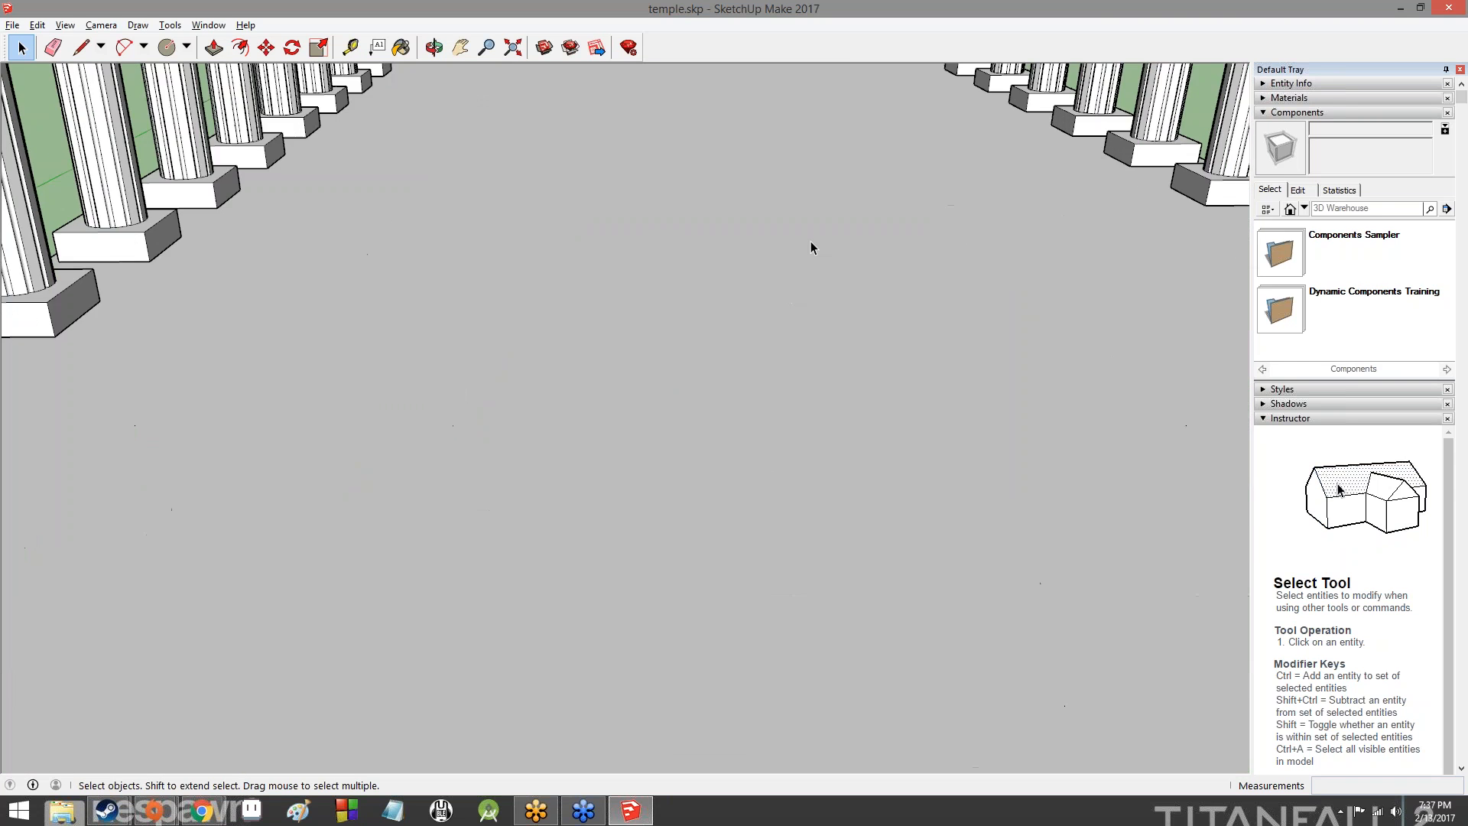
pyautogui.scroll(-5, 841, 285)
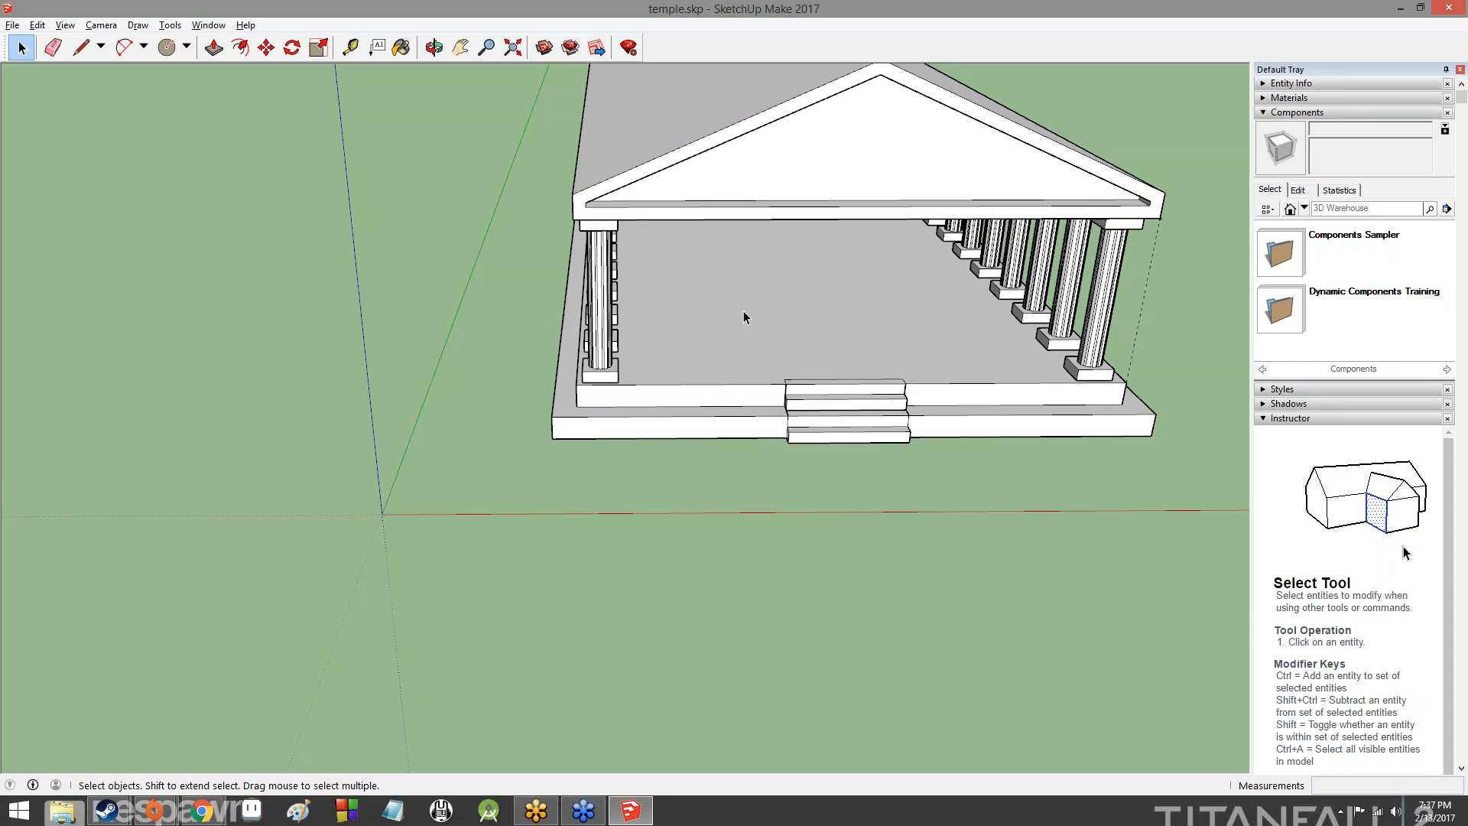
pyautogui.scroll(6, 829, 287)
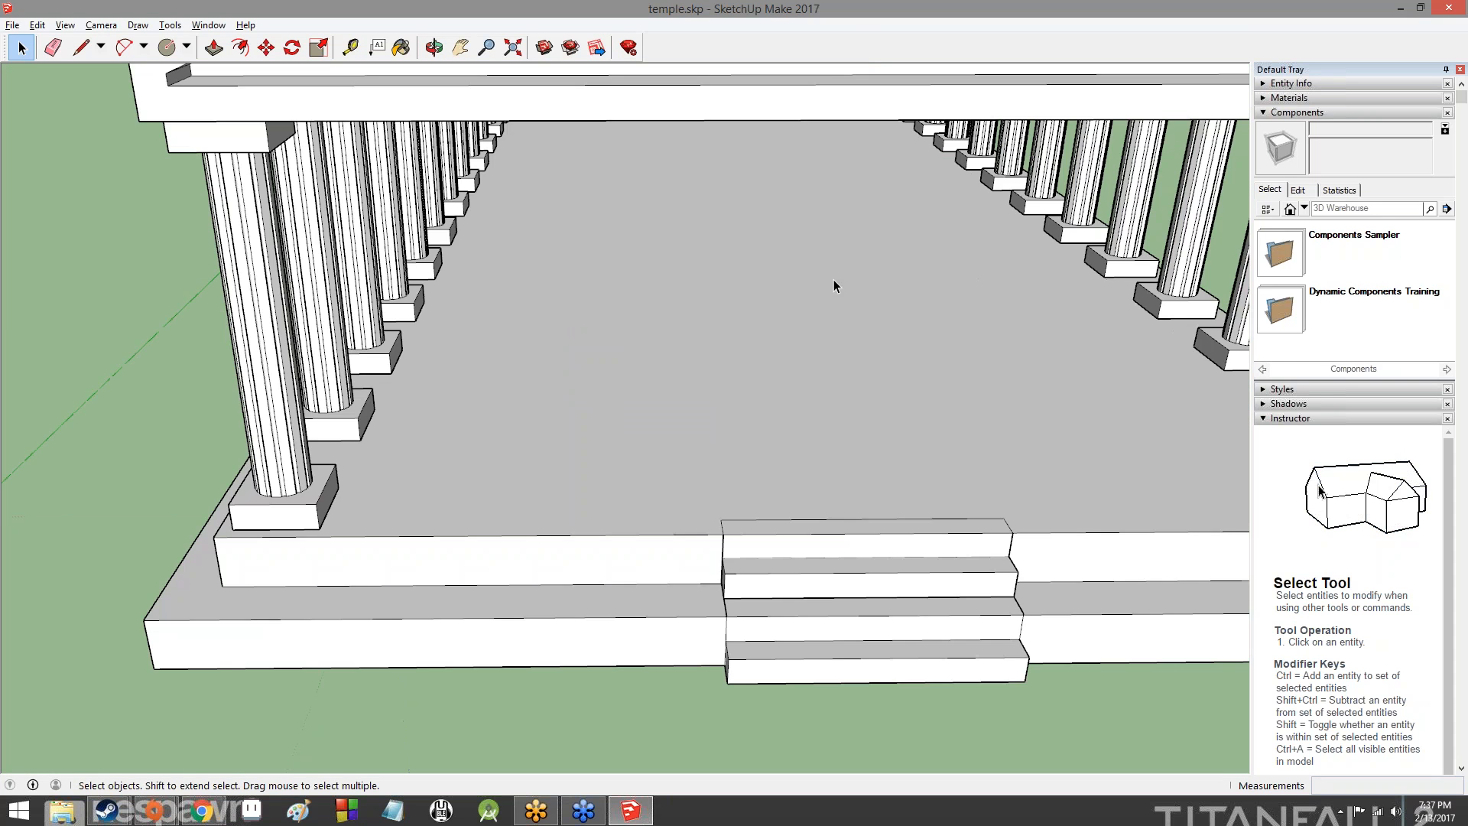
pyautogui.scroll(2, 610, 230)
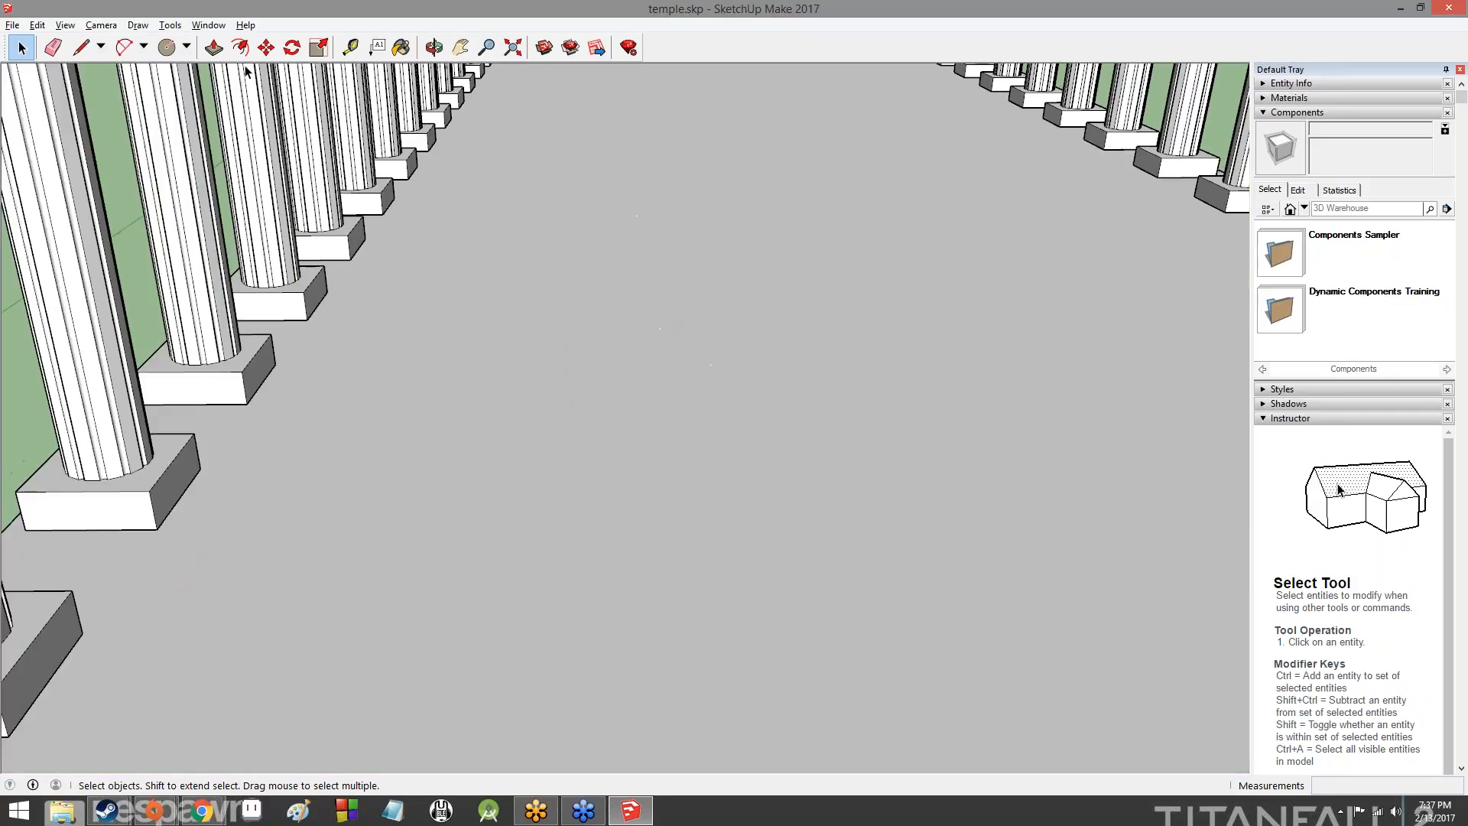
pyautogui.click(166, 47)
pyautogui.click(847, 218)
pyautogui.click(925, 165)
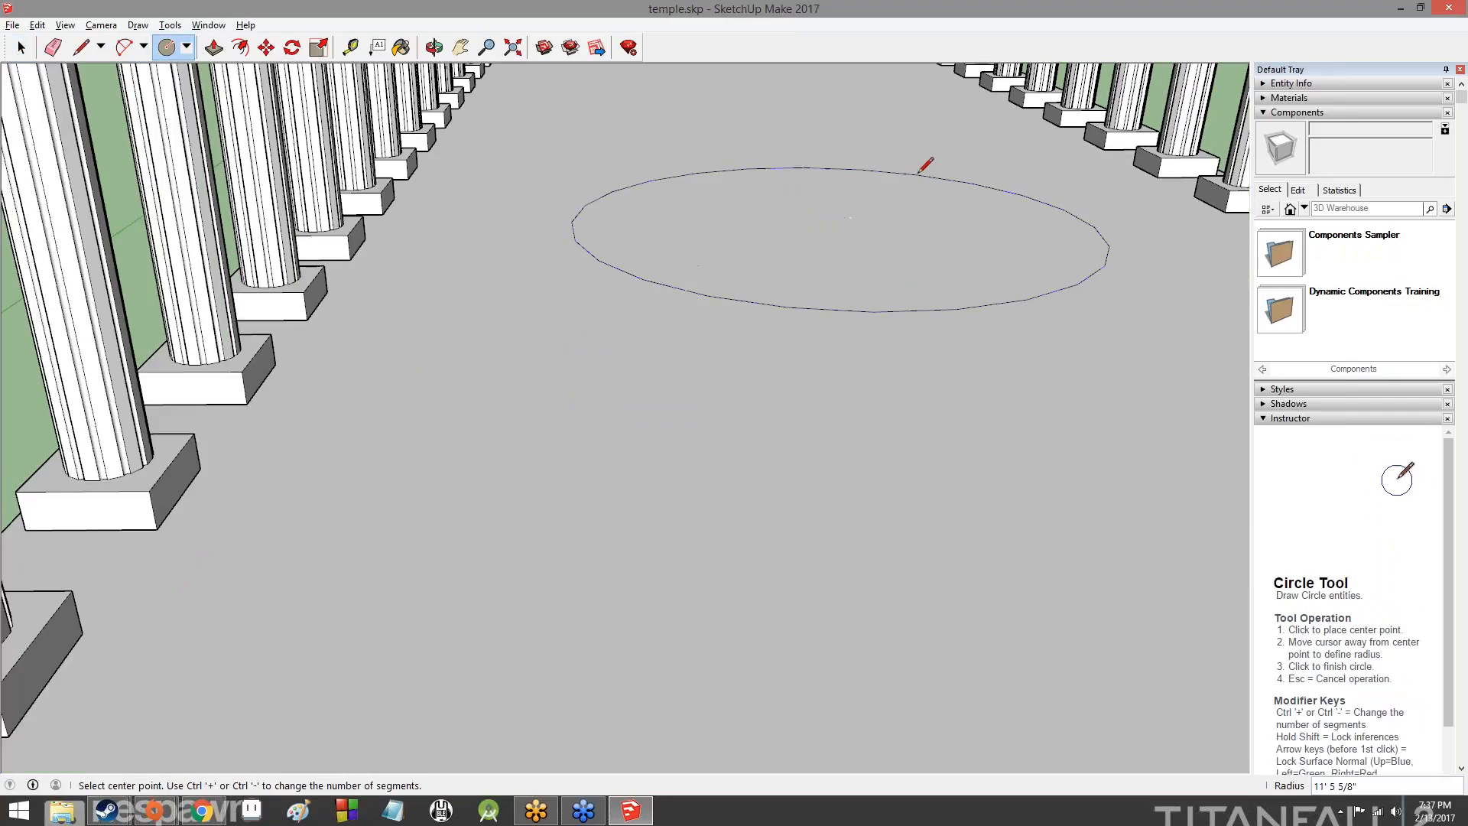
# - Offset the floor circle inward by 1' to form a narrow ring
pyautogui.click(239, 48)
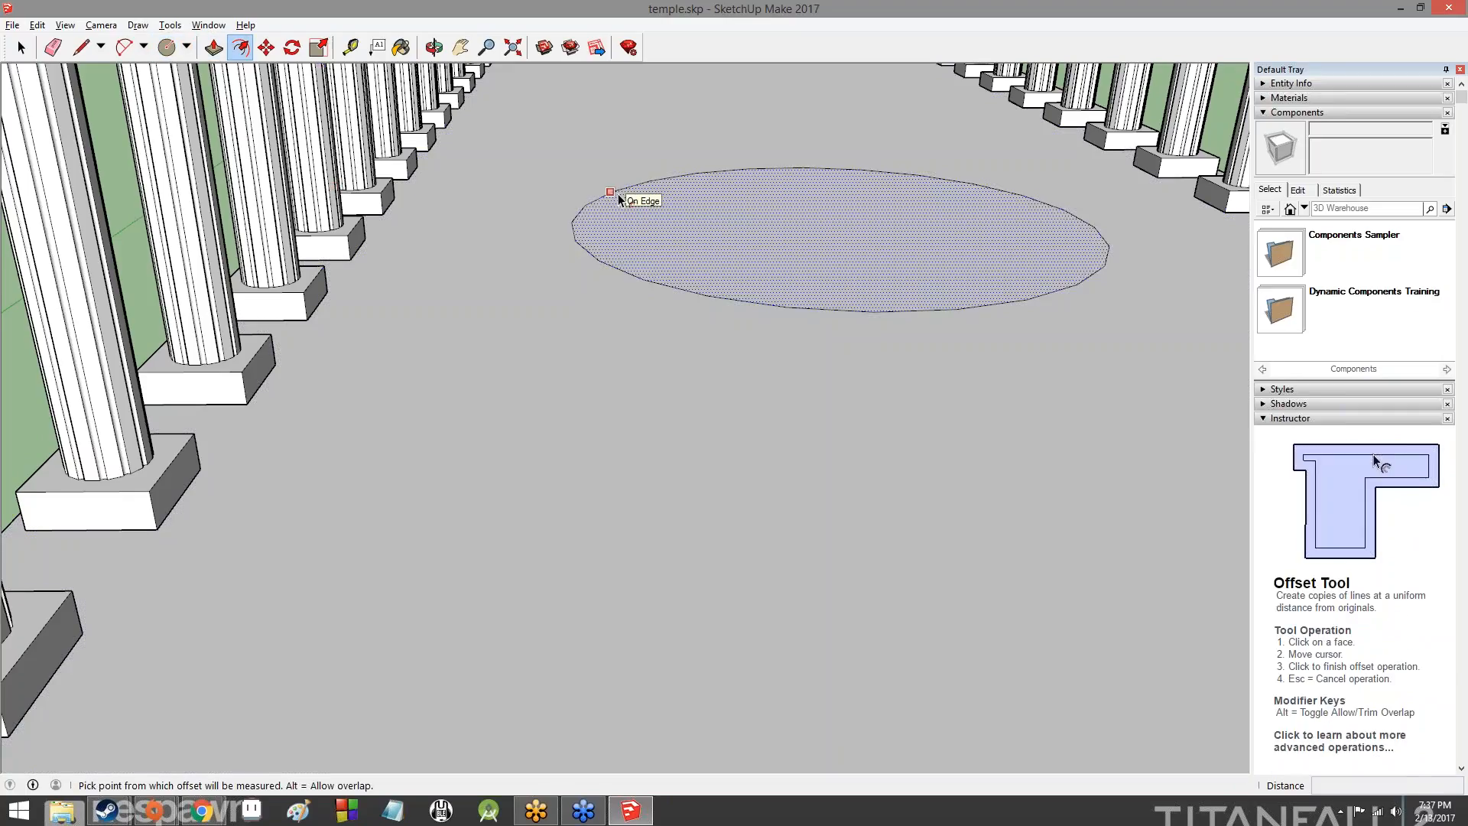
pyautogui.click(619, 197)
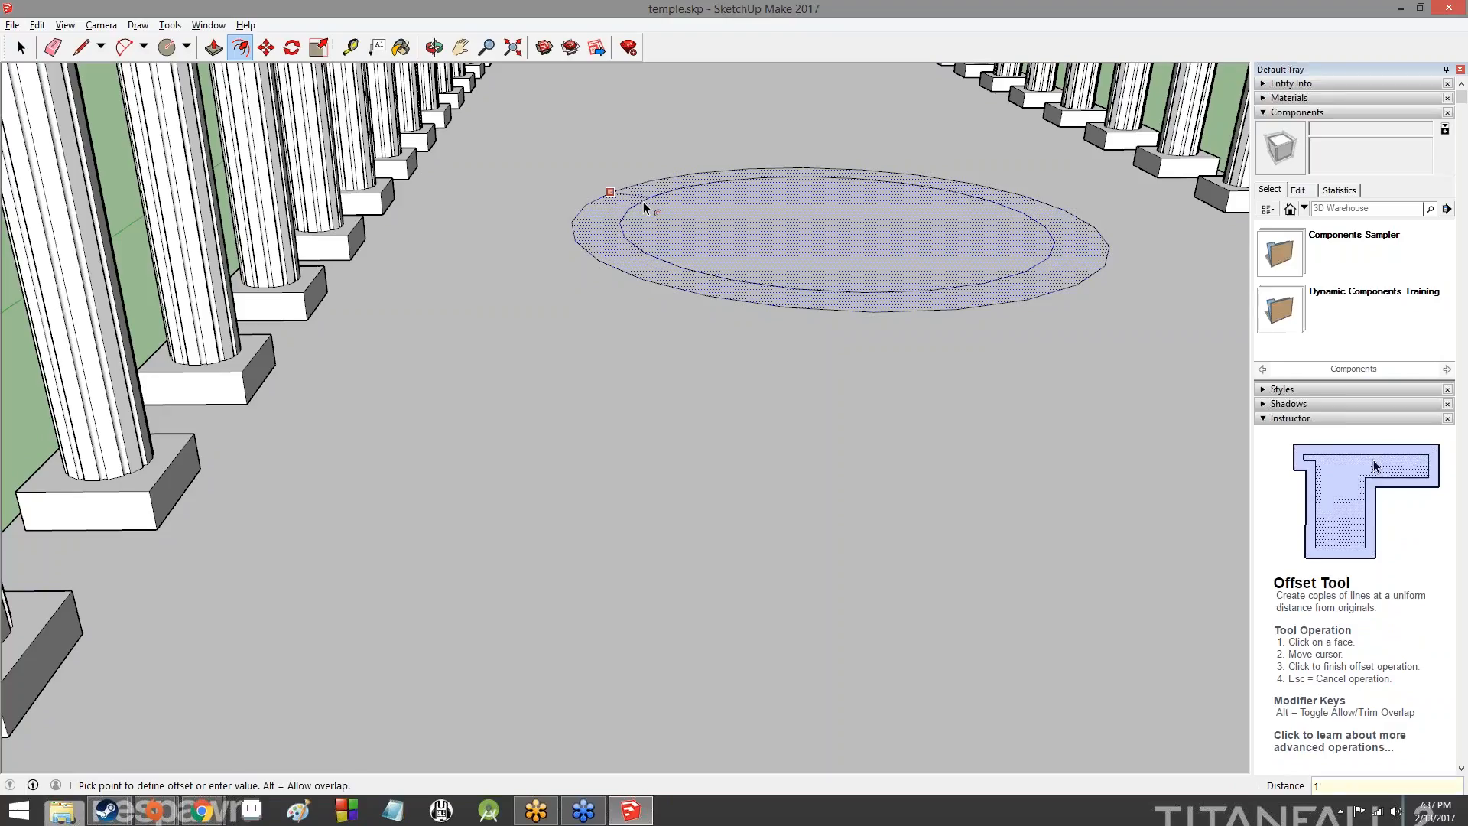
pyautogui.click(645, 205)
# - Push/Pull the ring upward into a round wall, and lower its top by about 2' 5 3/4"
pyautogui.click(319, 48)
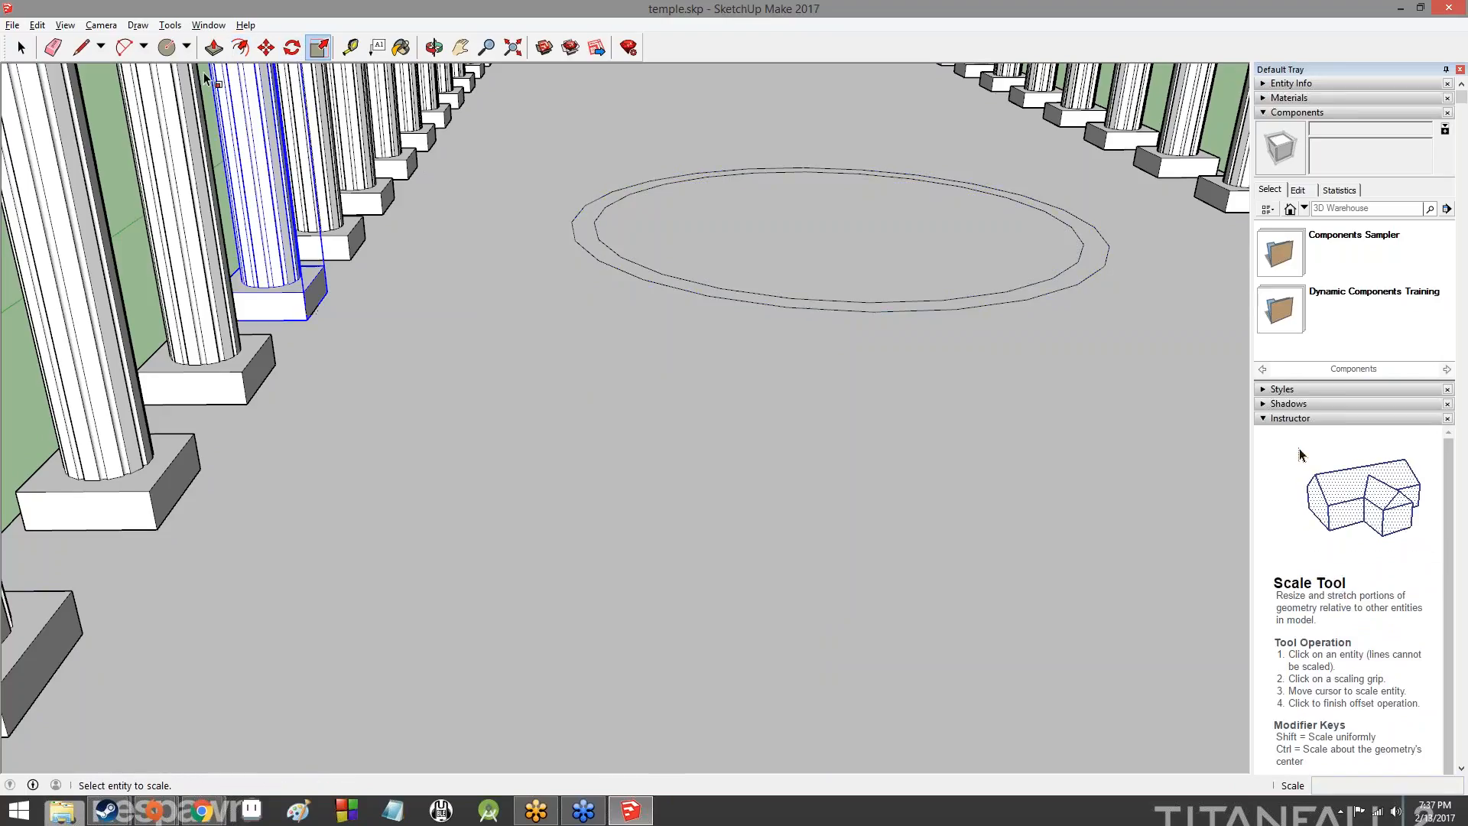
pyautogui.press('space')
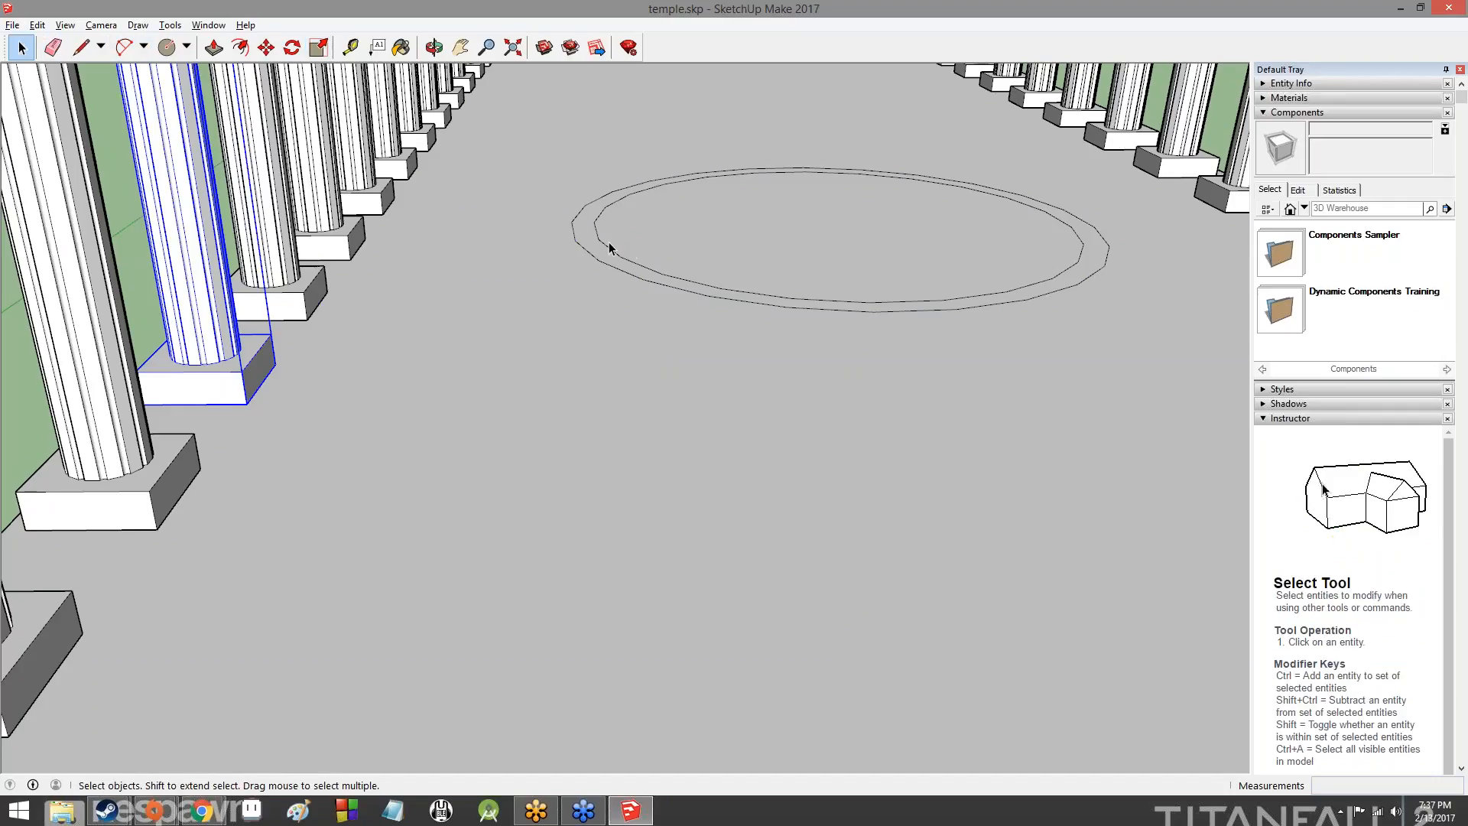
pyautogui.click(606, 247)
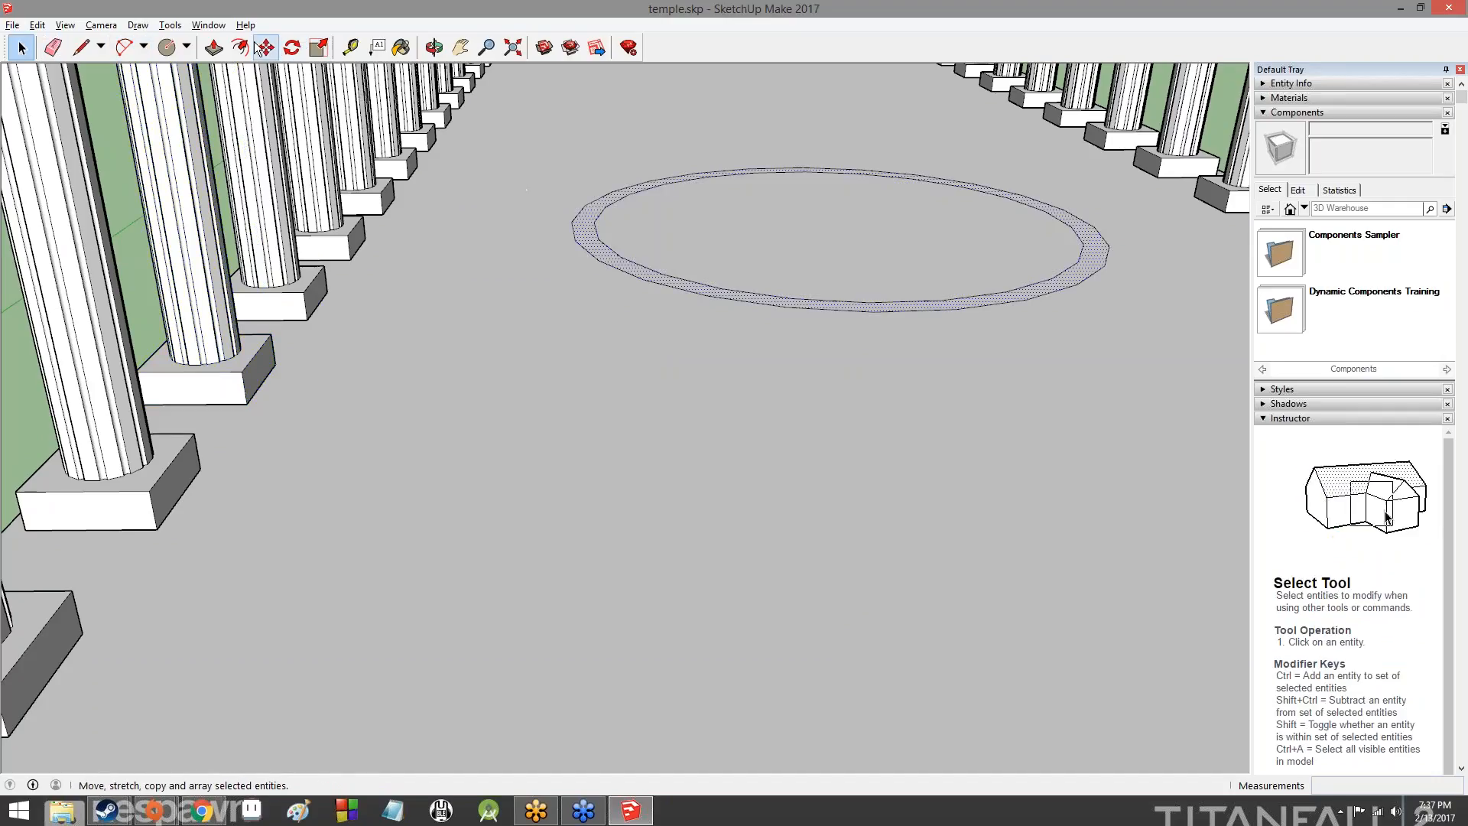
pyautogui.click(214, 48)
pyautogui.moveTo(590, 243); pyautogui.dragTo(592, 139)
pyautogui.moveTo(662, 217); pyautogui.dragTo(1193, 252, button='middle')
pyautogui.click(559, 280)
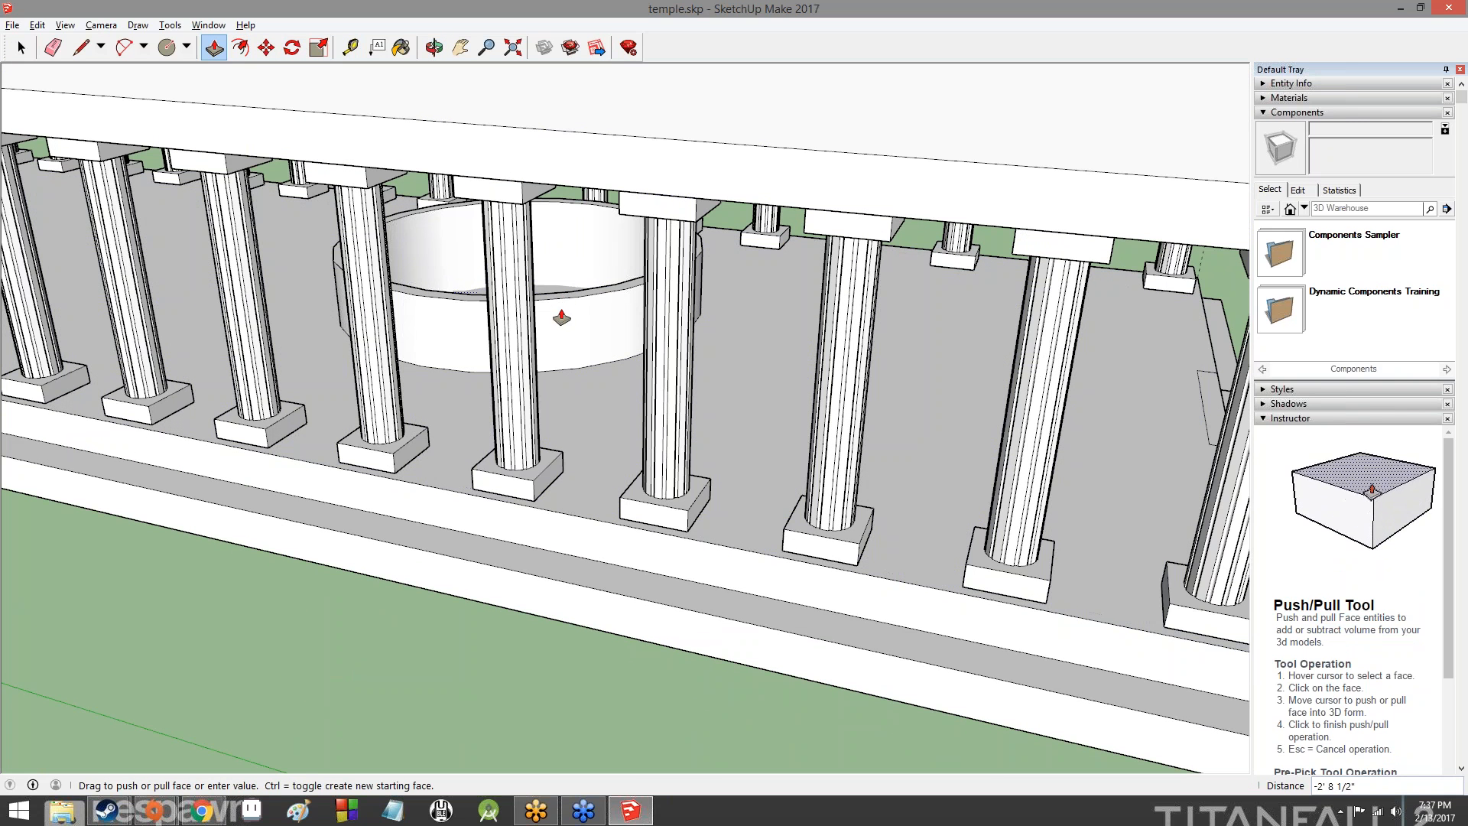
pyautogui.click(563, 314)
# - Examine the round wall on the floor and the surrounding colonnade from outside and inside the temple
pyautogui.moveTo(563, 314); pyautogui.dragTo(489, 200, button='middle')
pyautogui.moveTo(841, 282); pyautogui.dragTo(535, 314, button='middle')
pyautogui.moveTo(650, 313); pyautogui.dragTo(765, 382, button='middle')
pyautogui.press('p')
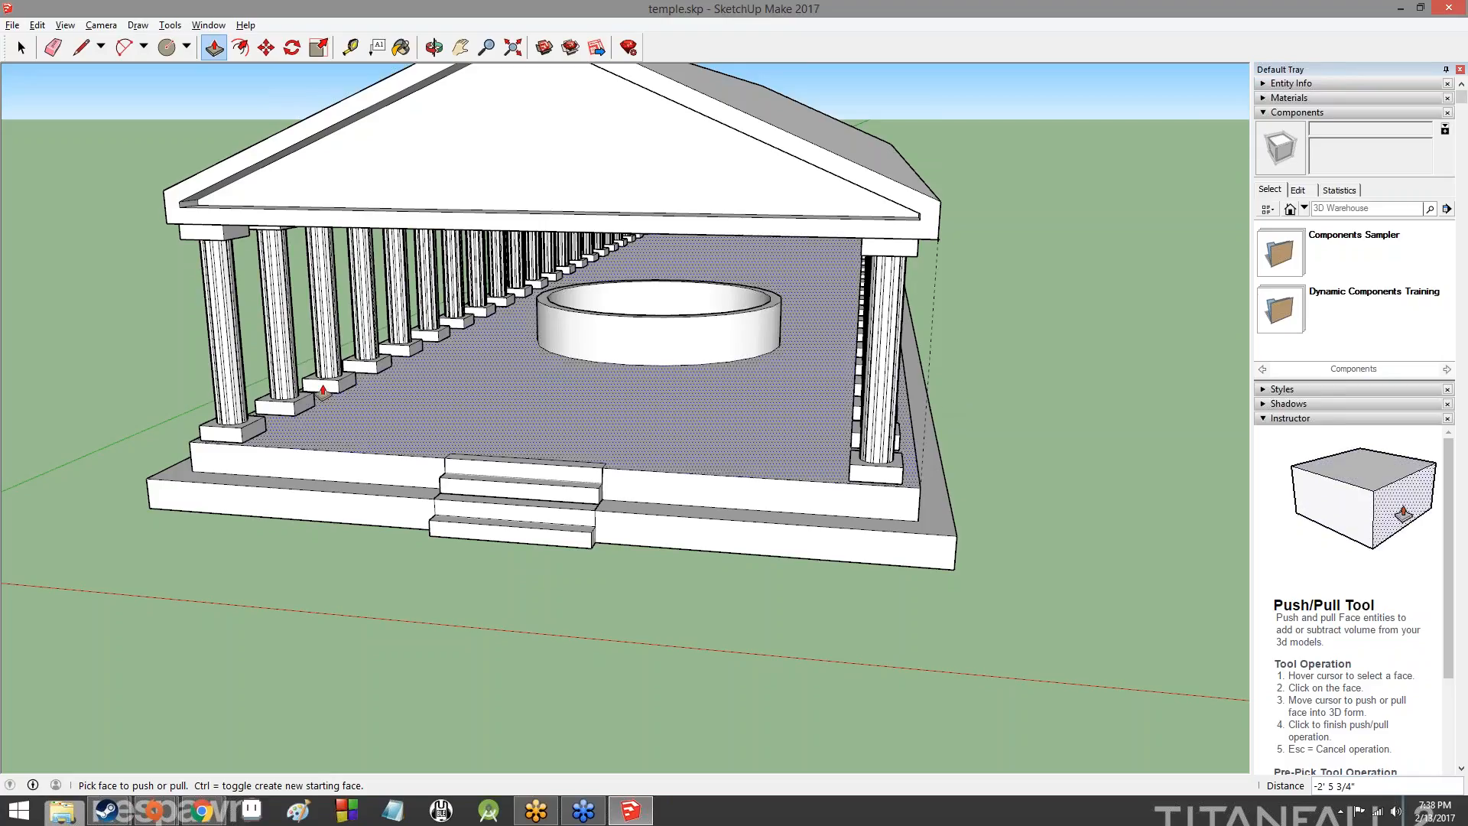
pyautogui.moveTo(323, 392); pyautogui.dragTo(627, 248, button='middle')
pyautogui.moveTo(459, 306); pyautogui.dragTo(451, 432, button='middle')
pyautogui.scroll(-2, 688, 405)
pyautogui.scroll(-8, 719, 348)
pyautogui.scroll(6, 451, 432)
pyautogui.scroll(-2, 413, 405)
pyautogui.moveTo(996, 348); pyautogui.dragTo(581, 436, button='middle')
pyautogui.moveTo(864, 497); pyautogui.dragTo(455, 538, button='middle')
pyautogui.scroll(5, 428, 516)
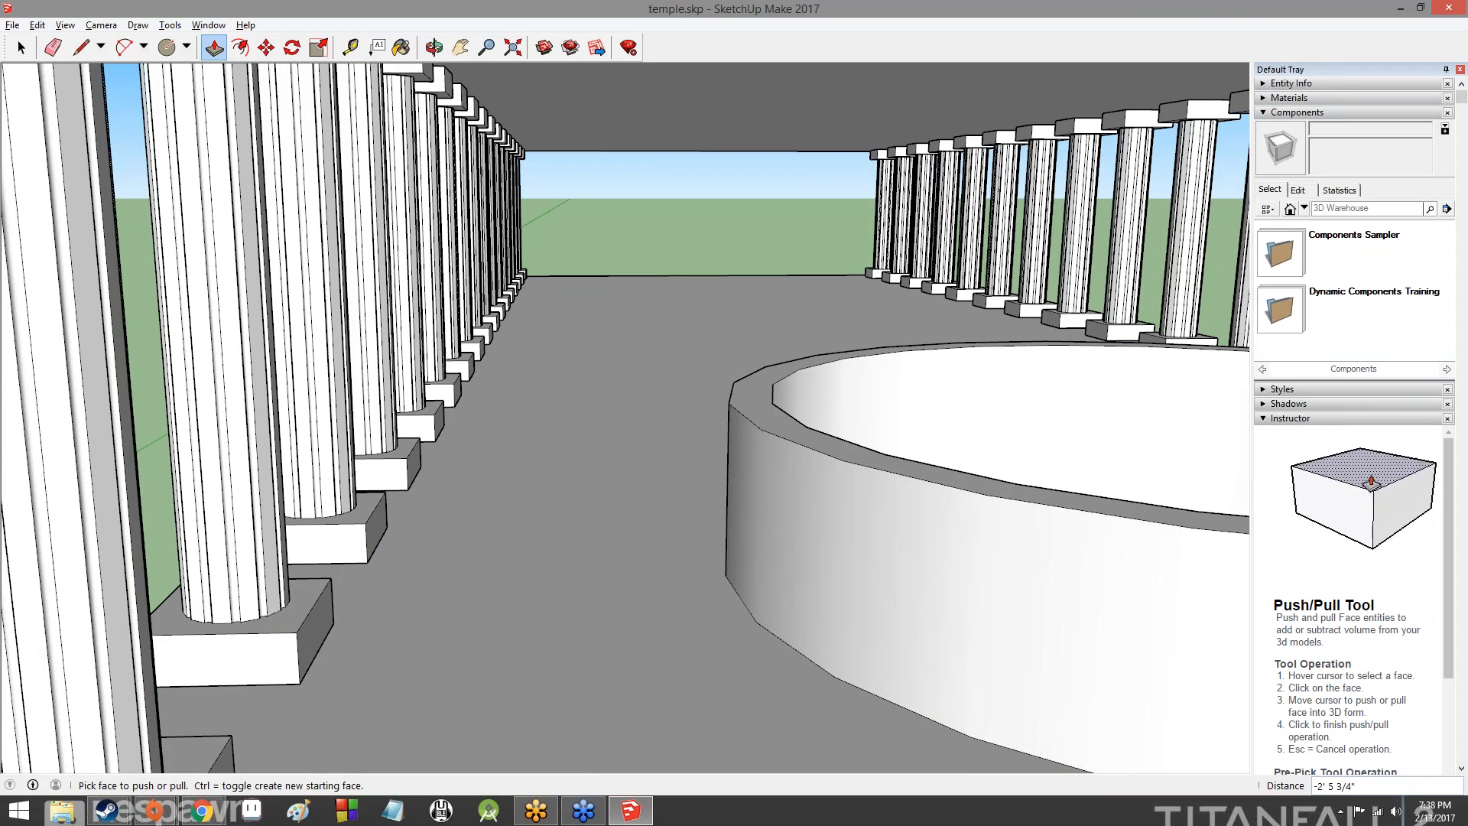
pyautogui.scroll(-10, 346, 501)
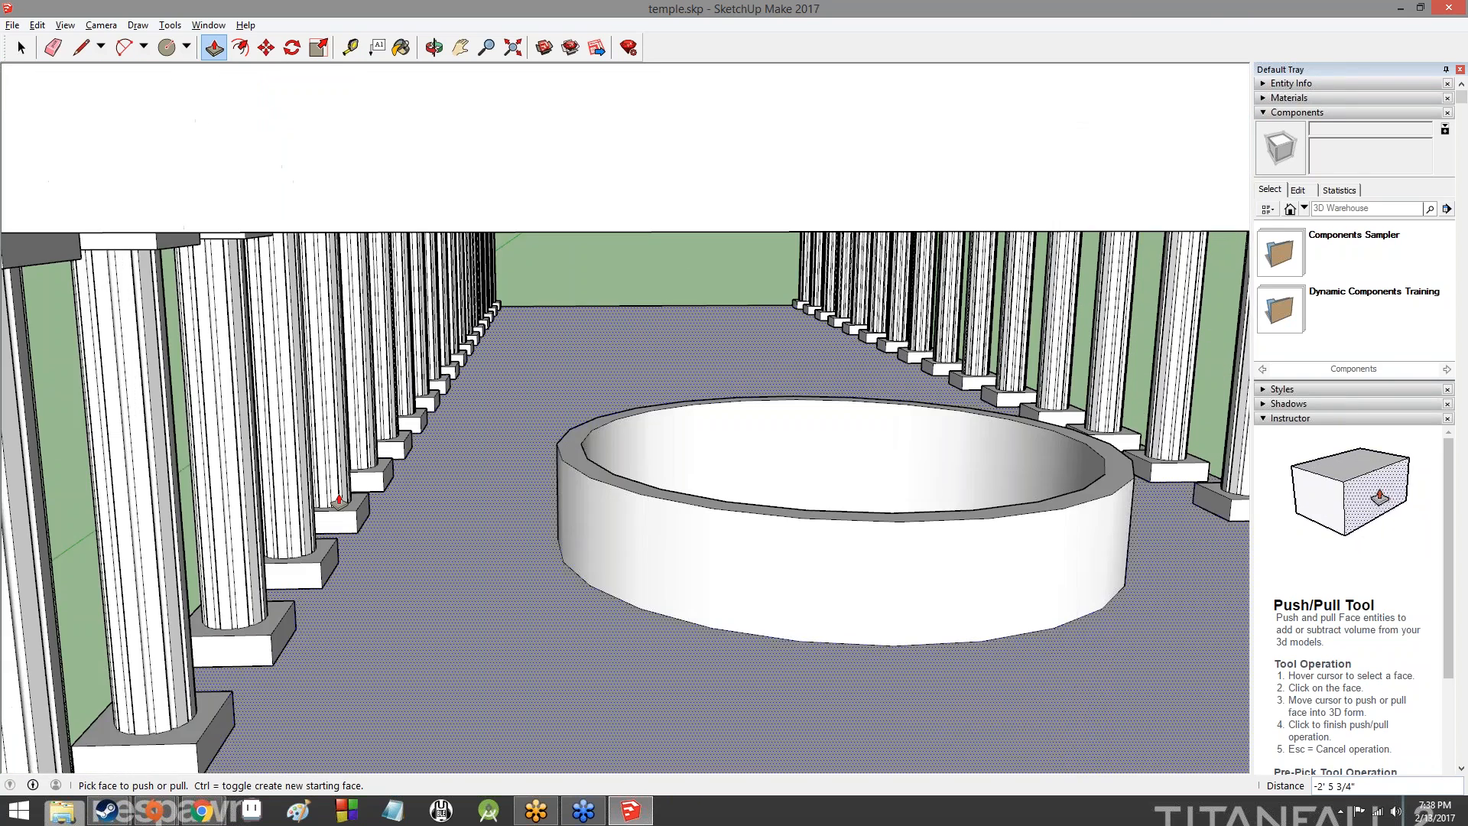
# - Inspect the column rows, the corner column, the front steps and the gables from close up and from afar
pyautogui.scroll(5, 545, 520)
pyautogui.scroll(5, 545, 521)
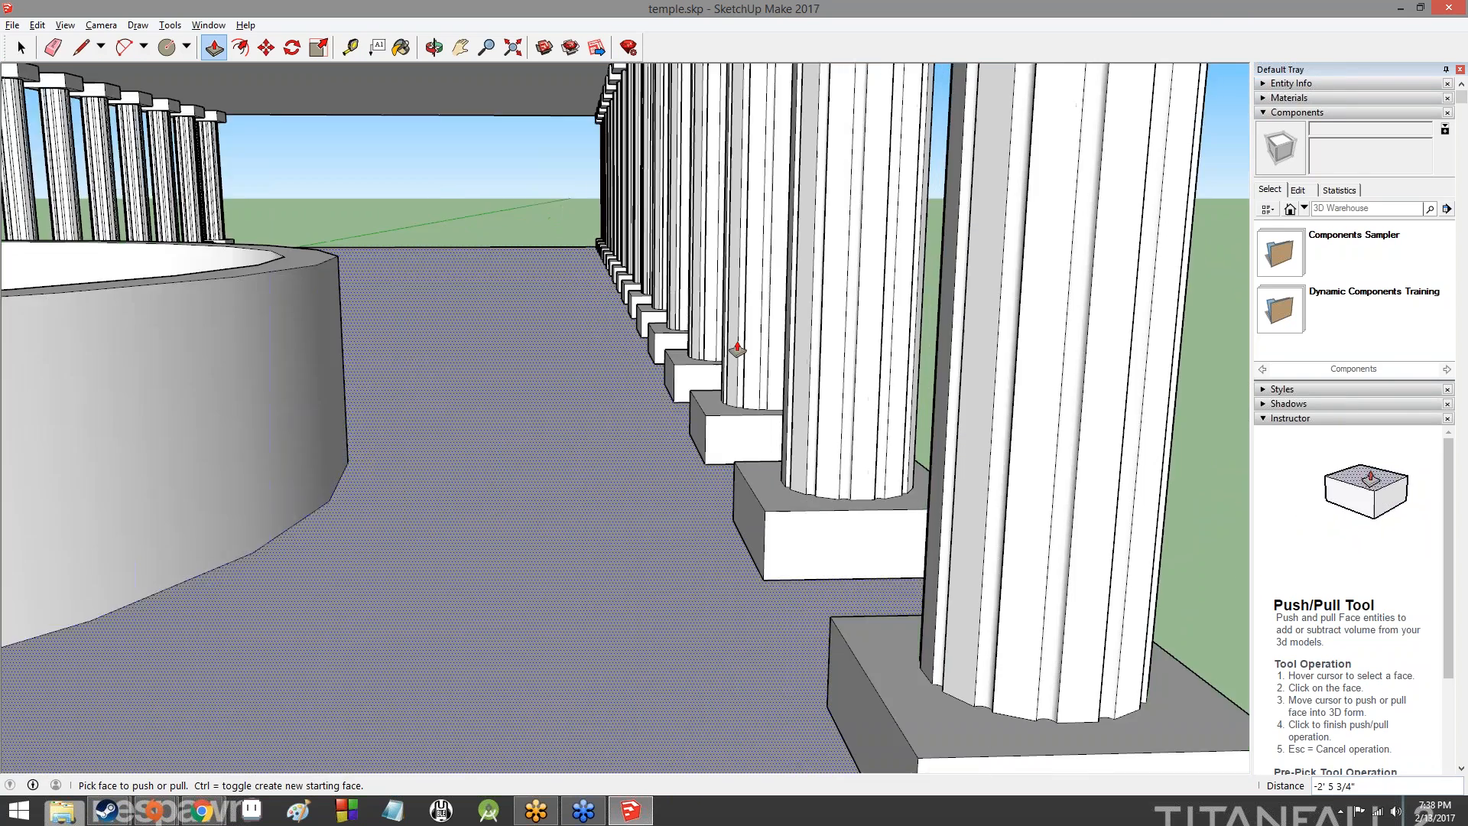
pyautogui.scroll(-2, 596, 452)
pyautogui.moveTo(597, 451); pyautogui.dragTo(704, 360, button='middle')
pyautogui.scroll(4, 705, 360)
pyautogui.scroll(-6, 617, 361)
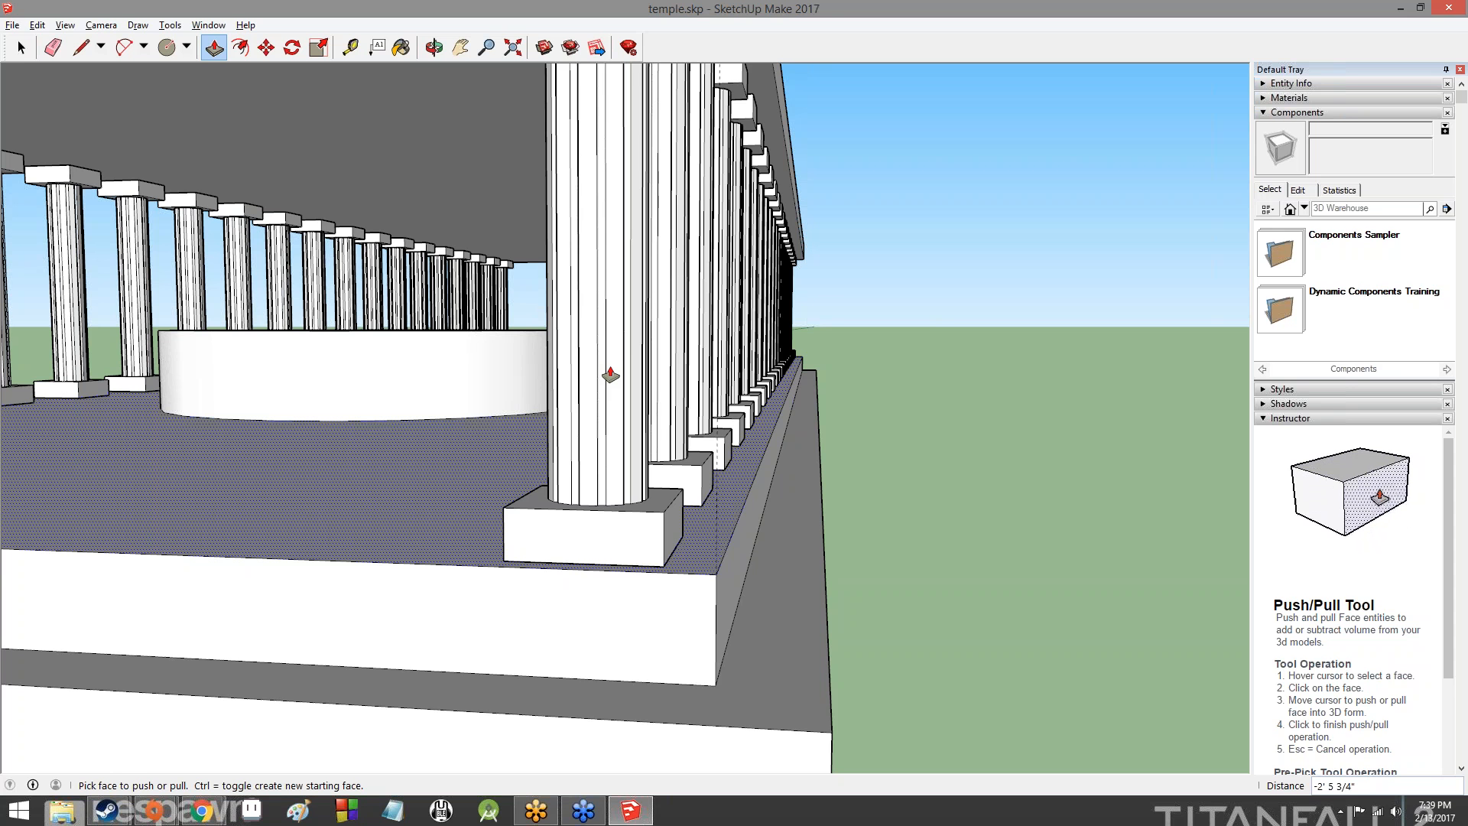
pyautogui.scroll(-10, 610, 375)
pyautogui.moveTo(610, 374); pyautogui.dragTo(795, 520, button='middle')
pyautogui.scroll(6, 600, 518)
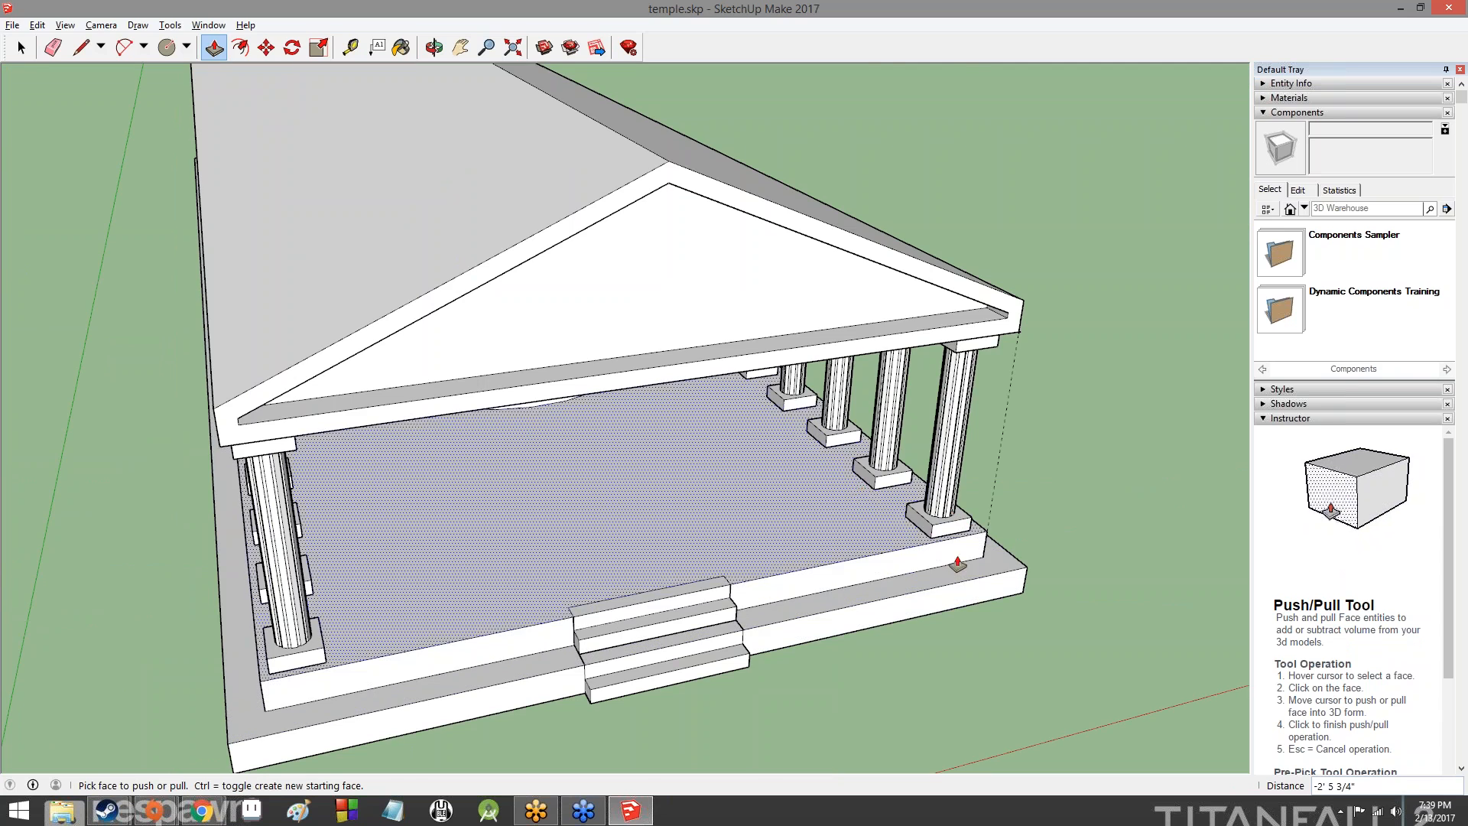
pyautogui.scroll(8, 564, 612)
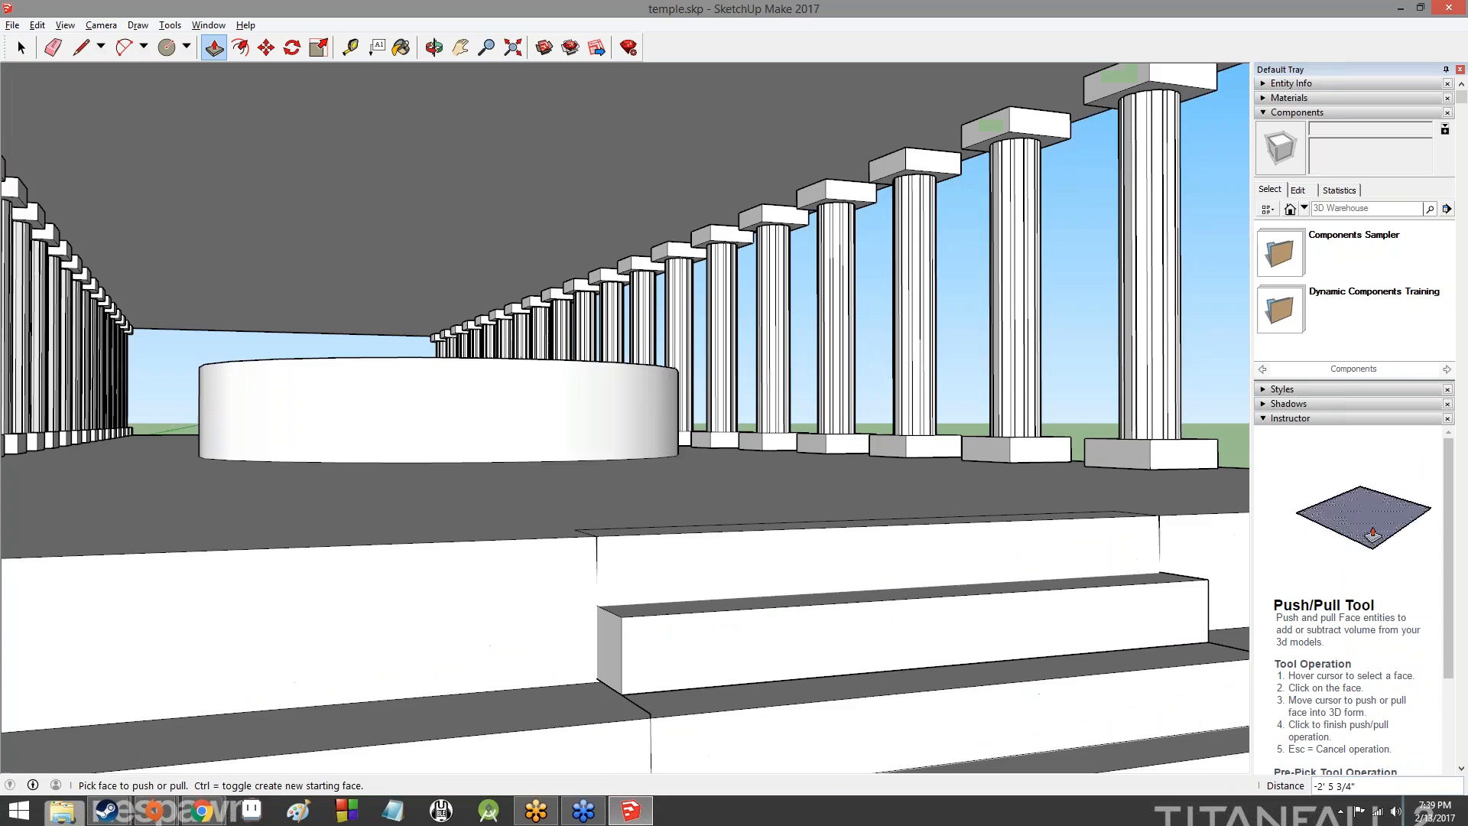
pyautogui.moveTo(764, 633); pyautogui.dragTo(727, 650, button='middle')
pyautogui.scroll(-5, 911, 694)
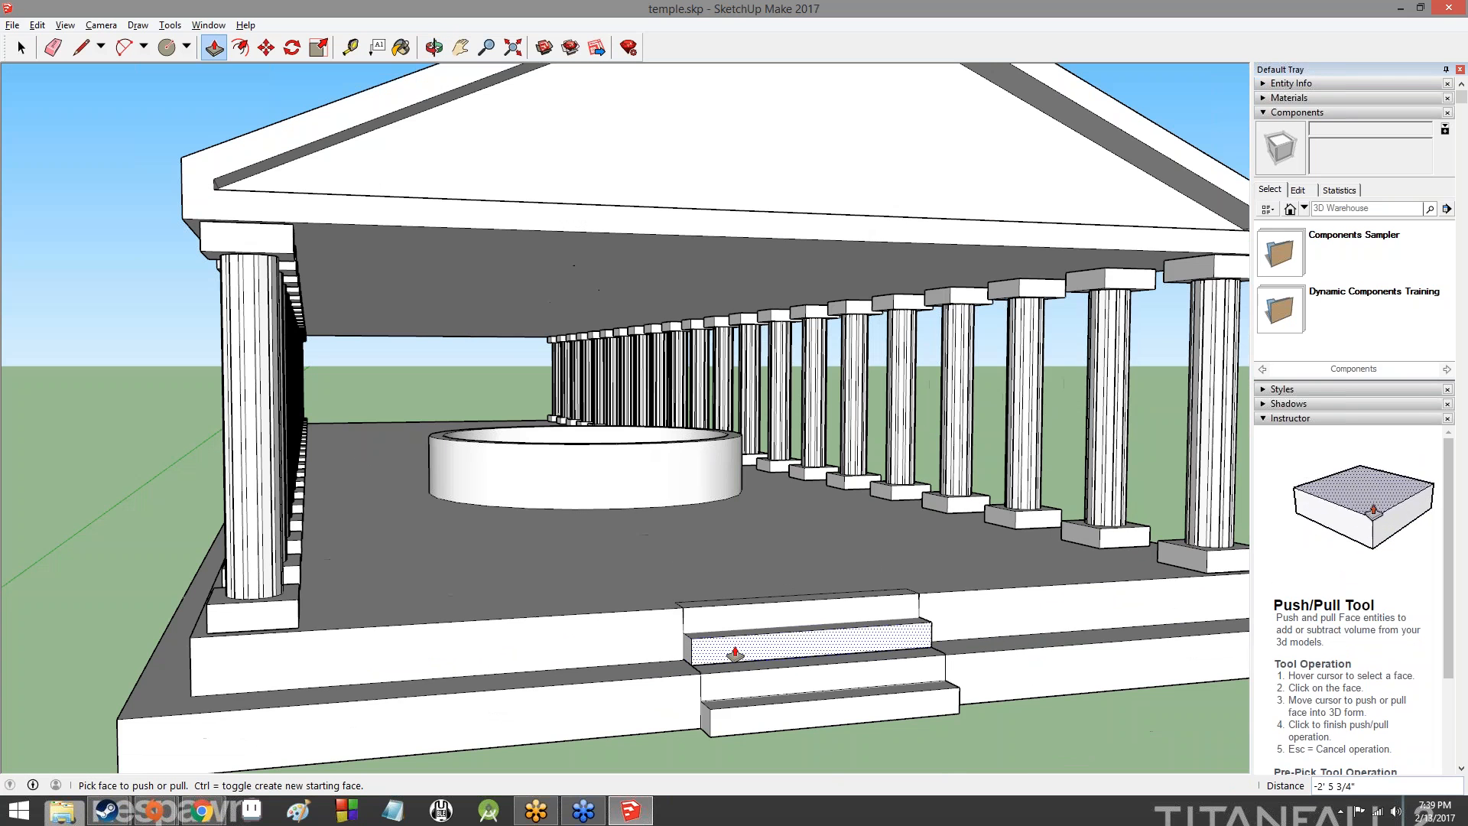
pyautogui.scroll(-6, 911, 694)
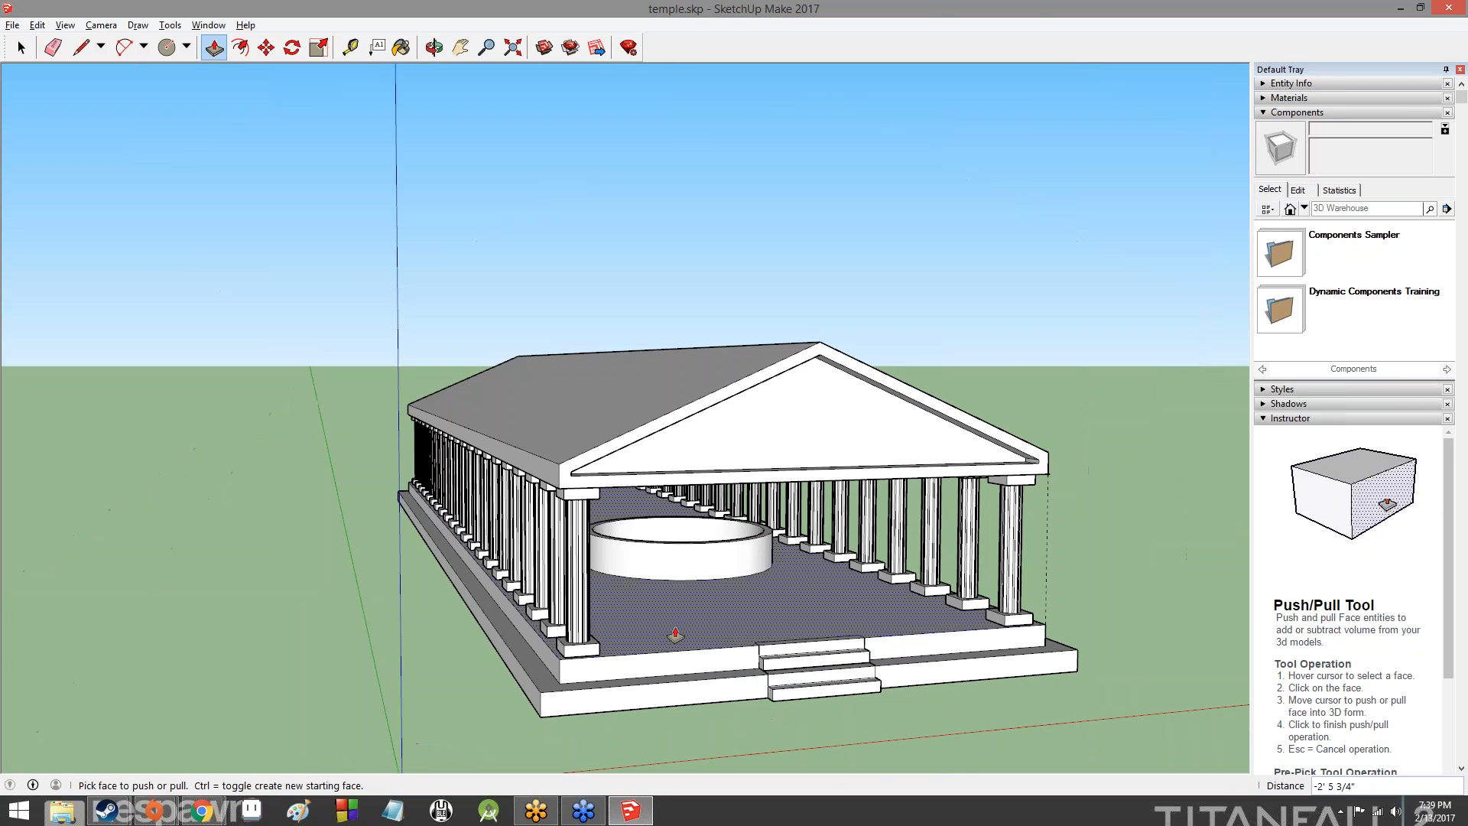
pyautogui.scroll(5, 618, 607)
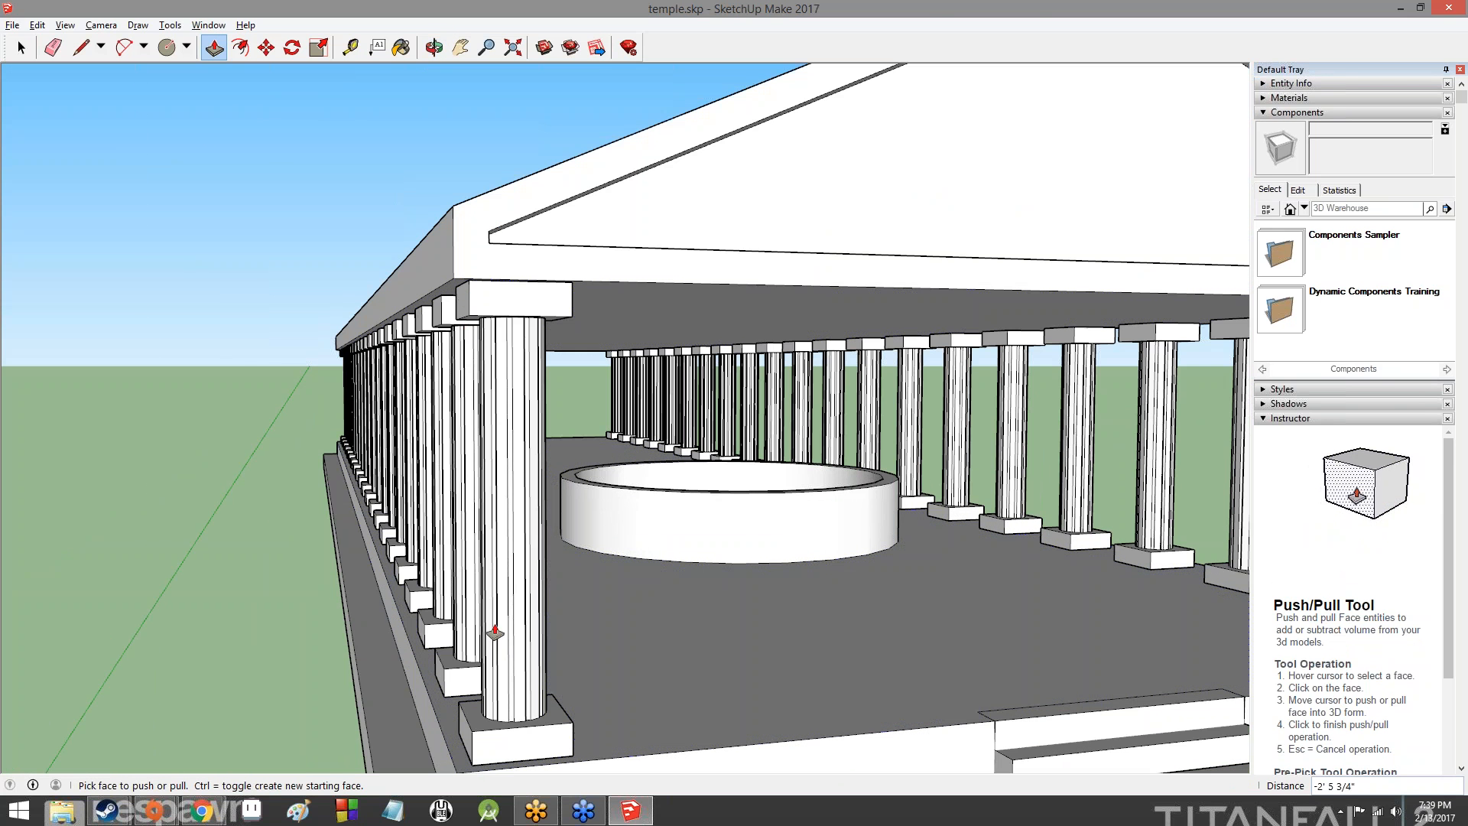
pyautogui.scroll(-7, 852, 444)
pyautogui.moveTo(851, 443); pyautogui.dragTo(375, 409, button='middle')
pyautogui.scroll(3, 374, 413)
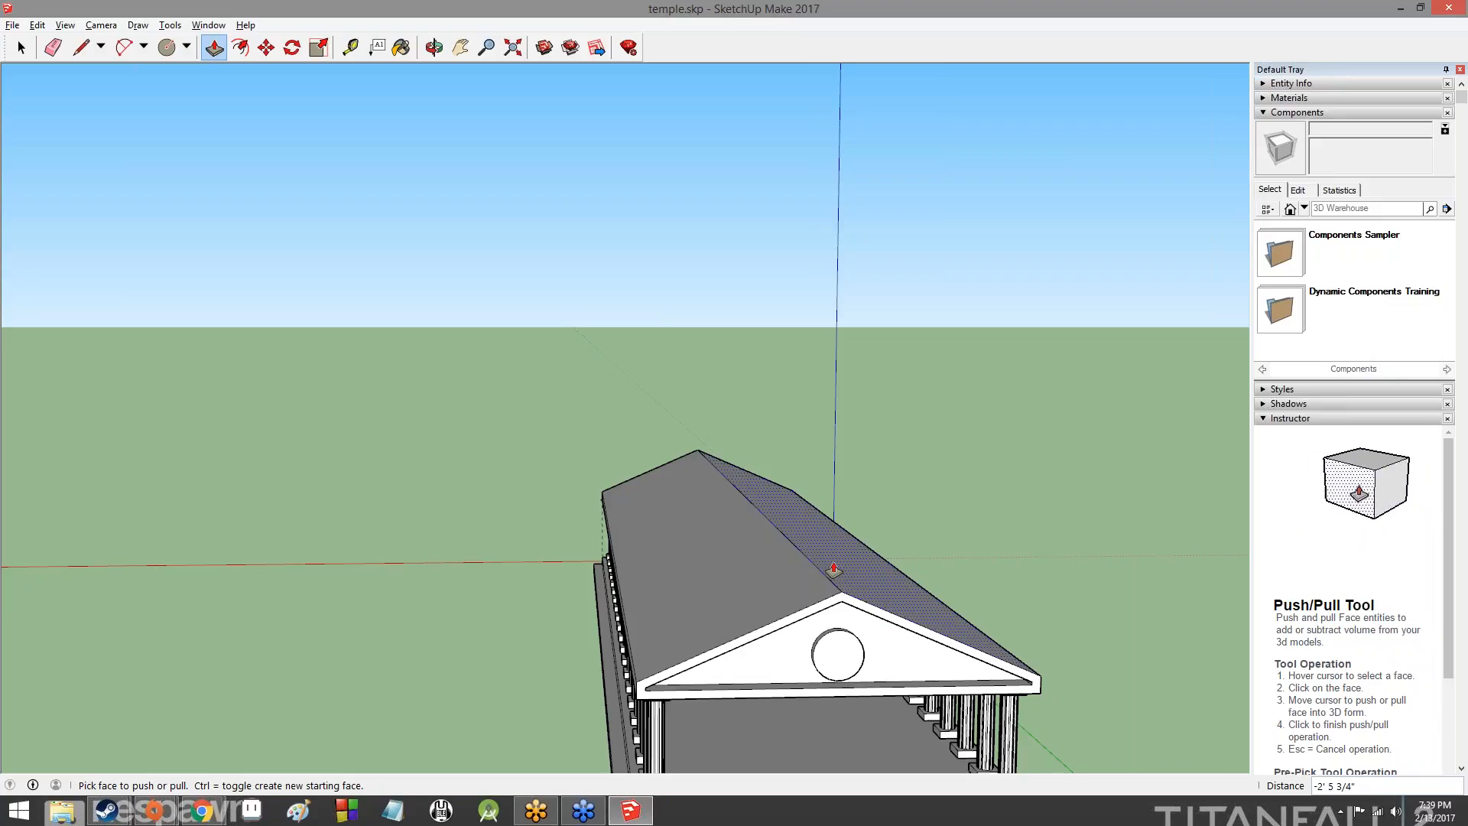
# - Try to Push/Pull both roof slopes outward into tall slanted blocks
pyautogui.moveTo(833, 570); pyautogui.dragTo(994, 218)
pyautogui.moveTo(752, 646); pyautogui.dragTo(447, 268)
pyautogui.moveTo(338, 430); pyautogui.dragTo(737, 363, button='middle')
pyautogui.moveTo(966, 393); pyautogui.dragTo(1154, 409, button='middle')
pyautogui.moveTo(1147, 344); pyautogui.dragTo(1005, 449, button='middle')
pyautogui.click(994, 426)
pyautogui.click(991, 451)
pyautogui.moveTo(1065, 580); pyautogui.dragTo(1136, 390, button='middle')
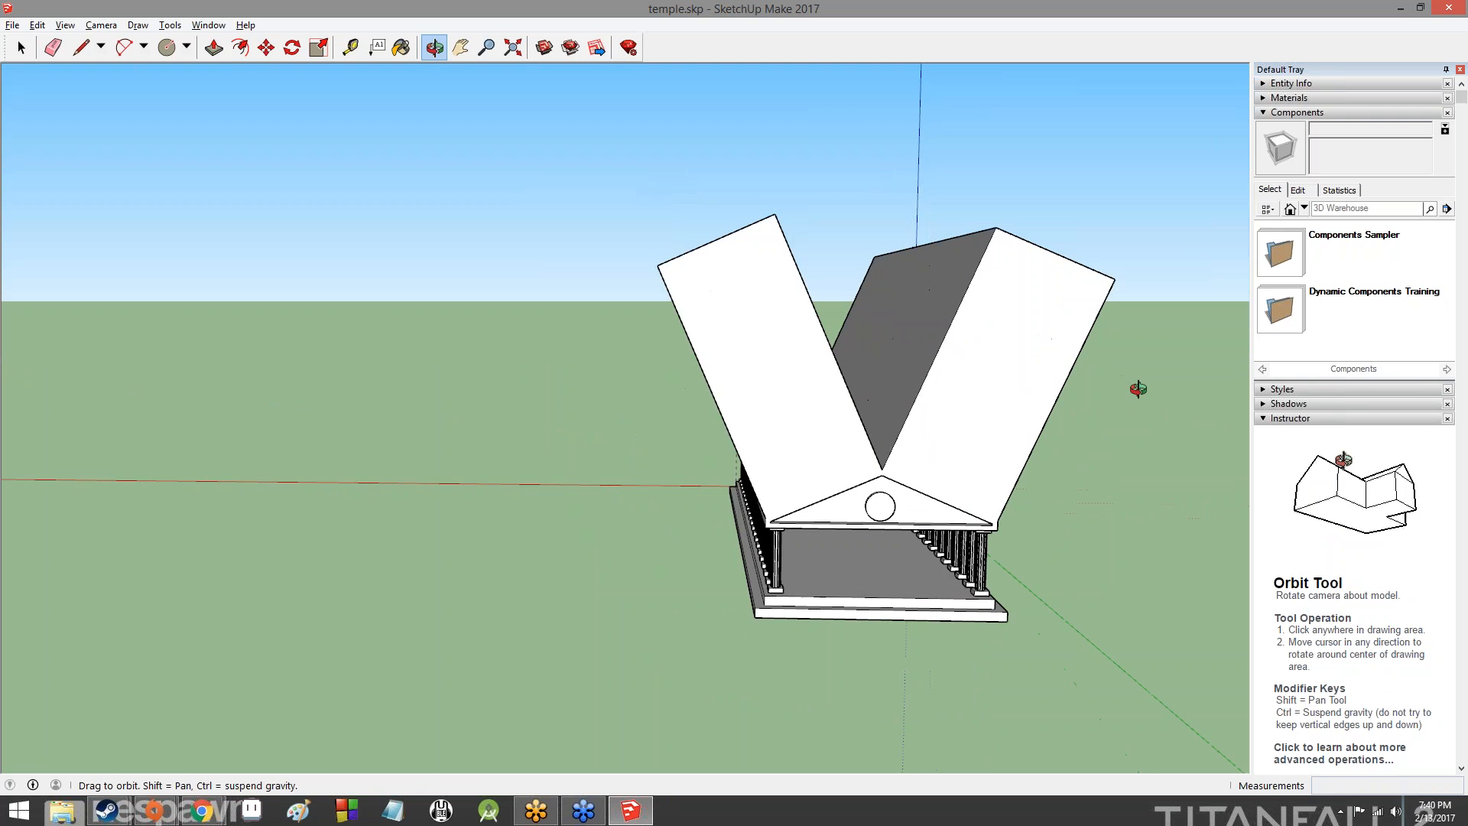
# - Try to Push/Pull the recessed rear gable face with the disc outward by about 40' 6 3/16"
pyautogui.scroll(5, 917, 489)
pyautogui.click(801, 562)
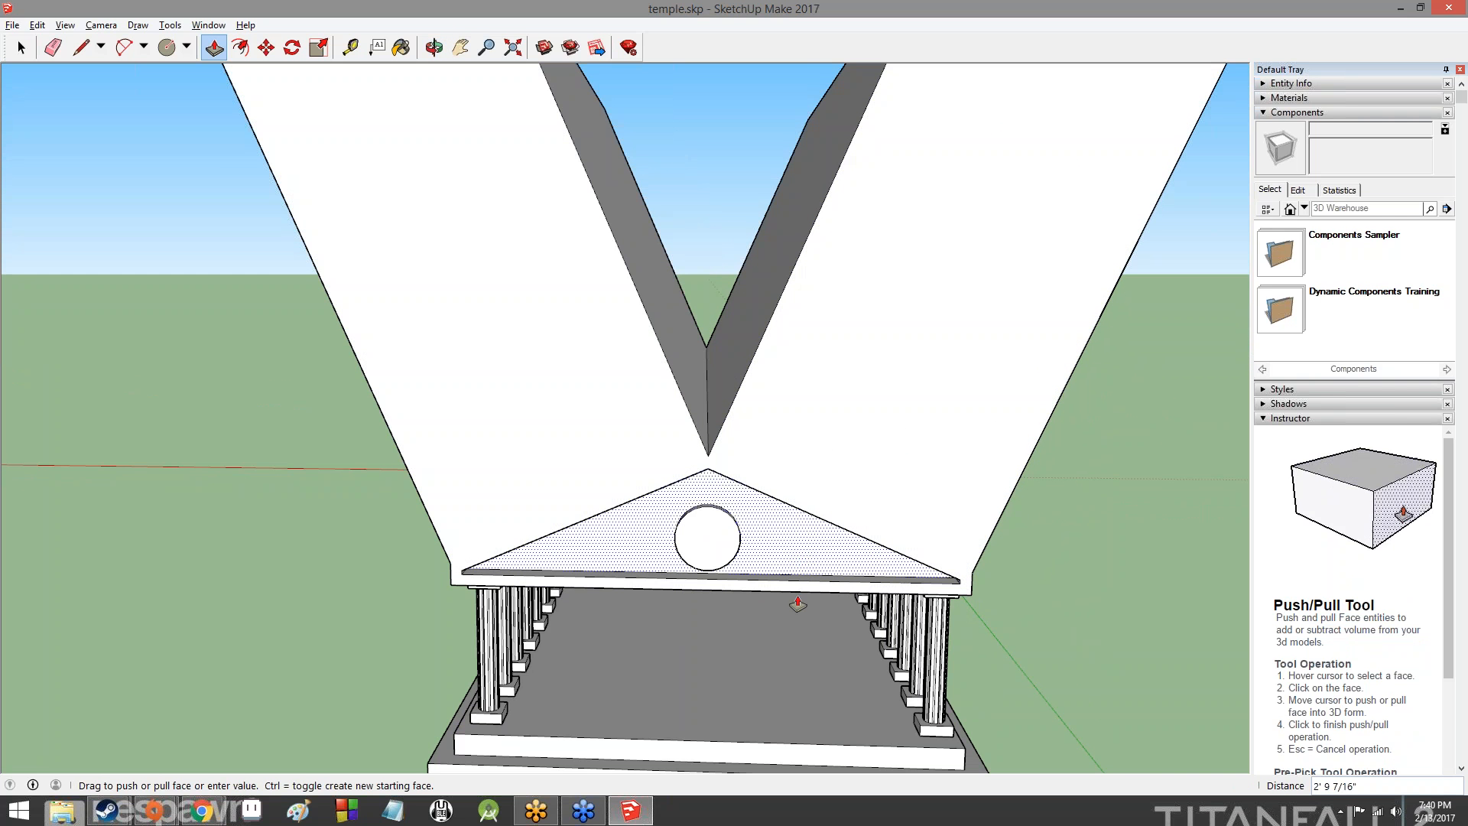
pyautogui.click(1067, 596)
pyautogui.moveTo(1067, 595); pyautogui.dragTo(682, 654, button='middle')
pyautogui.scroll(-10, 658, 619)
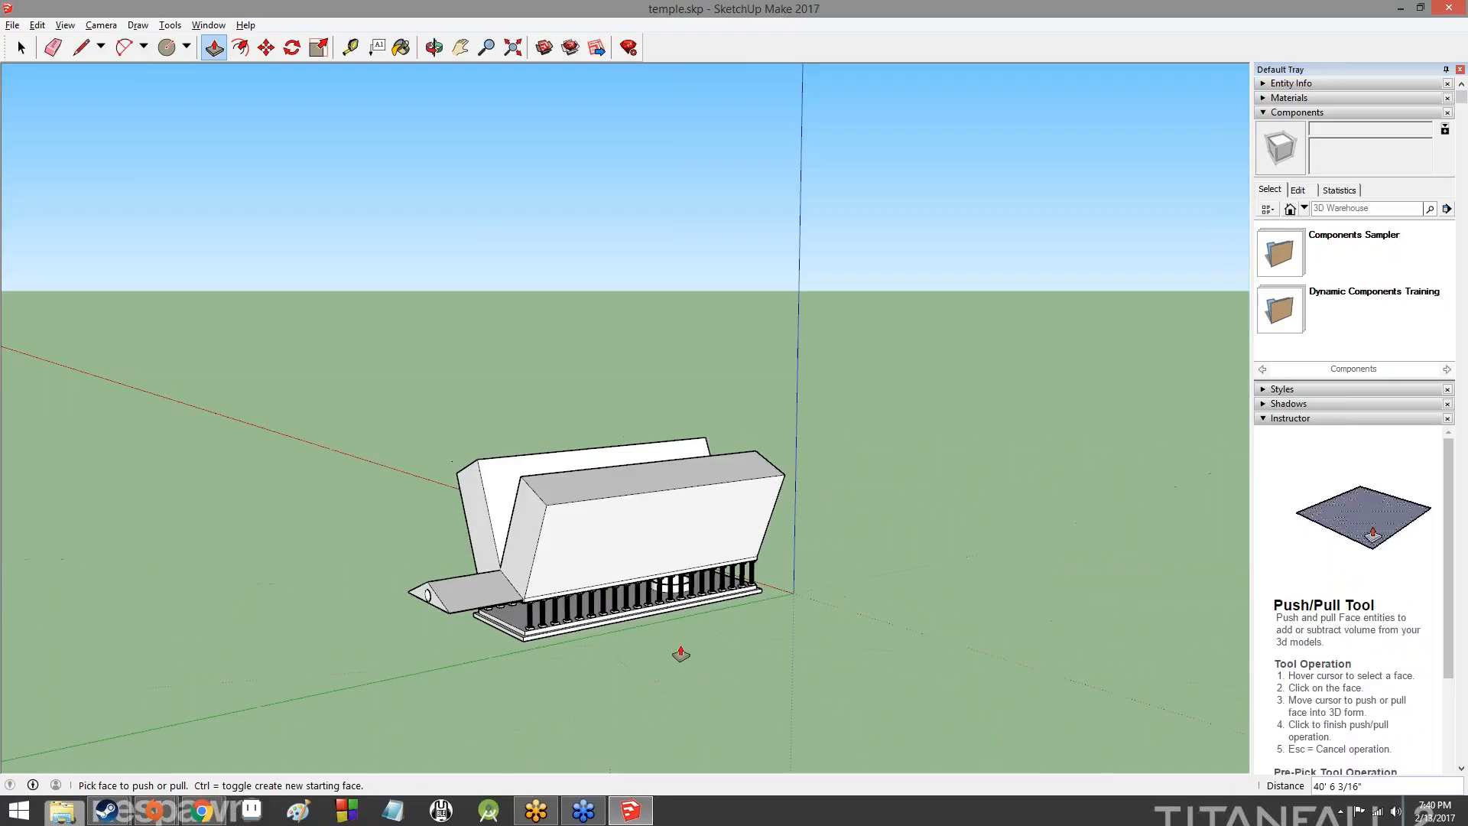
pyautogui.scroll(5, 615, 604)
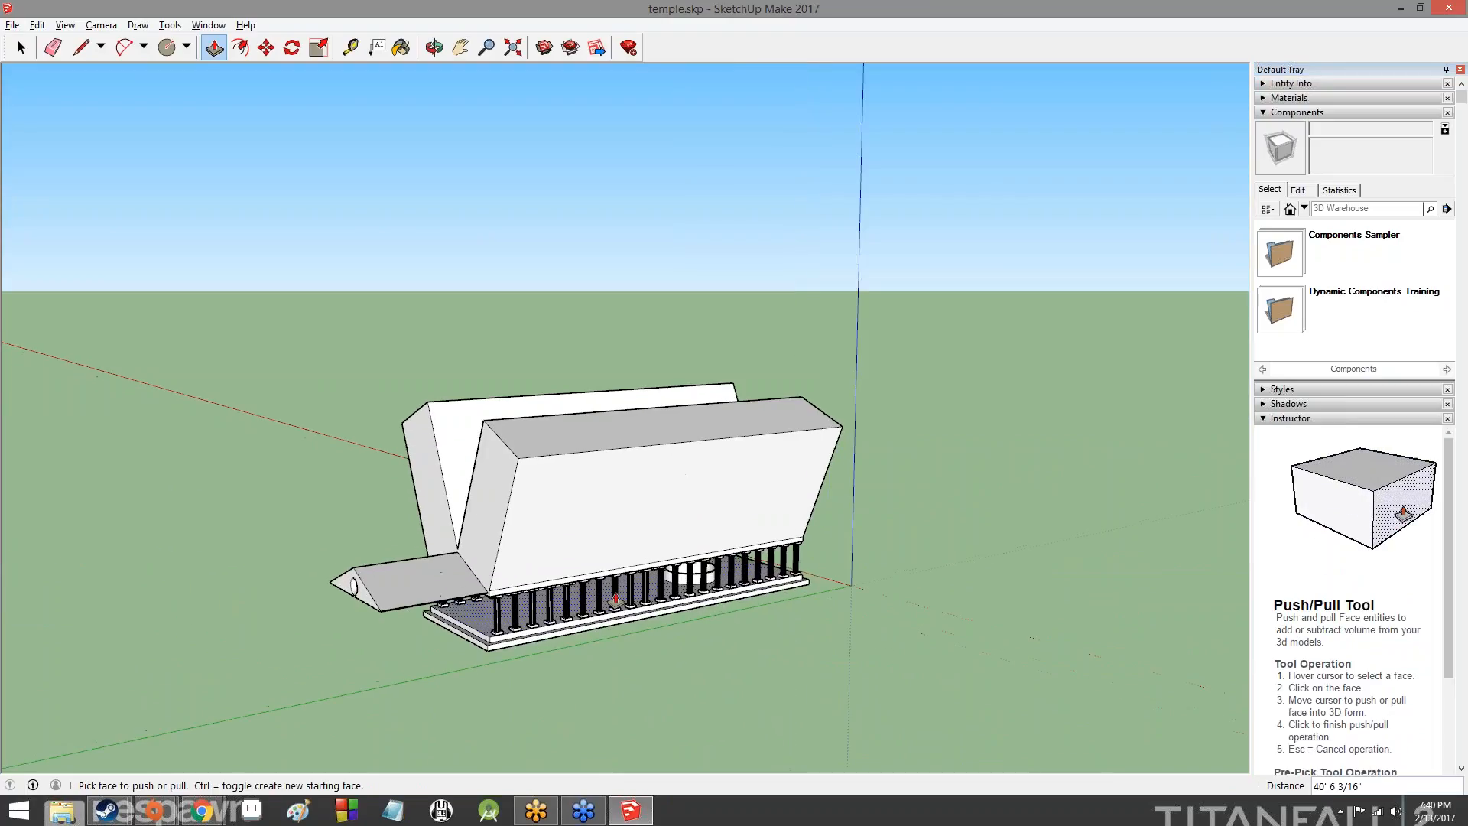
pyautogui.scroll(-3, 627, 558)
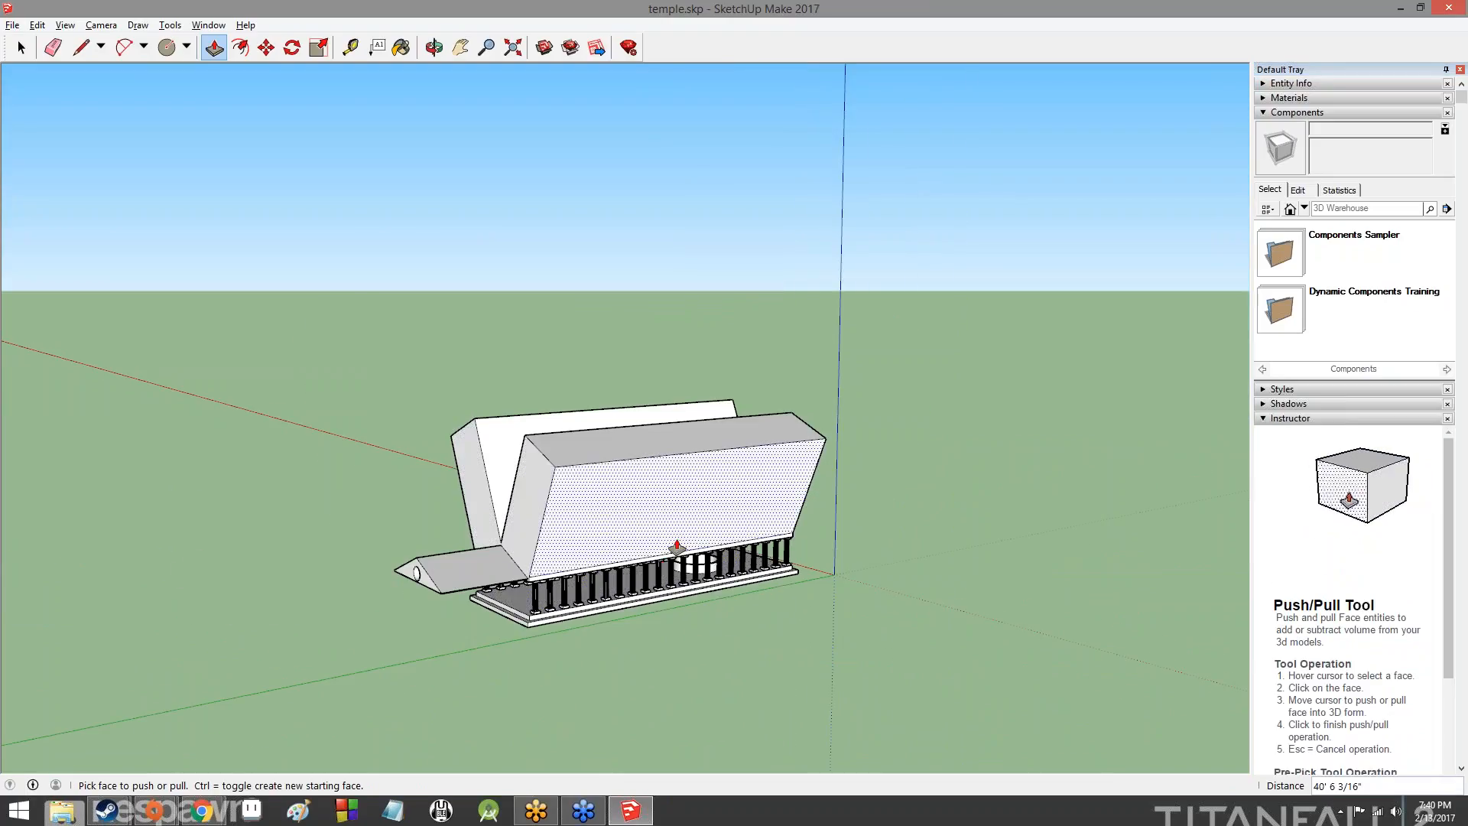
pyautogui.scroll(4, 750, 534)
pyautogui.scroll(-4, 698, 494)
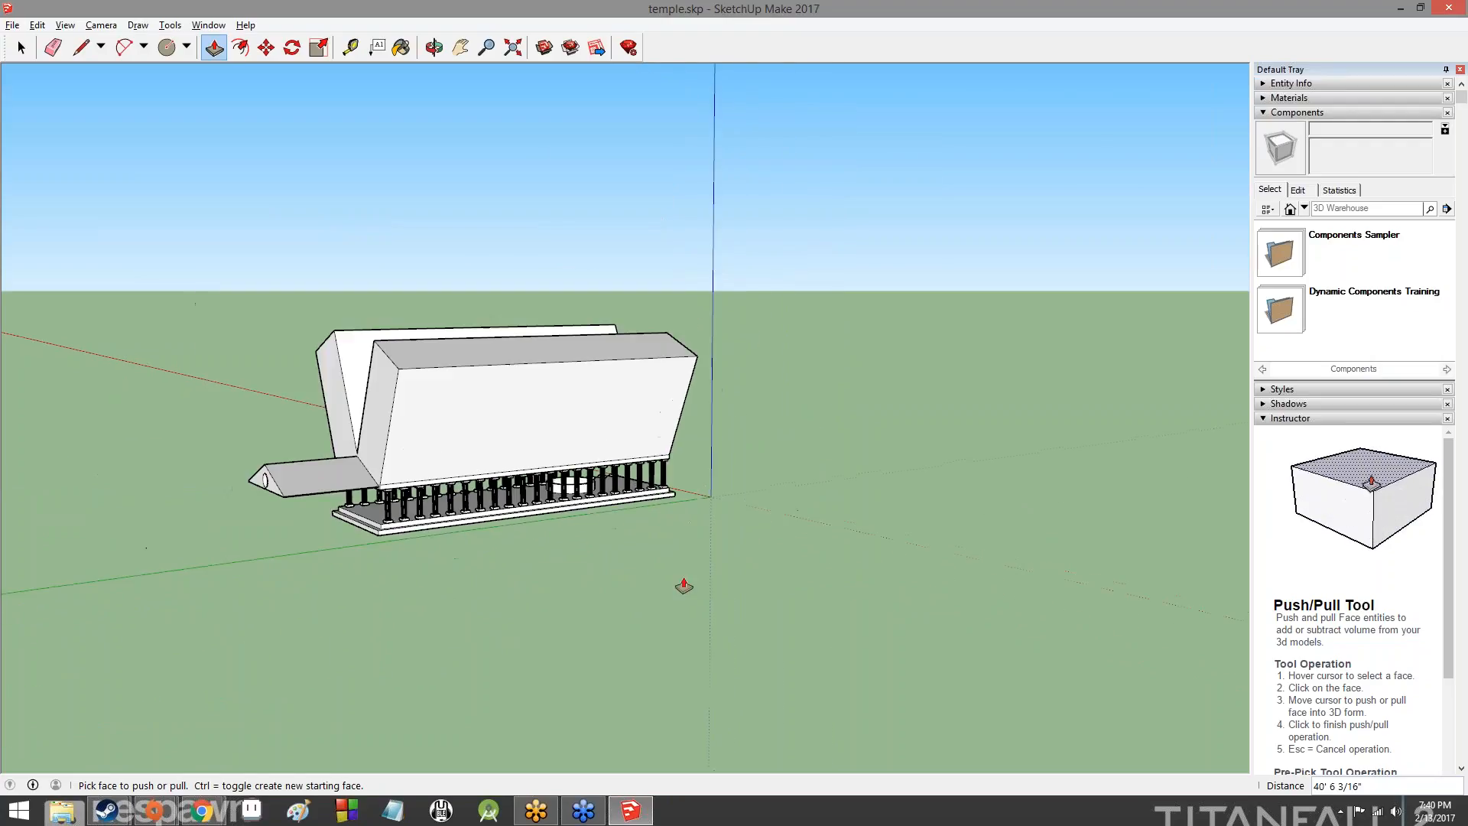
# - Undo the extrusions of the rear gable face and both roof slopes
pyautogui.hotkey('ctrl', 'z')
pyautogui.hotkey('ctrl', 'z')
pyautogui.hotkey('ctrl', 'z')
pyautogui.hotkey('ctrl', 'z')
pyautogui.hotkey('ctrl', 'z')
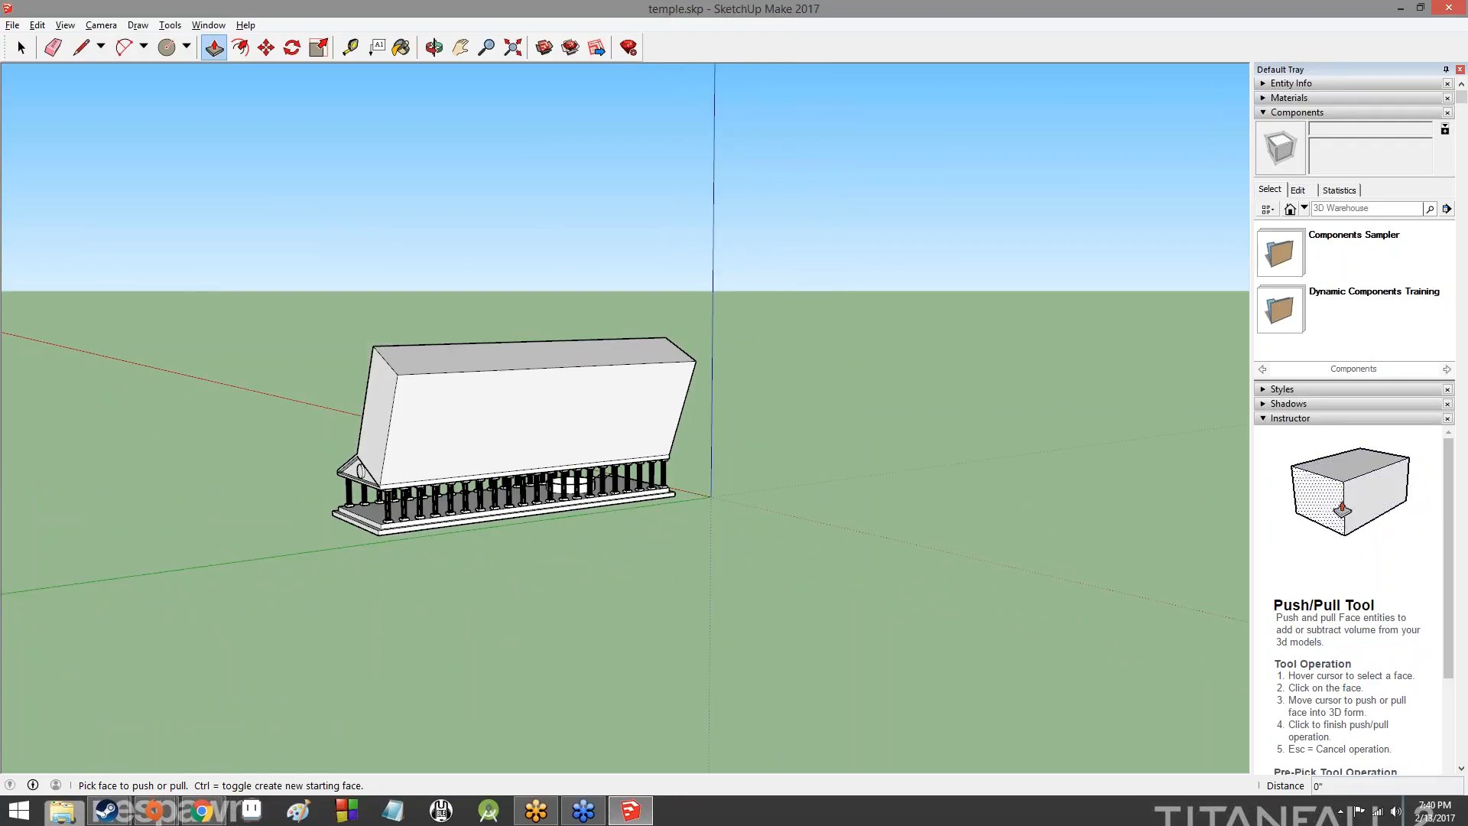
pyautogui.hotkey('ctrl', 'z')
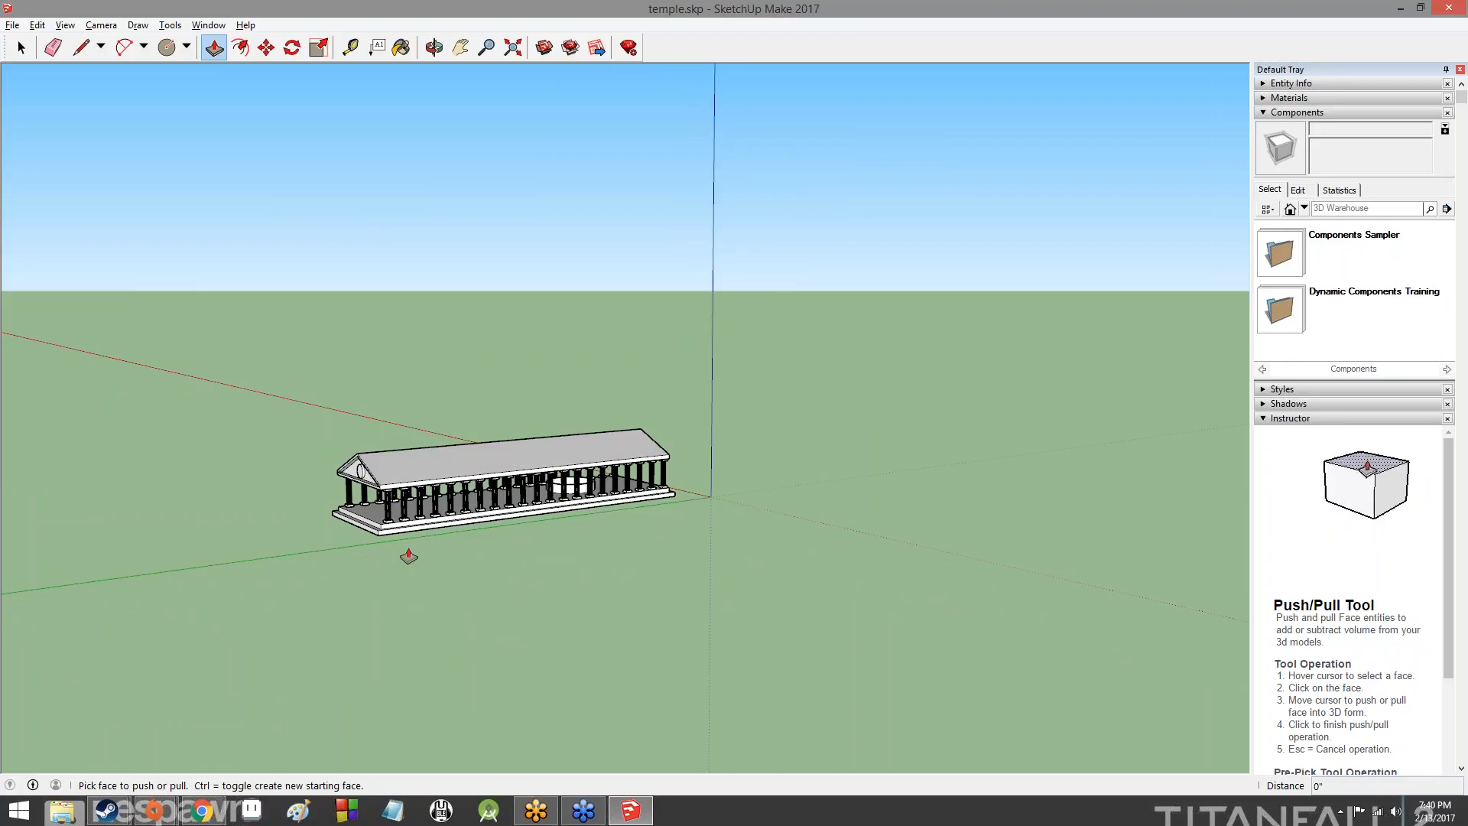
# - Try to Push/Pull the long side of the lower base step outward by about 16' 8"
pyautogui.click(424, 531)
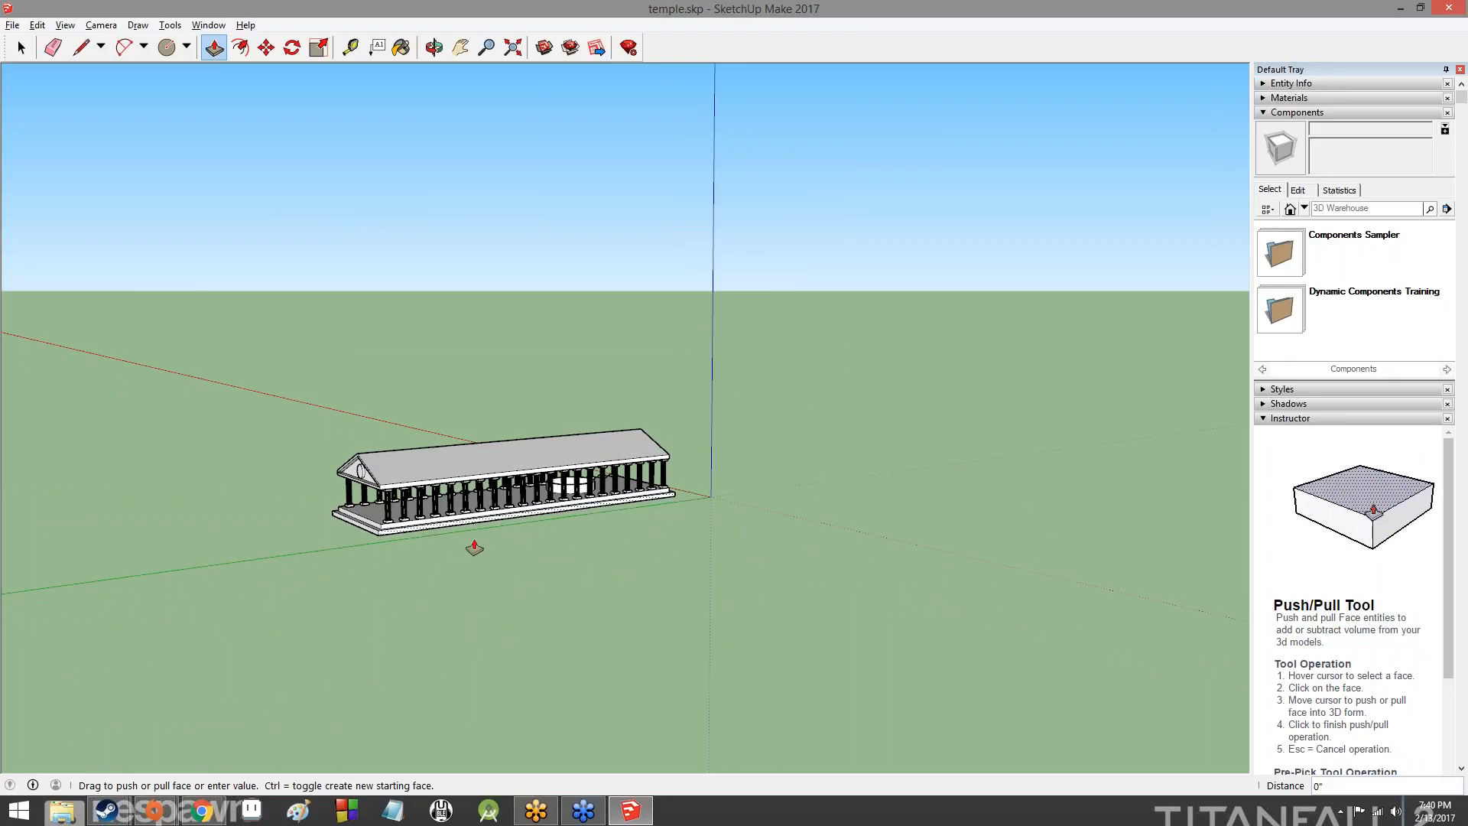
pyautogui.click(435, 559)
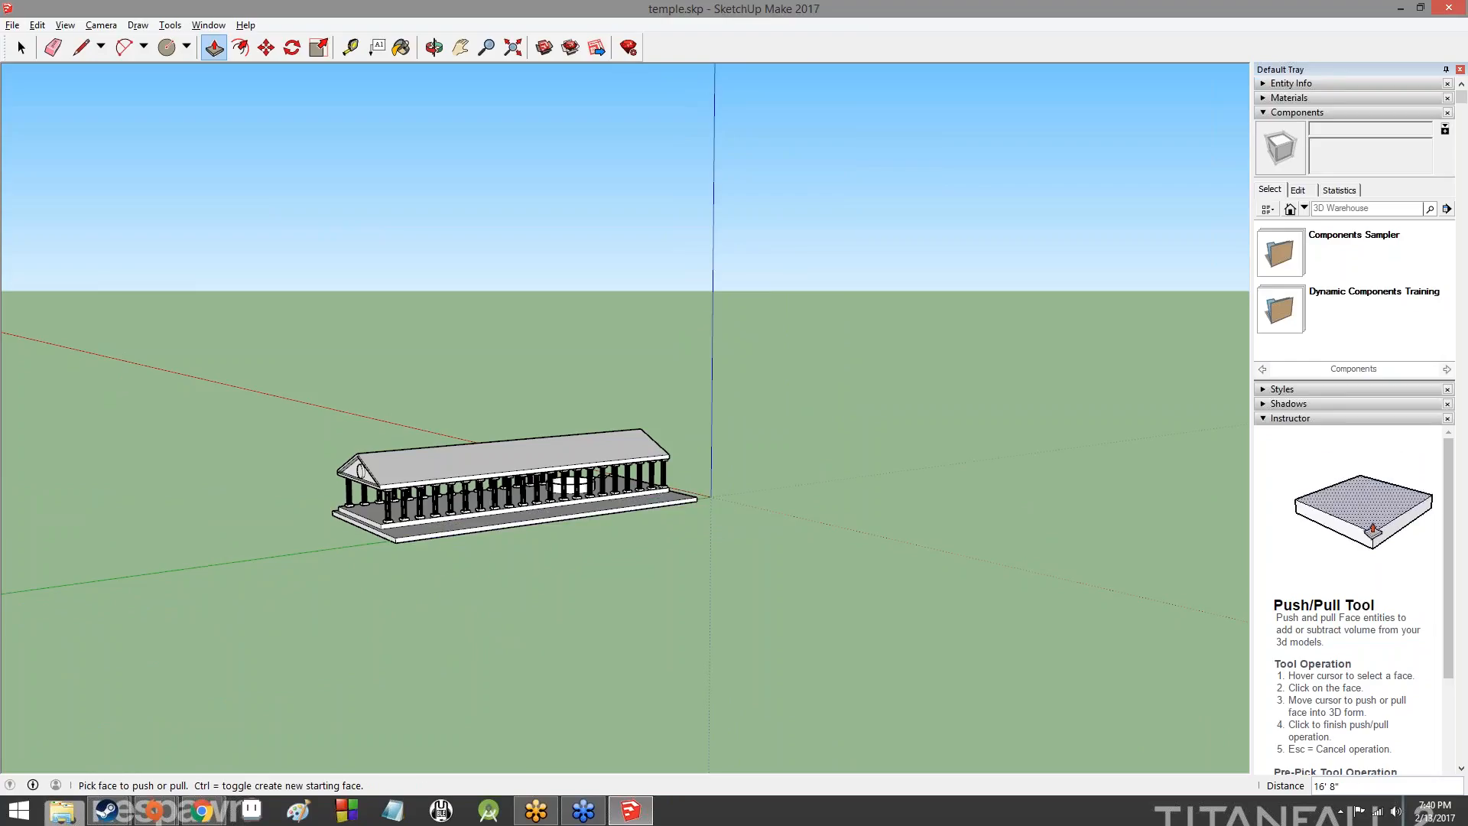
# - Try to move the outer wall of the round ring out of the temple along the red axis
pyautogui.moveTo(434, 558); pyautogui.dragTo(449, 485, button='middle')
pyautogui.scroll(6, 858, 550)
pyautogui.click(80, 47)
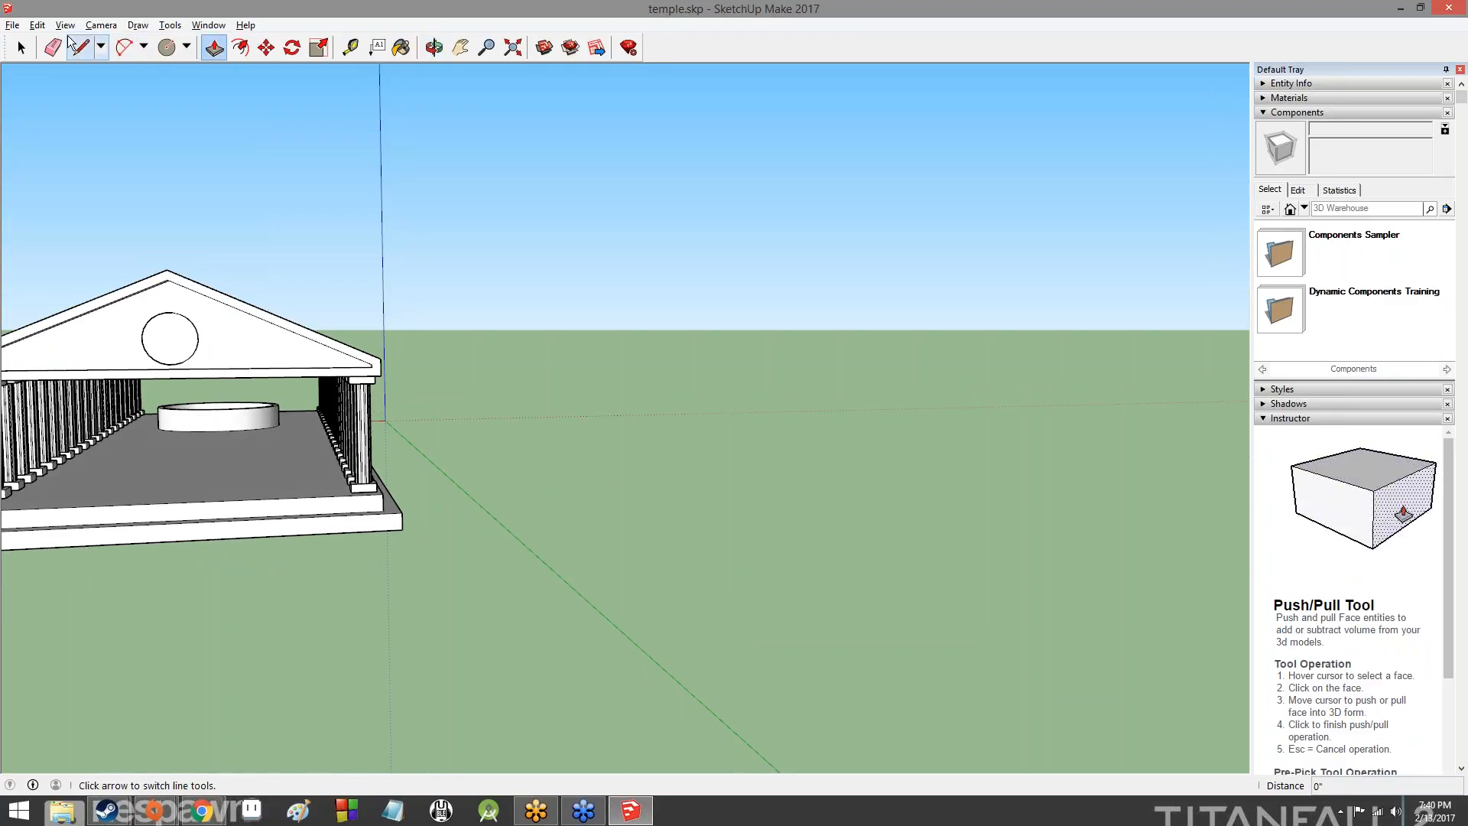
pyautogui.click(21, 48)
pyautogui.tripleClick(217, 420)
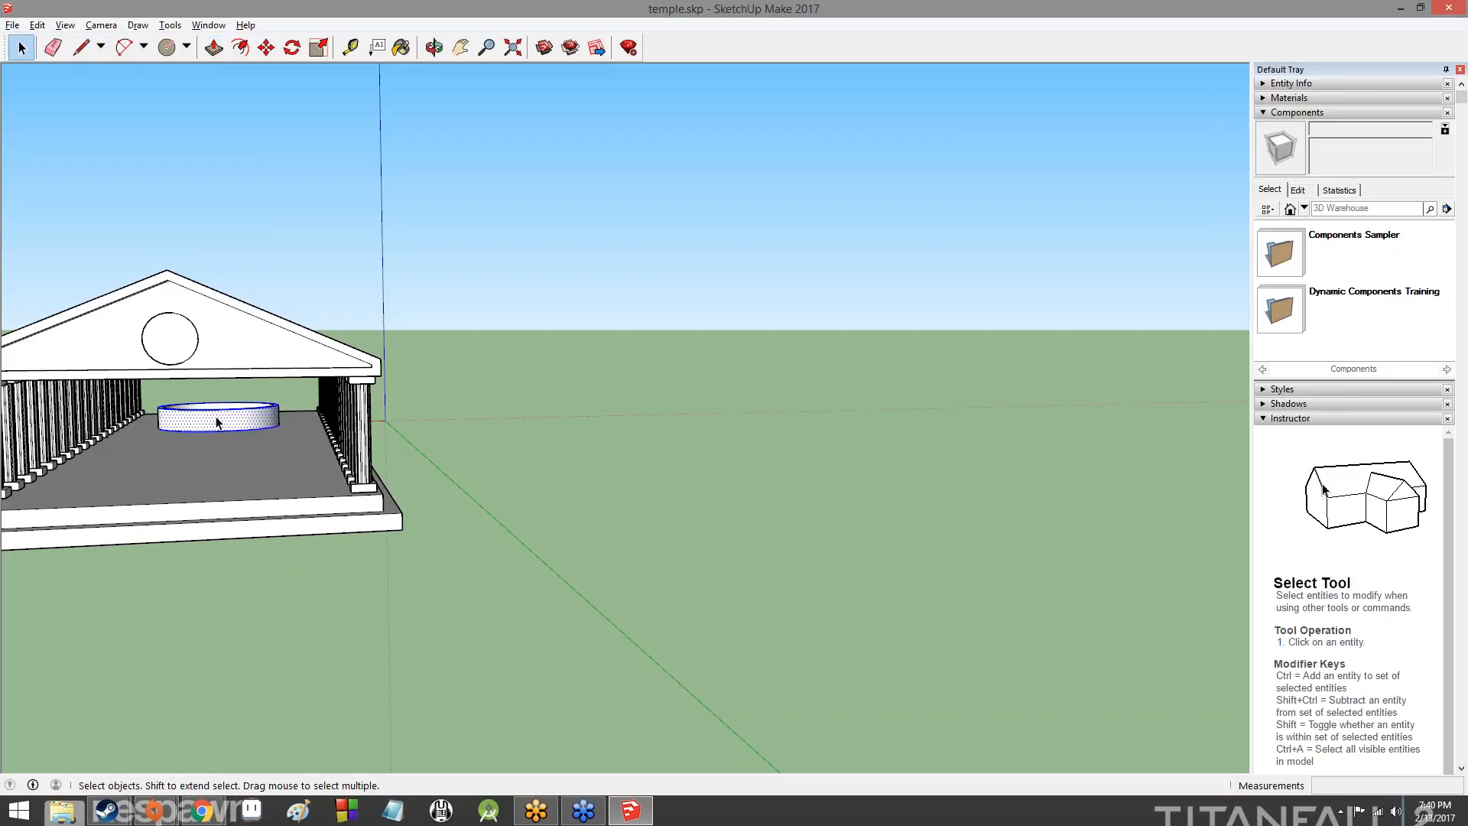
pyautogui.click(267, 48)
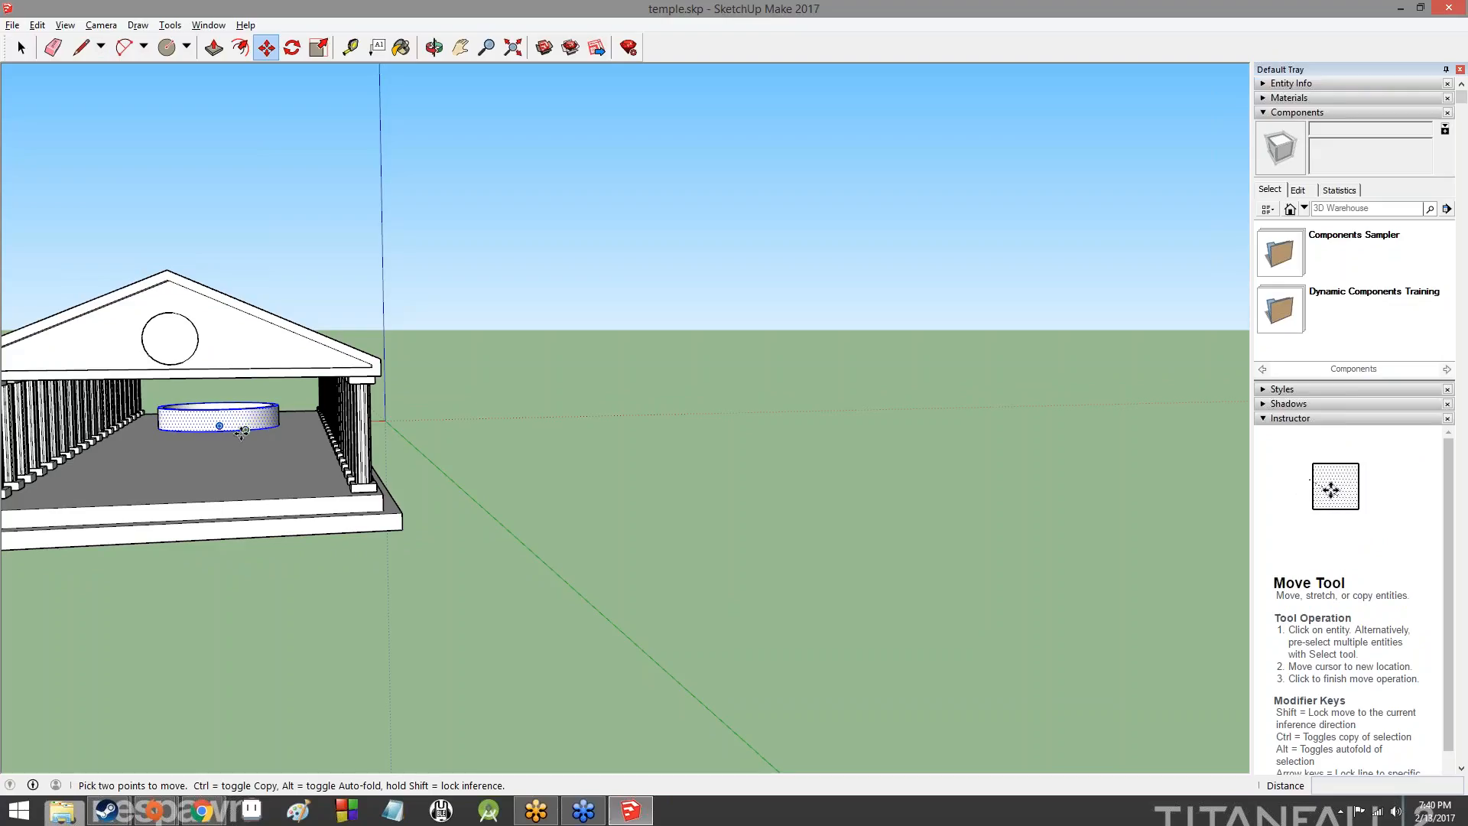
pyautogui.click(220, 417)
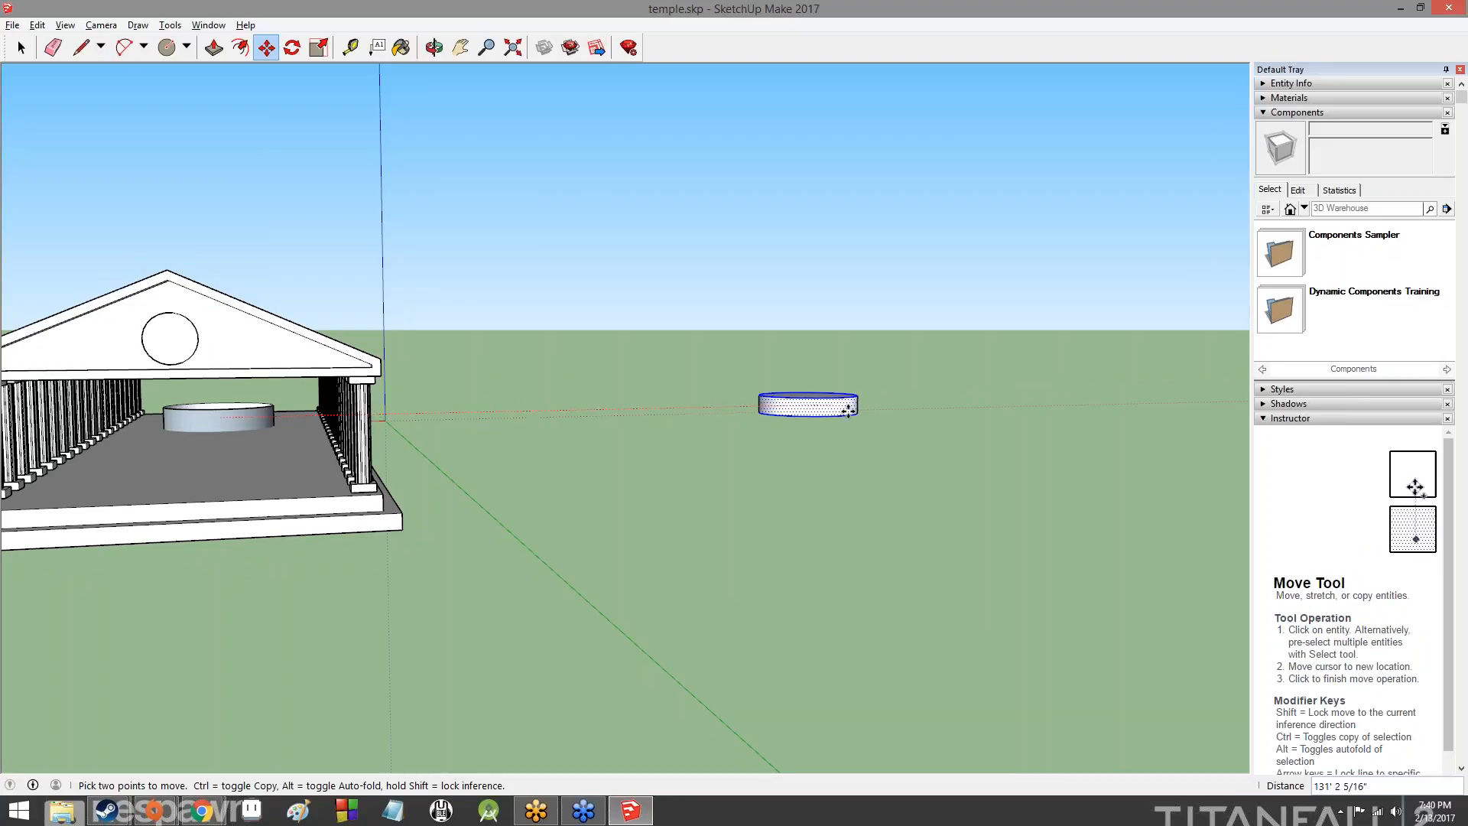
pyautogui.click(912, 411)
pyautogui.hotkey('ctrl', 'z')
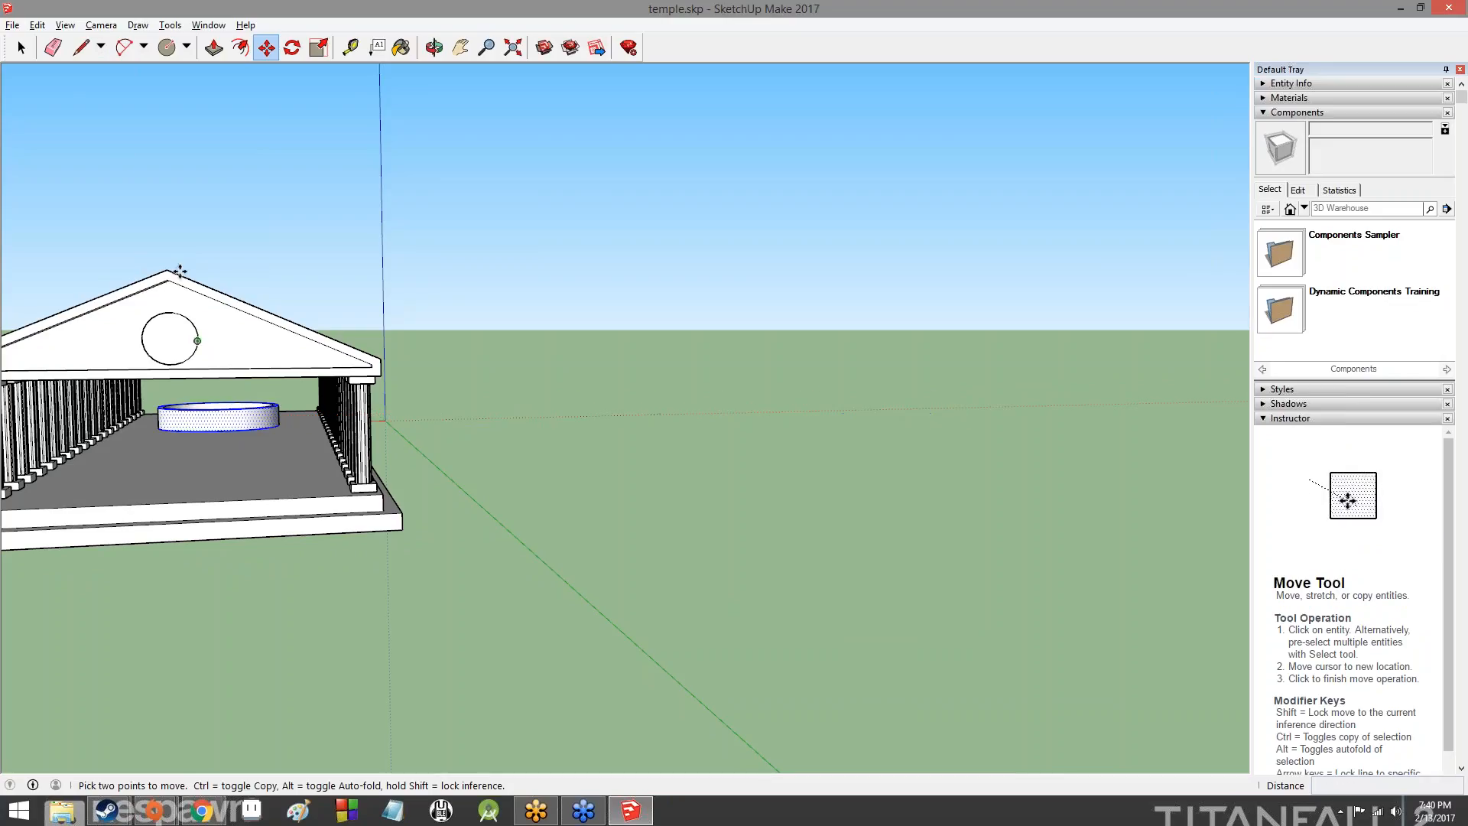
# - Select both the outer and inner walls of the round ring on the temple floor, including their edges
pyautogui.click(21, 47)
pyautogui.tripleClick(219, 421)
pyautogui.click(240, 417)
pyautogui.doubleClick(244, 415)
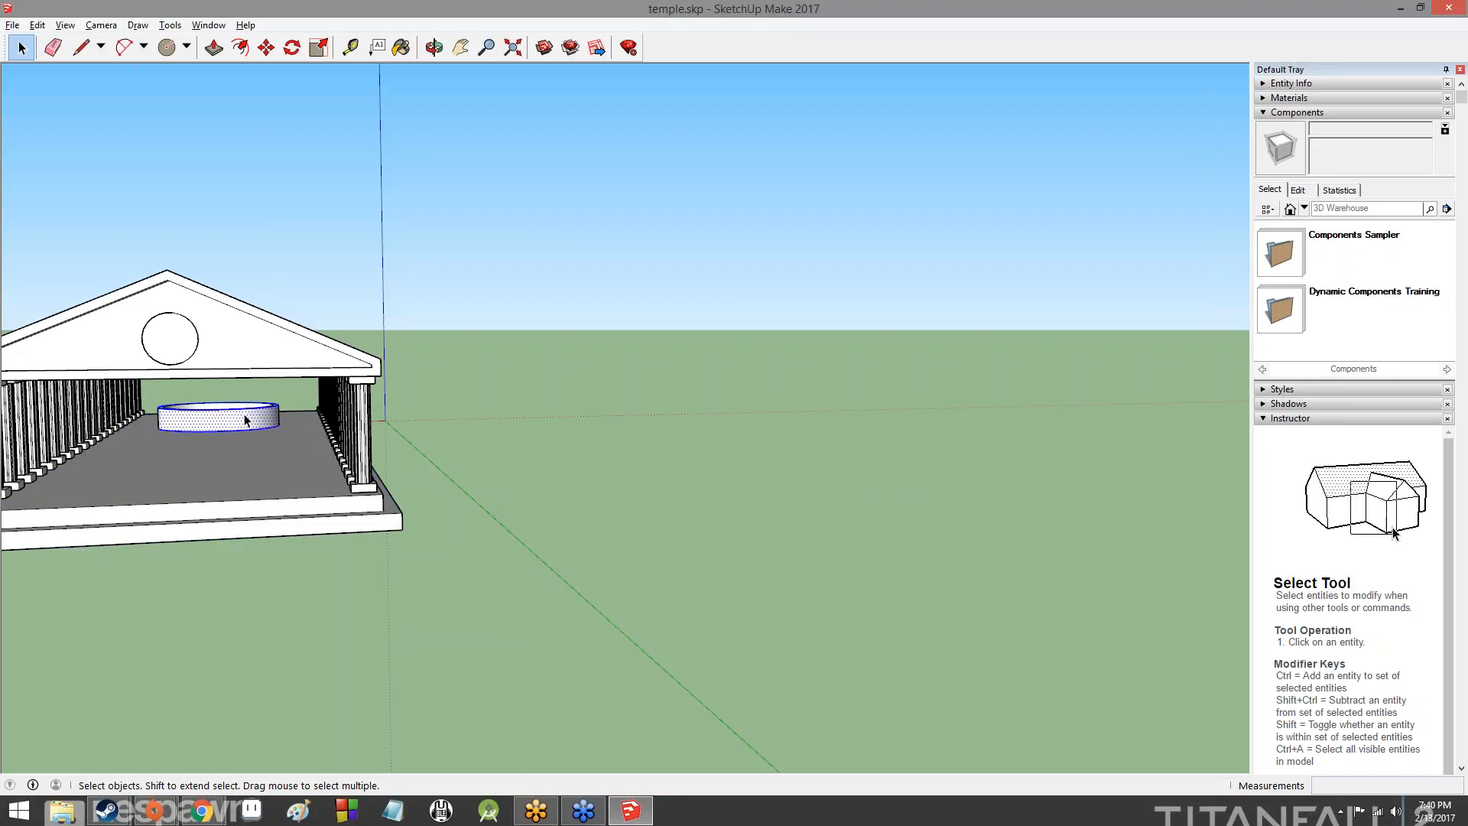
pyautogui.moveTo(244, 415); pyautogui.dragTo(329, 458, button='middle')
pyautogui.scroll(10, 157, 429)
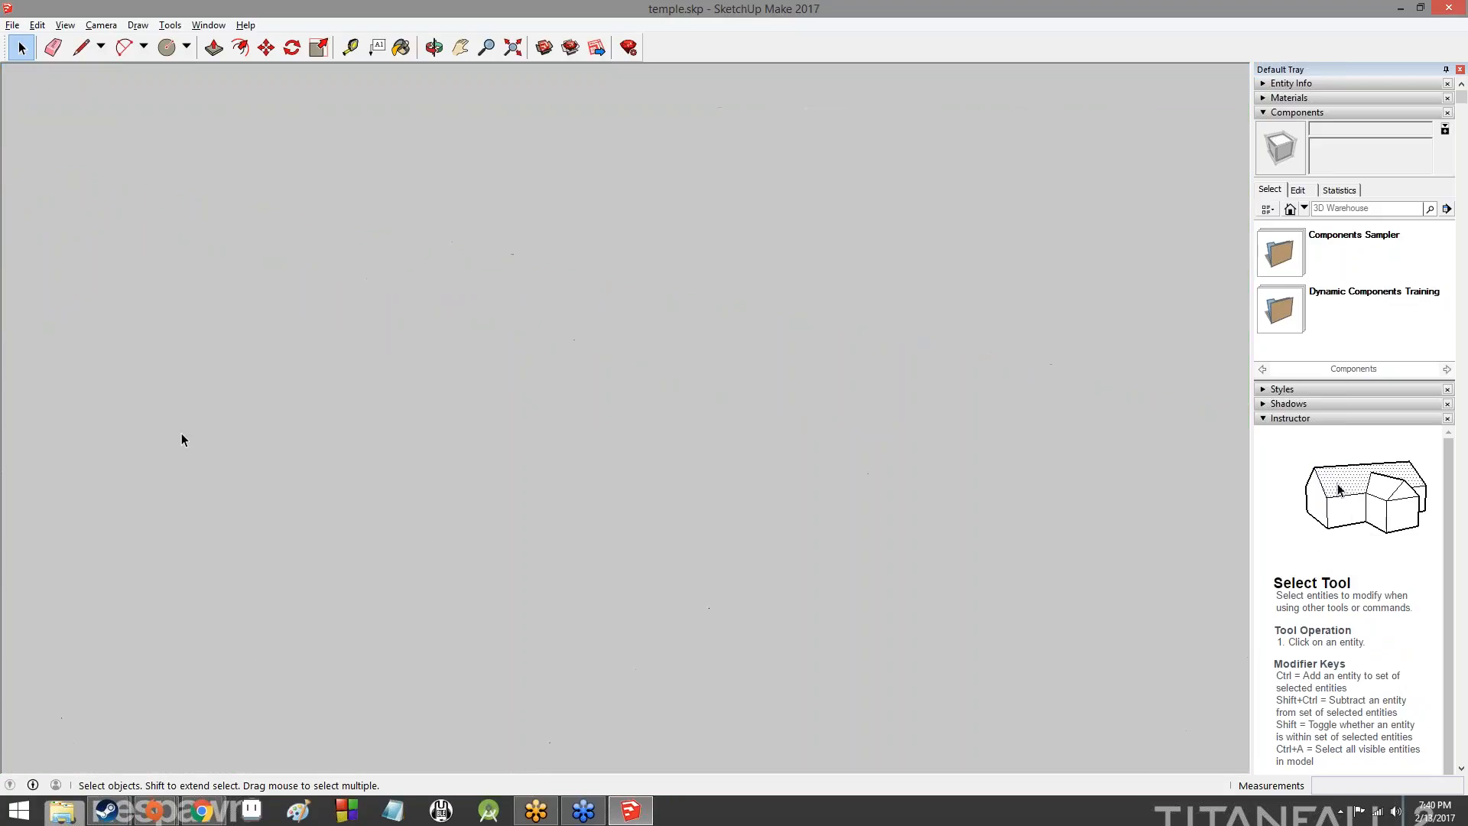
pyautogui.moveTo(218, 447); pyautogui.dragTo(374, 604, button='middle')
pyautogui.moveTo(260, 566)
pyautogui.keyDown('shift'); pyautogui.mouseDown(button='middle')
pyautogui.moveTo(372, 625)
pyautogui.moveTo(705, 635)
pyautogui.moveTo(780, 623)
pyautogui.mouseUp(button='middle'); pyautogui.keyUp('shift')
pyautogui.moveTo(688, 612)
pyautogui.mouseDown(button='middle')
pyautogui.moveTo(431, 659)
pyautogui.moveTo(435, 635)
pyautogui.moveTo(535, 639)
pyautogui.moveTo(550, 657)
pyautogui.moveTo(1038, 609)
pyautogui.moveTo(1114, 555)
pyautogui.mouseUp(button='middle')
pyautogui.scroll(-1, 518, 618)
pyautogui.moveTo(1026, 614); pyautogui.dragTo(459, 535, button='middle')
pyautogui.scroll(-3, 449, 526)
pyautogui.scroll(-2, 448, 525)
pyautogui.moveTo(420, 586); pyautogui.dragTo(795, 630, button='middle')
pyautogui.scroll(-2, 753, 497)
pyautogui.scroll(2, 281, 612)
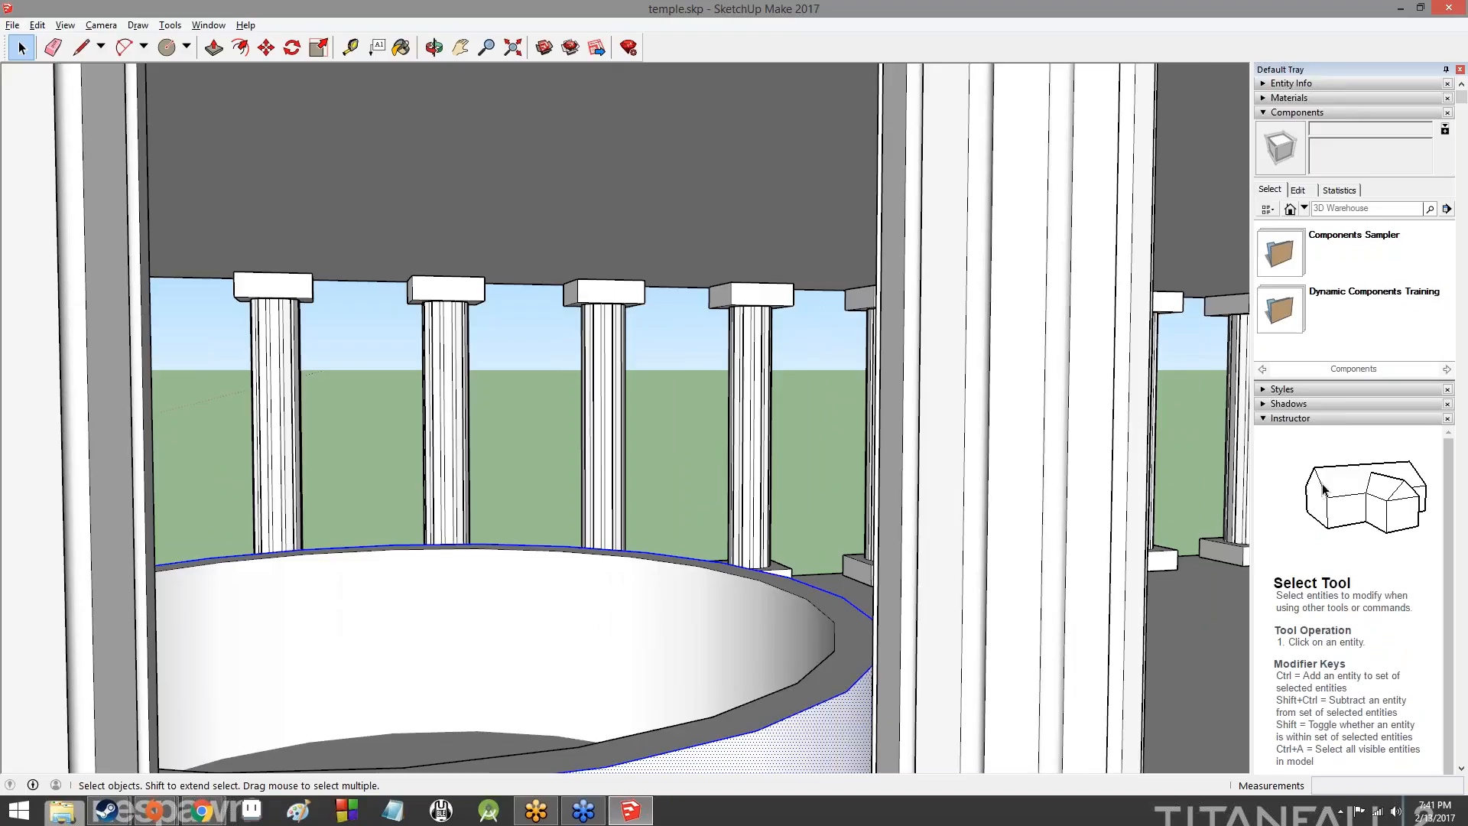
pyautogui.keyDown('shift'); pyautogui.click(503, 621); pyautogui.keyUp('shift')
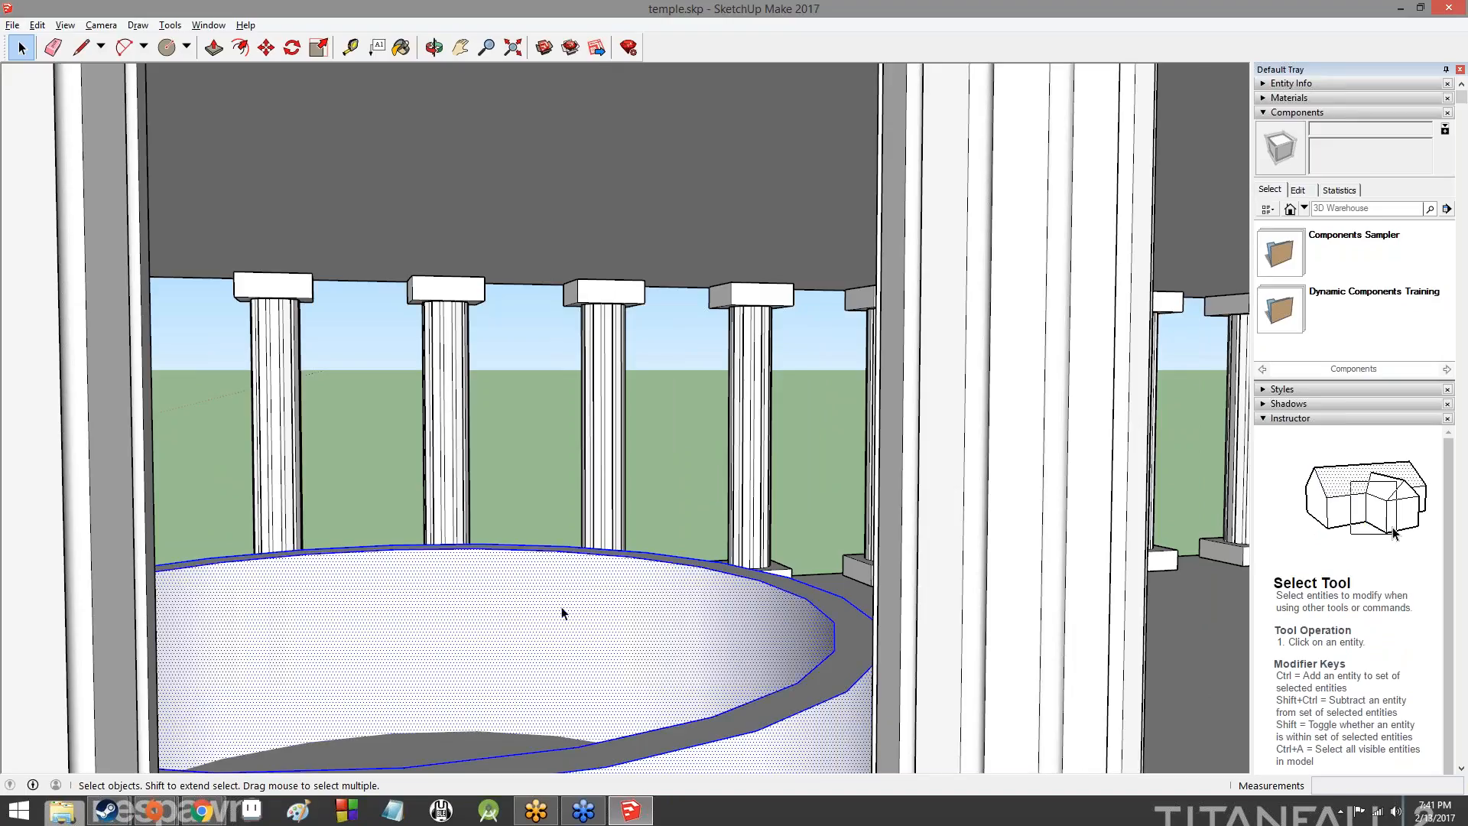
# - Move the selected ring about 2' 6 7/16" sideways across the temple floor, between the two rows of columns
pyautogui.scroll(-5, 755, 718)
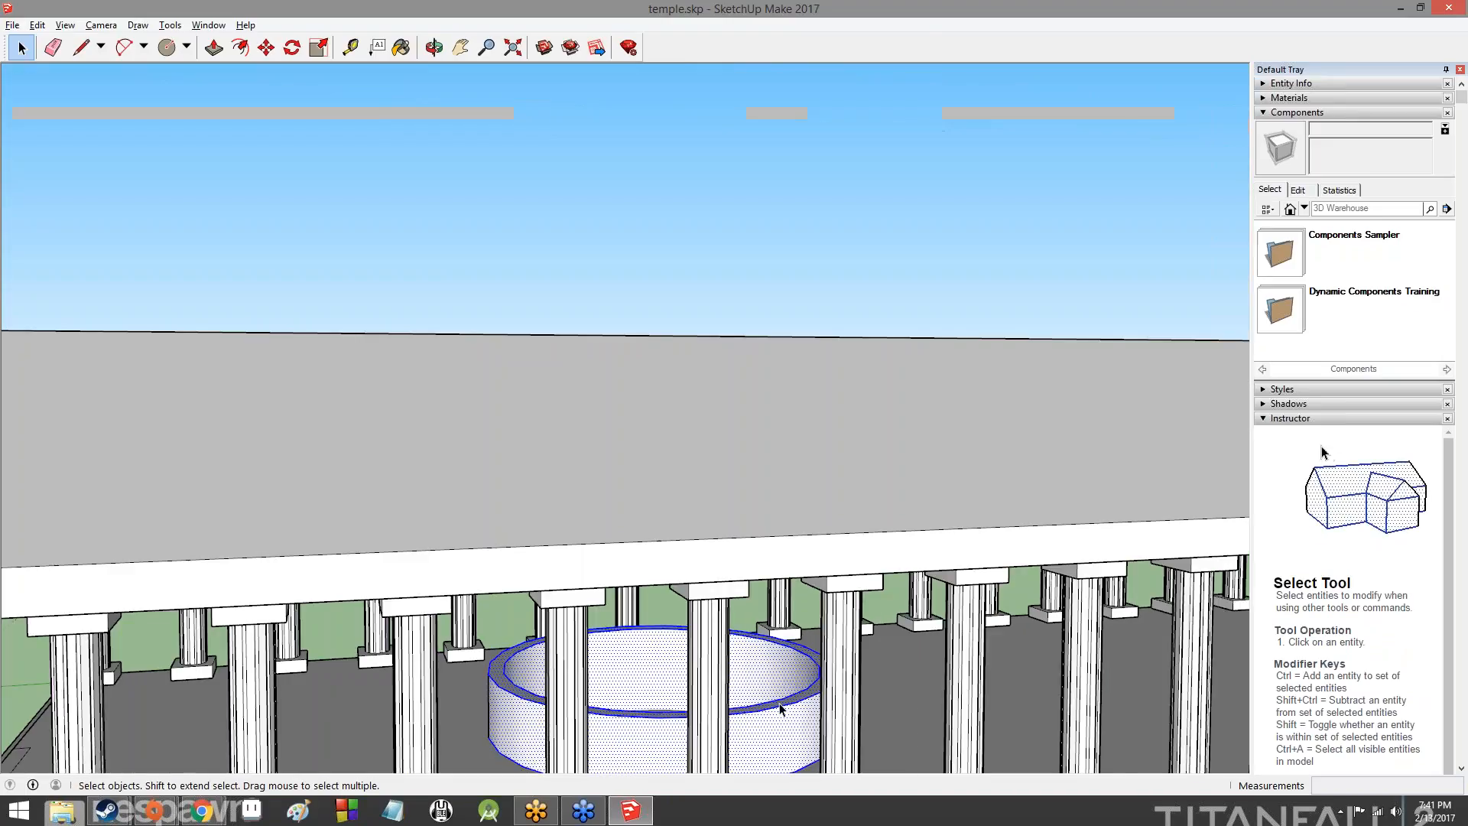
pyautogui.moveTo(750, 721); pyautogui.dragTo(99, 659, button='middle')
pyautogui.keyDown('shift'); pyautogui.moveTo(100, 659); pyautogui.dragTo(539, 650, button='middle'); pyautogui.keyUp('shift')
pyautogui.scroll(5, 696, 649)
pyautogui.scroll(-3, 539, 650)
pyautogui.keyDown('shift'); pyautogui.moveTo(917, 650); pyautogui.dragTo(641, 596, button='middle'); pyautogui.keyUp('shift')
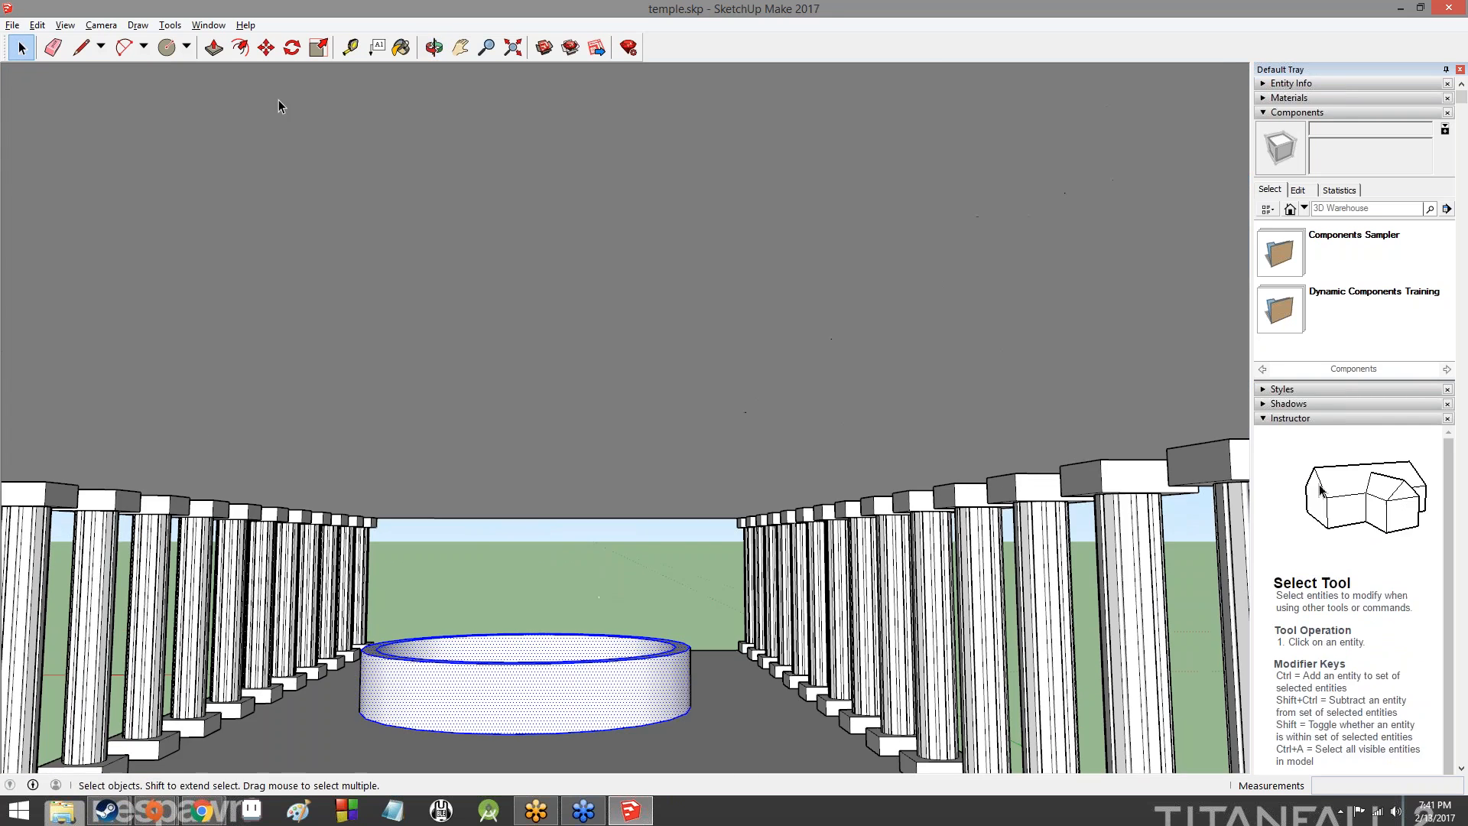
pyautogui.click(266, 47)
pyautogui.click(546, 715)
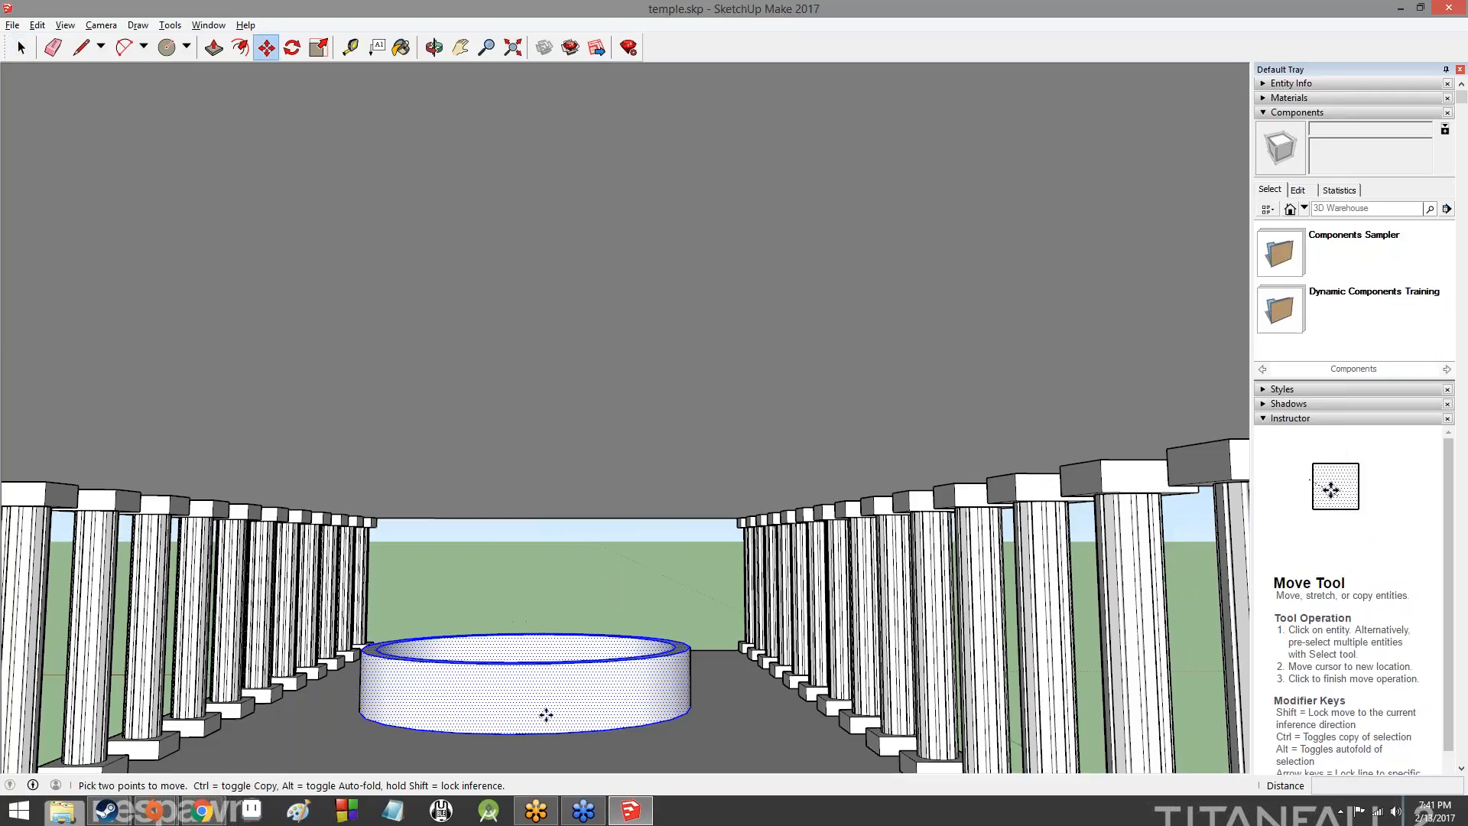
pyautogui.click(596, 710)
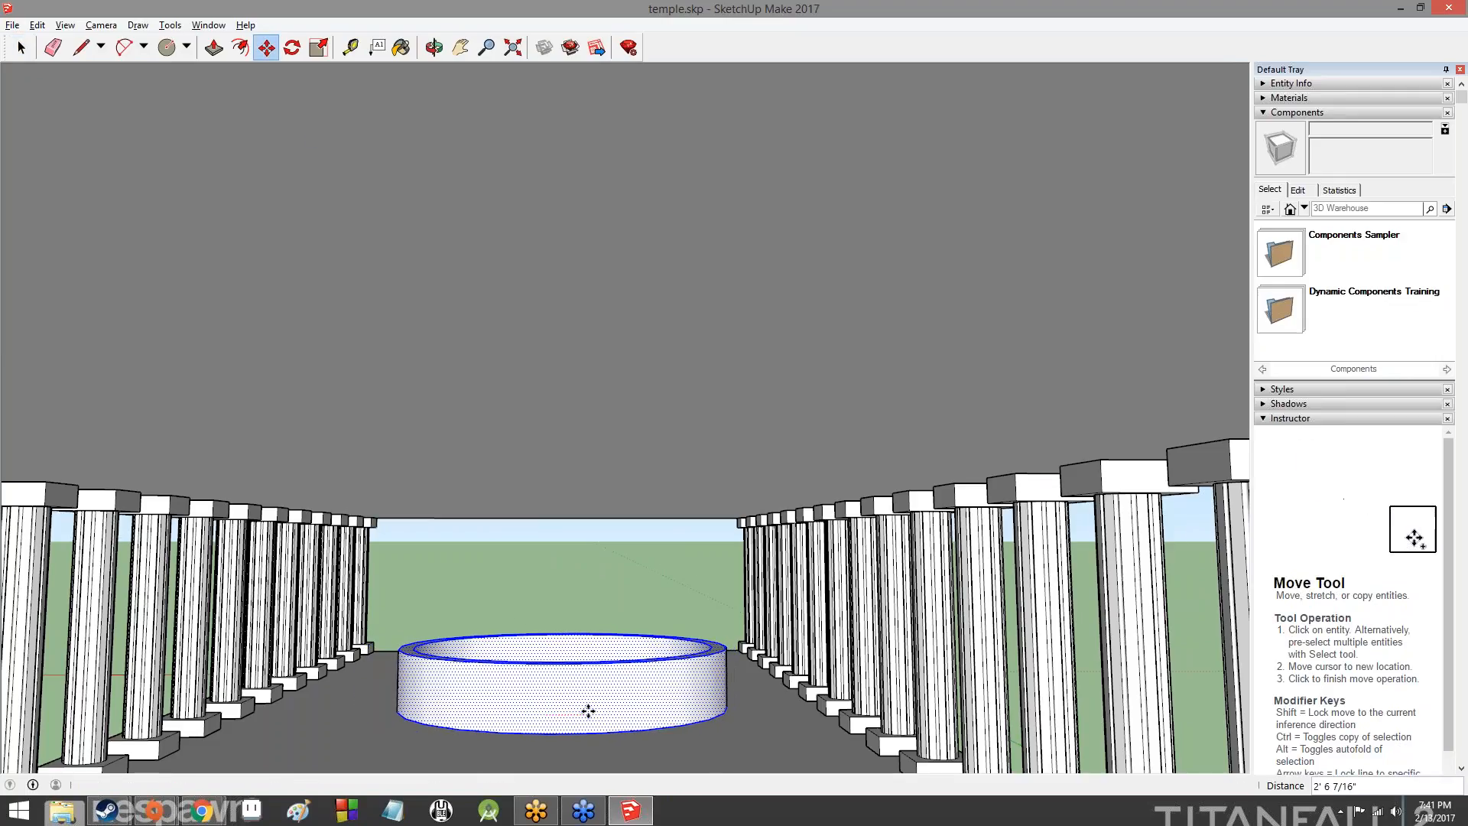
pyautogui.scroll(-8, 604, 707)
pyautogui.scroll(-1, 736, 611)
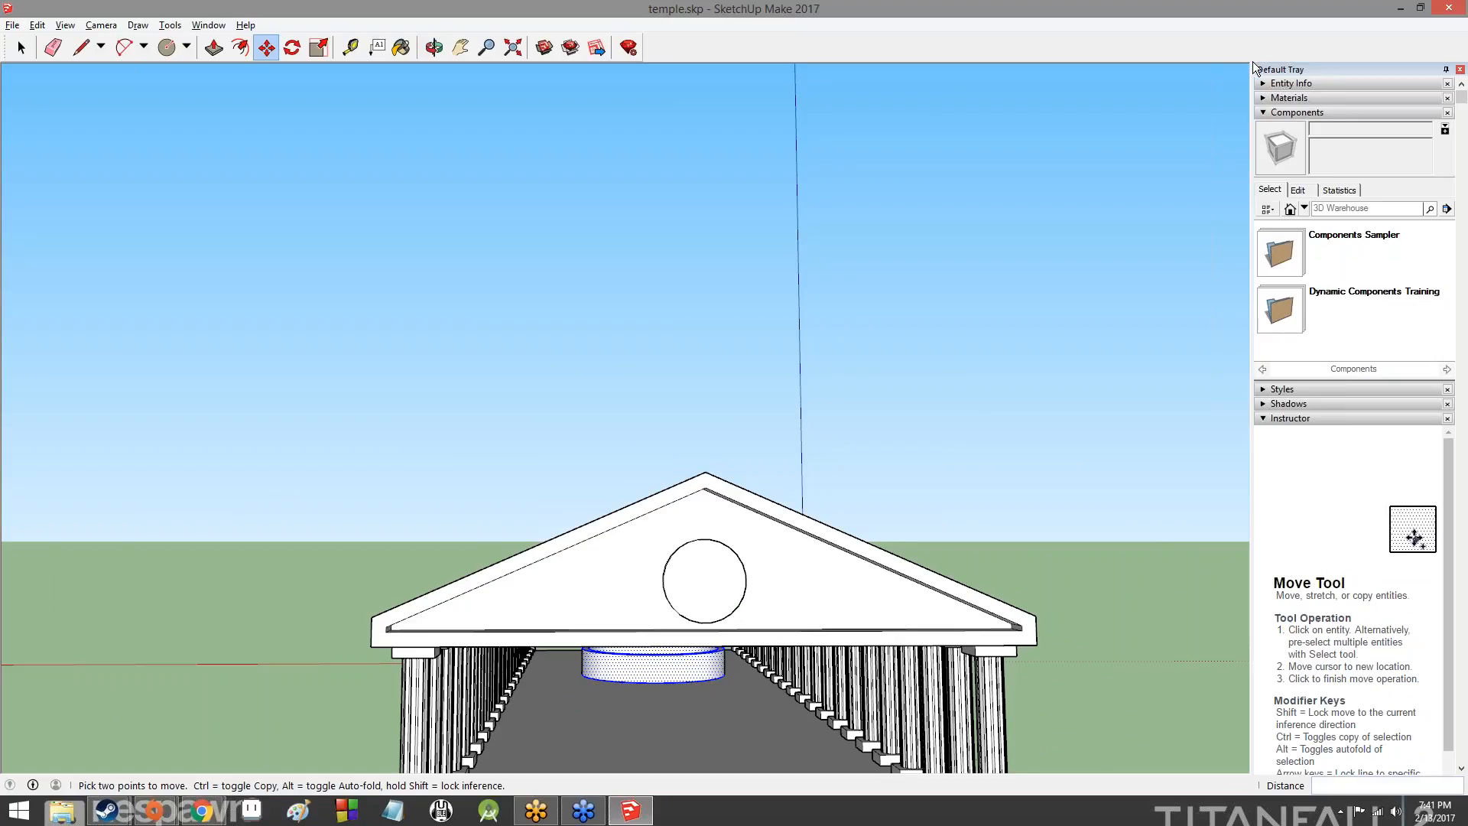
pyautogui.moveTo(917, 398); pyautogui.dragTo(611, 467, button='middle')
# - Switch to the SketchUpLesson3 presentation in the browser and view slides 2 through 5, covering the toolbar and the 3D Warehouse
pyautogui.hotkey('alt', 'Tab')
pyautogui.moveTo(510, 195); pyautogui.dragTo(489, 2)
pyautogui.click(72, 229)
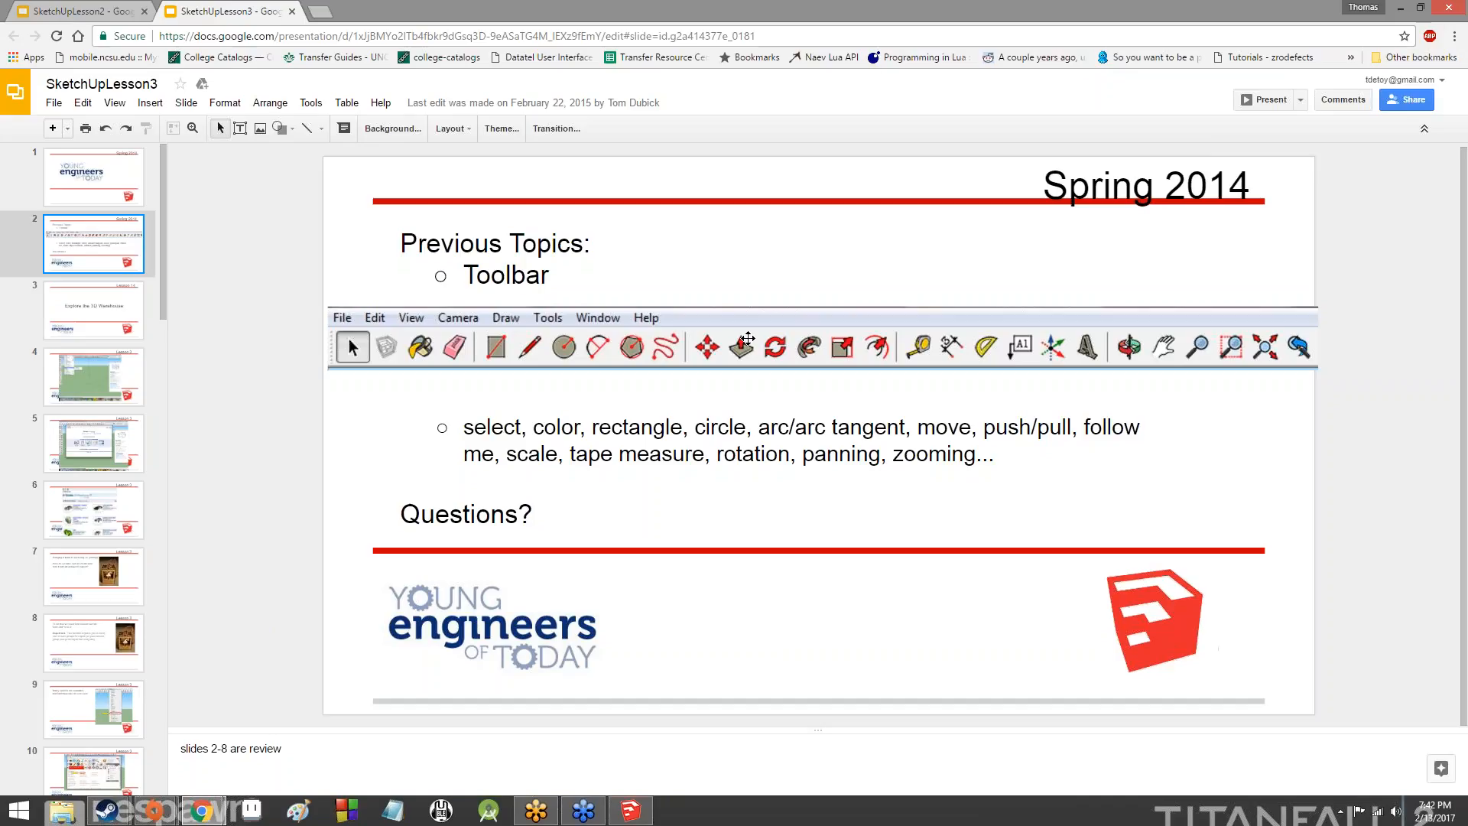
pyautogui.click(92, 319)
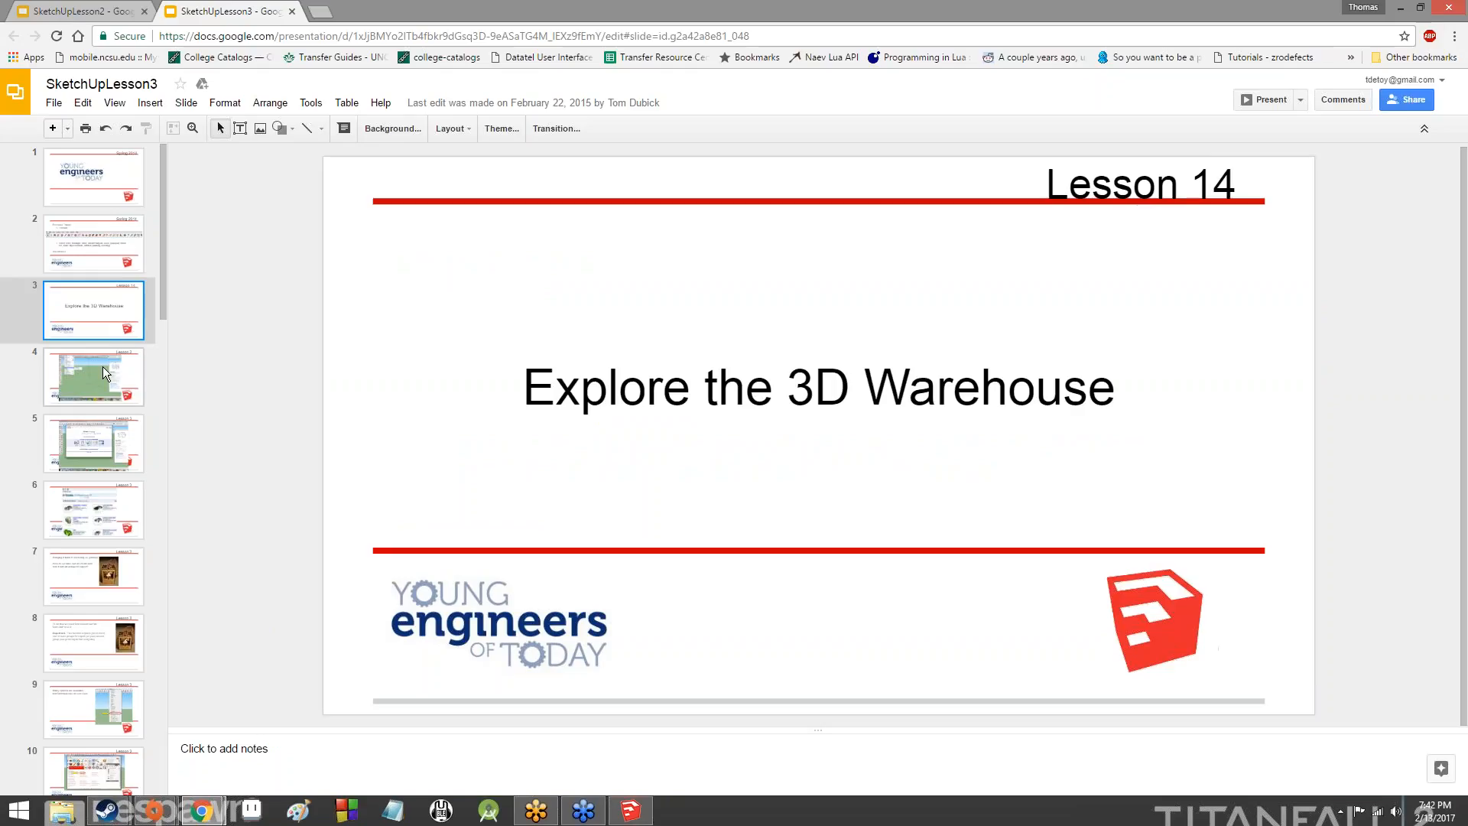
pyautogui.click(97, 365)
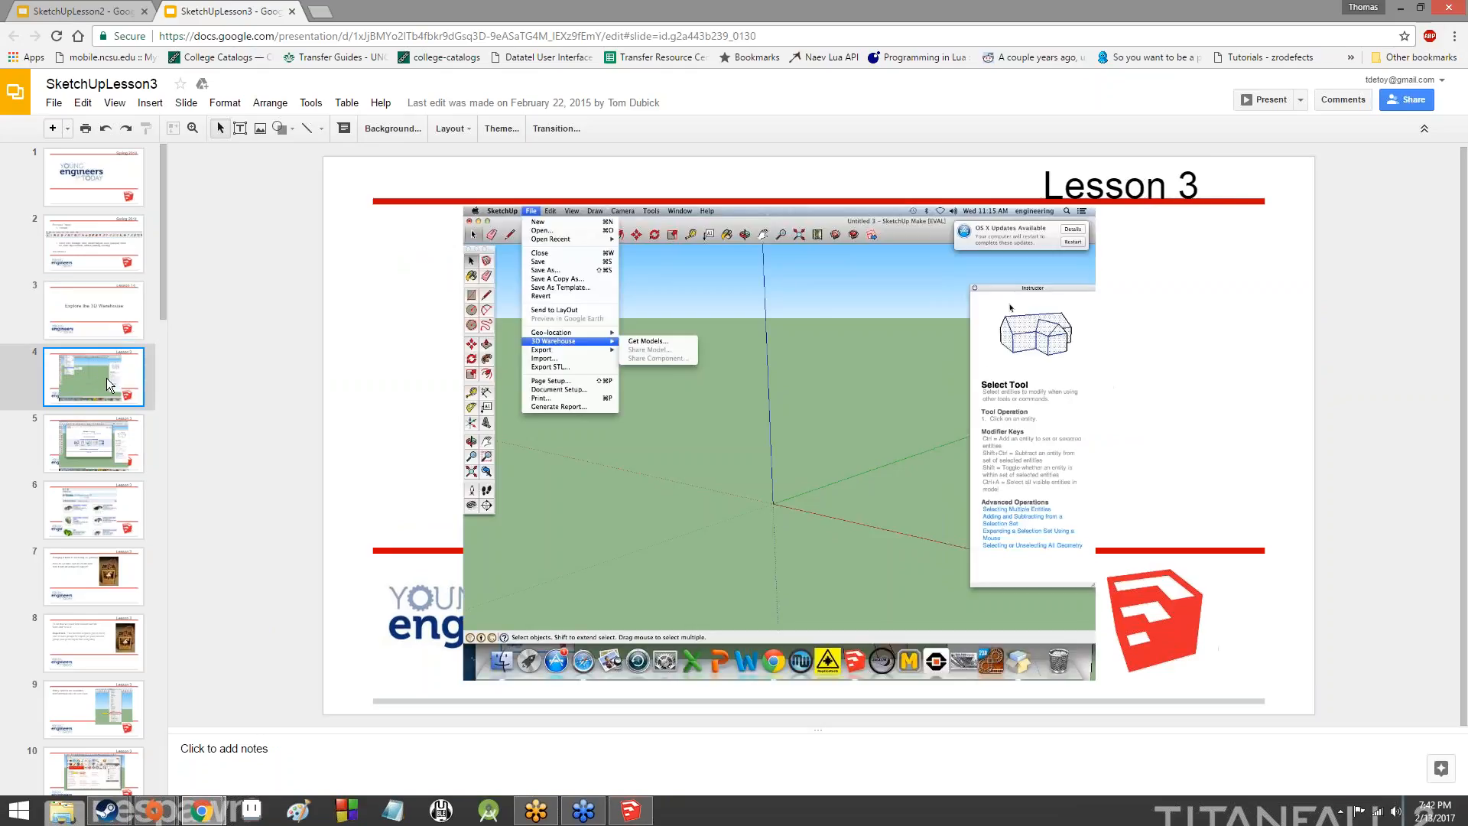
pyautogui.click(126, 445)
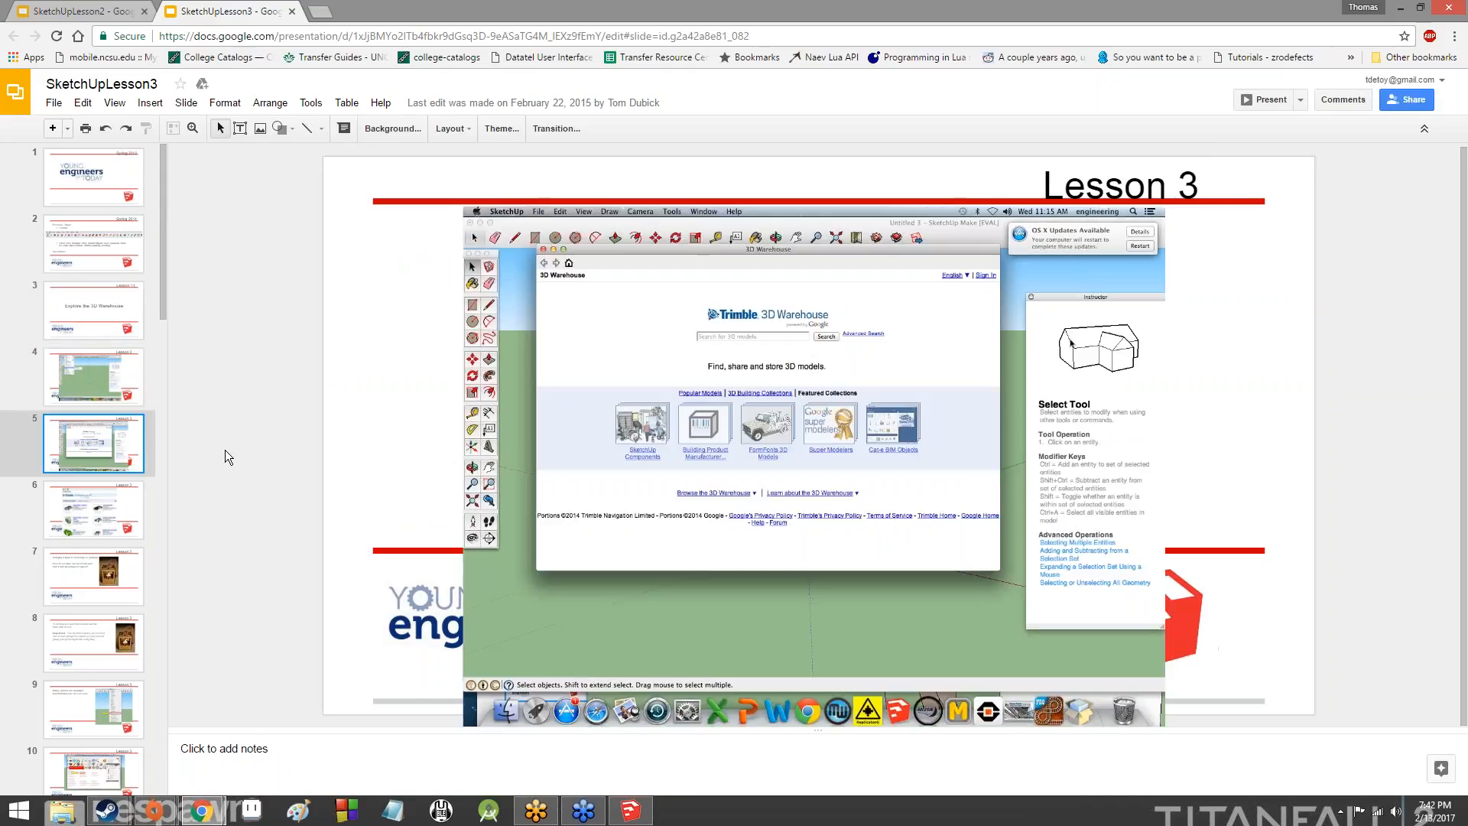
# - Switch back to SketchUp and open the 3D Warehouse for getting models
pyautogui.click(630, 810)
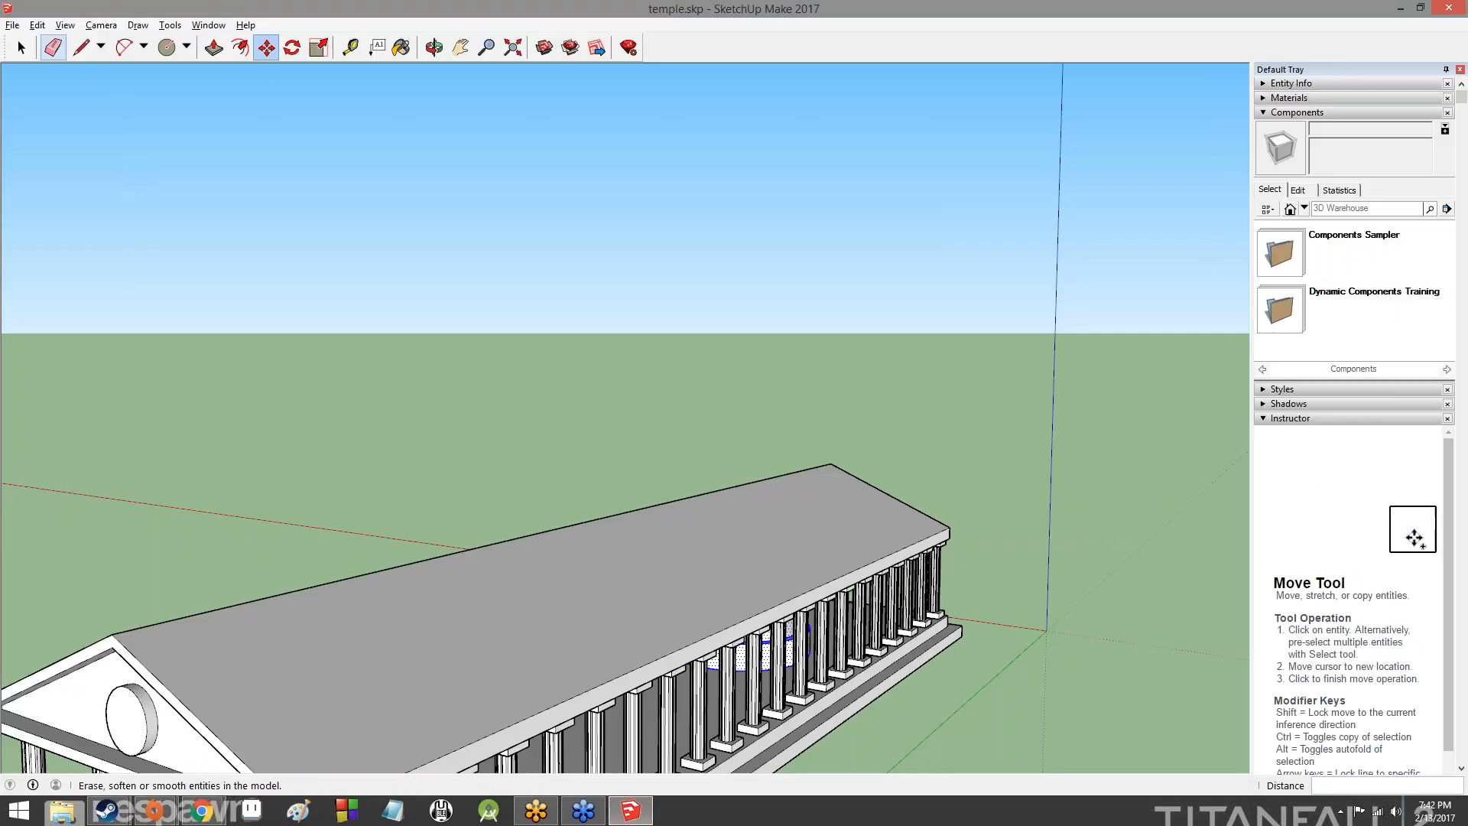
pyautogui.click(38, 26)
pyautogui.moveTo(11, 23)
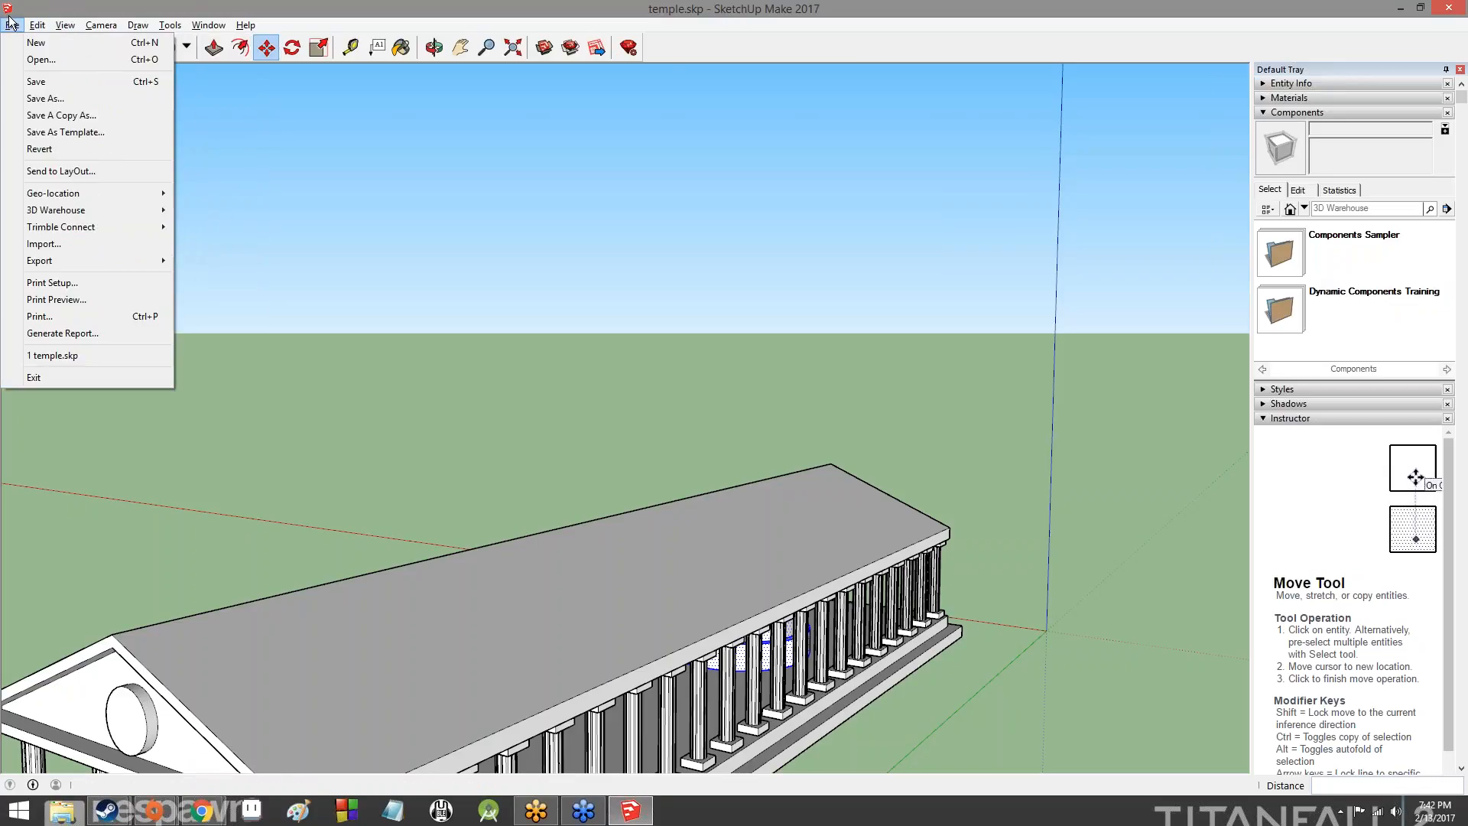
pyautogui.moveTo(167, 215)
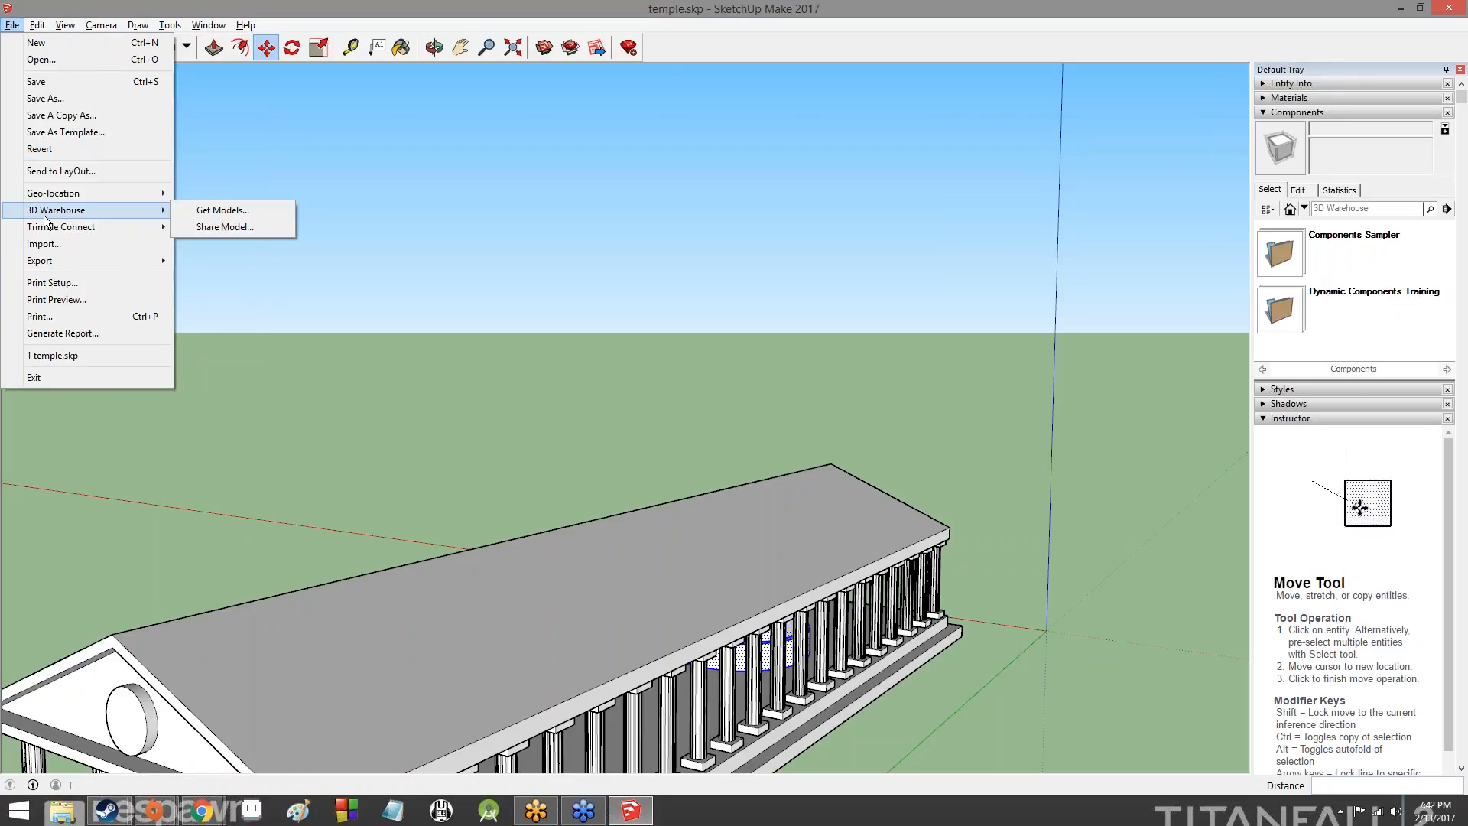
pyautogui.click(413, 333)
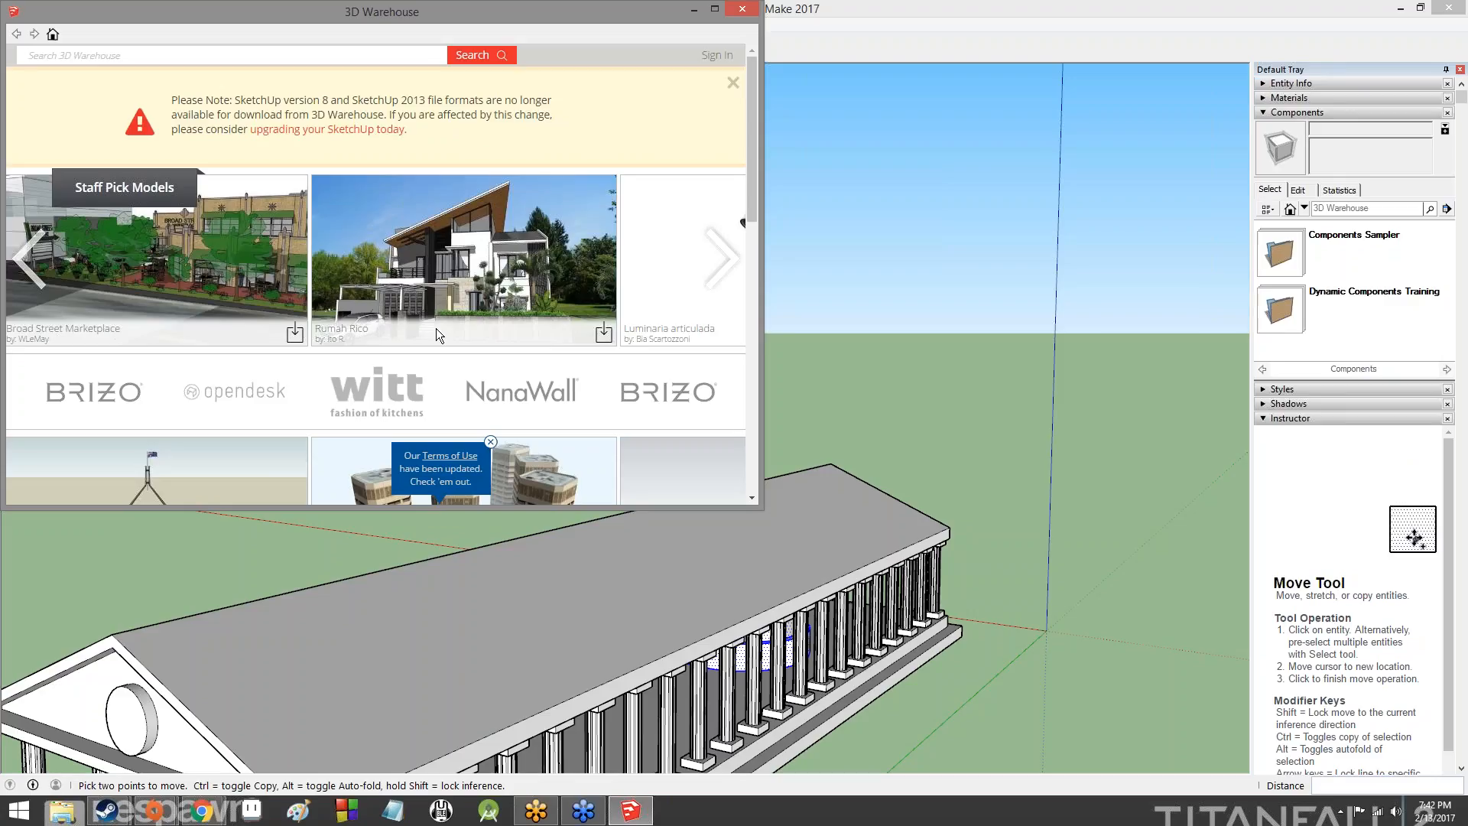
# - Browse the 3D Warehouse start page and open the Rumah Rico house from the Staff Pick Models
pyautogui.scroll(-3, 437, 334)
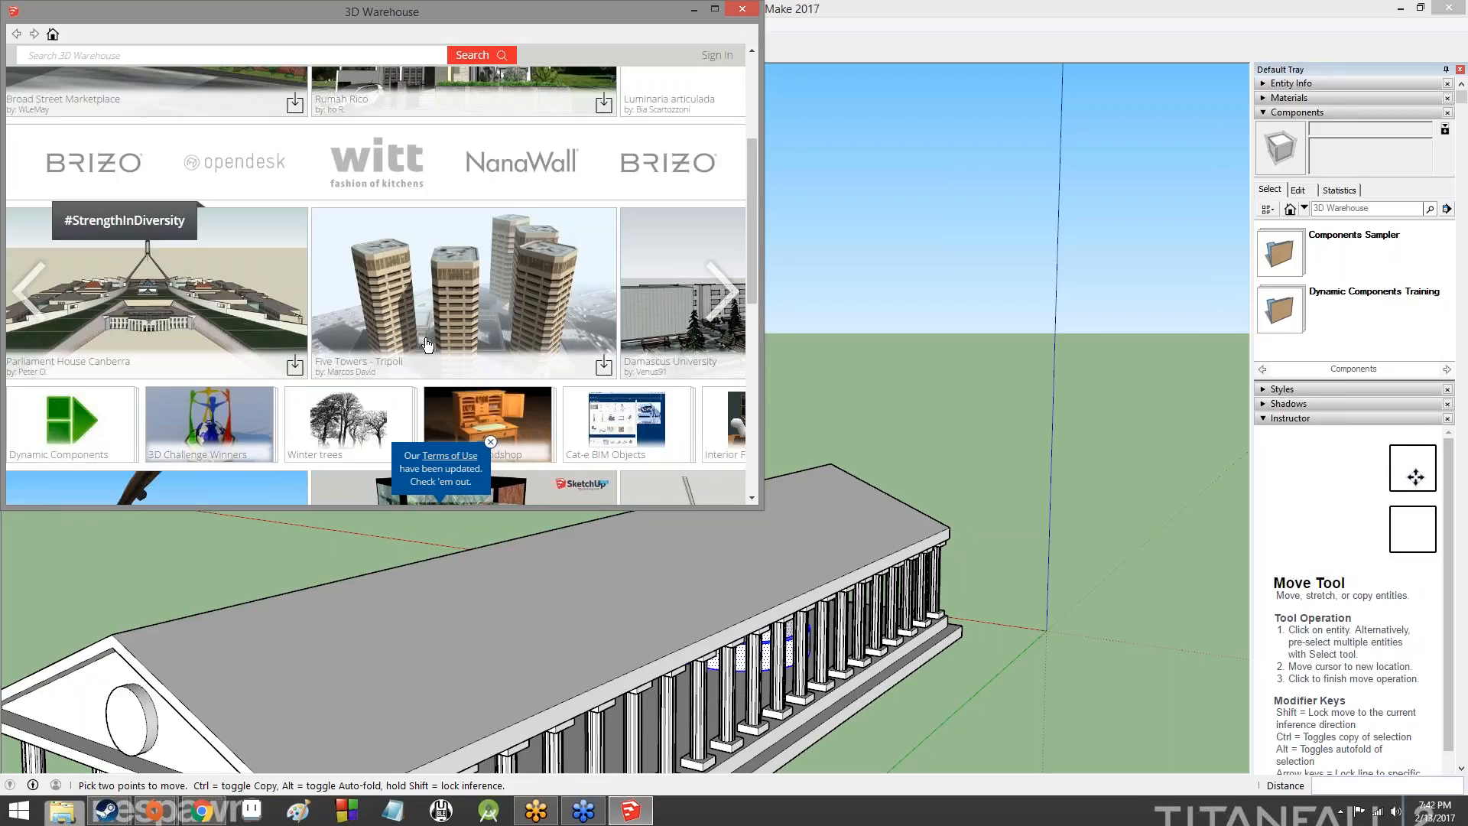
pyautogui.scroll(3, 449, 283)
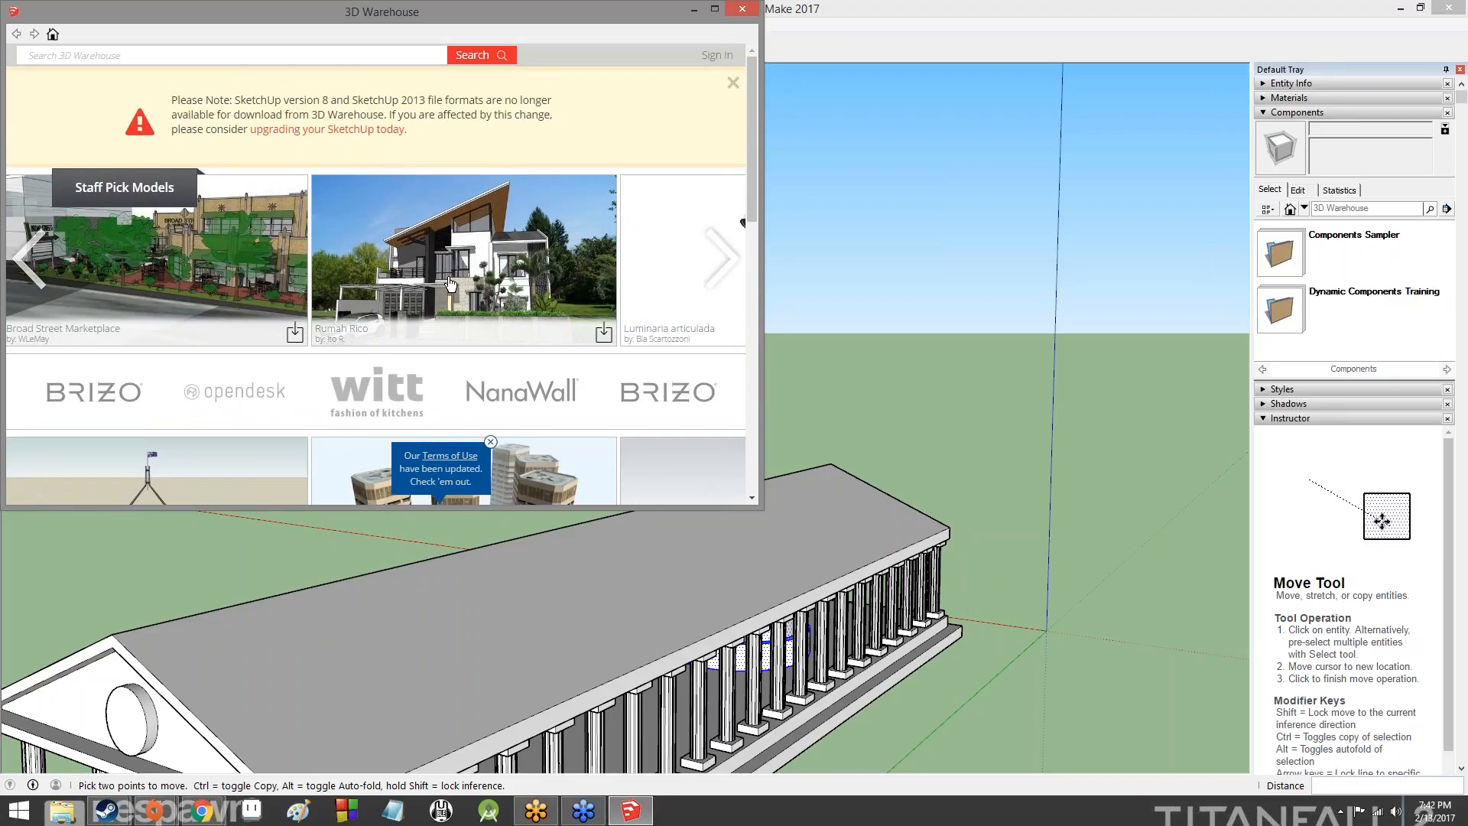
pyautogui.scroll(-7, 450, 282)
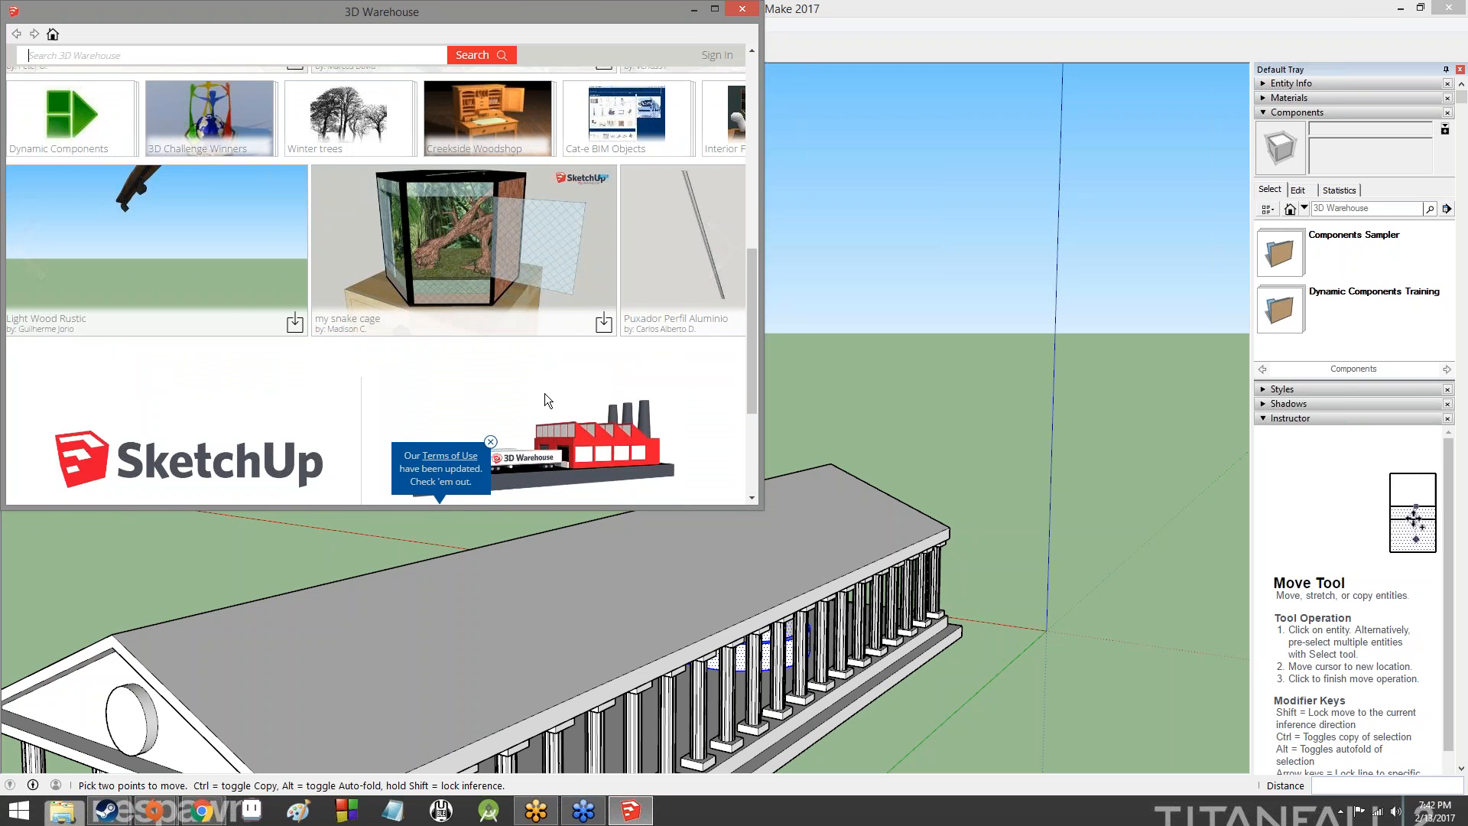
pyautogui.scroll(-3, 545, 393)
pyautogui.scroll(10, 544, 396)
pyautogui.scroll(1, 544, 396)
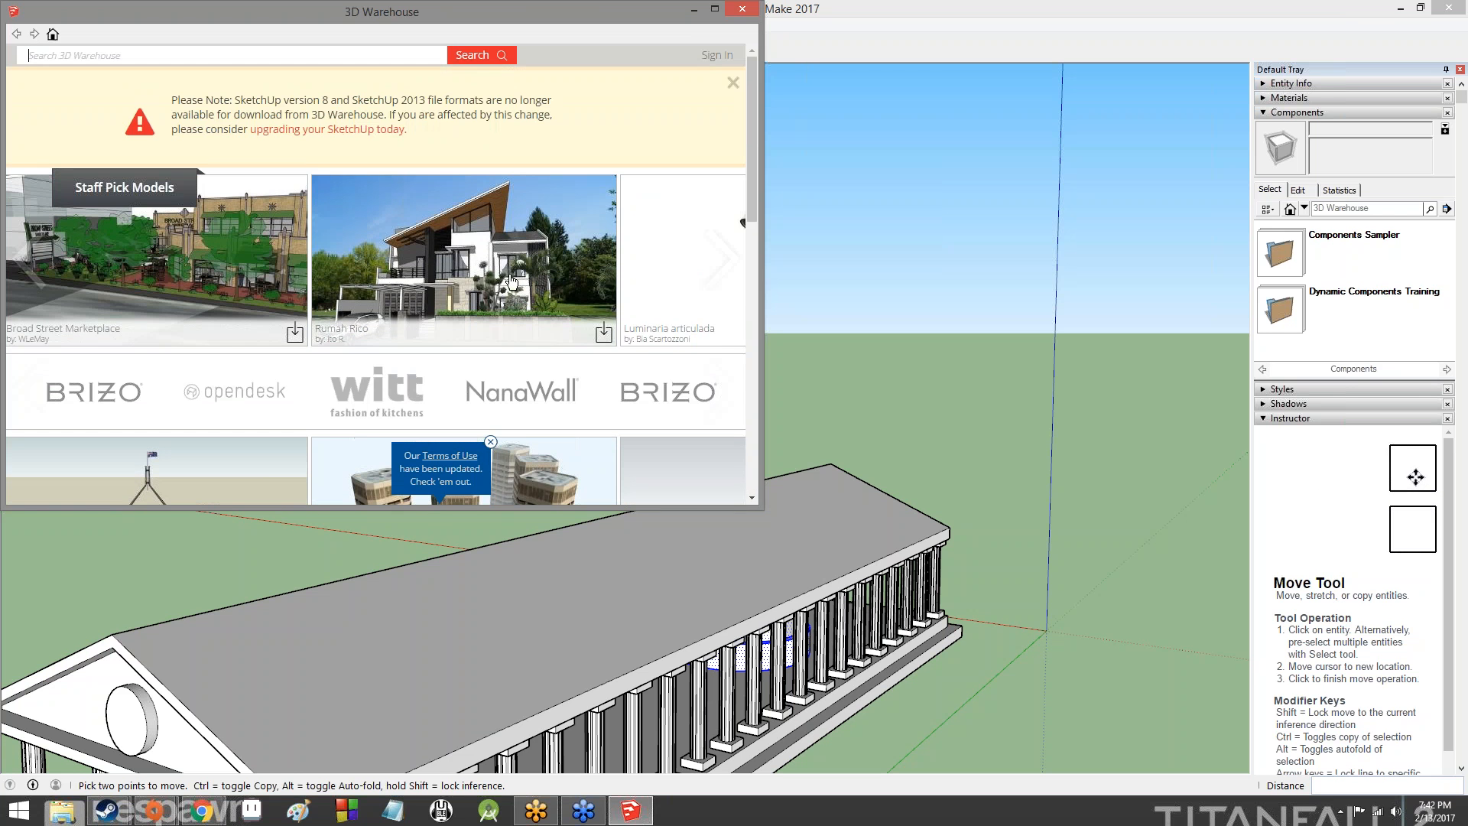
pyautogui.click(545, 283)
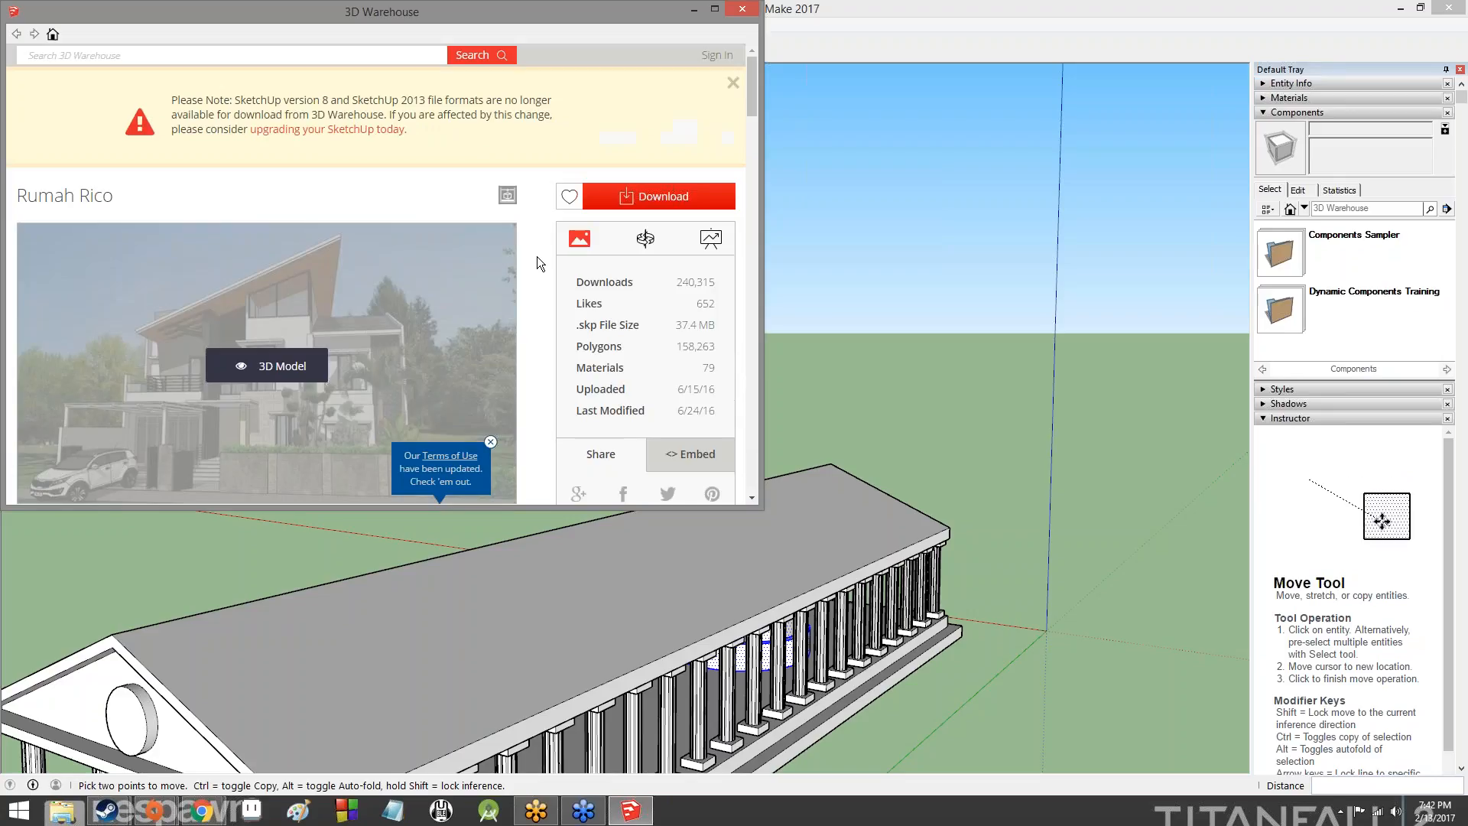
# - Download the Rumah Rico house directly into the current model and place it on the ground away from the temple
pyautogui.click(621, 197)
pyautogui.click(326, 291)
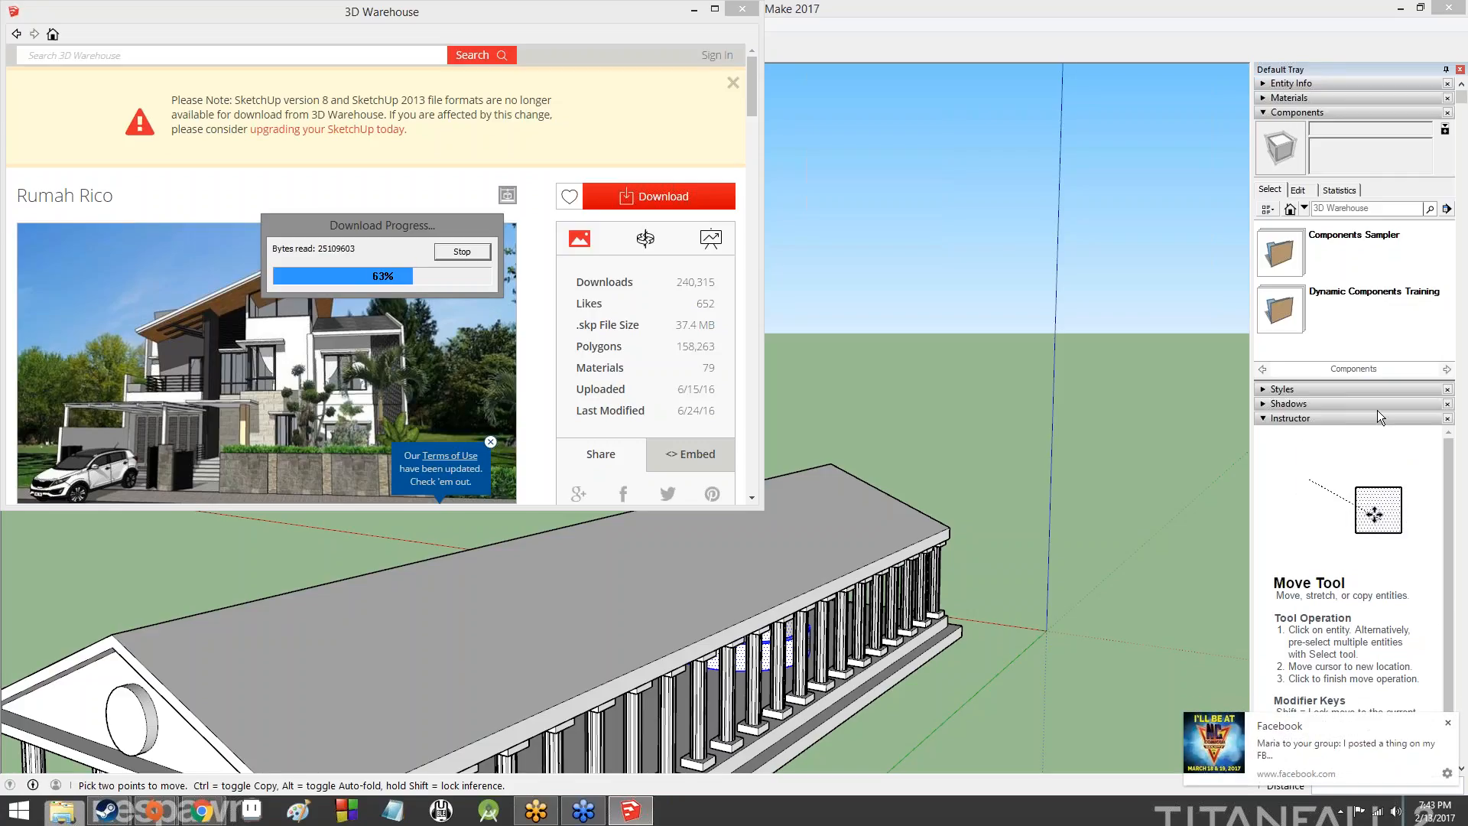
pyautogui.click(1448, 724)
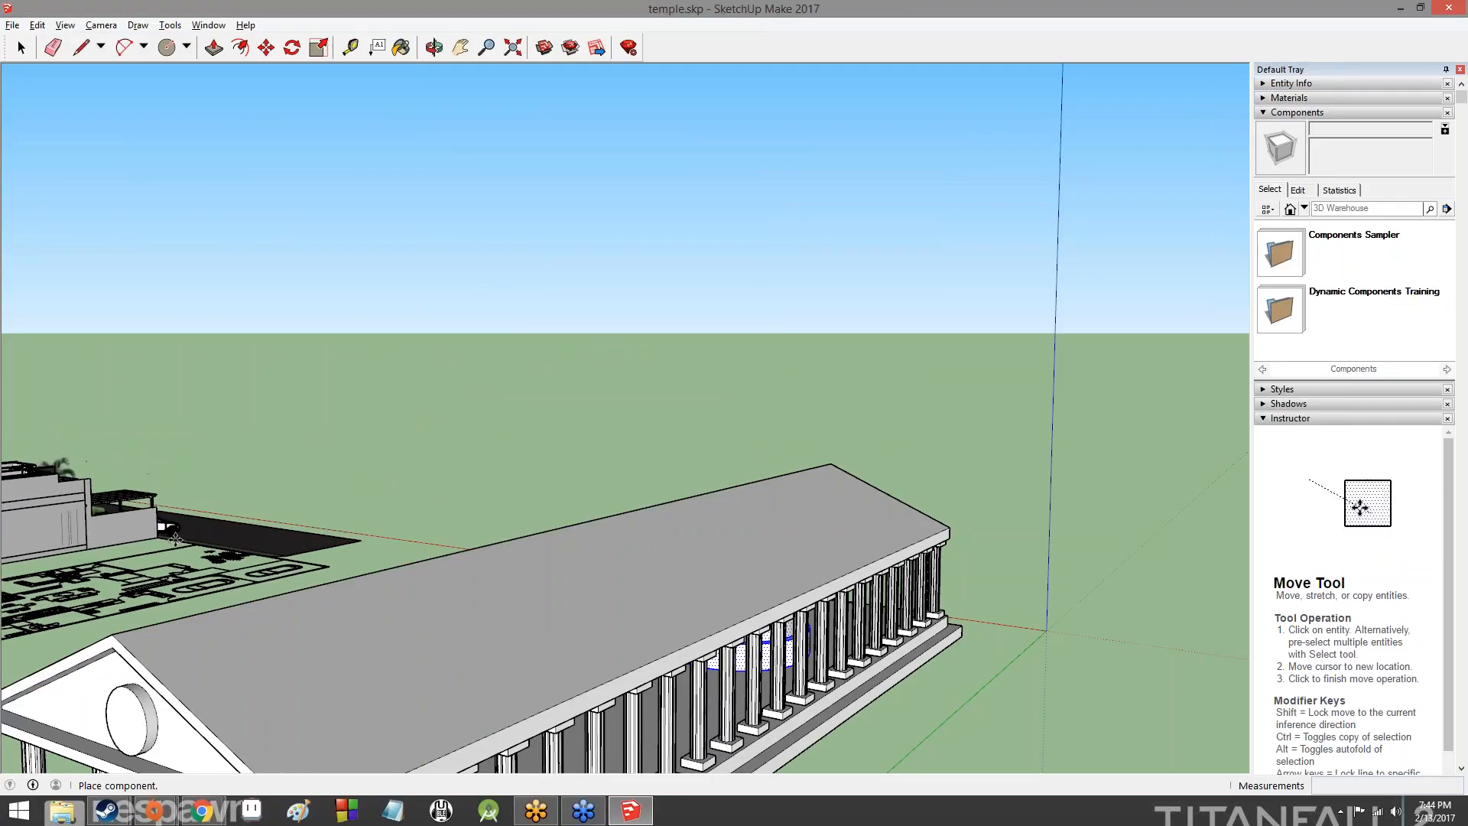
pyautogui.click(176, 535)
pyautogui.moveTo(656, 408); pyautogui.dragTo(32, 433, button='middle')
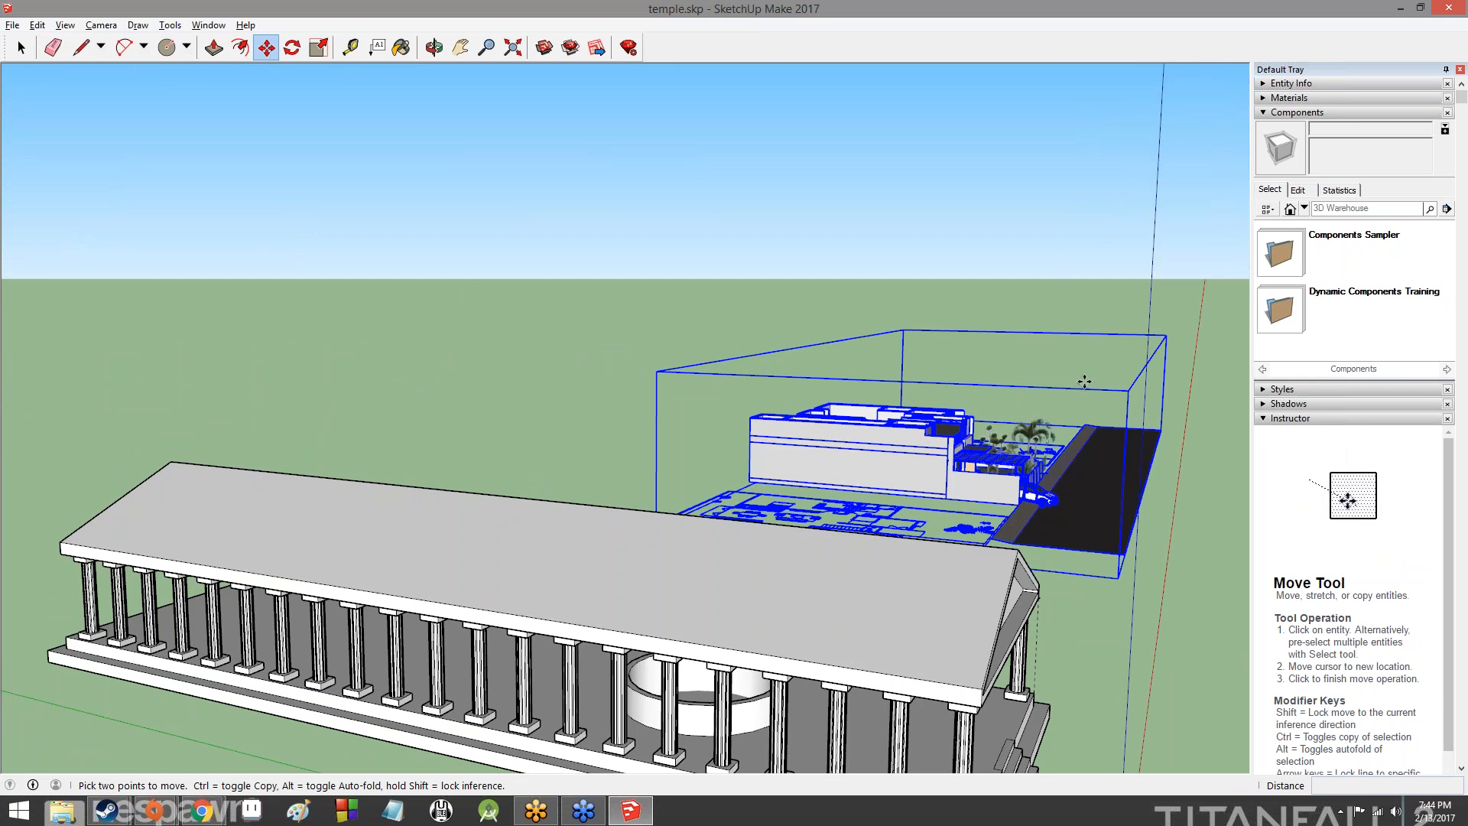
pyautogui.keyDown('shift'); pyautogui.moveTo(1104, 374); pyautogui.dragTo(72, 573, button='middle'); pyautogui.keyUp('shift')
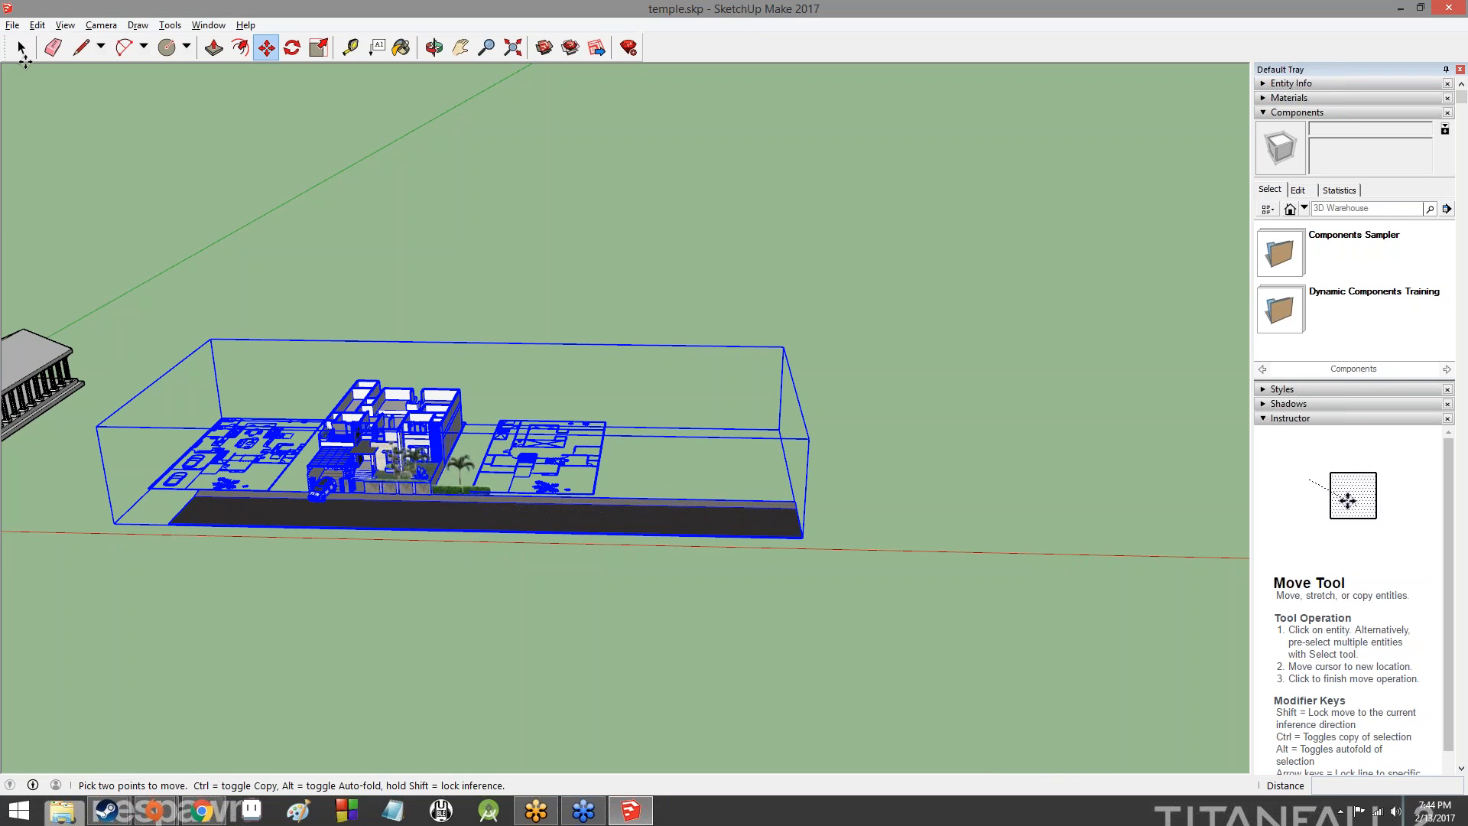
pyautogui.click(21, 47)
pyautogui.click(507, 335)
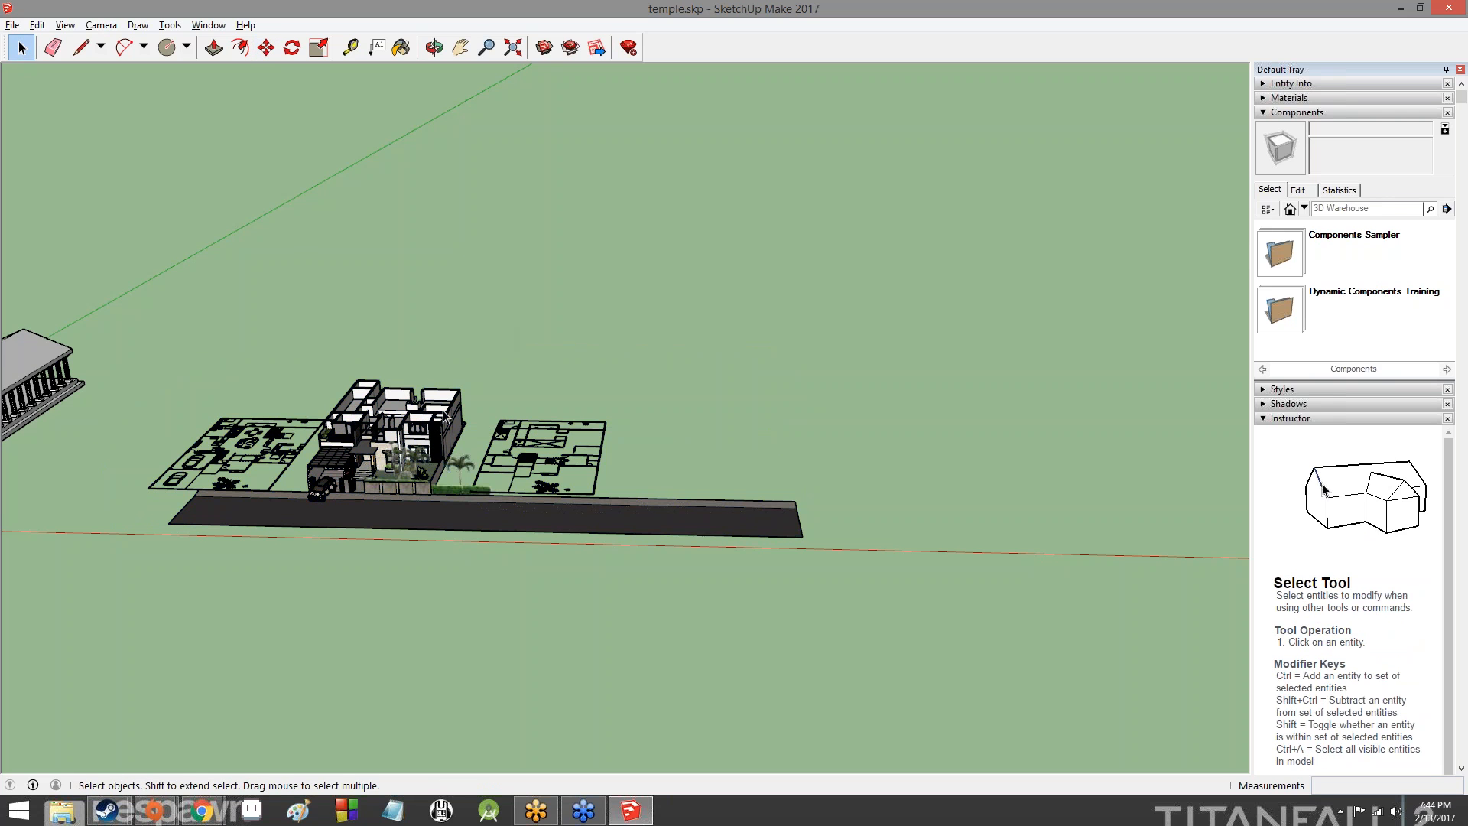
# - Examine the imported house up close, including its front garden, entrance, roofless rooms and the floor plan drawn beside it
pyautogui.scroll(1, 371, 468)
pyautogui.scroll(6, 367, 468)
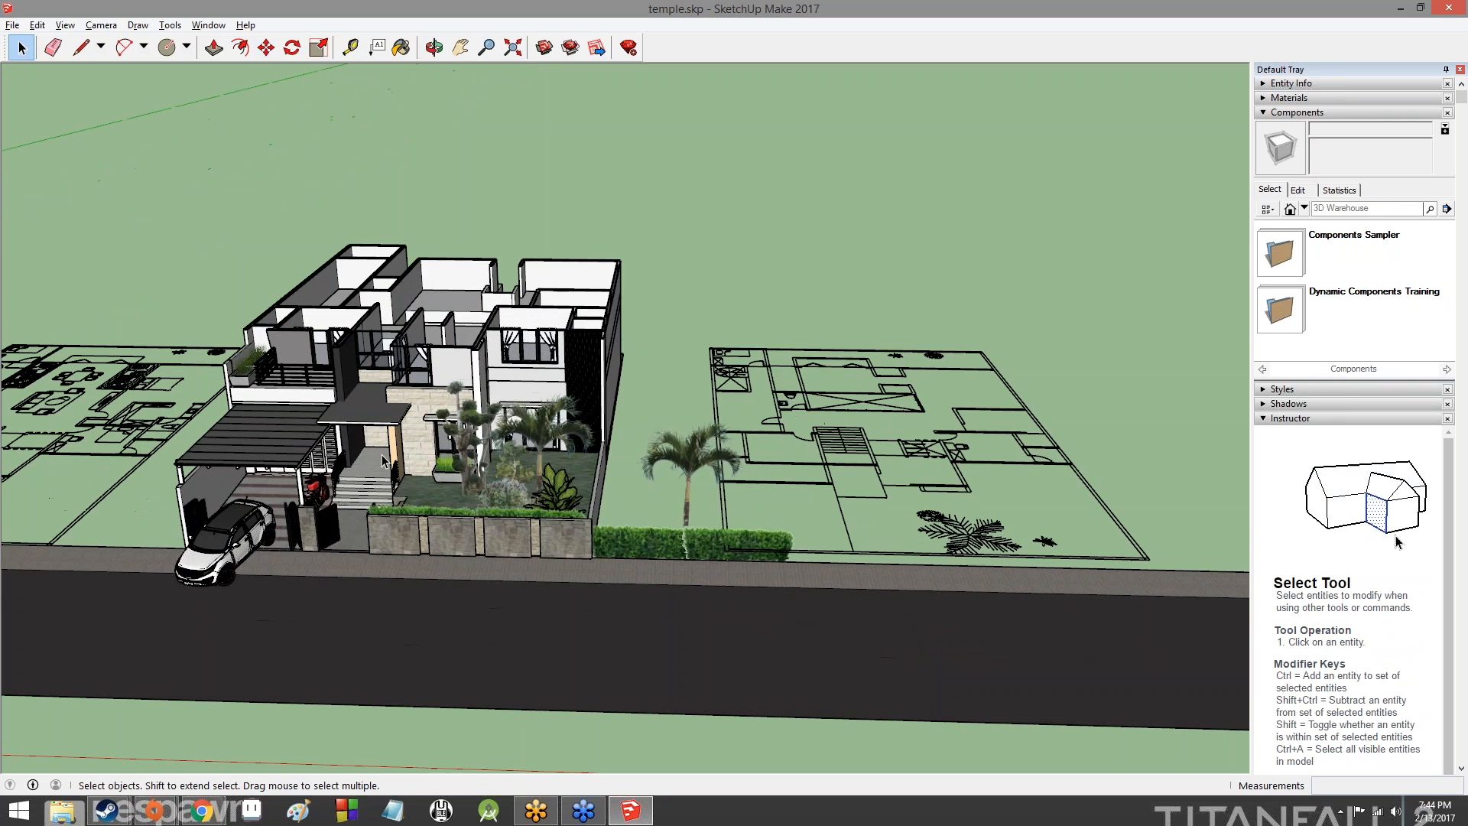
pyautogui.scroll(6, 382, 459)
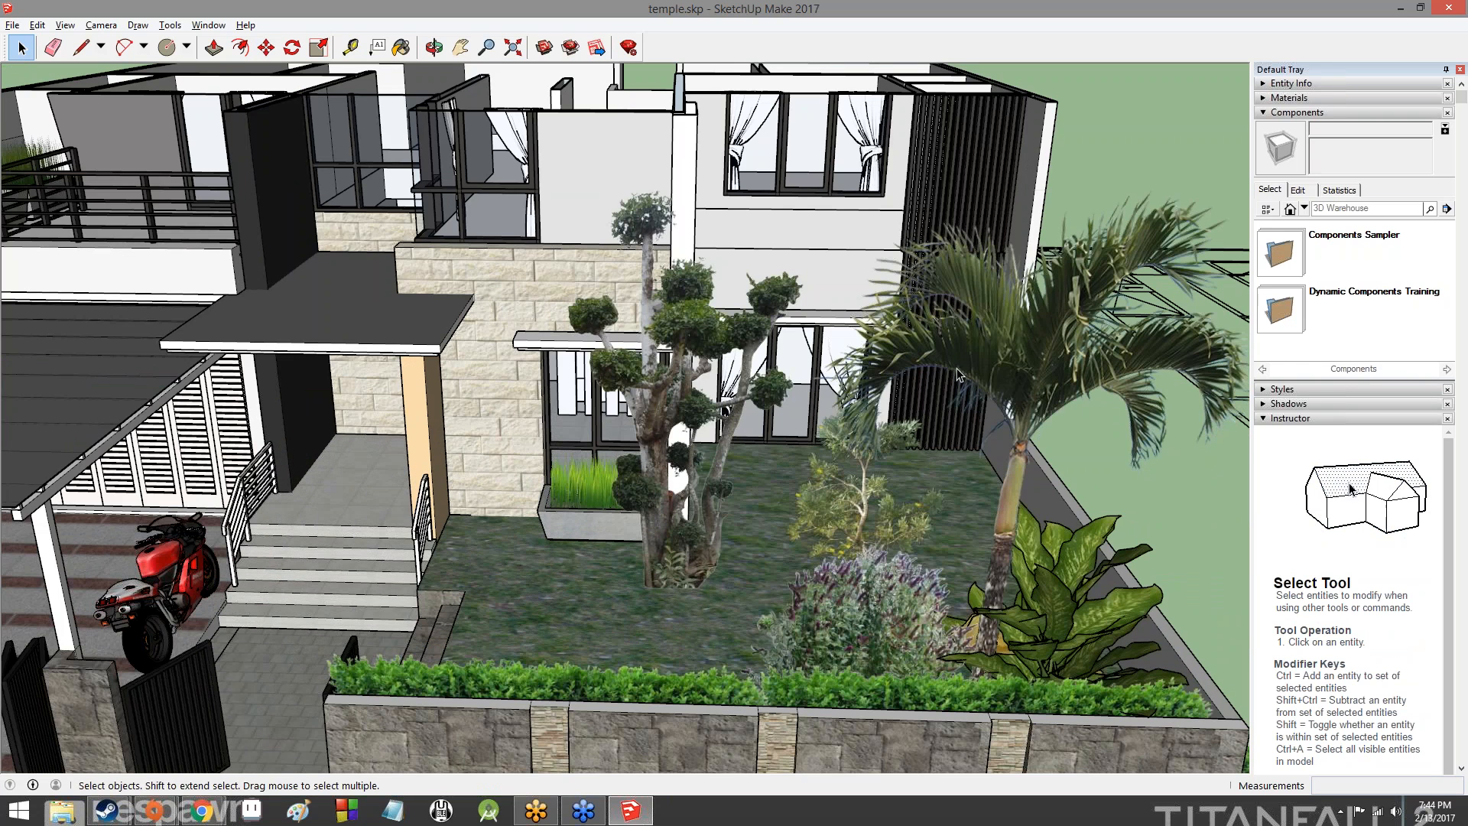
pyautogui.moveTo(306, 416); pyautogui.dragTo(412, 585, button='middle')
pyautogui.scroll(3, 401, 590)
pyautogui.scroll(2, 399, 588)
pyautogui.scroll(-5, 406, 545)
pyautogui.moveTo(406, 544); pyautogui.dragTo(631, 647, button='middle')
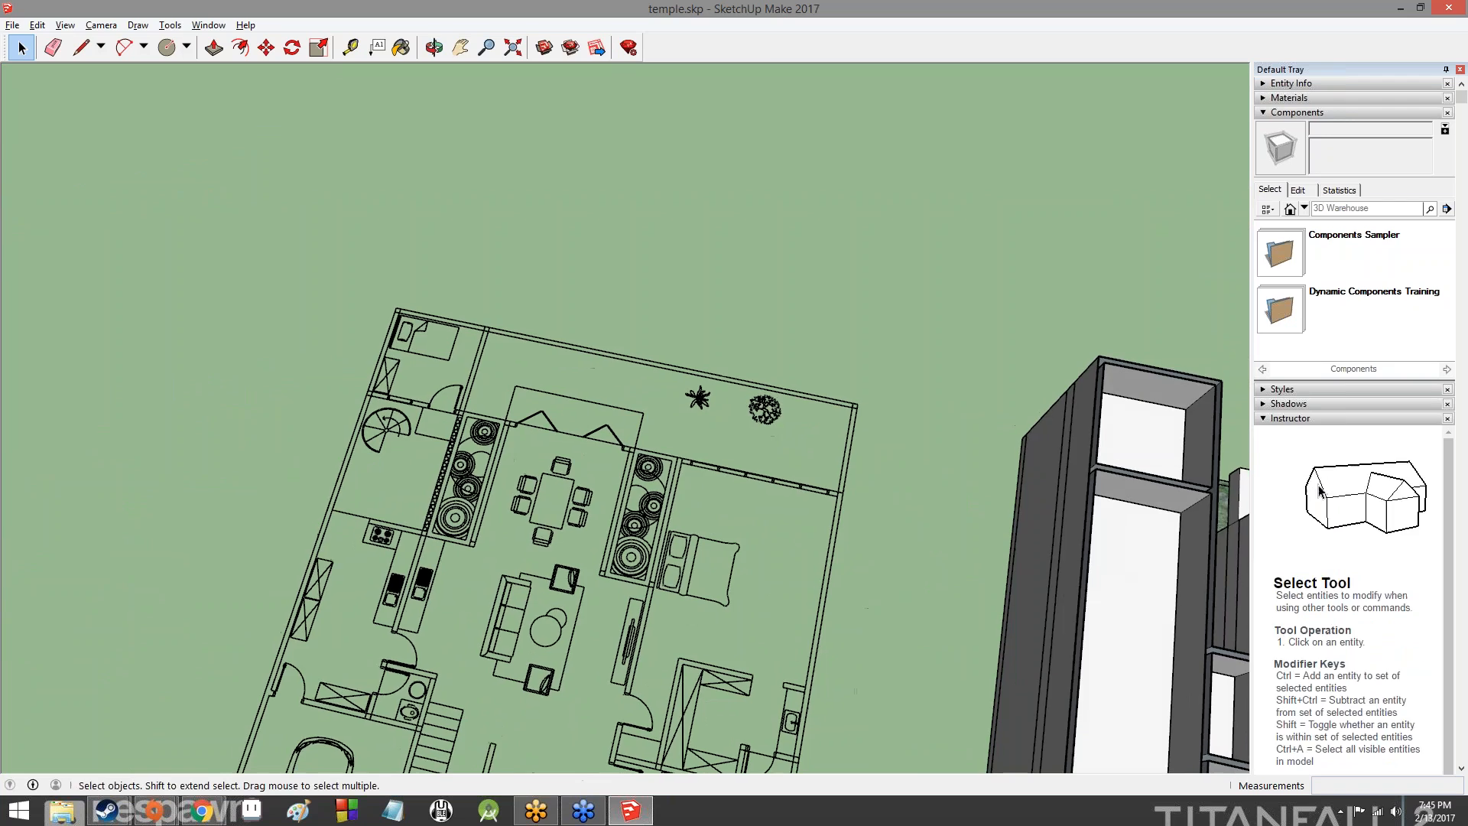
# - Examine the furnished floor plan and the roofless house from above, moving in close on the upper-floor rooms
pyautogui.scroll(-1, 1033, 535)
pyautogui.keyDown('shift'); pyautogui.moveTo(1040, 535); pyautogui.dragTo(390, 325, button='middle'); pyautogui.keyUp('shift')
pyautogui.keyDown('shift'); pyautogui.moveTo(1021, 478); pyautogui.dragTo(532, 213, button='middle'); pyautogui.keyUp('shift')
pyautogui.keyDown('shift'); pyautogui.moveTo(965, 411); pyautogui.dragTo(1139, 518, button='middle'); pyautogui.keyUp('shift')
pyautogui.scroll(-1, 290, 283)
pyautogui.keyDown('shift'); pyautogui.moveTo(283, 267); pyautogui.dragTo(1131, 390, button='middle'); pyautogui.keyUp('shift')
pyautogui.keyDown('shift'); pyautogui.moveTo(678, 331); pyautogui.dragTo(72, 252, button='middle'); pyautogui.keyUp('shift')
pyautogui.scroll(-1, 73, 253)
pyautogui.scroll(6, 580, 443)
pyautogui.moveTo(581, 443); pyautogui.dragTo(650, 75, button='middle')
pyautogui.keyDown('shift'); pyautogui.moveTo(432, 389); pyautogui.dragTo(545, 565, button='middle'); pyautogui.keyUp('shift')
pyautogui.scroll(10, 544, 566)
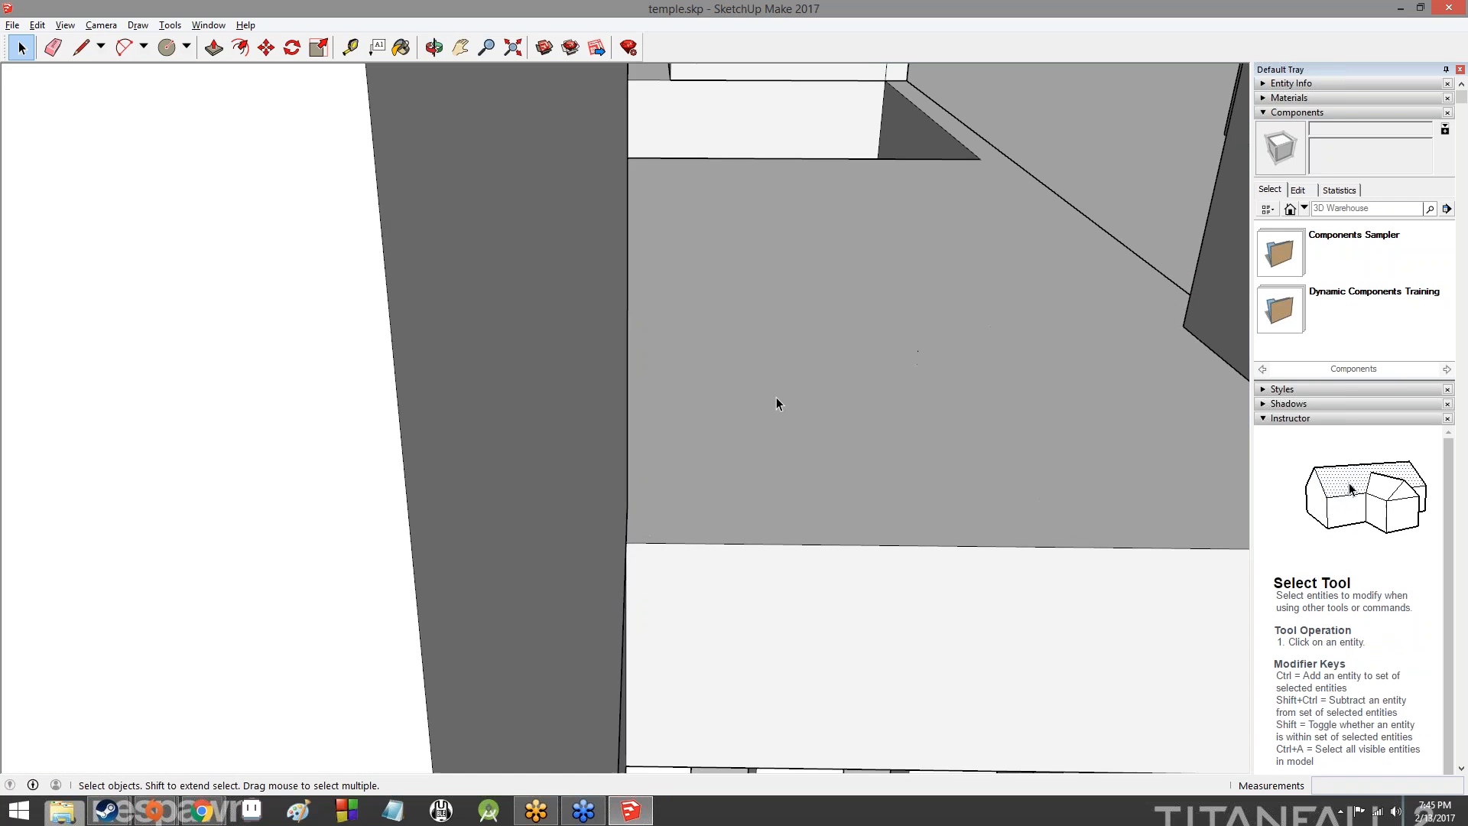
# - Examine the upper-floor walls and railings inside the house, and back out to view its plain outer wall
pyautogui.moveTo(776, 403); pyautogui.dragTo(557, 626, button='middle')
pyautogui.scroll(-1, 663, 569)
pyautogui.scroll(8, 600, 570)
pyautogui.moveTo(542, 577); pyautogui.dragTo(617, 483, button='middle')
pyautogui.keyDown('shift'); pyautogui.moveTo(918, 612); pyautogui.dragTo(620, 110, button='middle'); pyautogui.keyUp('shift')
pyautogui.keyDown('shift'); pyautogui.moveTo(633, 474); pyautogui.dragTo(628, 337, button='middle'); pyautogui.keyUp('shift')
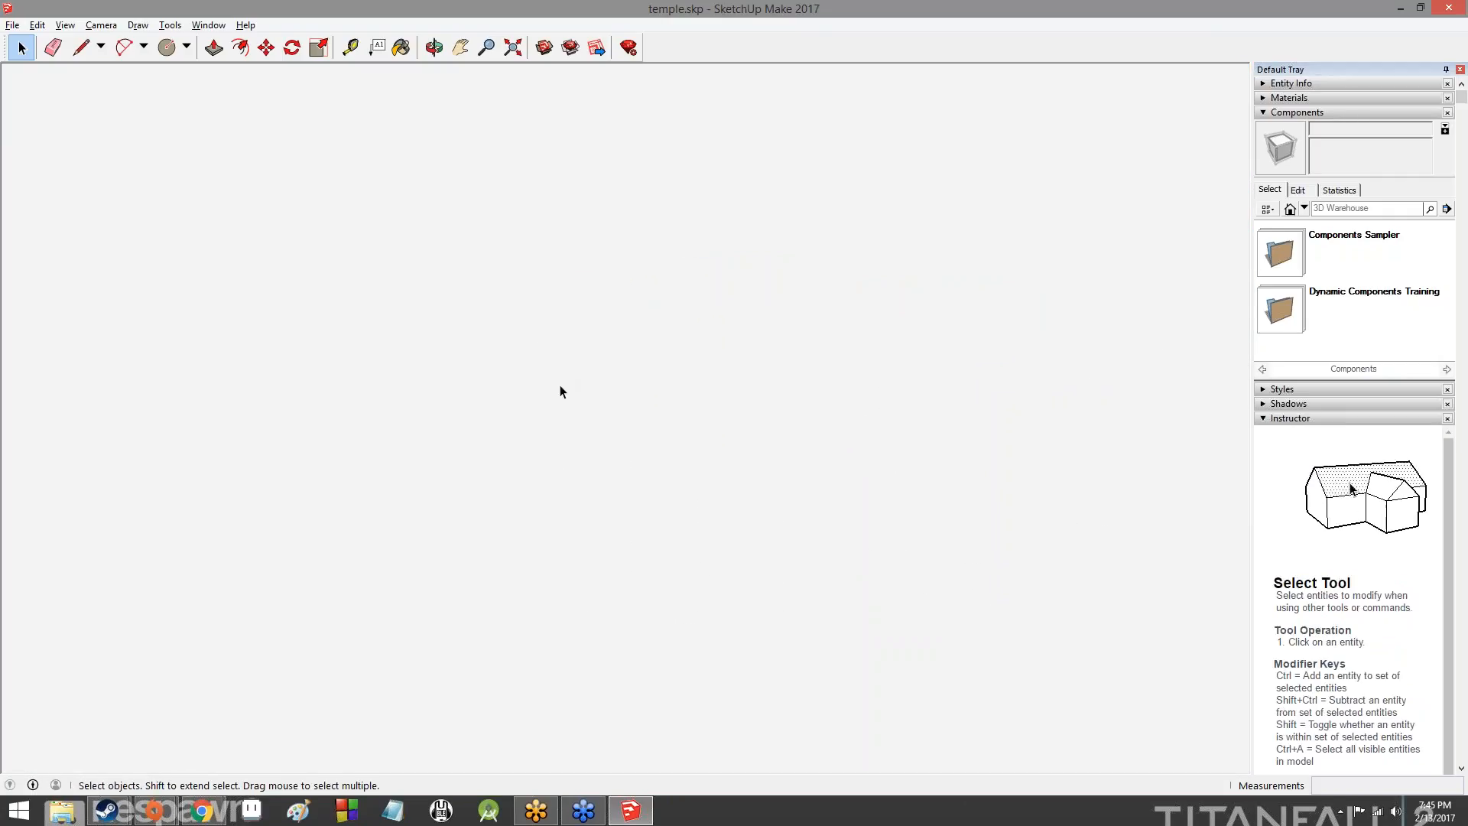
pyautogui.scroll(-6, 540, 401)
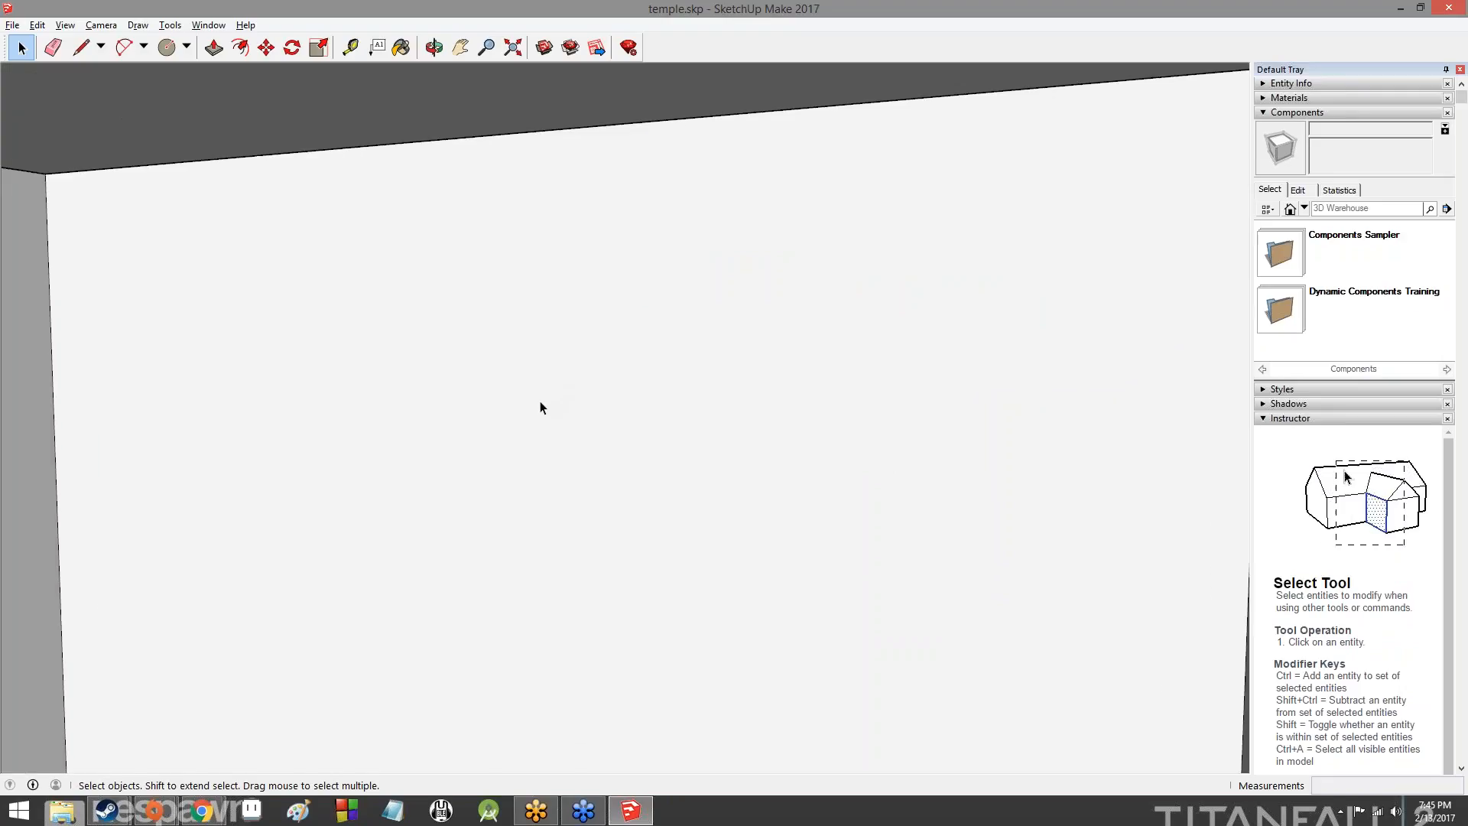
pyautogui.scroll(-5, 540, 407)
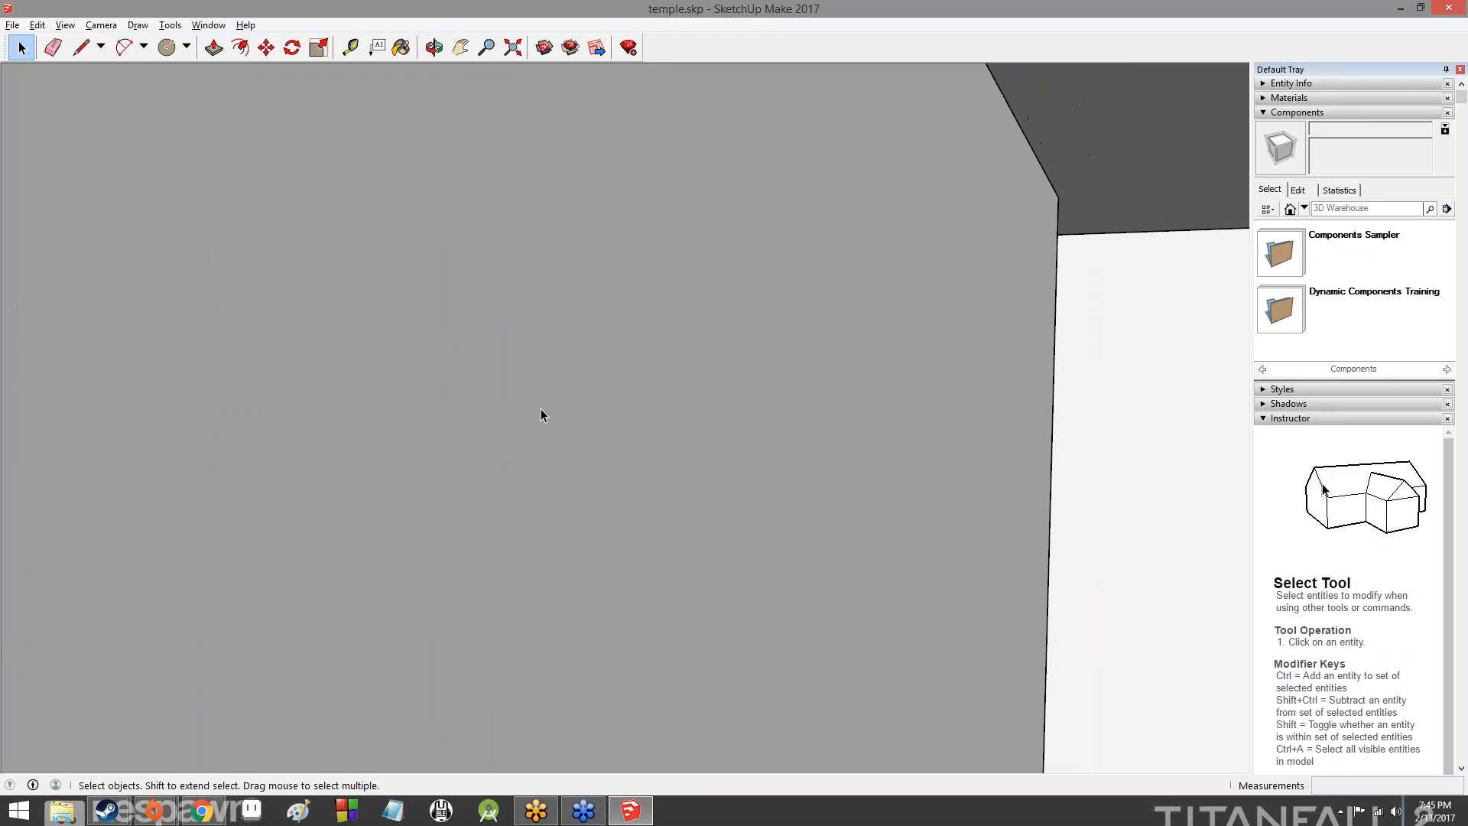
pyautogui.scroll(-5, 550, 436)
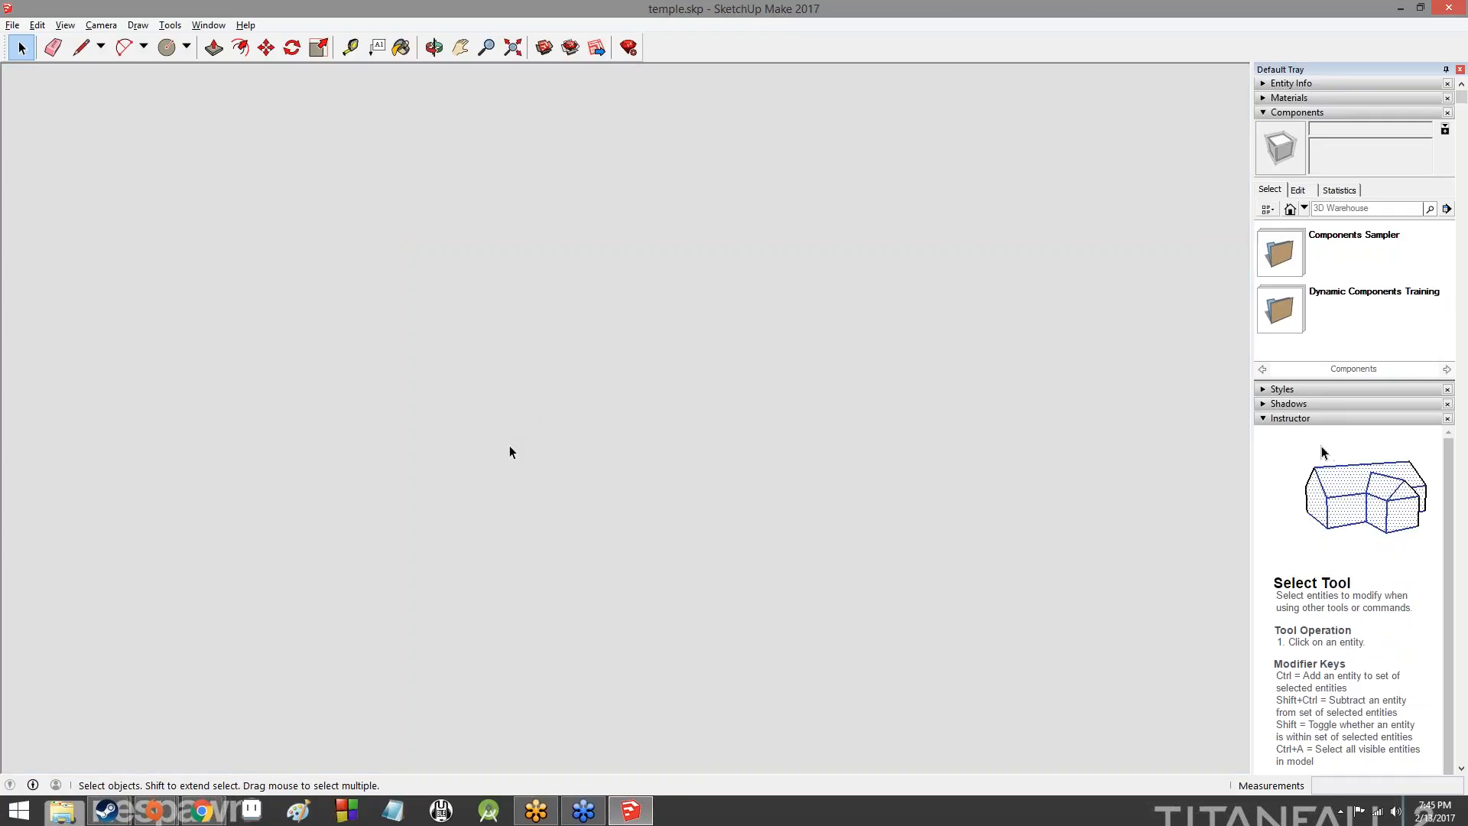
pyautogui.scroll(-5, 507, 459)
pyautogui.scroll(-6, 490, 485)
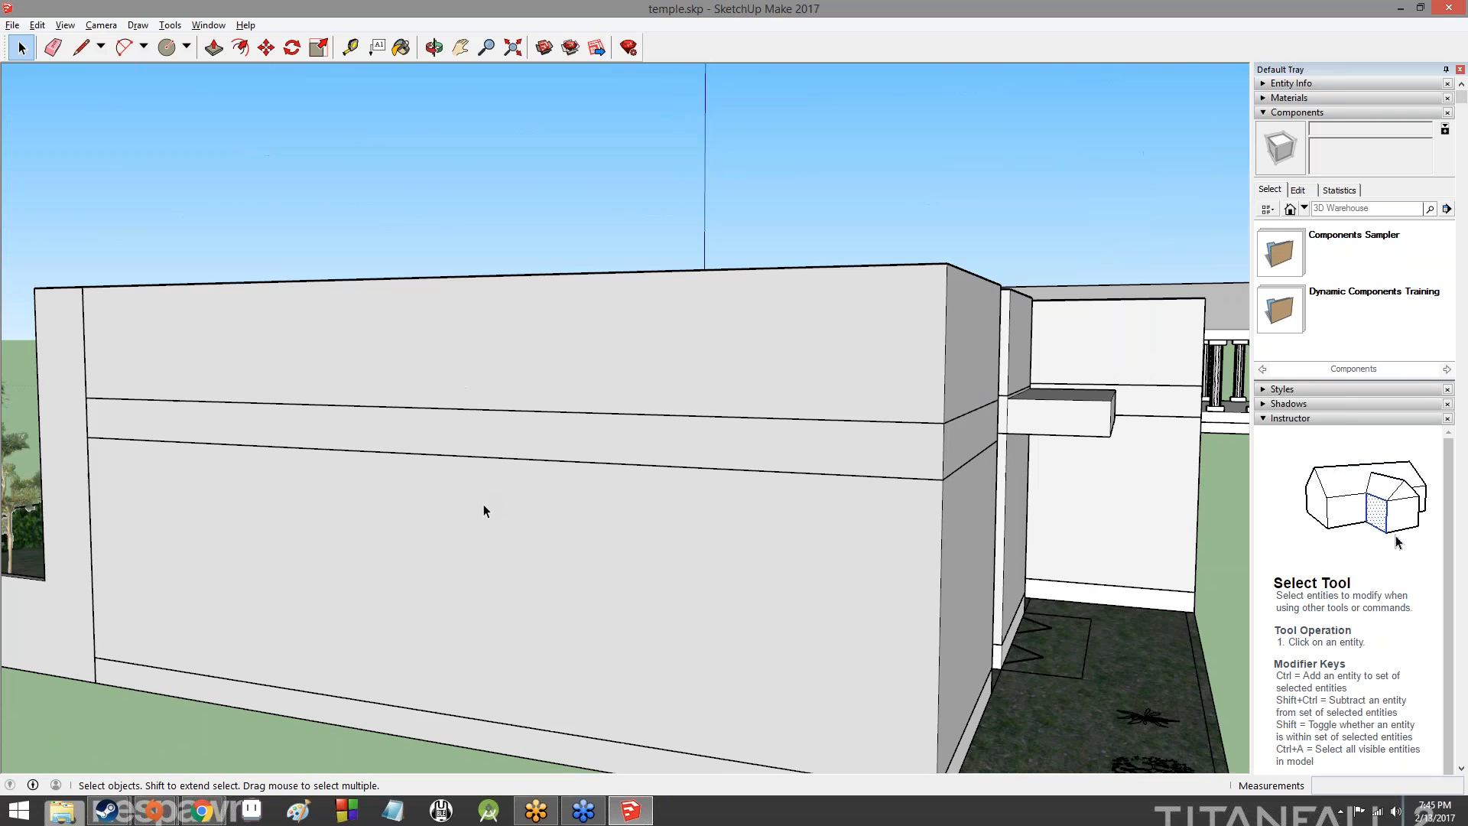
pyautogui.scroll(-6, 481, 506)
# - Examine the front facade with its balcony and stone cladding, and the narrow planted courtyard between the walls
pyautogui.moveTo(479, 502); pyautogui.dragTo(1058, 587, button='middle')
pyautogui.moveTo(367, 562); pyautogui.dragTo(799, 526, button='middle')
pyautogui.keyDown('shift'); pyautogui.moveTo(176, 688); pyautogui.dragTo(615, 595, button='middle'); pyautogui.keyUp('shift')
pyautogui.scroll(7, 614, 595)
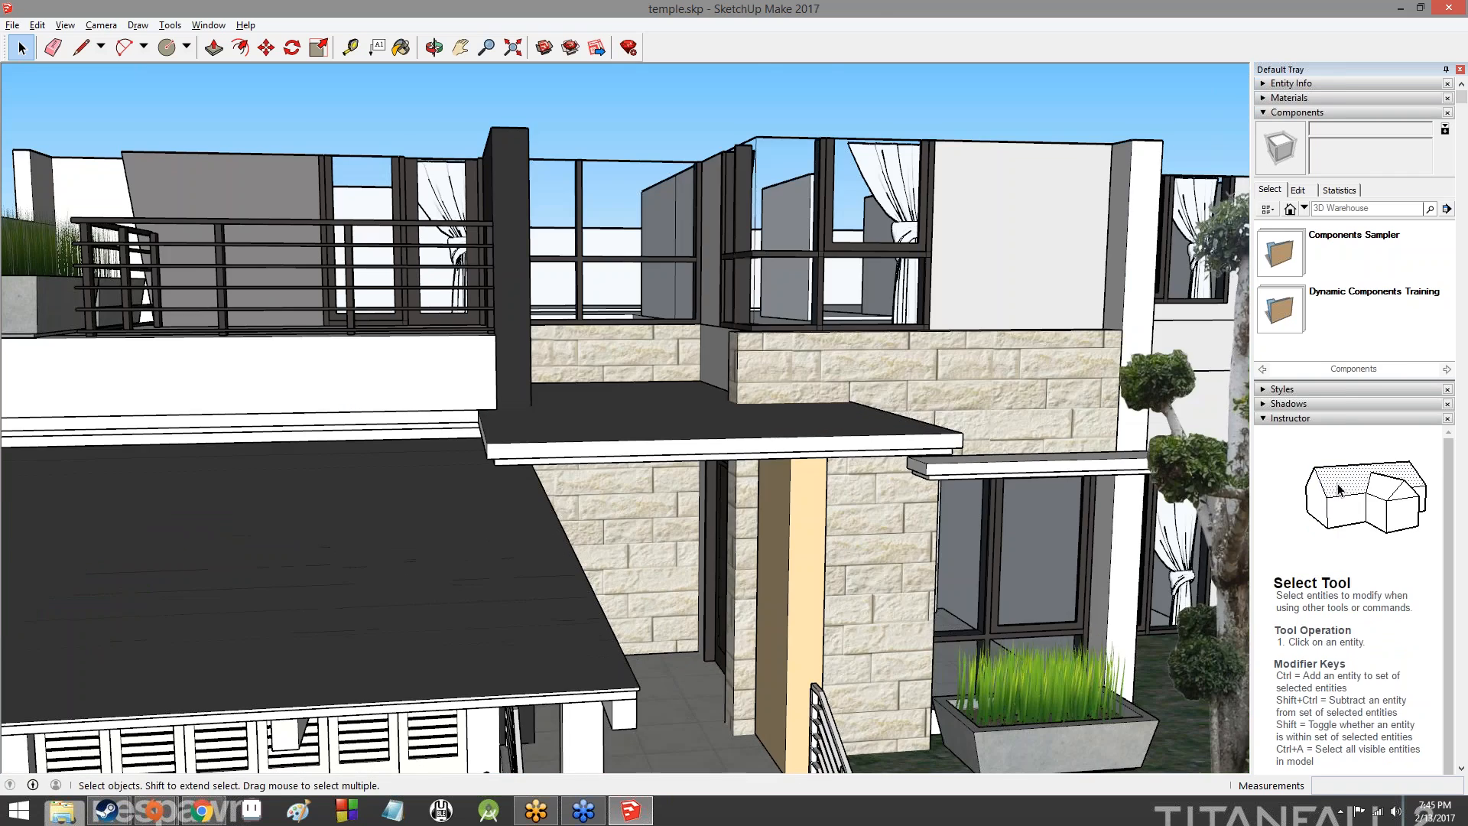
pyautogui.keyDown('shift'); pyautogui.moveTo(681, 405); pyautogui.dragTo(447, 233, button='middle'); pyautogui.keyUp('shift')
pyautogui.scroll(-1, 690, 678)
pyautogui.scroll(-1, 688, 398)
pyautogui.scroll(3, 664, 457)
pyautogui.moveTo(664, 457); pyautogui.dragTo(306, 432, button='middle')
pyautogui.scroll(4, 621, 481)
pyautogui.scroll(3, 595, 480)
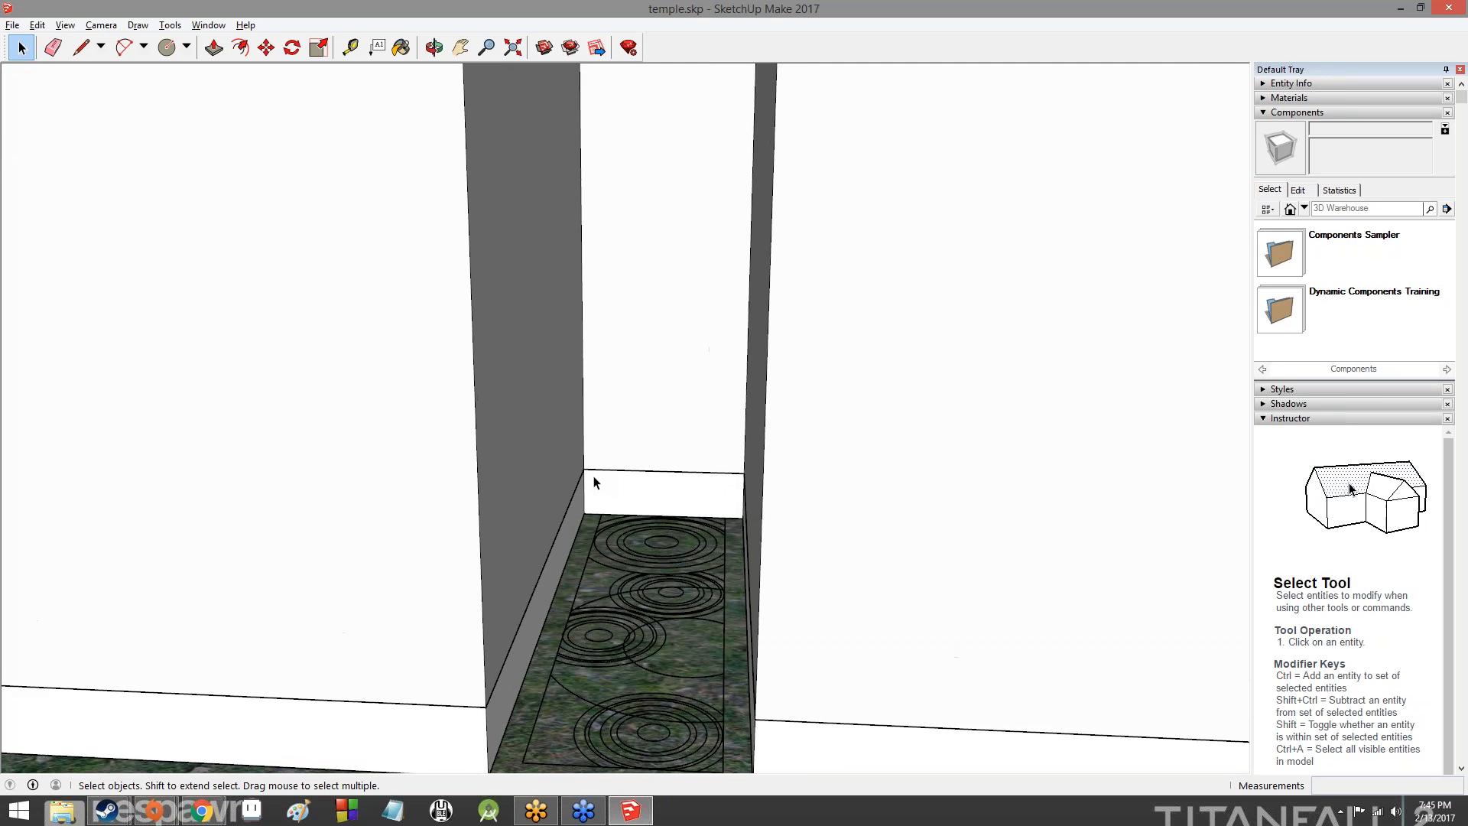
# - Examine the house from the courtyard through to the louvered doors and the beams of the carport
pyautogui.scroll(-2, 593, 479)
pyautogui.moveTo(757, 460); pyautogui.dragTo(306, 474, button='middle')
pyautogui.scroll(4, 587, 443)
pyautogui.scroll(2, 598, 435)
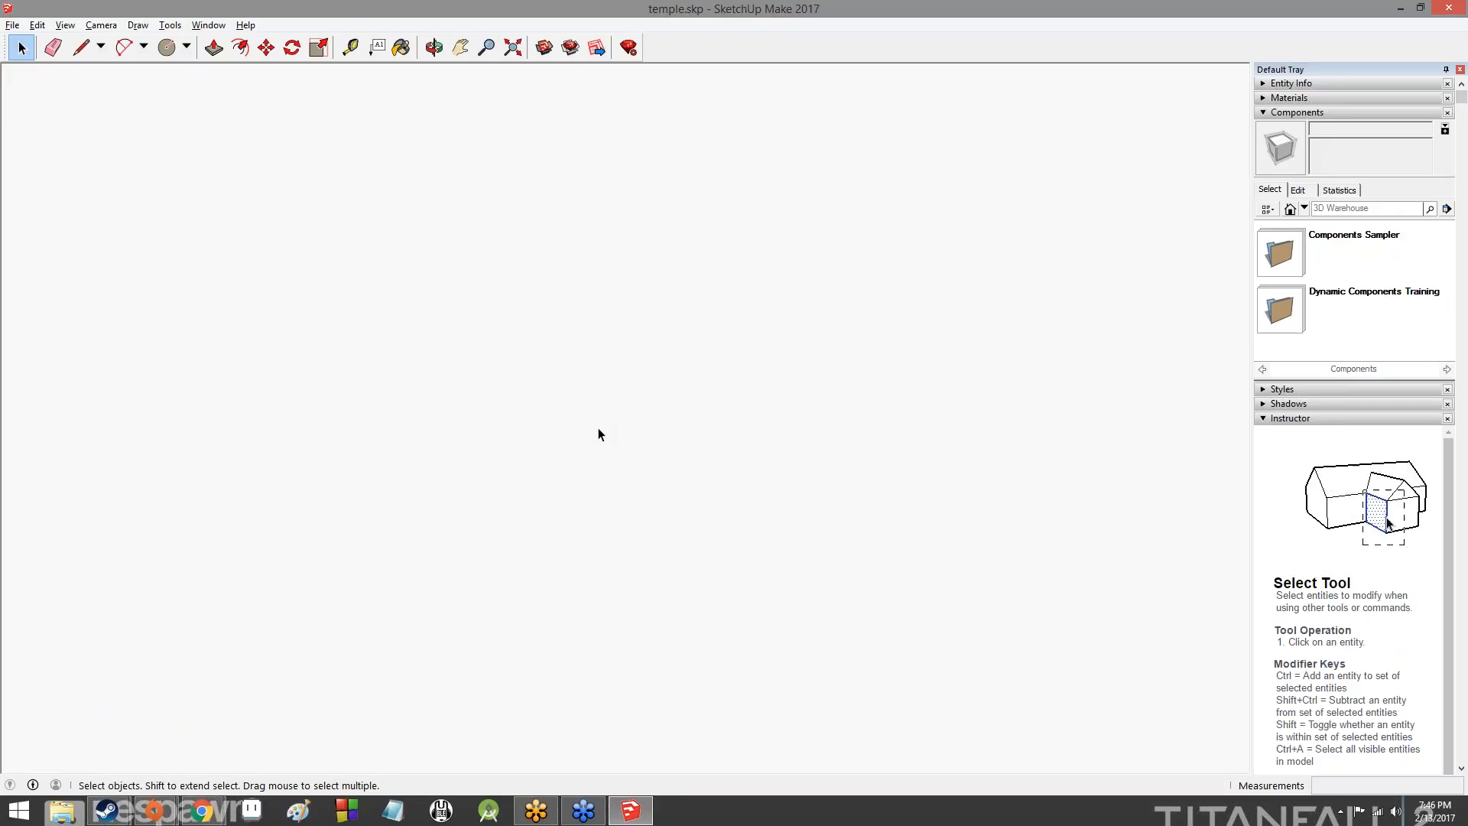
pyautogui.moveTo(646, 413); pyautogui.dragTo(691, 415, button='middle')
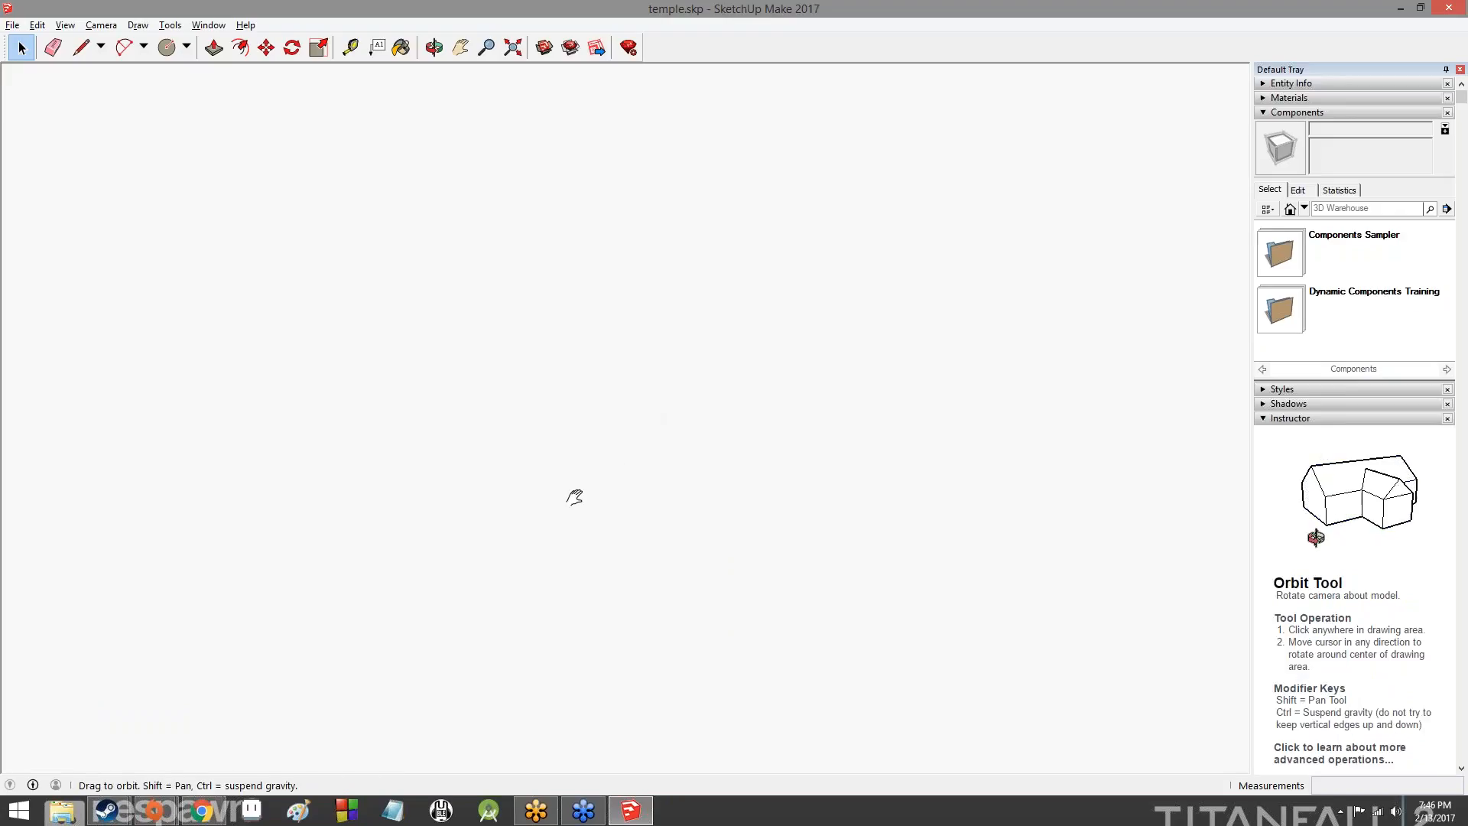
pyautogui.moveTo(611, 470); pyautogui.dragTo(573, 498, button='middle')
pyautogui.scroll(1, 695, 448)
pyautogui.scroll(-1, 695, 448)
pyautogui.scroll(4, 651, 465)
pyautogui.scroll(-3, 651, 465)
pyautogui.moveTo(739, 424); pyautogui.dragTo(3, 366, button='middle')
pyautogui.moveTo(663, 331); pyautogui.dragTo(740, 337, button='middle')
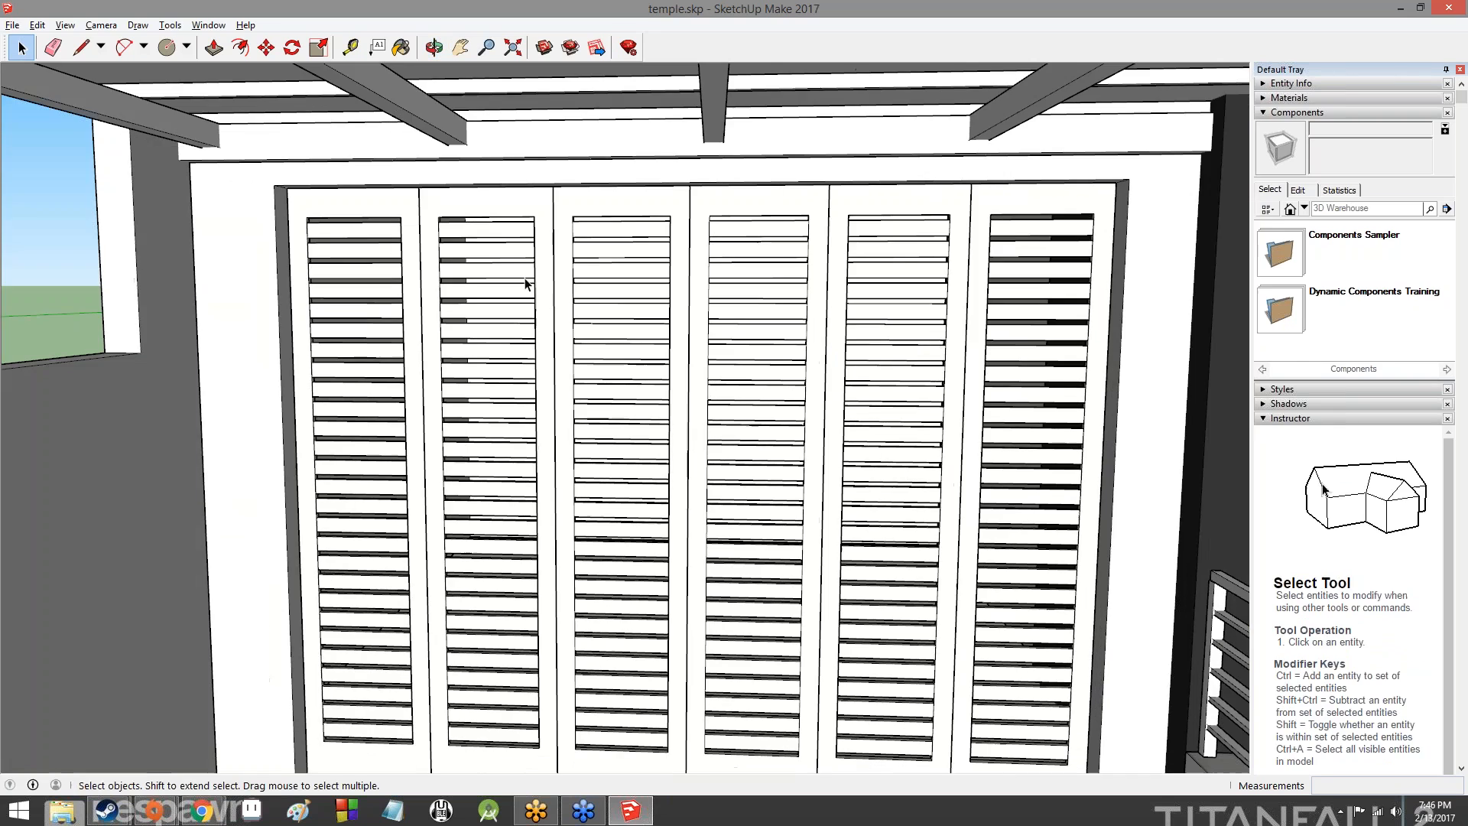
pyautogui.moveTo(1056, 439); pyautogui.dragTo(879, 398, button='middle')
pyautogui.scroll(-5, 910, 456)
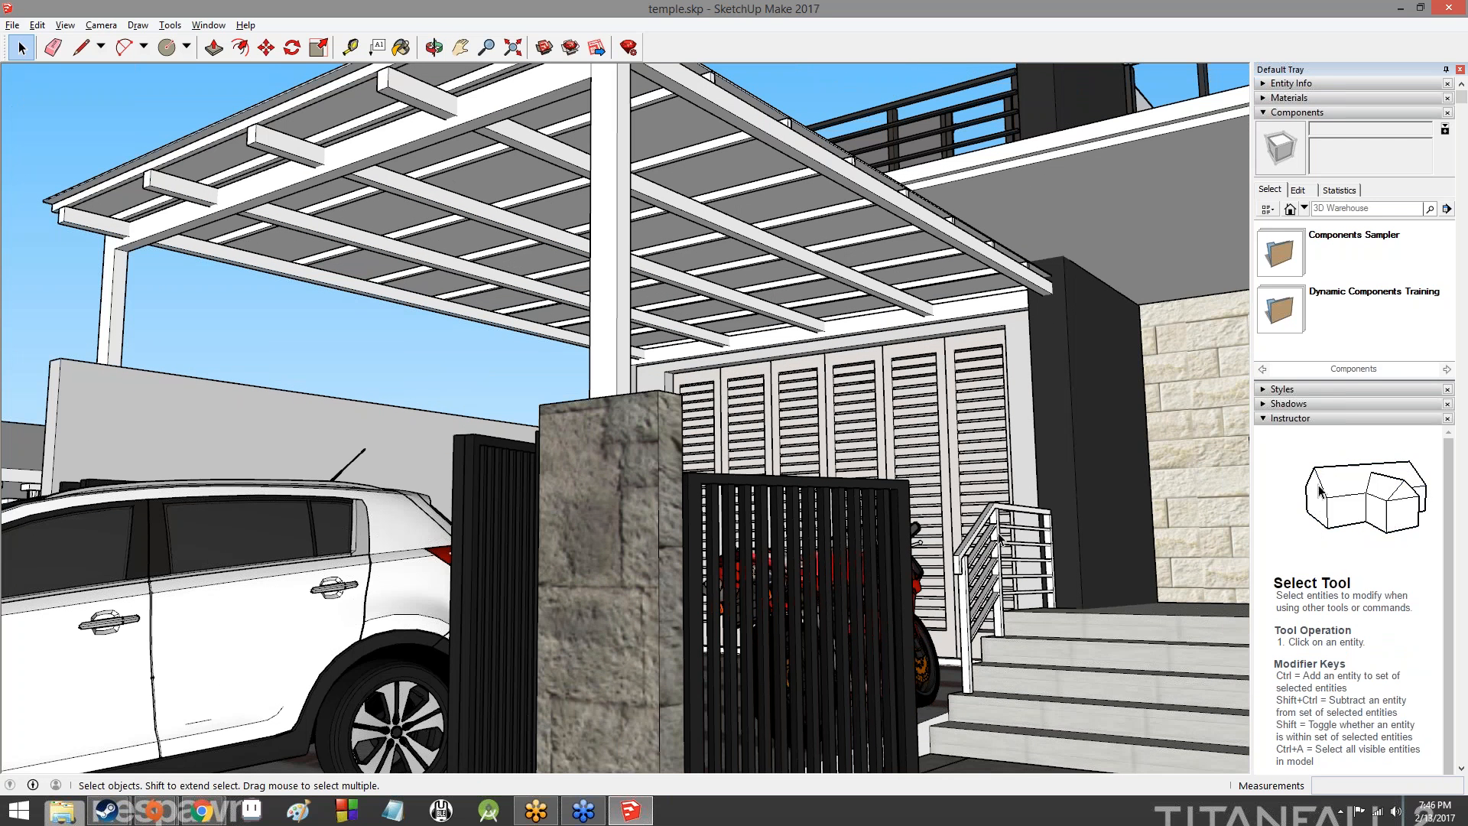
# - Inspect the entrance steps, front garden and curtained windows, and the stone-block wall texture at close range
pyautogui.moveTo(1046, 552); pyautogui.dragTo(1289, 615, button='middle')
pyautogui.scroll(-3, 994, 489)
pyautogui.moveTo(994, 474); pyautogui.dragTo(420, 492, button='middle')
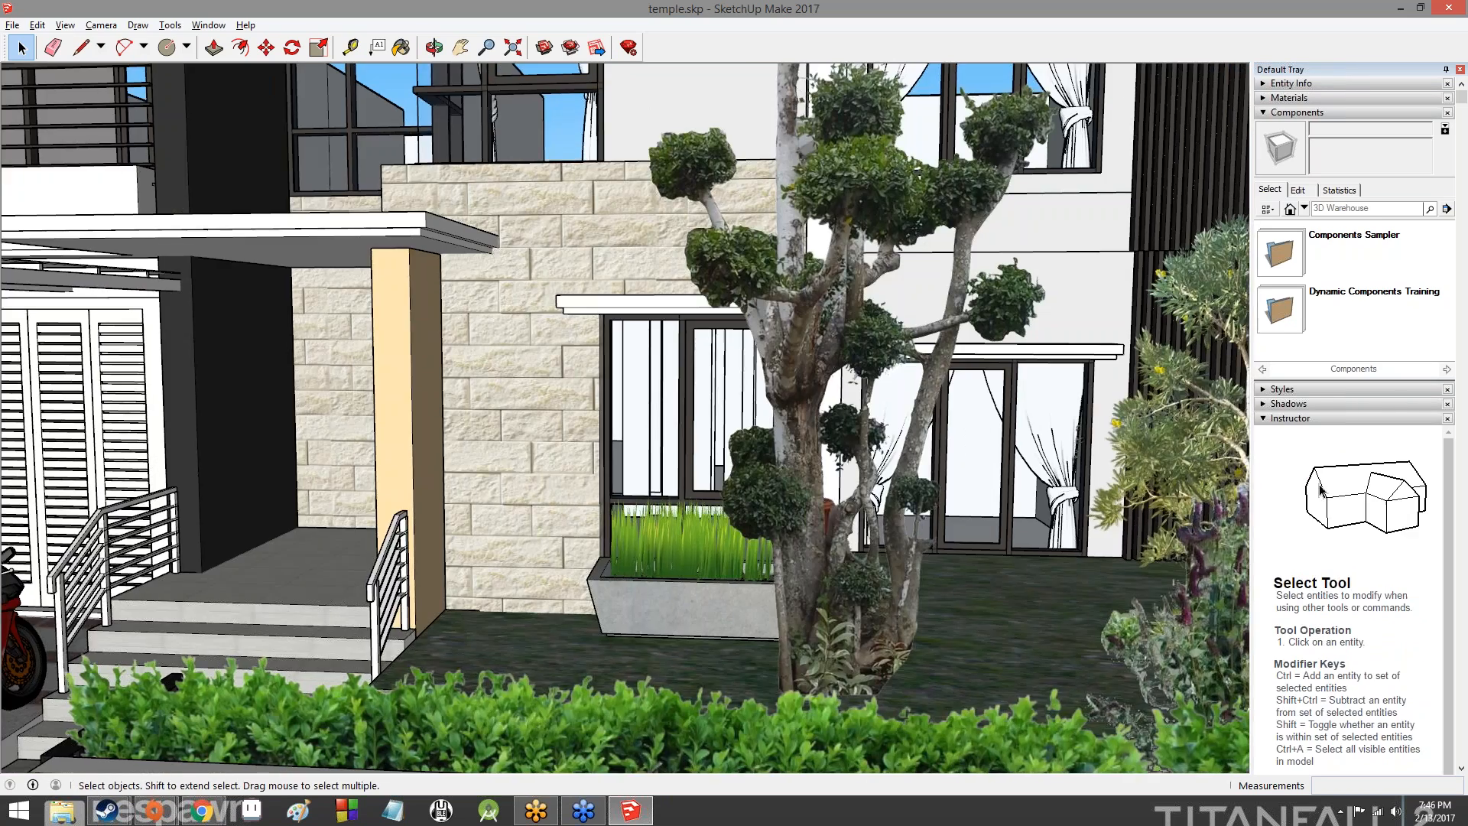
pyautogui.scroll(8, 707, 401)
pyautogui.scroll(8, 711, 398)
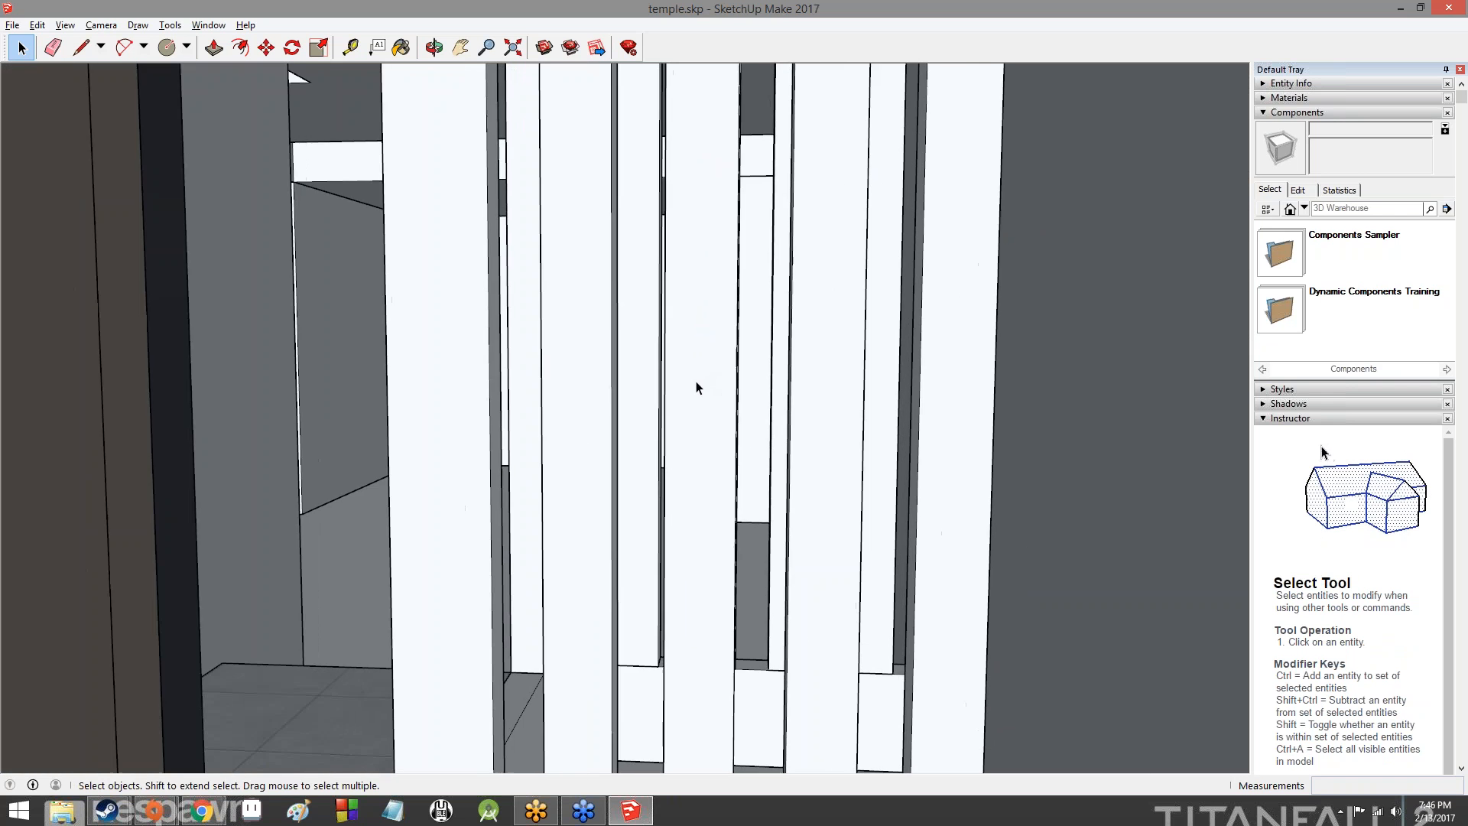
pyautogui.scroll(8, 696, 388)
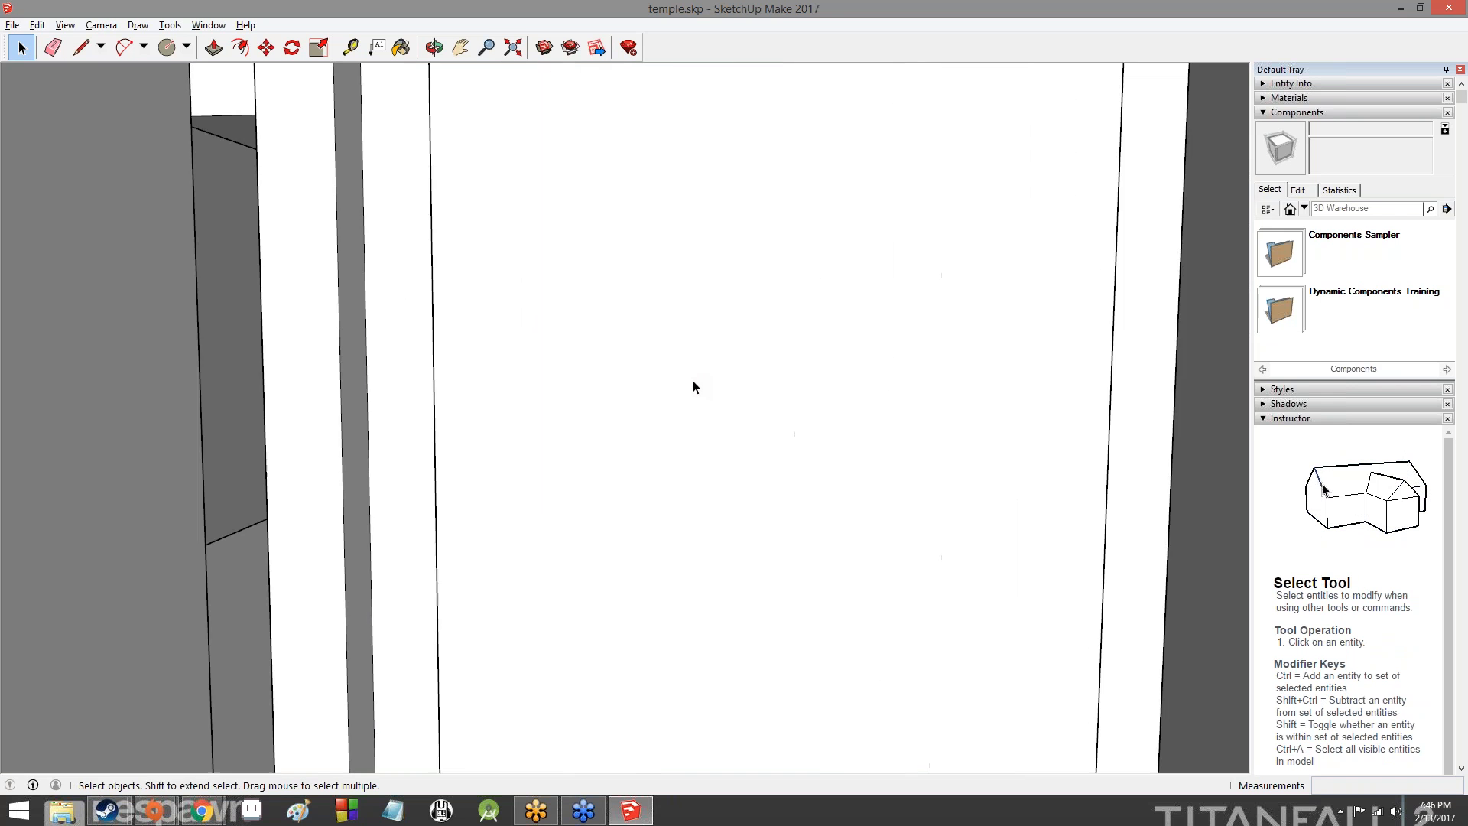
pyautogui.scroll(8, 694, 386)
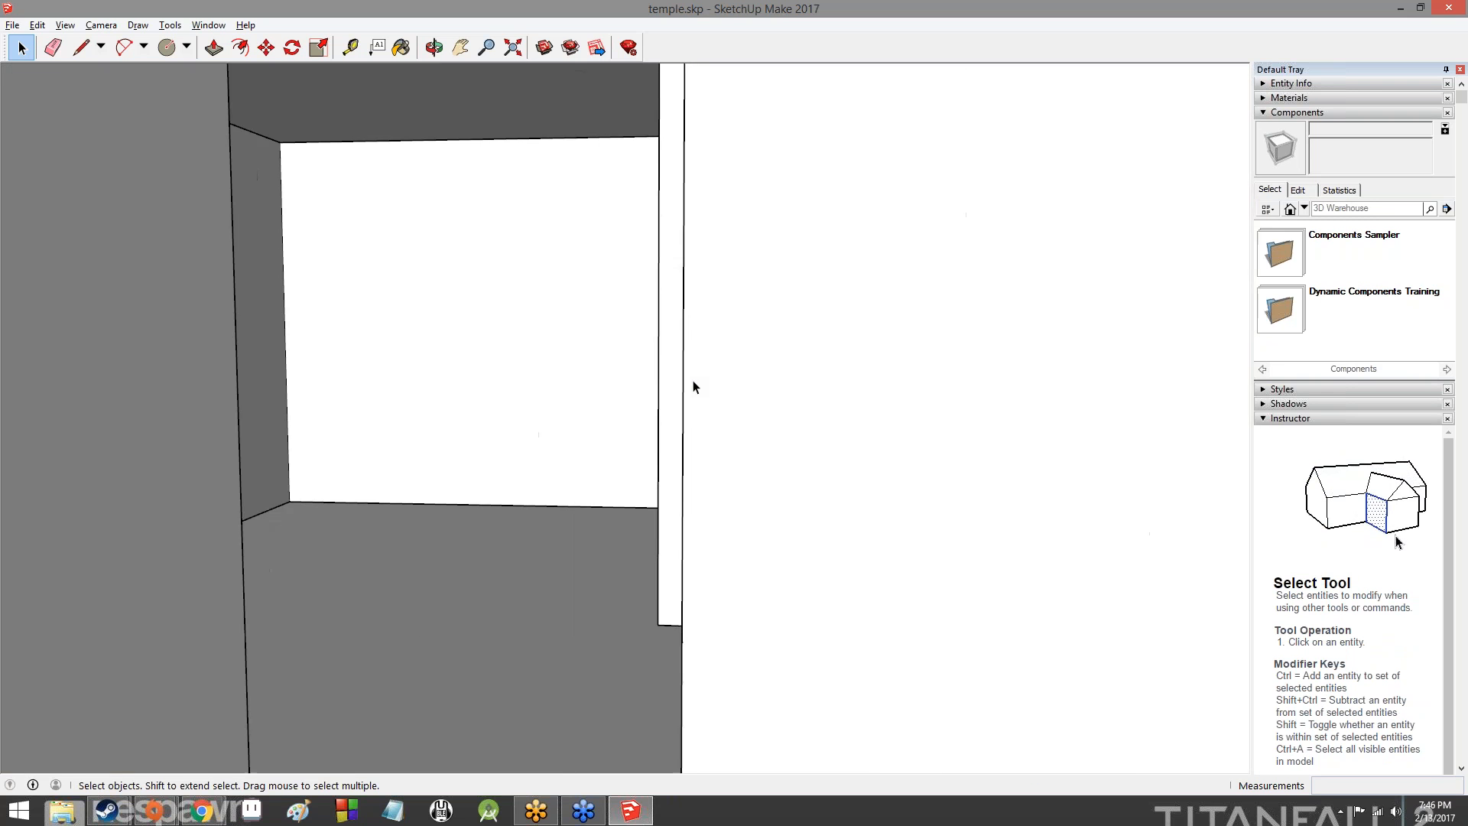
pyautogui.scroll(3, 694, 387)
pyautogui.moveTo(452, 328); pyautogui.dragTo(672, 355, button='middle')
pyautogui.scroll(-10, 664, 350)
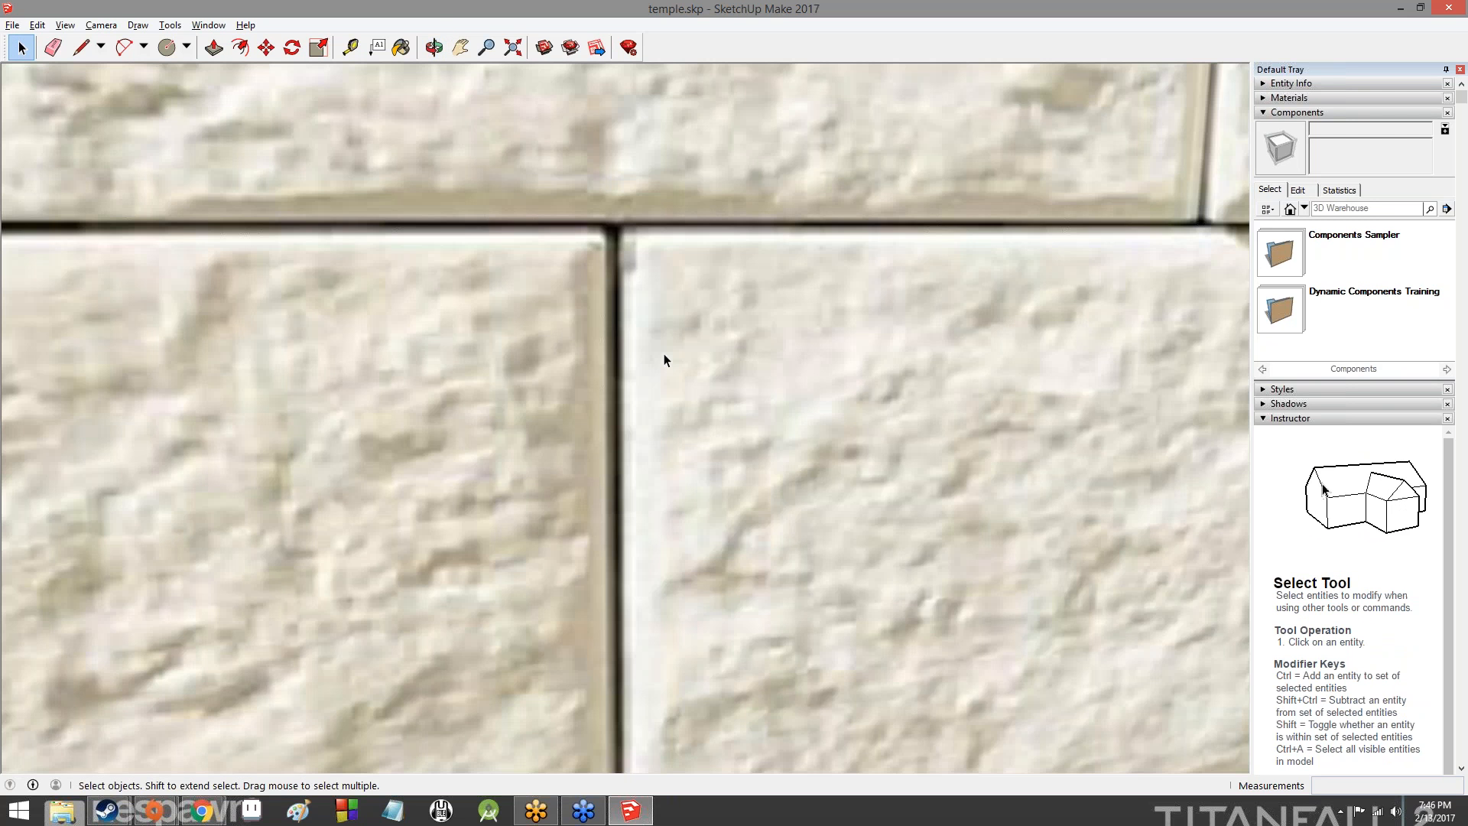
pyautogui.scroll(-8, 663, 350)
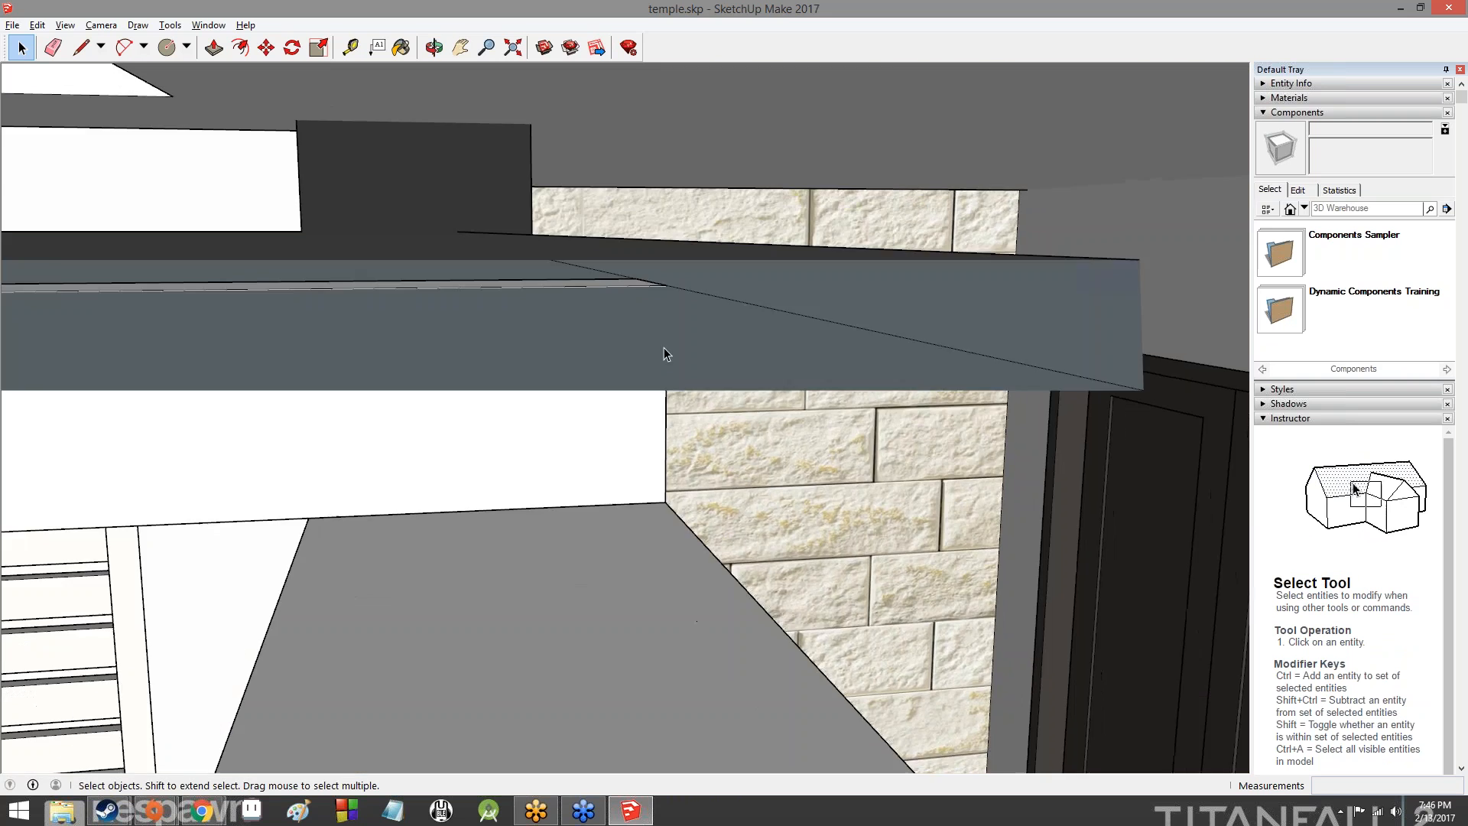
pyautogui.scroll(-10, 637, 347)
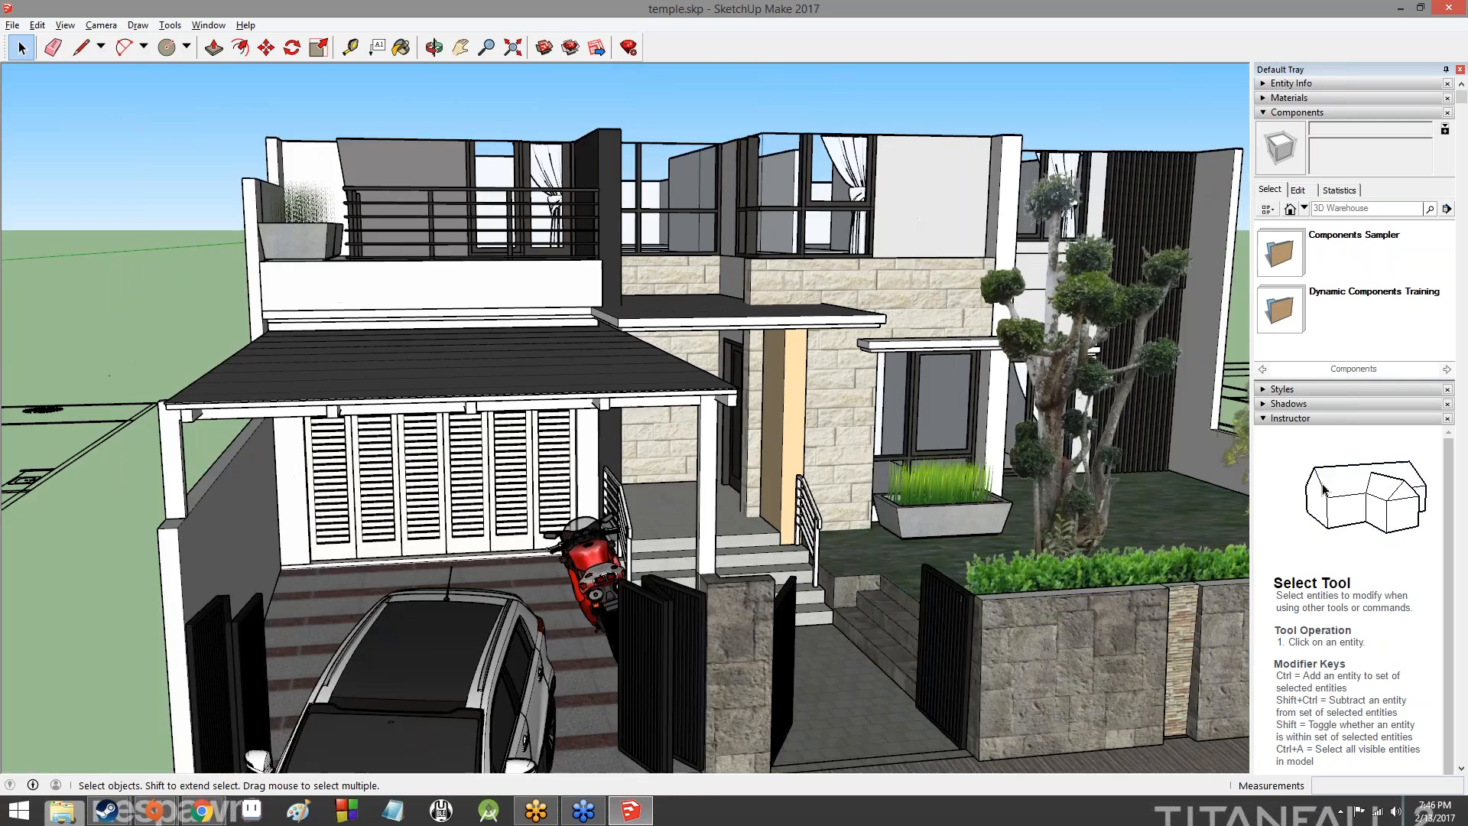
pyautogui.scroll(-1, 638, 348)
# - Examine the whole house from the street side, including its garden, palms and the floor plans drawn beside it
pyautogui.keyDown('shift'); pyautogui.moveTo(637, 347); pyautogui.dragTo(562, 619, button='middle'); pyautogui.keyUp('shift')
pyautogui.moveTo(688, 382); pyautogui.dragTo(531, 510, button='middle')
pyautogui.moveTo(715, 499); pyautogui.dragTo(1009, 595, button='middle')
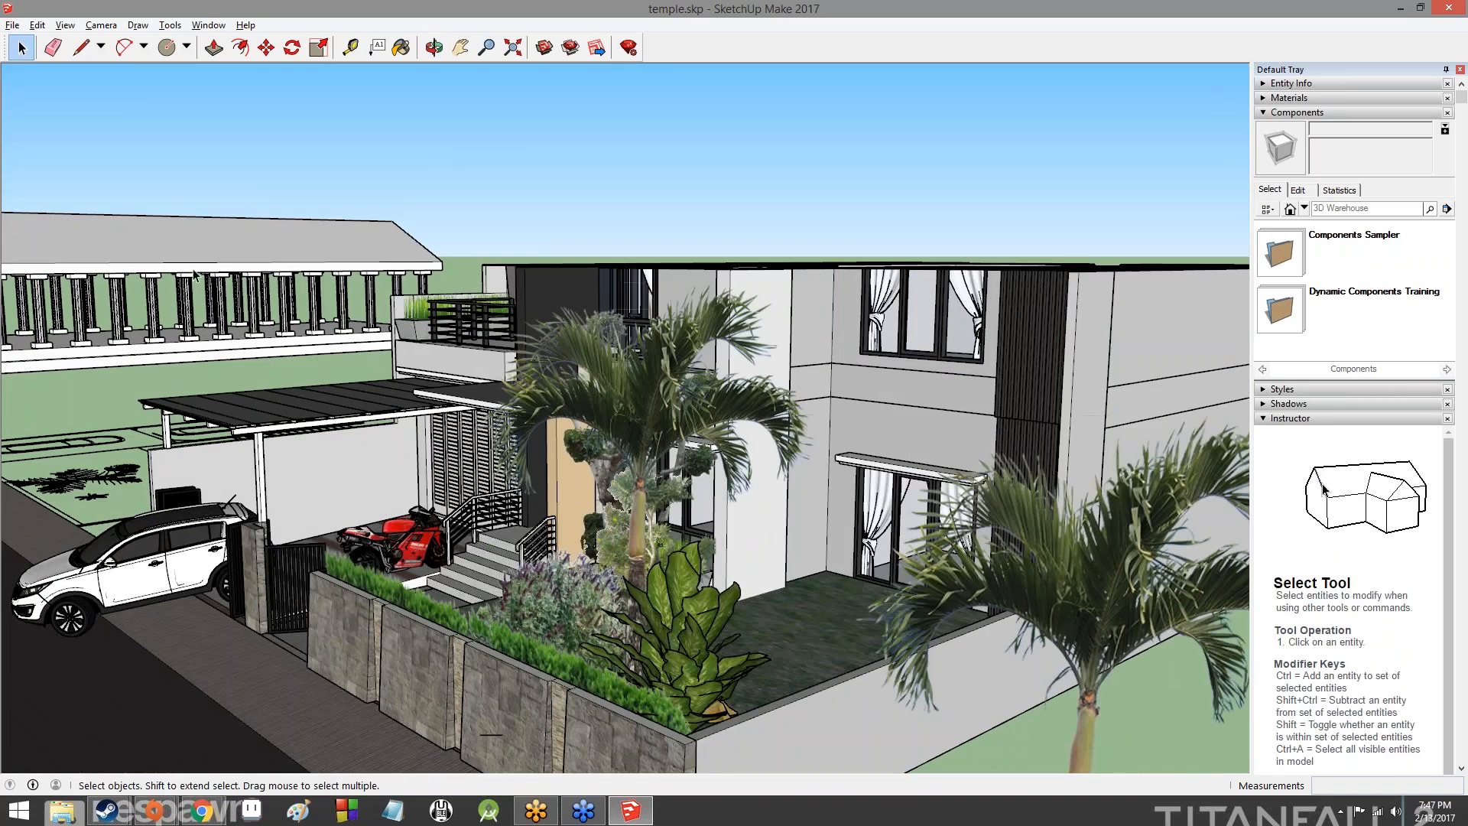
pyautogui.moveTo(220, 313); pyautogui.dragTo(422, 377, button='middle')
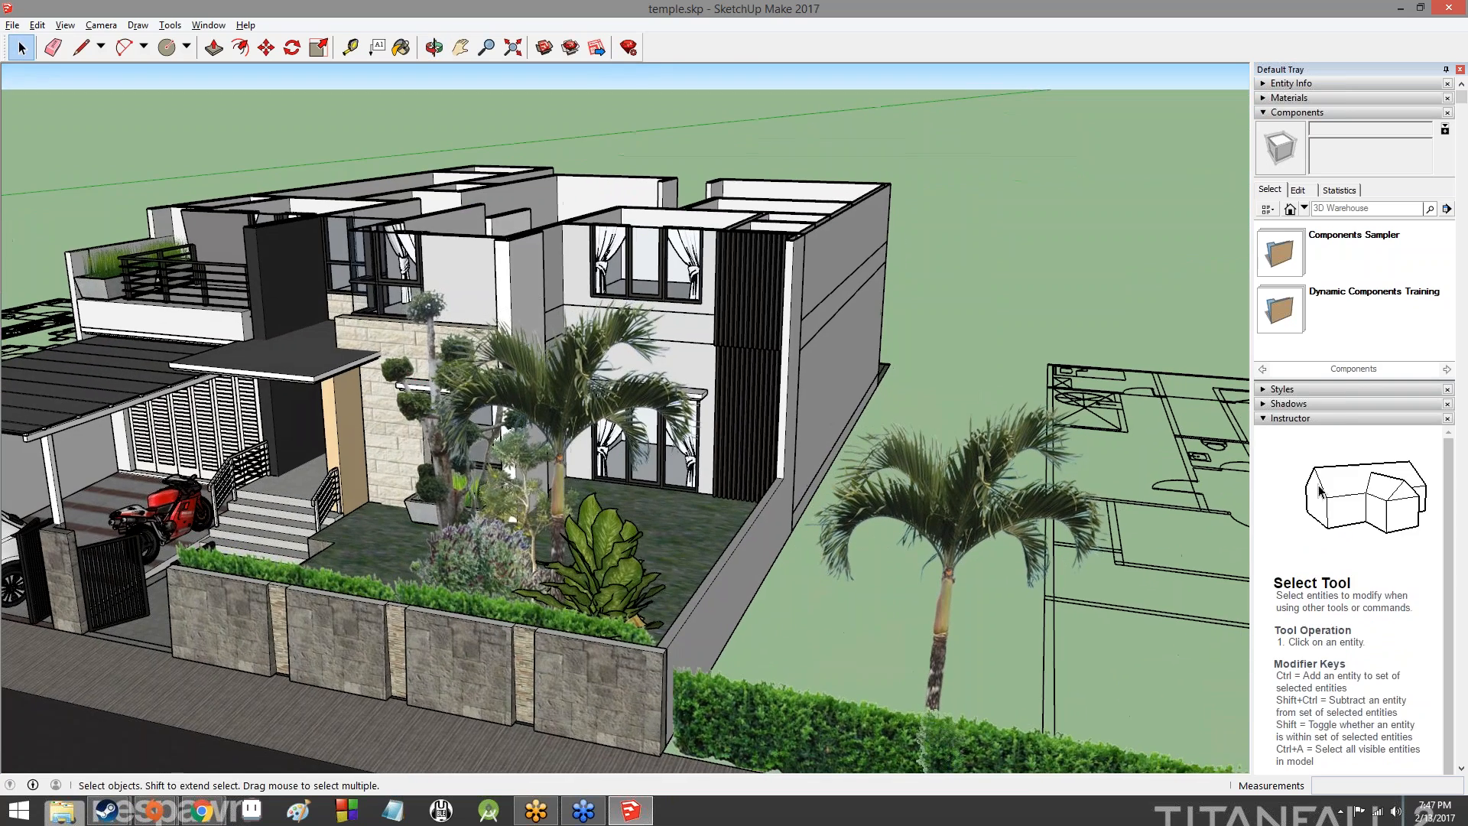
pyautogui.moveTo(534, 315); pyautogui.dragTo(734, 386, button='middle')
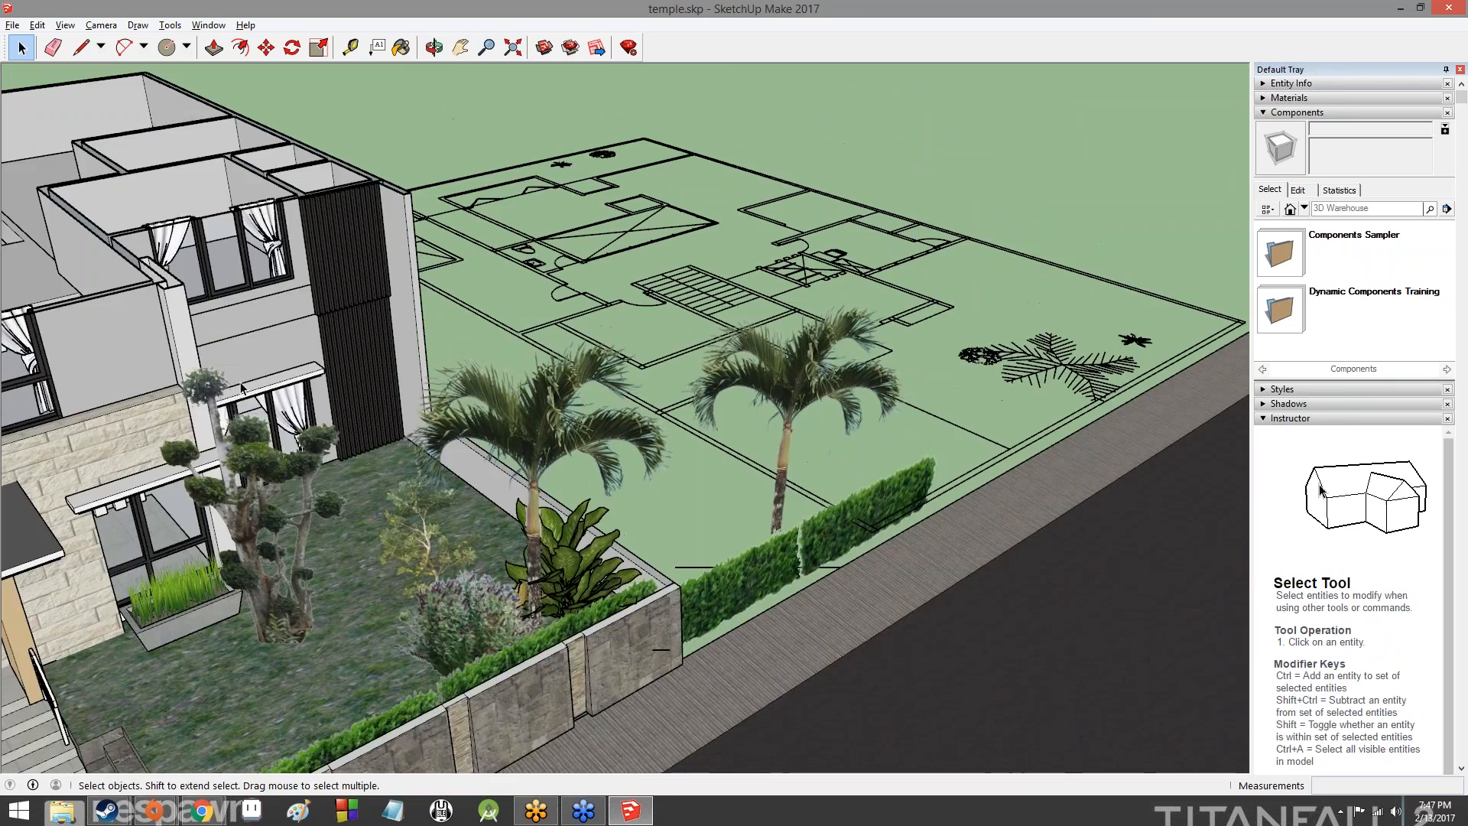
pyautogui.moveTo(329, 383); pyautogui.dragTo(1070, 397, button='middle')
pyautogui.moveTo(811, 394); pyautogui.dragTo(1062, 439, button='middle')
pyautogui.moveTo(535, 367)
pyautogui.mouseDown(button='middle')
pyautogui.moveTo(792, 399)
pyautogui.moveTo(873, 497)
pyautogui.mouseUp(button='middle')
pyautogui.keyDown('shift'); pyautogui.moveTo(778, 392); pyautogui.dragTo(616, 192, button='middle'); pyautogui.keyUp('shift')
pyautogui.moveTo(737, 256)
pyautogui.keyDown('shift'); pyautogui.mouseDown(button='middle')
pyautogui.moveTo(725, 245)
pyautogui.moveTo(960, 308)
pyautogui.moveTo(1170, 402)
pyautogui.mouseUp(button='middle'); pyautogui.keyUp('shift')
pyautogui.moveTo(461, 359)
pyautogui.keyDown('shift'); pyautogui.mouseDown(button='middle')
pyautogui.moveTo(360, 275)
pyautogui.moveTo(4, 217)
pyautogui.mouseUp(button='middle'); pyautogui.keyUp('shift')
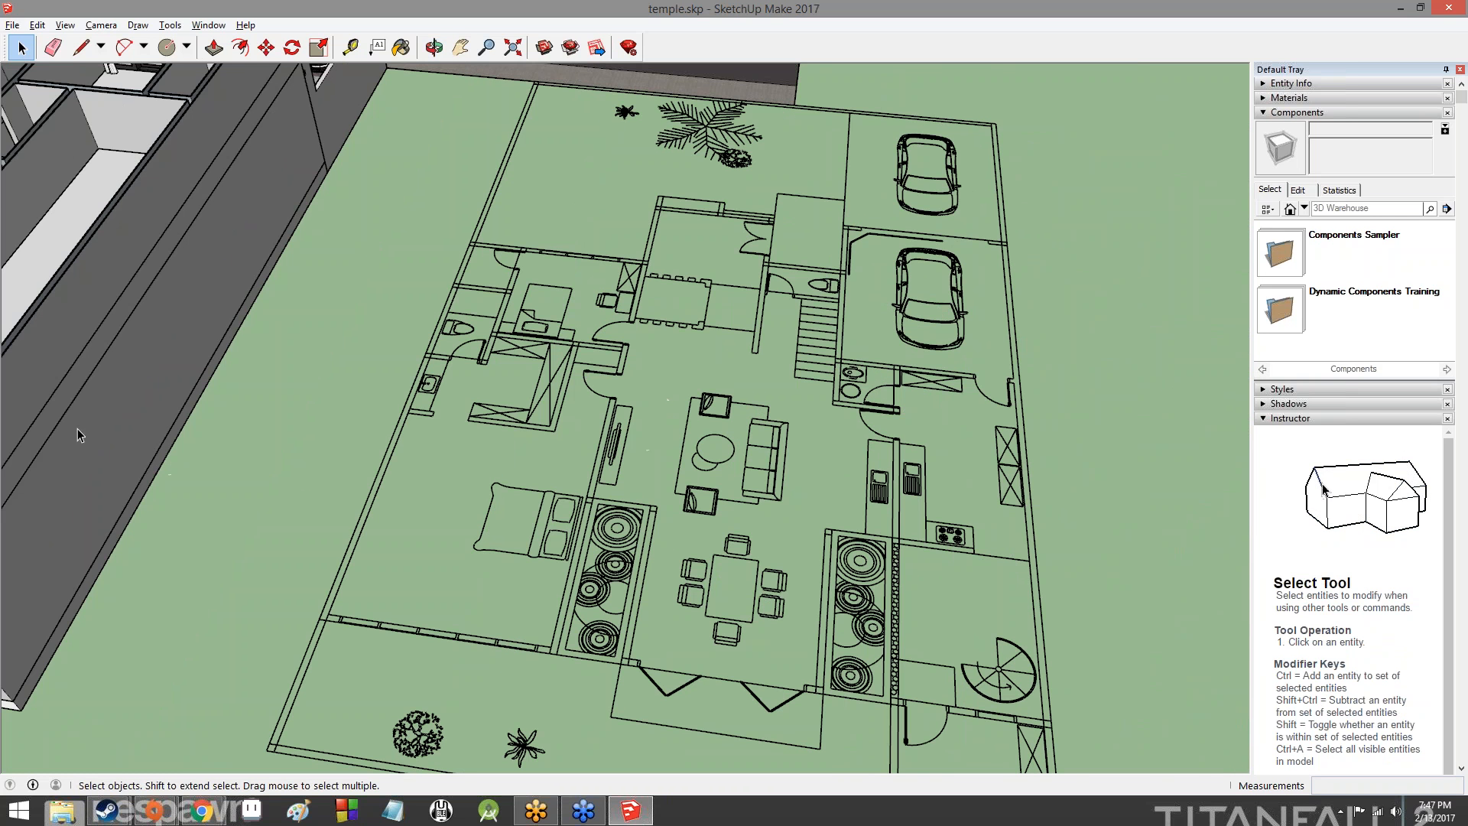
# - Inspect the roofless rooms from the rear and view the house together with the floor plans on both sides
pyautogui.moveTo(84, 428); pyautogui.dragTo(119, 278, button='middle')
pyautogui.scroll(10, 540, 365)
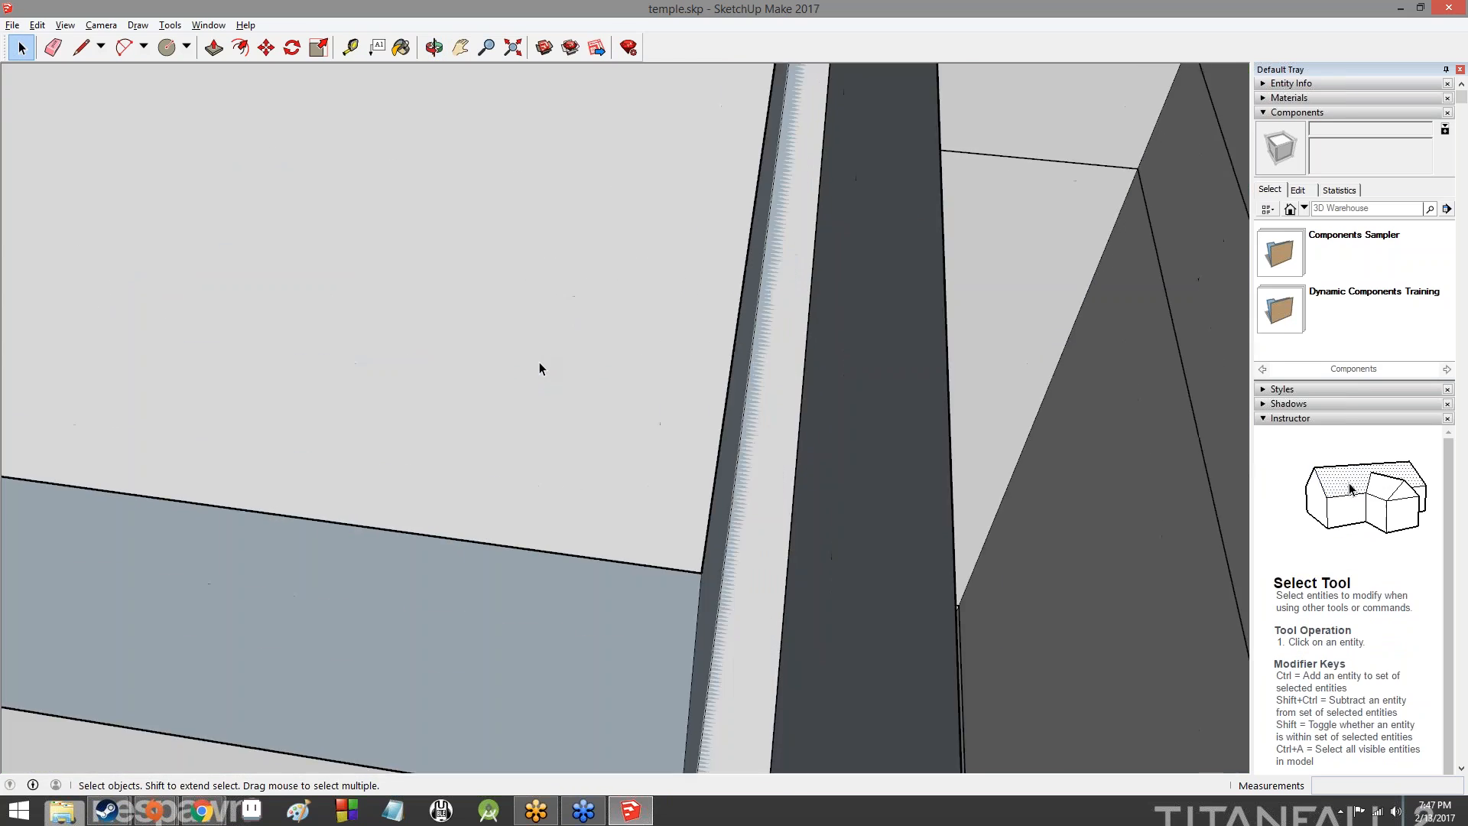
pyautogui.scroll(-10, 539, 362)
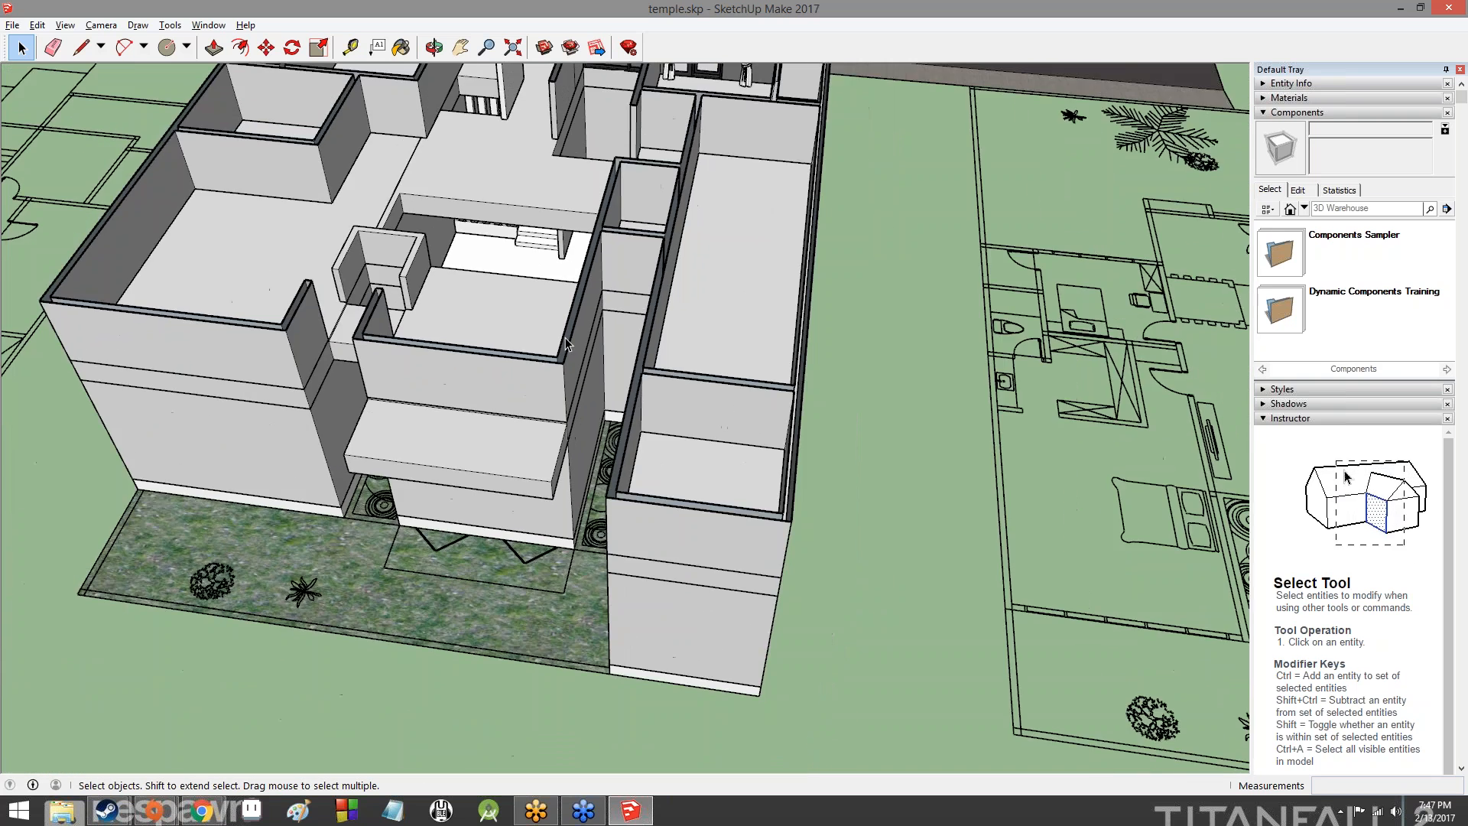
pyautogui.scroll(-3, 566, 345)
pyautogui.scroll(-3, 535, 348)
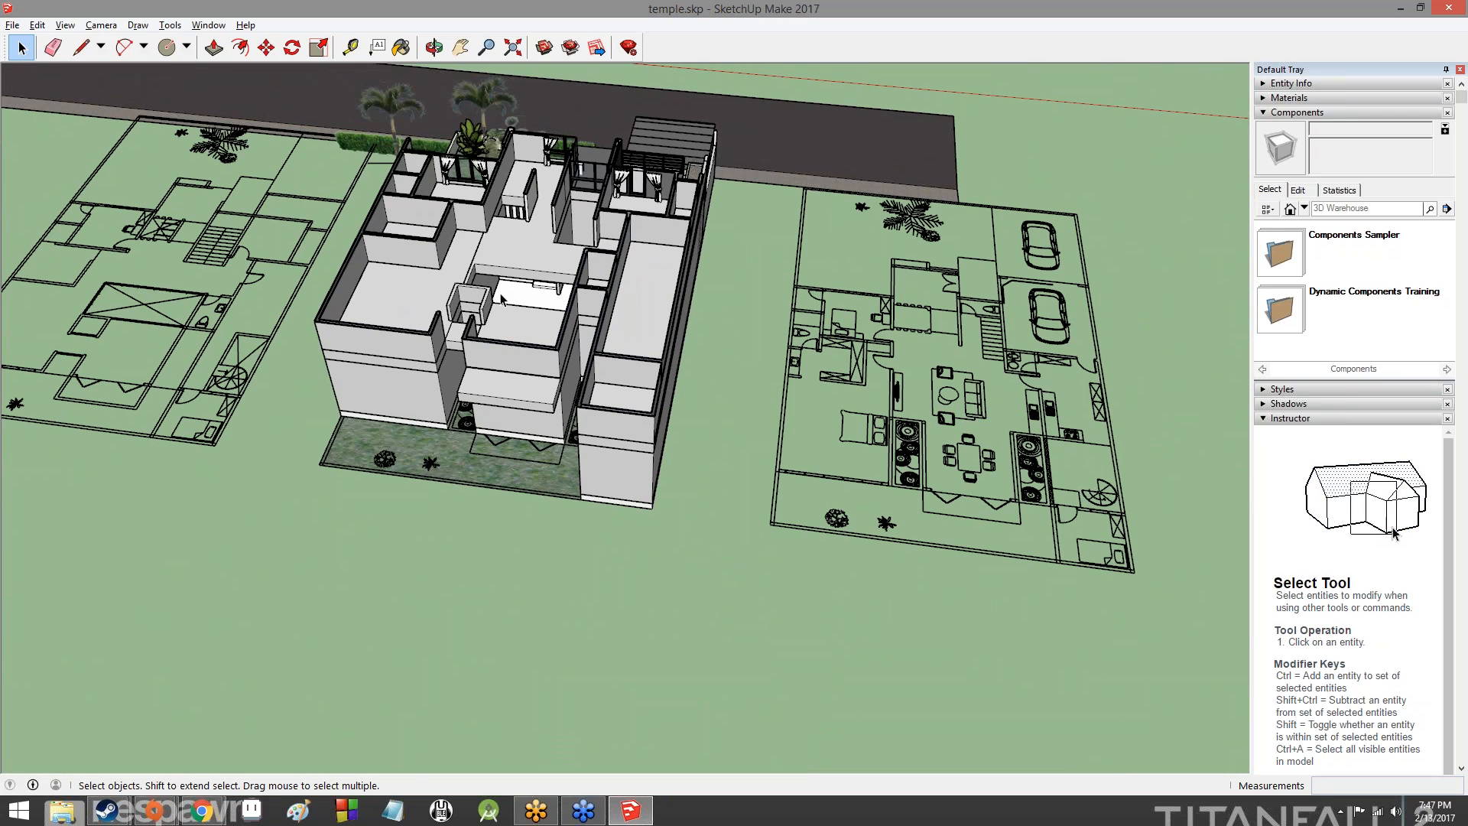
pyautogui.moveTo(780, 379); pyautogui.dragTo(879, 287, button='middle')
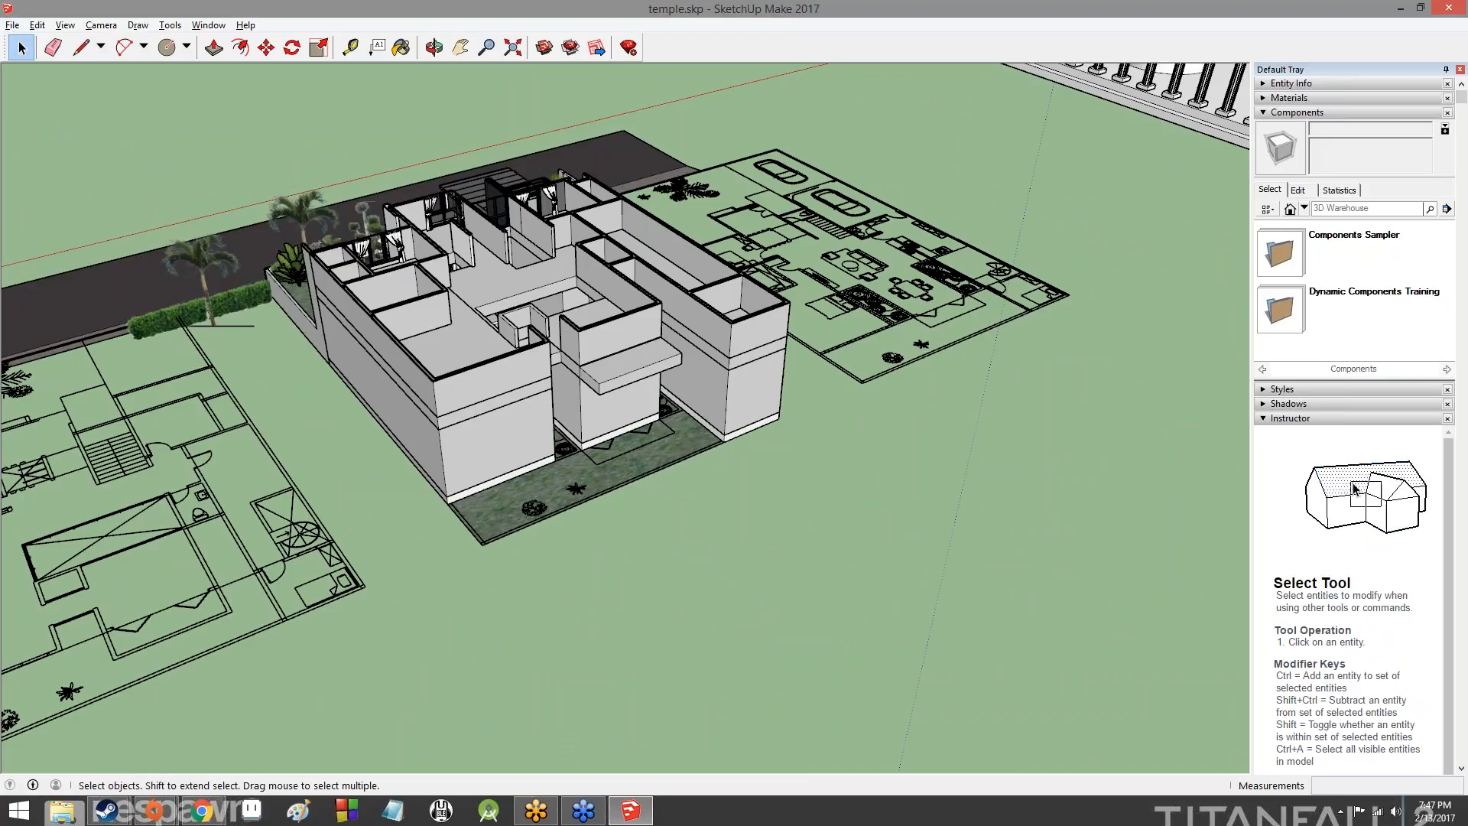
# - Switch to the SketchUpLesson3 slides in Chrome and advance to the slide about modeling vs. printing
pyautogui.moveTo(200, 811)
pyautogui.click(286, 724)
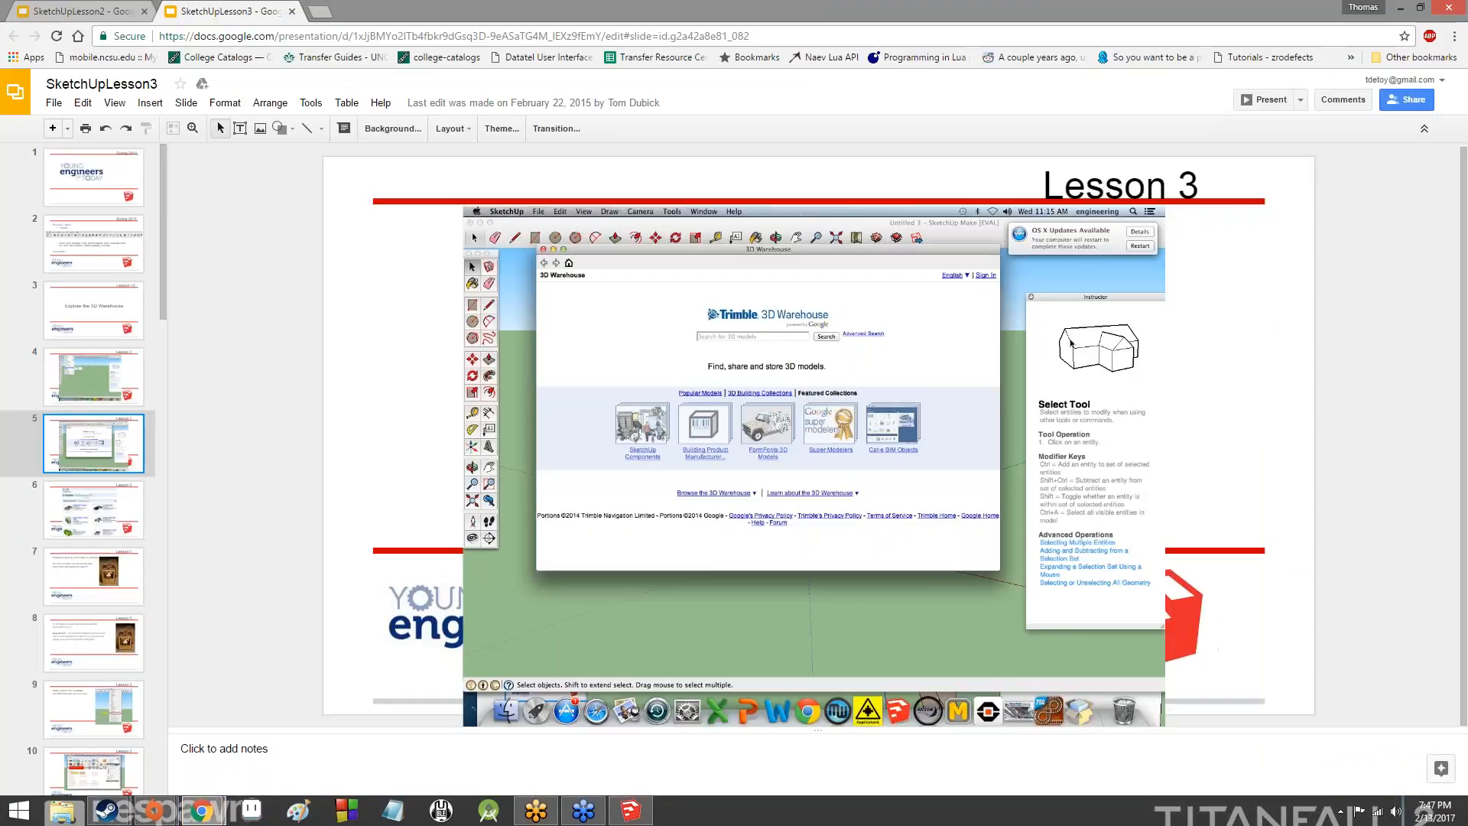
pyautogui.press('Down')
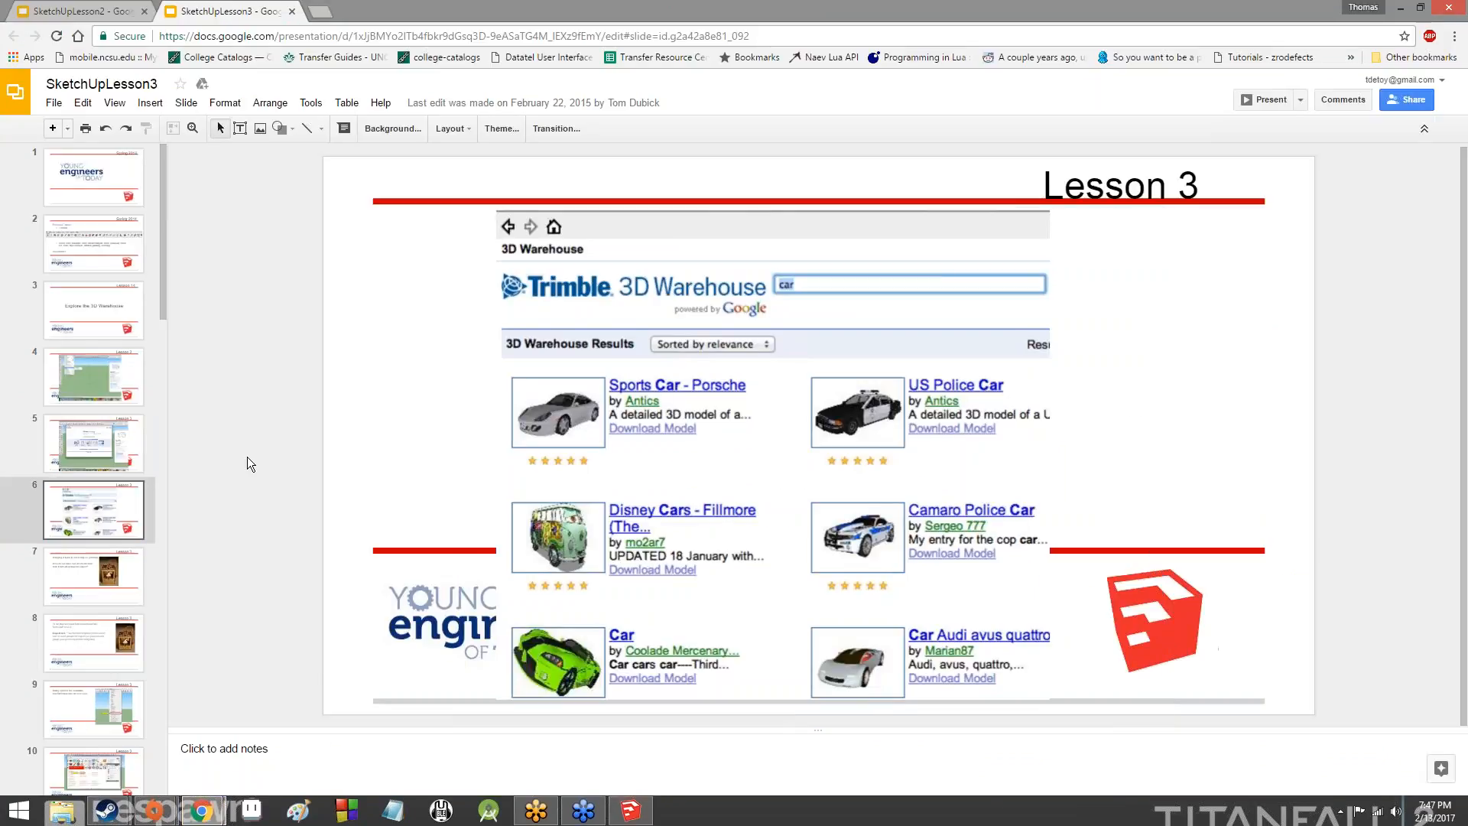
pyautogui.press('Down')
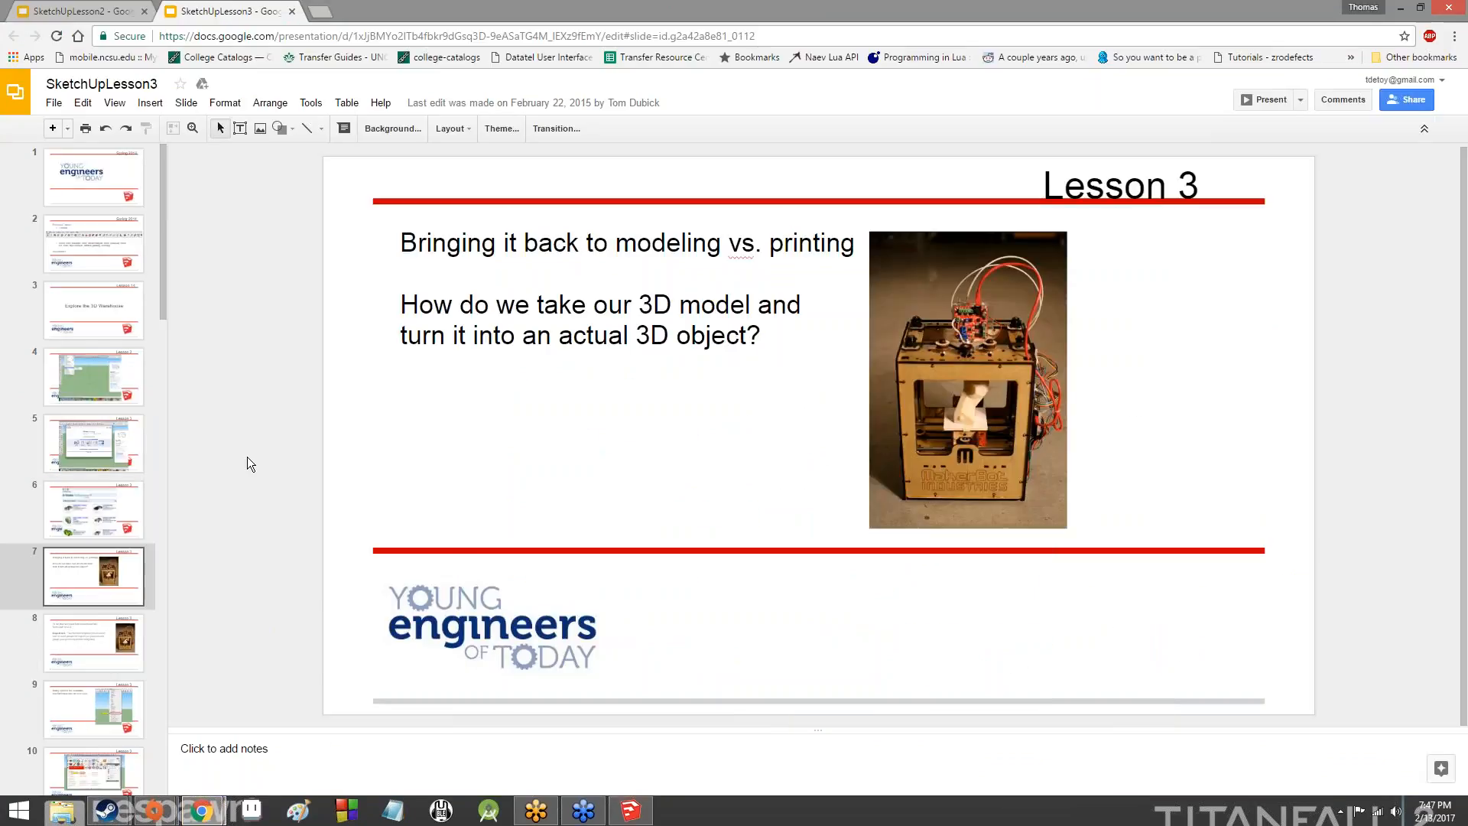